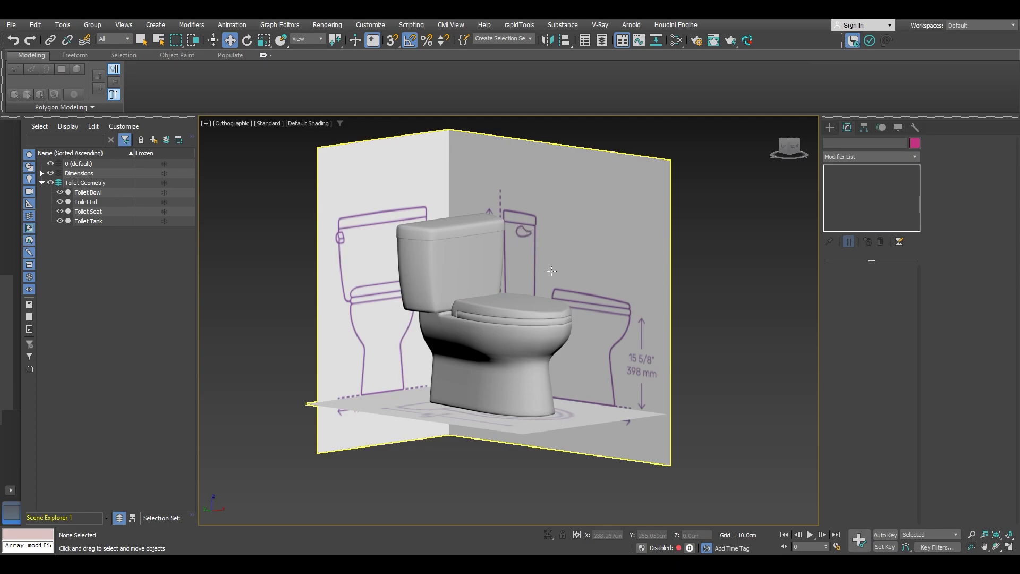
- Hide the Toilet Bowl, Toilet Lid, Toilet Seat and Toilet Tank objects so only the reference drawings show
{"action": "left_click", "coordinate": [97, 192]}
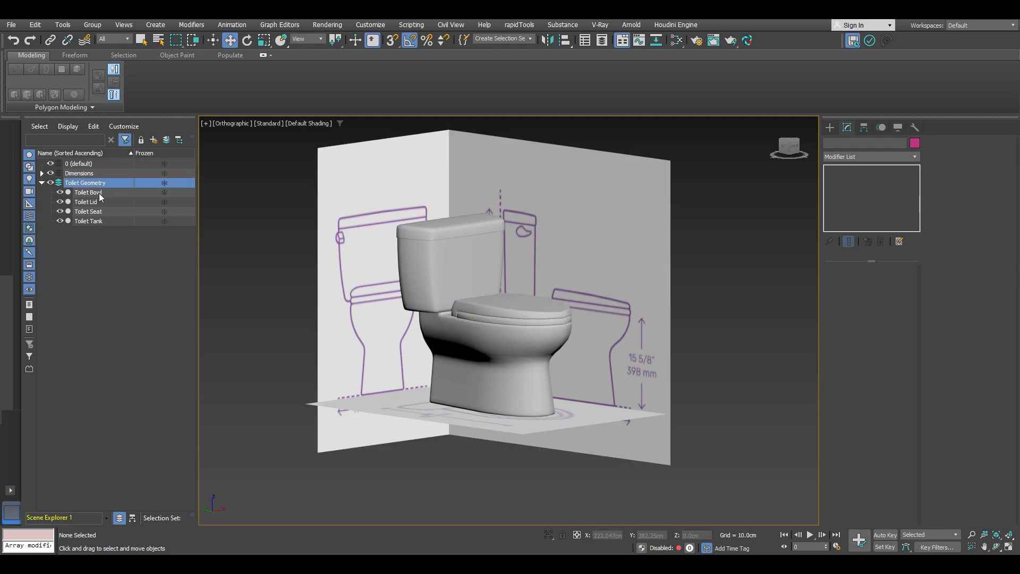
{"action": "left_click", "coordinate": [94, 221], "text": "shift"}
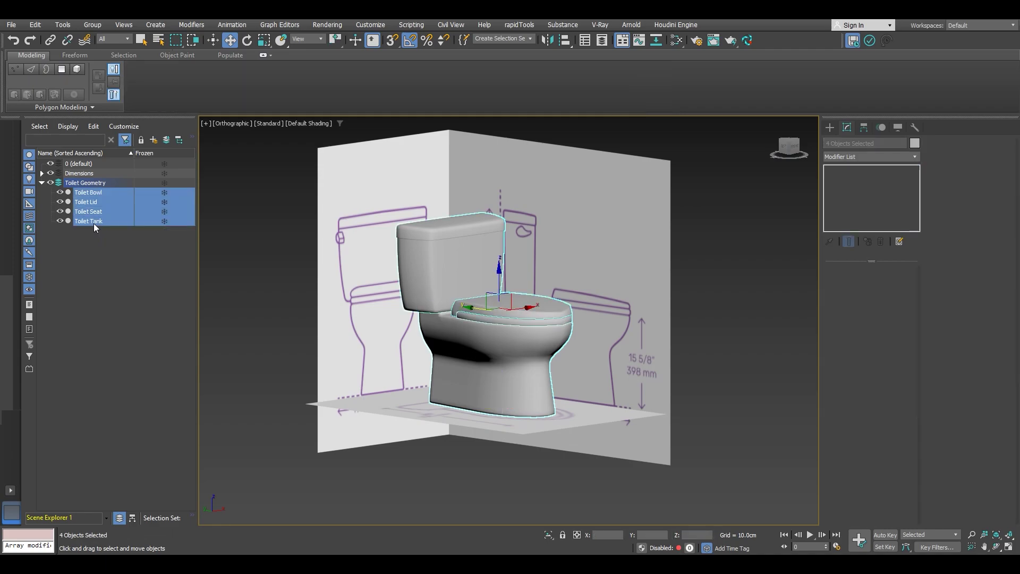
{"action": "left_click", "coordinate": [60, 221]}
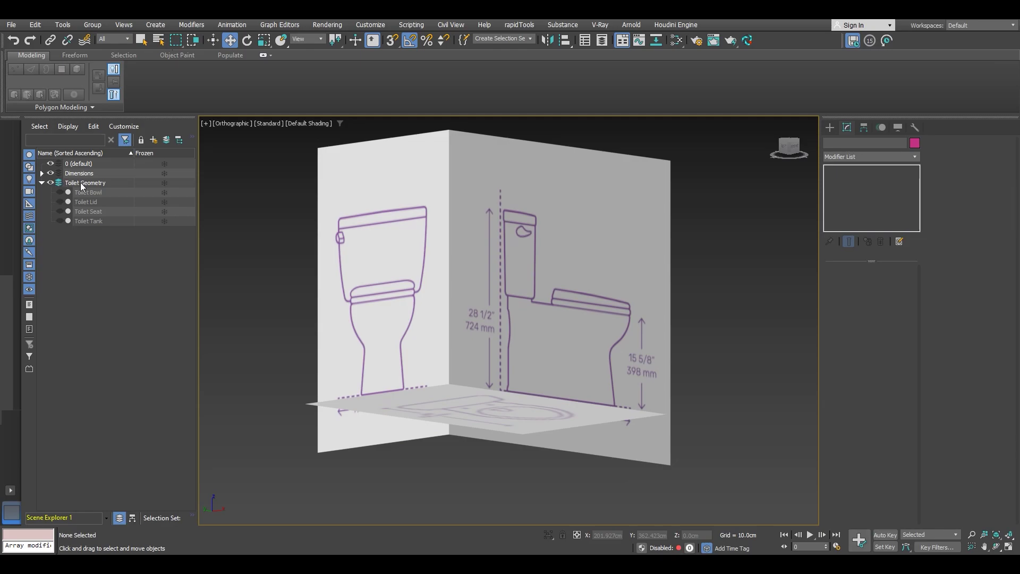
- In the Left view, create a plane about 5.5 cm long and 9.5 cm wide over the flush handle drawing
{"action": "left_click", "coordinate": [829, 129]}
{"action": "left_click", "coordinate": [891, 252]}
{"action": "key", "text": "l"}
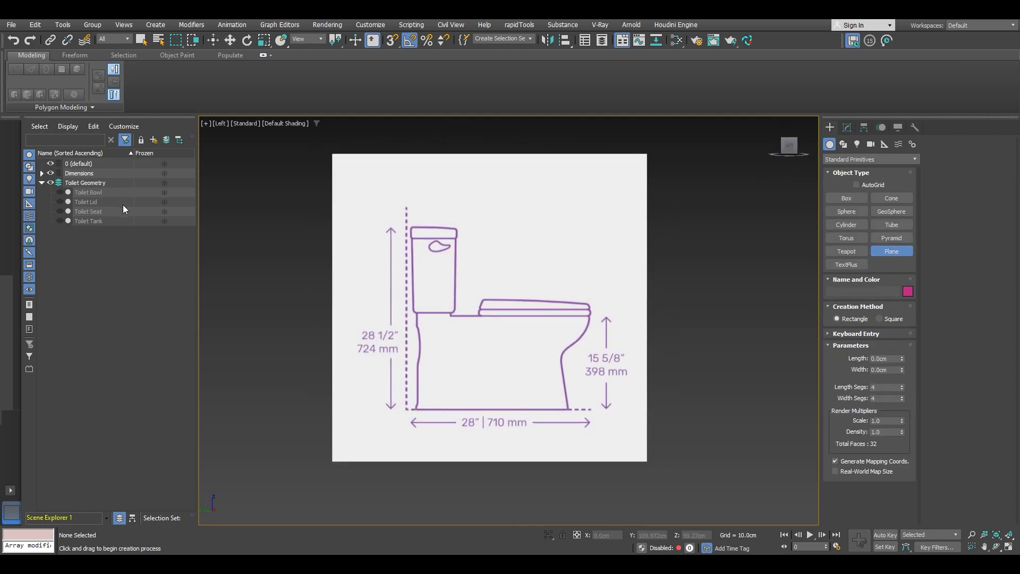
{"action": "scroll", "coordinate": [436, 244], "scroll_direction": "up", "scroll_amount": 6}
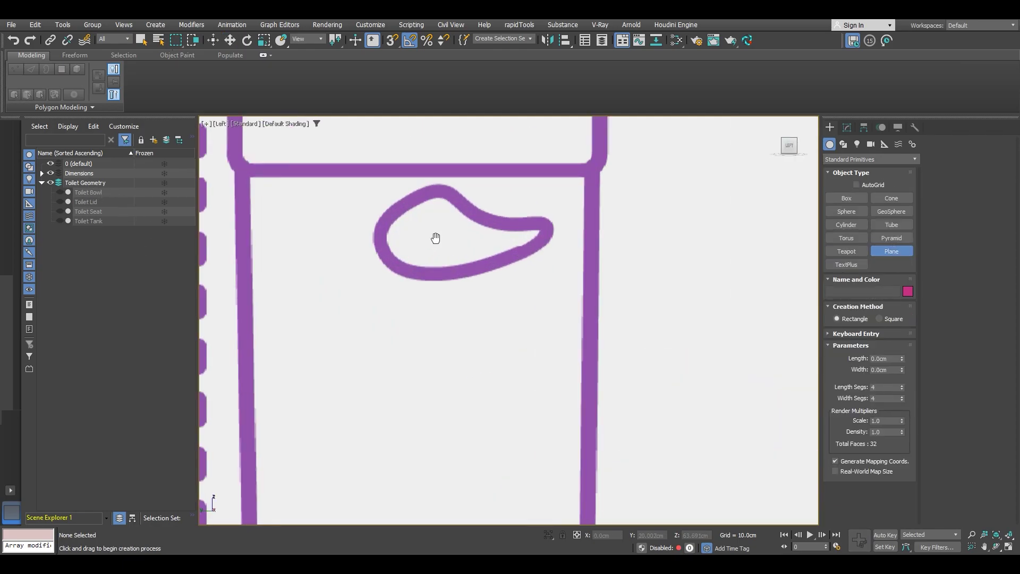
{"action": "left_click_drag", "start_coordinate": [359, 182], "coordinate": [555, 294]}
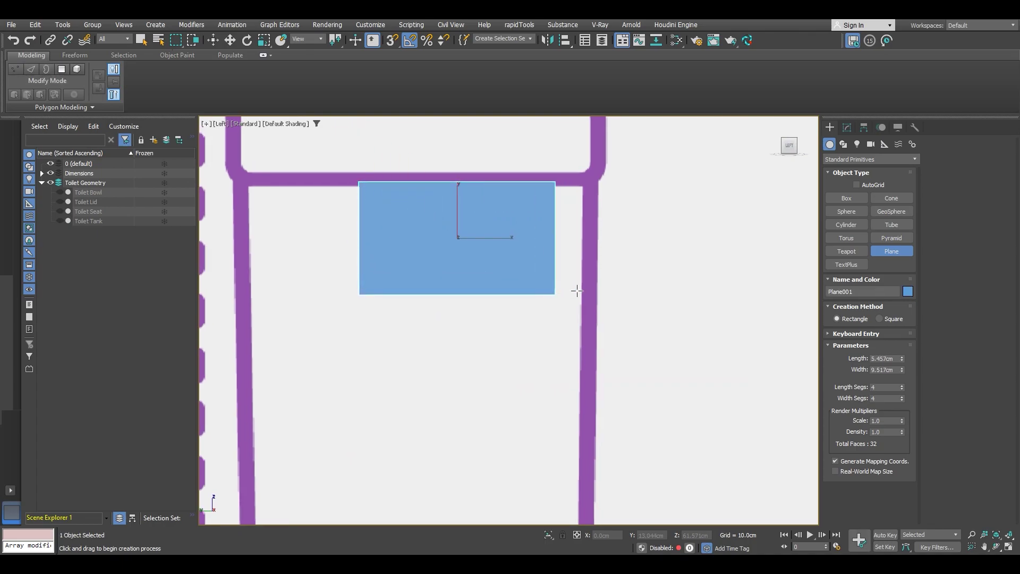
{"action": "key", "text": "w"}
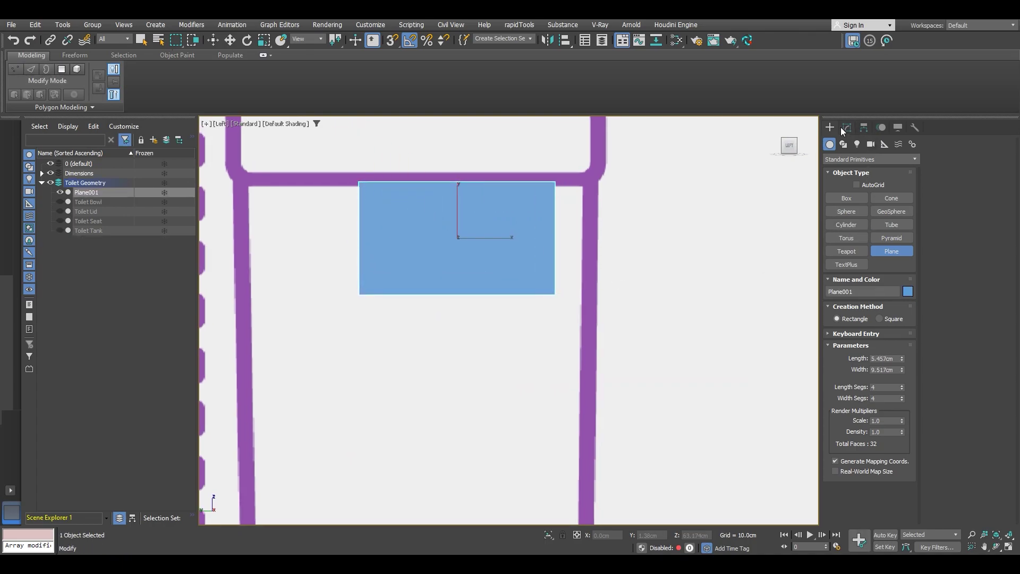
- Convert the new plane to an Editable Poly and rename it Handle
{"action": "left_click", "coordinate": [846, 127]}
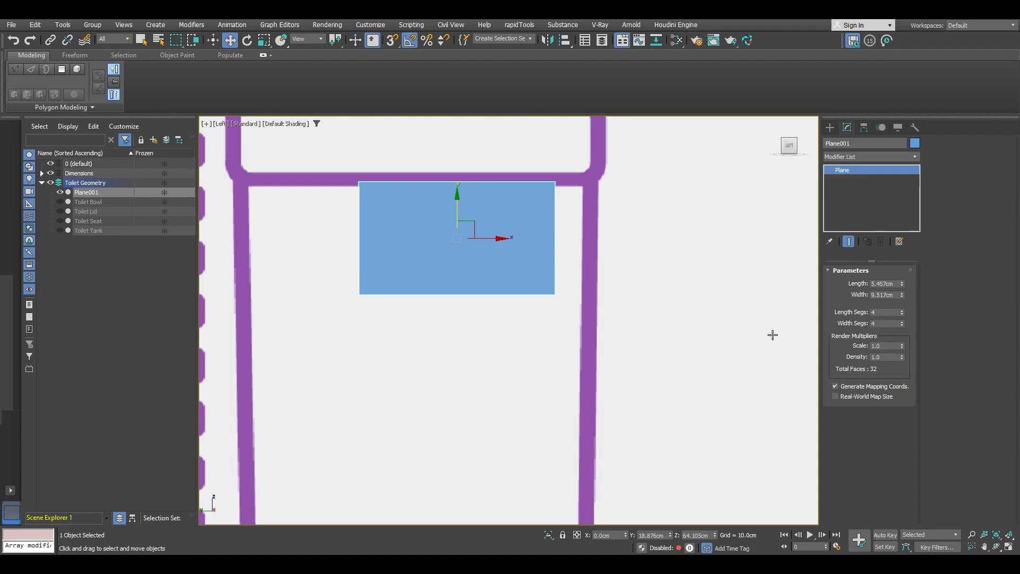
{"action": "right_click", "coordinate": [439, 238]}
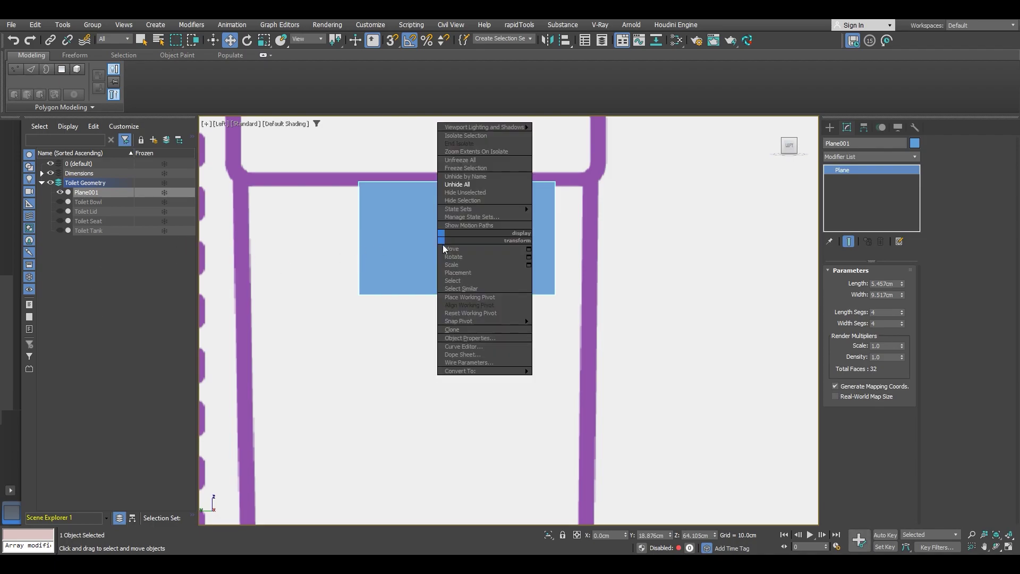
{"action": "mouse_move", "coordinate": [500, 370]}
{"action": "left_click", "coordinate": [567, 379]}
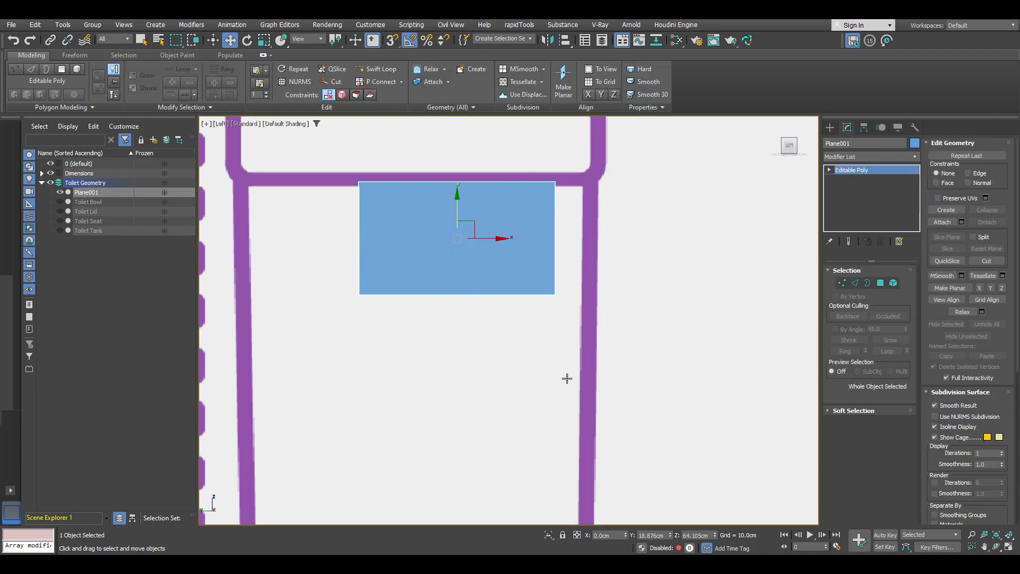
{"action": "left_click_drag", "start_coordinate": [856, 144], "coordinate": [808, 145]}
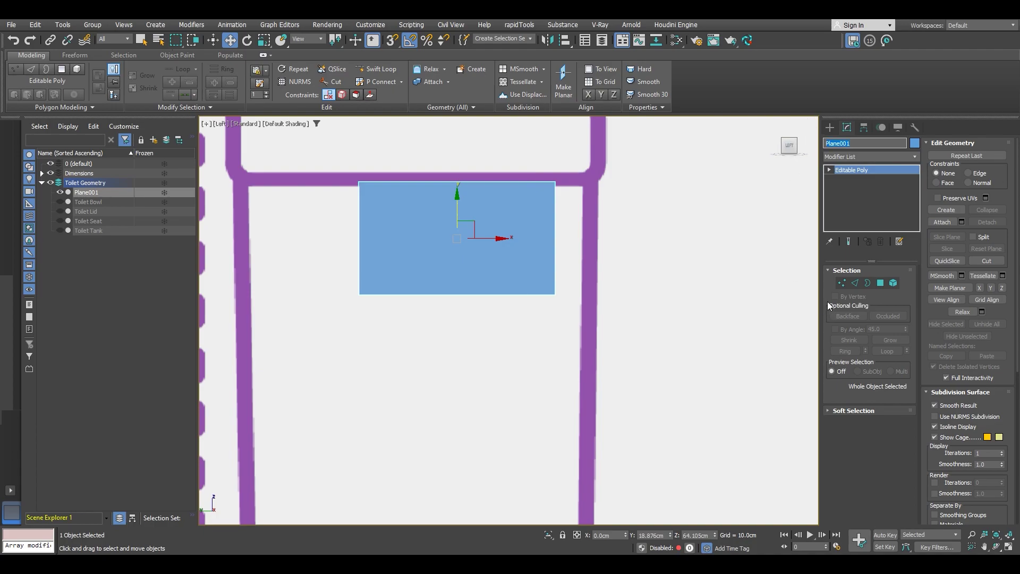
{"action": "type", "text": "Handle"}
{"action": "key", "text": "Return"}
- Assign Material #26 to the Handle plane and make it see-through over the reference drawing
{"action": "key", "text": "m"}
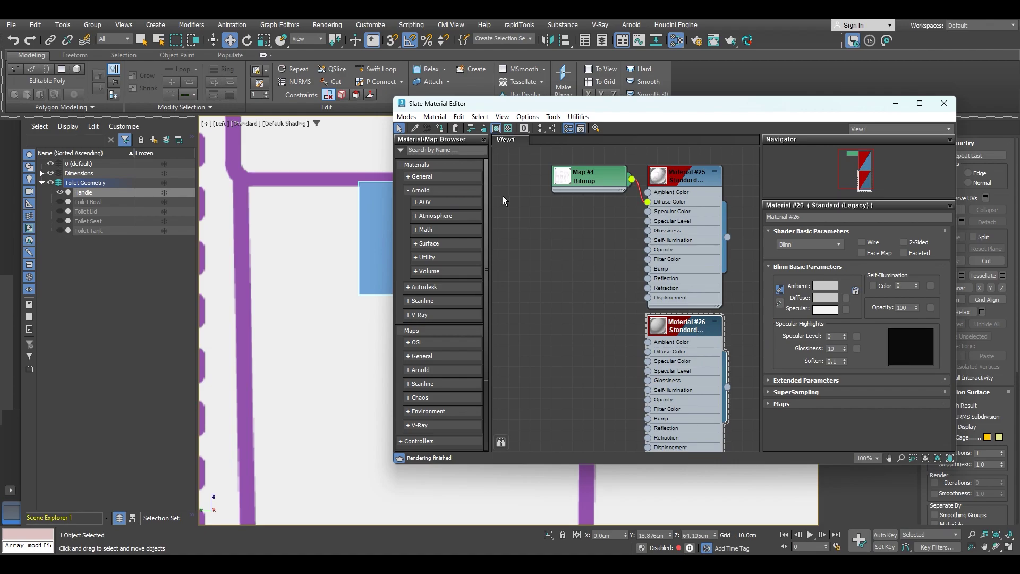
{"action": "left_click", "coordinate": [440, 129]}
{"action": "left_click", "coordinate": [944, 103]}
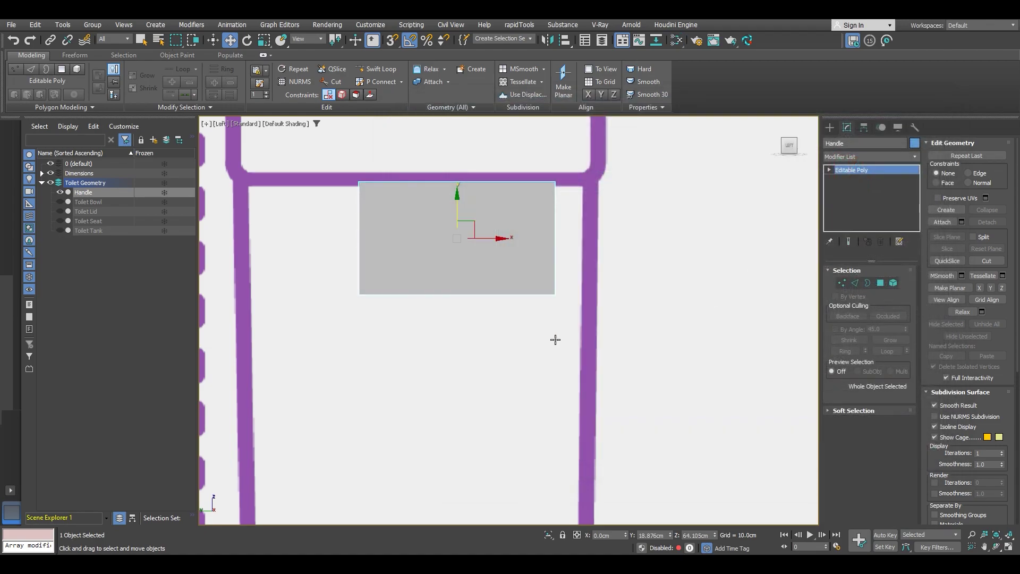
{"action": "middle_click_drag", "start_coordinate": [436, 263], "coordinate": [455, 282]}
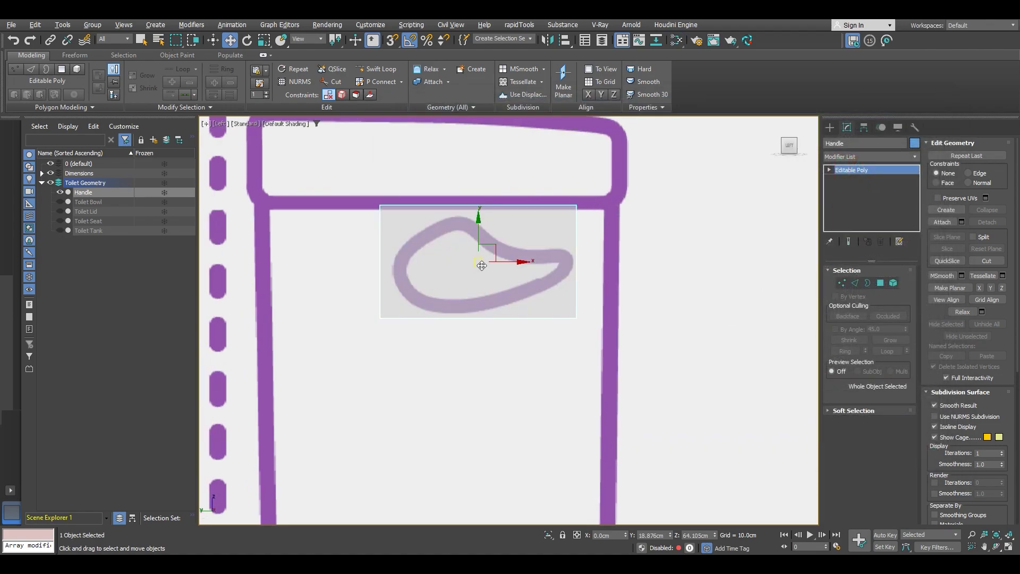
{"action": "scroll", "coordinate": [481, 265], "scroll_direction": "up", "scroll_amount": 2}
- Display edged faces and remove all interior edge loops of the Handle plane, keeping its border vertices
{"action": "key", "text": "1"}
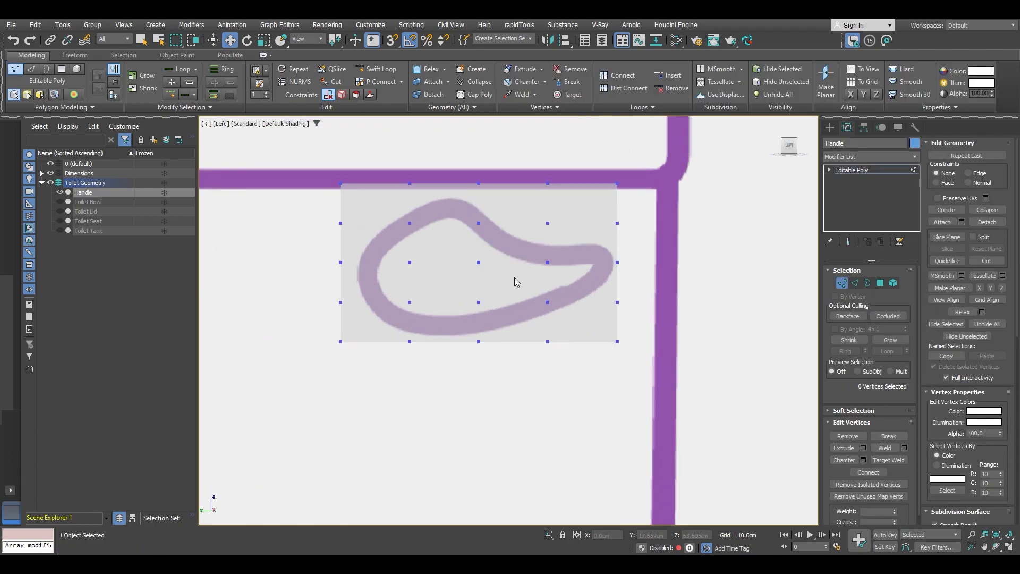
{"action": "key", "text": "F4"}
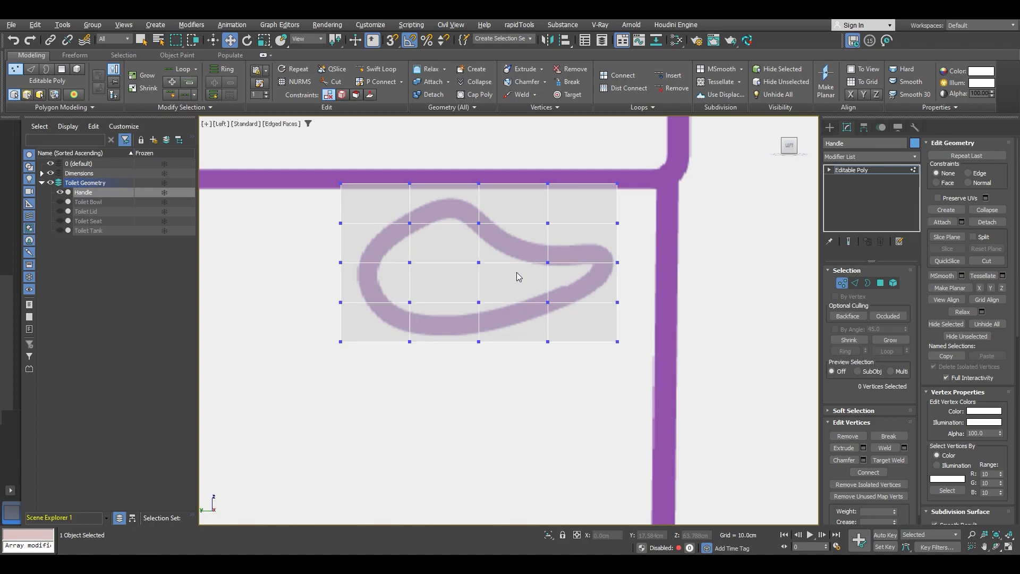
{"action": "key", "text": "2"}
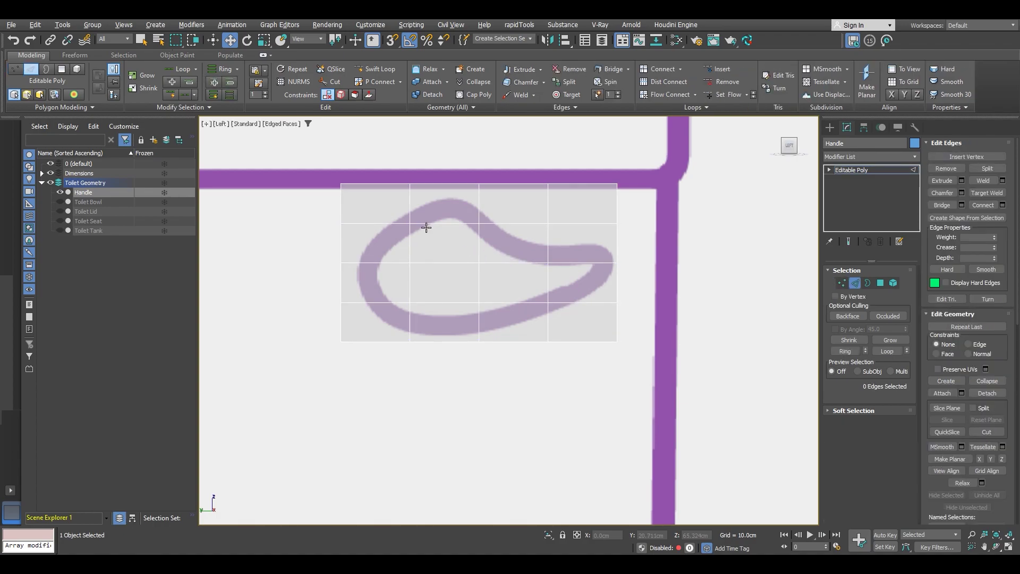
{"action": "double_click", "coordinate": [425, 227]}
{"action": "double_click", "coordinate": [438, 262], "text": "ctrl"}
{"action": "double_click", "coordinate": [440, 303], "text": "ctrl"}
{"action": "double_click", "coordinate": [410, 278], "text": "ctrl"}
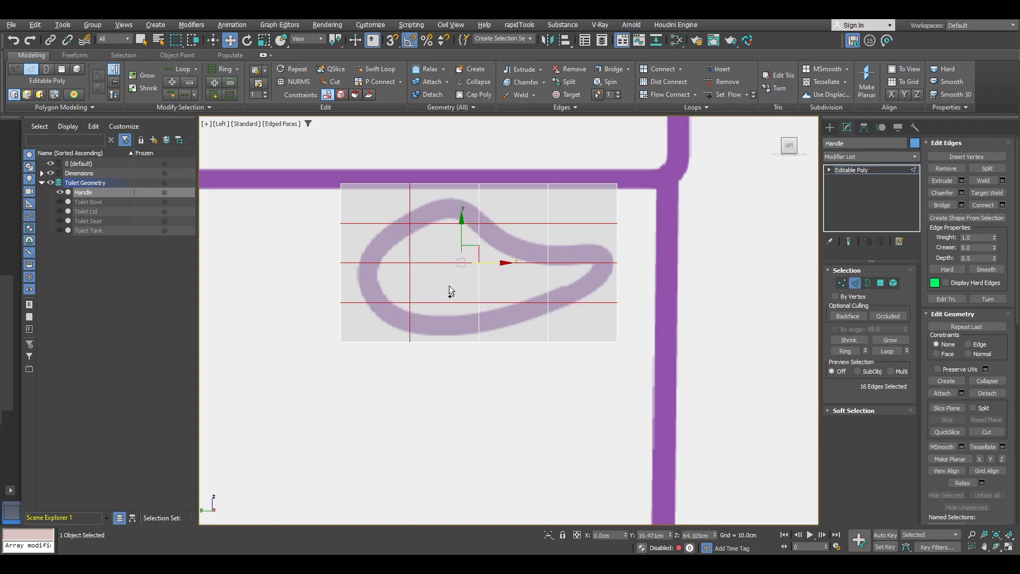
{"action": "double_click", "coordinate": [478, 278], "text": "ctrl"}
{"action": "double_click", "coordinate": [547, 276], "text": "ctrl"}
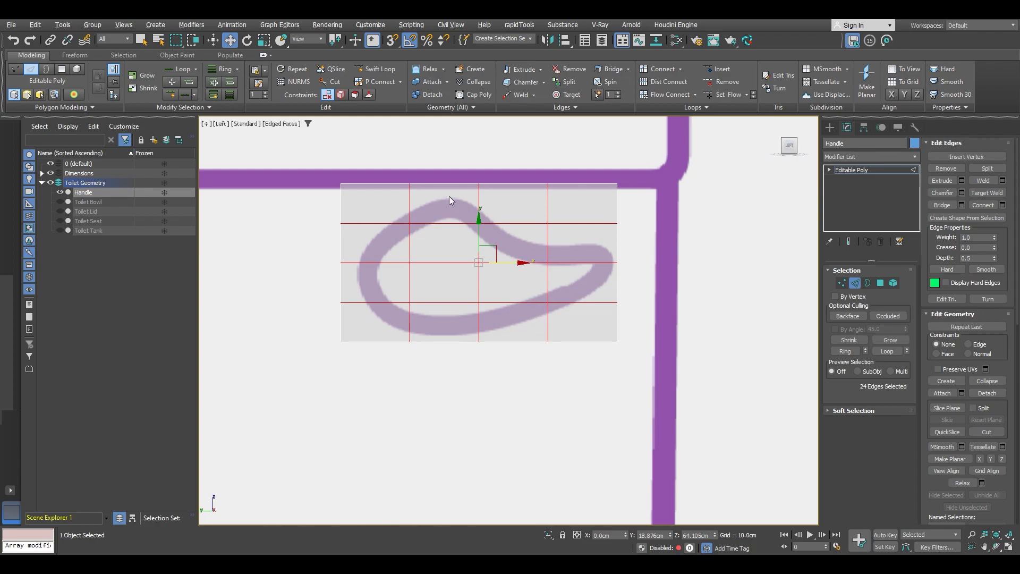
{"action": "left_click", "coordinate": [576, 245]}
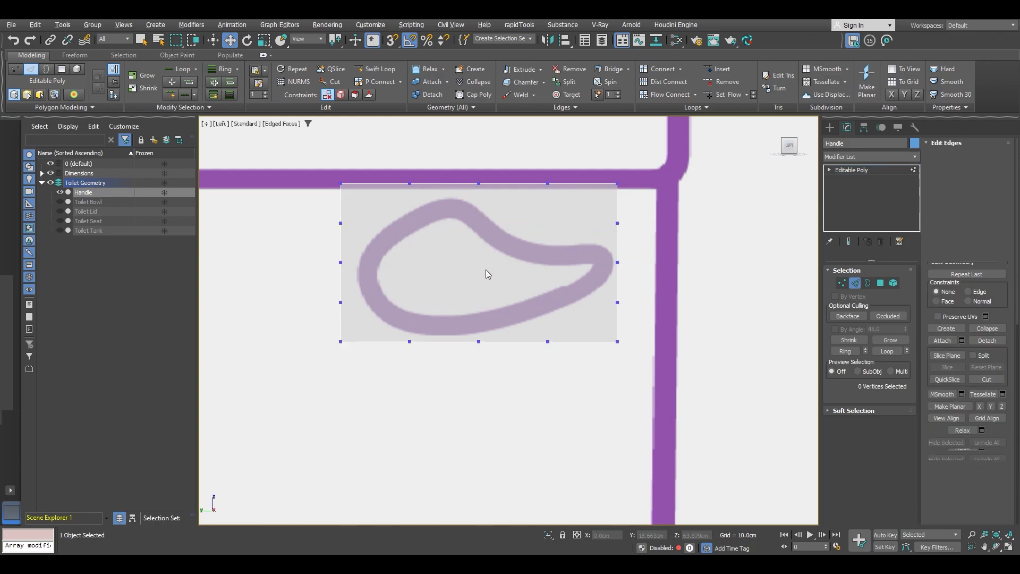
- Move the three middle vertices of the plane's upper border closer together and onto the peak of the handle outline
{"action": "key", "text": "1"}
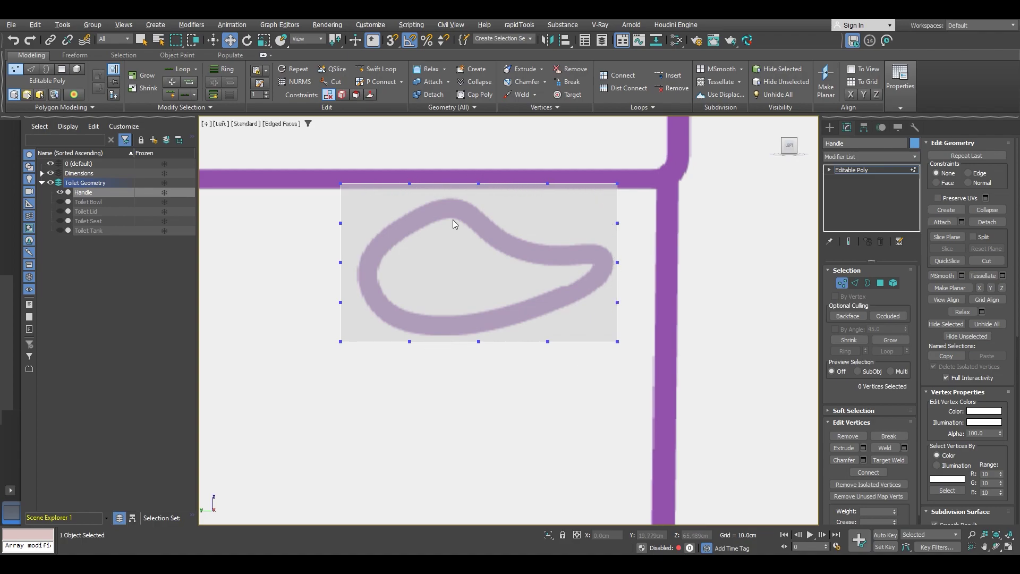
{"action": "scroll", "coordinate": [432, 207], "scroll_direction": "up", "scroll_amount": 3}
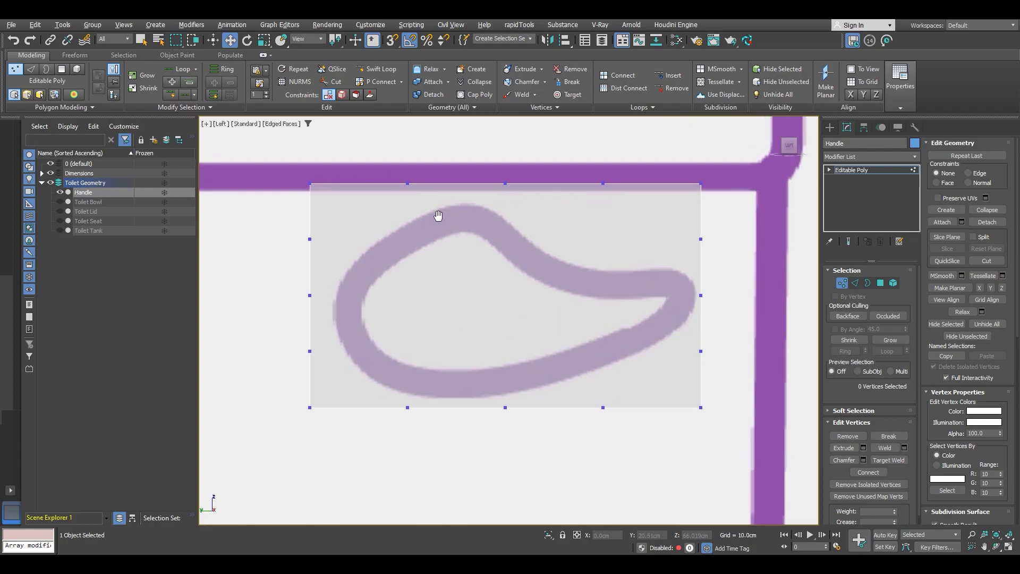
{"action": "left_click_drag", "start_coordinate": [415, 155], "coordinate": [615, 138]}
{"action": "scroll", "coordinate": [514, 195], "scroll_direction": "up", "scroll_amount": 3}
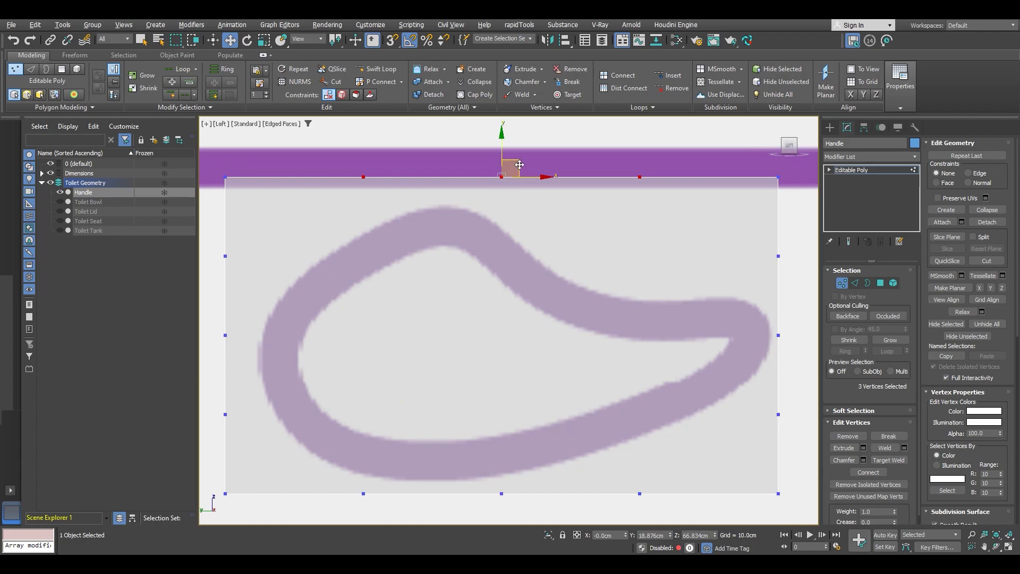
{"action": "left_click_drag", "start_coordinate": [519, 162], "coordinate": [464, 188]}
{"action": "left_click_drag", "start_coordinate": [430, 231], "coordinate": [540, 200], "text": "alt"}
{"action": "left_click", "coordinate": [391, 216], "text": "alt"}
{"action": "left_click_drag", "start_coordinate": [681, 200], "coordinate": [508, 207]}
{"action": "scroll", "coordinate": [498, 233], "scroll_direction": "down", "scroll_amount": 3}
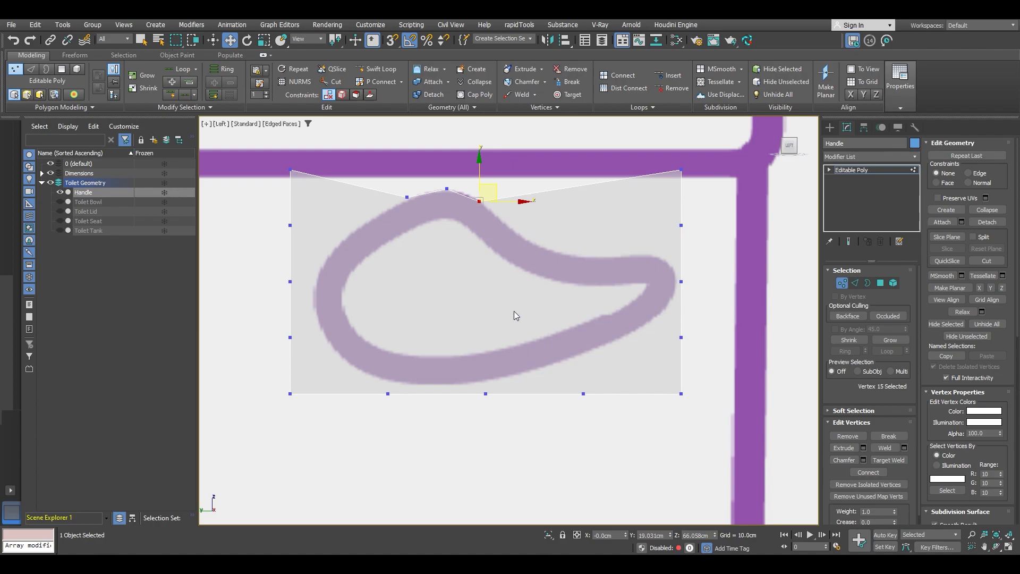
- Move the three middle vertices of the plane's right border onto the rounded tip of the handle outline
{"action": "scroll", "coordinate": [668, 267], "scroll_direction": "up", "scroll_amount": 2}
{"action": "left_click", "coordinate": [682, 286]}
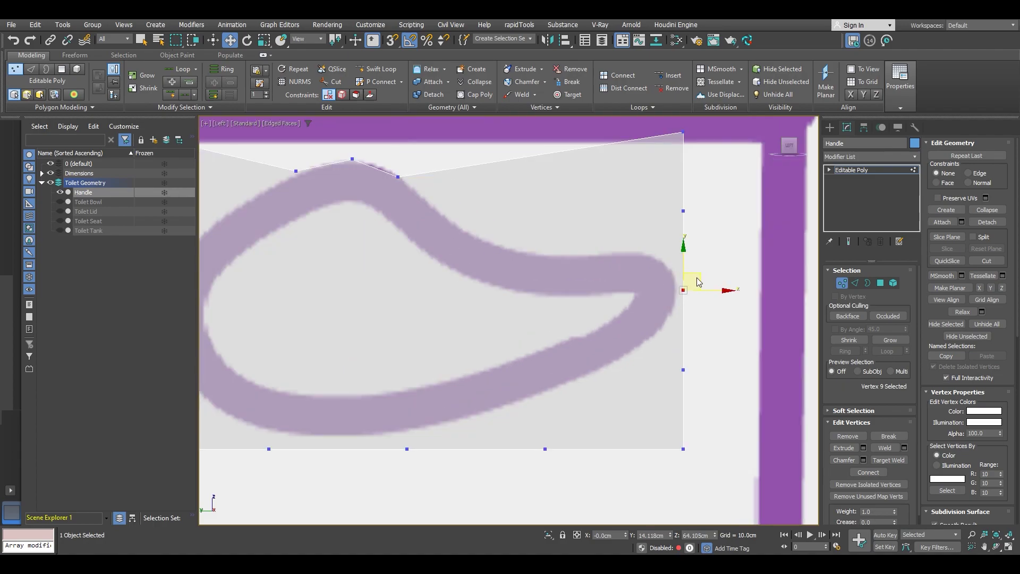
{"action": "left_click_drag", "start_coordinate": [700, 272], "coordinate": [690, 256]}
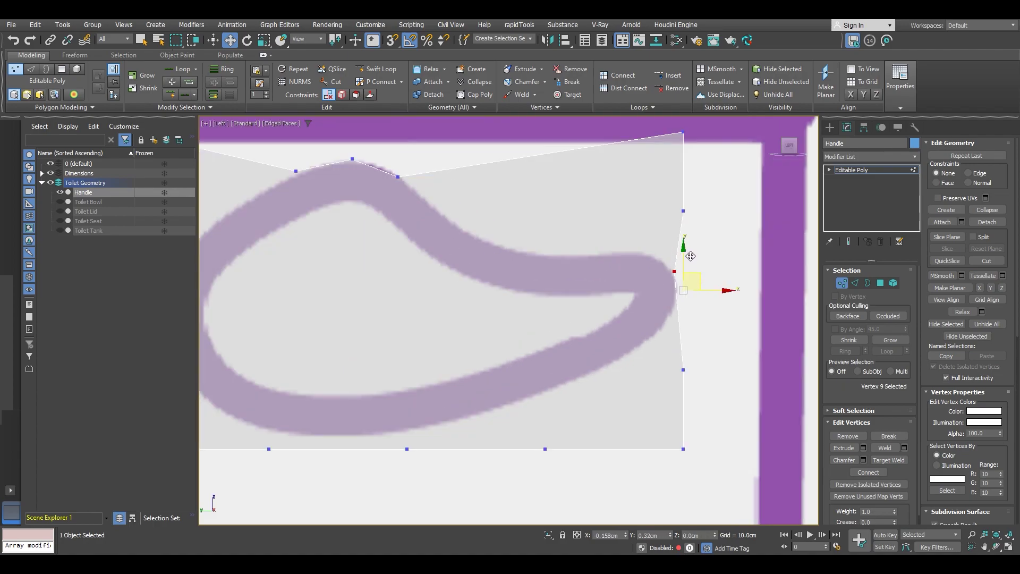
{"action": "left_click", "coordinate": [683, 210]}
{"action": "left_click_drag", "start_coordinate": [695, 193], "coordinate": [658, 232]}
{"action": "middle_click_drag", "start_coordinate": [687, 324], "coordinate": [666, 277]}
{"action": "left_click_drag", "start_coordinate": [697, 339], "coordinate": [670, 255]}
{"action": "scroll", "coordinate": [670, 255], "scroll_direction": "down", "scroll_amount": 5}
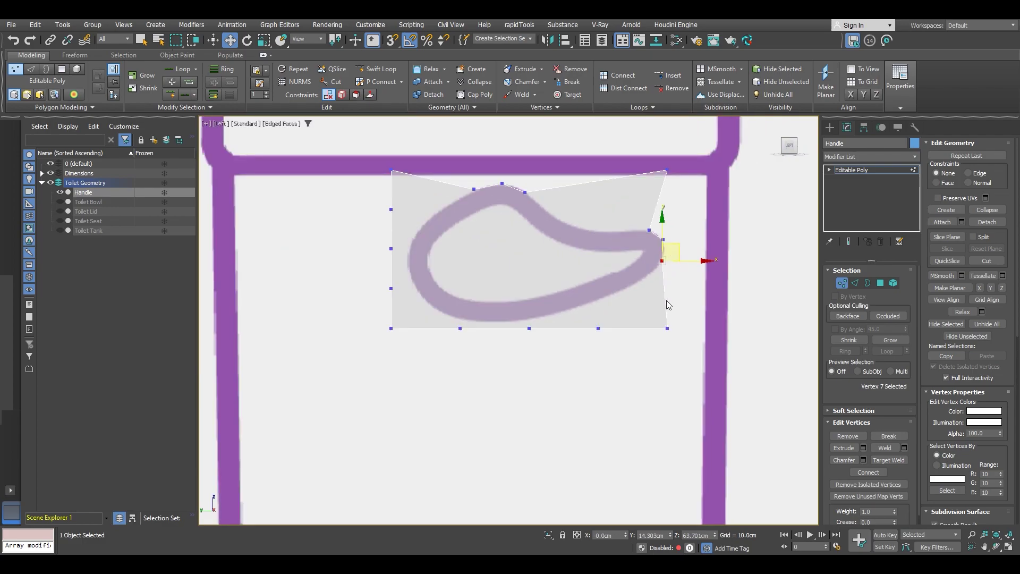
- Move the plane's lower-right and upper-right corner vertices onto the handle outline, below the tip and on the concave upper curve
{"action": "scroll", "coordinate": [665, 297], "scroll_direction": "up", "scroll_amount": 5}
{"action": "middle_click_drag", "start_coordinate": [638, 313], "coordinate": [660, 348]}
{"action": "left_click_drag", "start_coordinate": [750, 423], "coordinate": [673, 278]}
{"action": "middle_click_drag", "start_coordinate": [649, 266], "coordinate": [660, 368]}
{"action": "left_click_drag", "start_coordinate": [749, 212], "coordinate": [692, 132]}
{"action": "left_click_drag", "start_coordinate": [743, 155], "coordinate": [566, 269]}
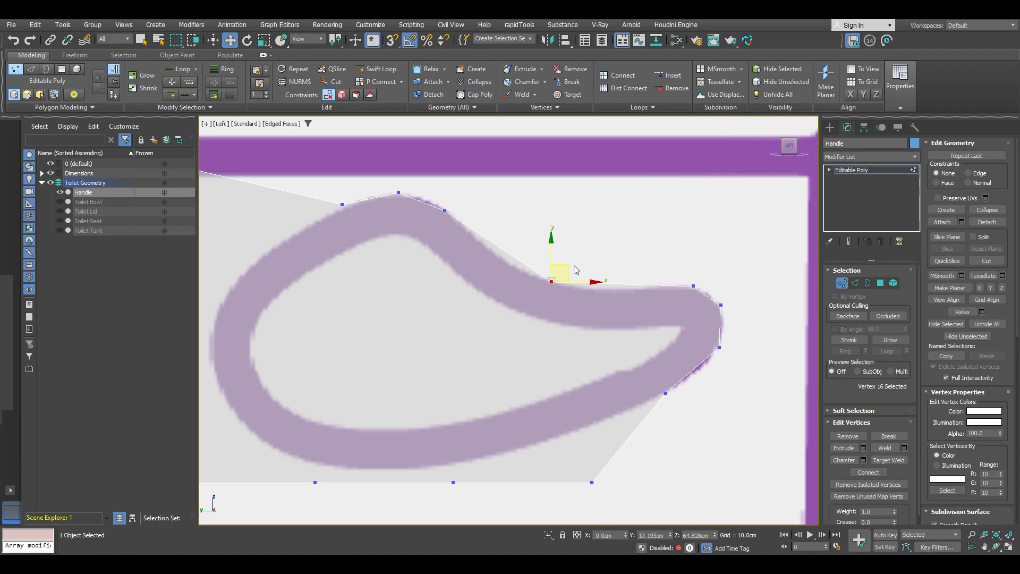
- Shift the upper curve's vertex closer to the handle tip and fine-tune the vertex just below the tip onto the outline
{"action": "middle_click_drag", "start_coordinate": [561, 271], "coordinate": [600, 250]}
{"action": "scroll", "coordinate": [602, 250], "scroll_direction": "down", "scroll_amount": 2}
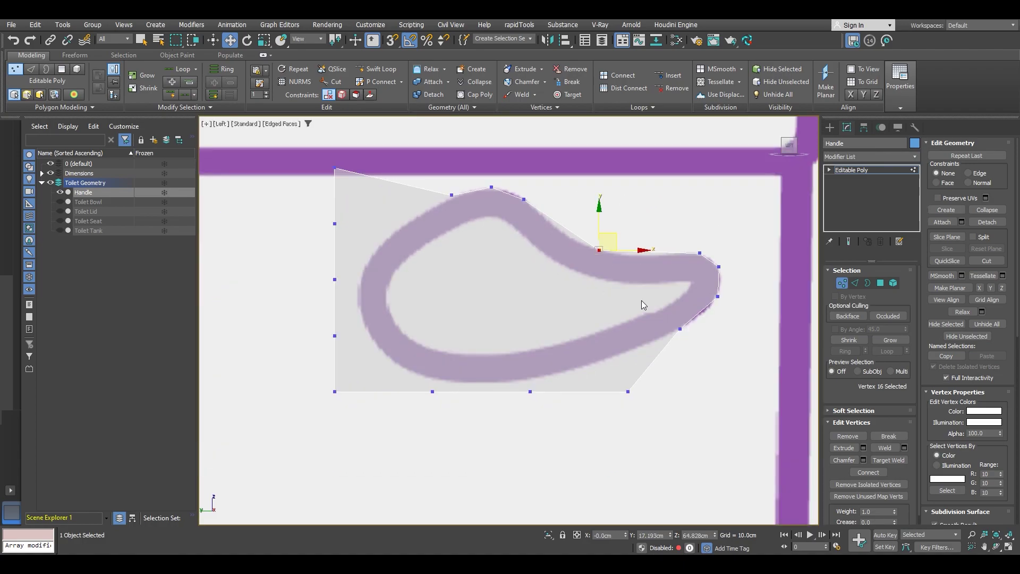
{"action": "left_click_drag", "start_coordinate": [608, 239], "coordinate": [677, 244]}
{"action": "scroll", "coordinate": [681, 275], "scroll_direction": "up", "scroll_amount": 4}
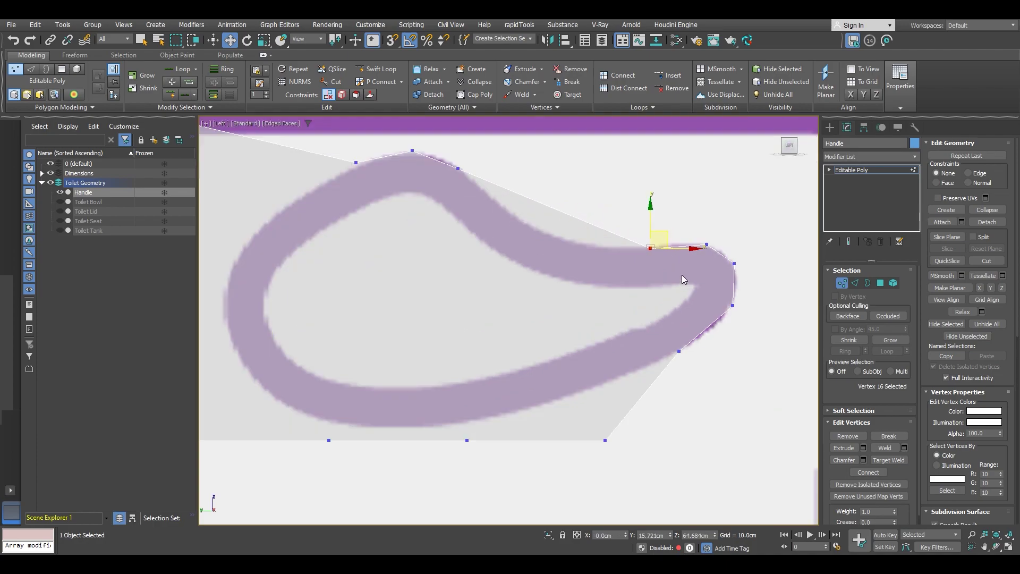
{"action": "left_click", "coordinate": [678, 382]}
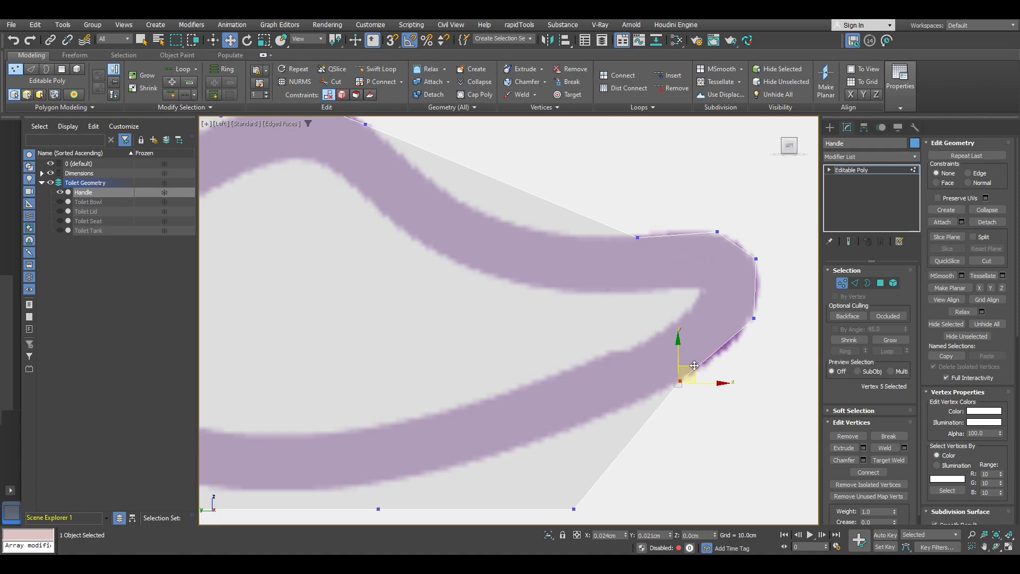
{"action": "scroll", "coordinate": [695, 365], "scroll_direction": "down", "scroll_amount": 4}
{"action": "middle_click_drag", "start_coordinate": [628, 377], "coordinate": [647, 363]}
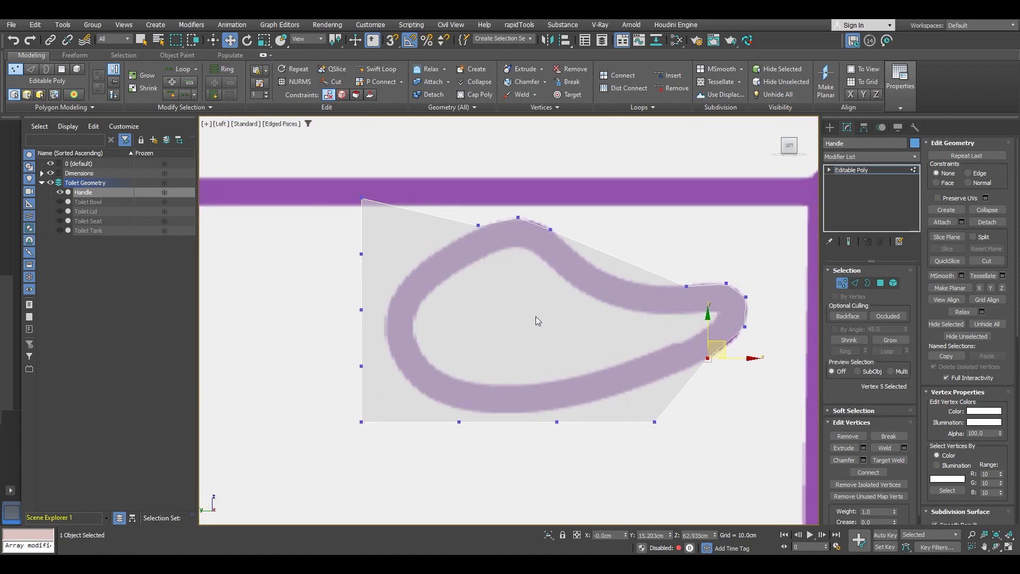
- Scale the three middle lower-border vertices closer together, move them to the handle's lower outline, and fit the rightmost one to the curve
{"action": "left_click_drag", "start_coordinate": [439, 440], "coordinate": [684, 406]}
{"action": "key", "text": "r"}
{"action": "left_click_drag", "start_coordinate": [598, 423], "coordinate": [525, 398]}
{"action": "key", "text": "w"}
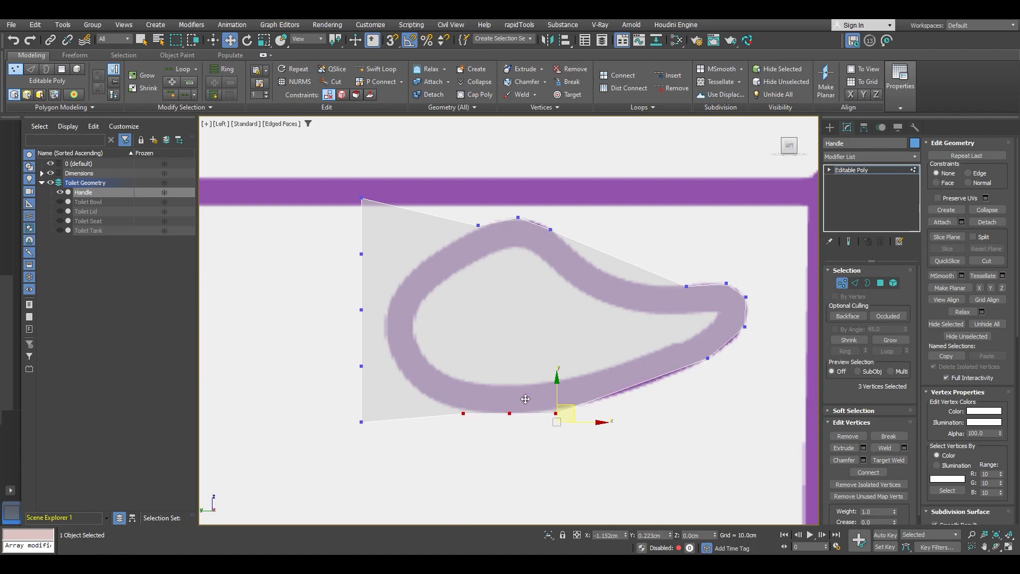
{"action": "scroll", "coordinate": [570, 413], "scroll_direction": "up", "scroll_amount": 4}
{"action": "left_click", "coordinate": [542, 414]}
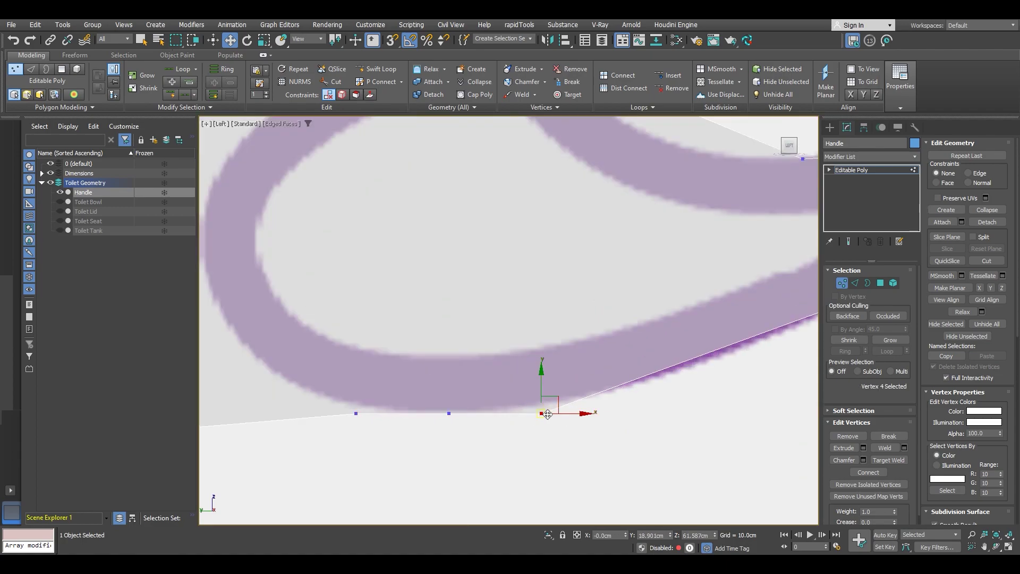
{"action": "left_click_drag", "start_coordinate": [543, 414], "coordinate": [591, 396]}
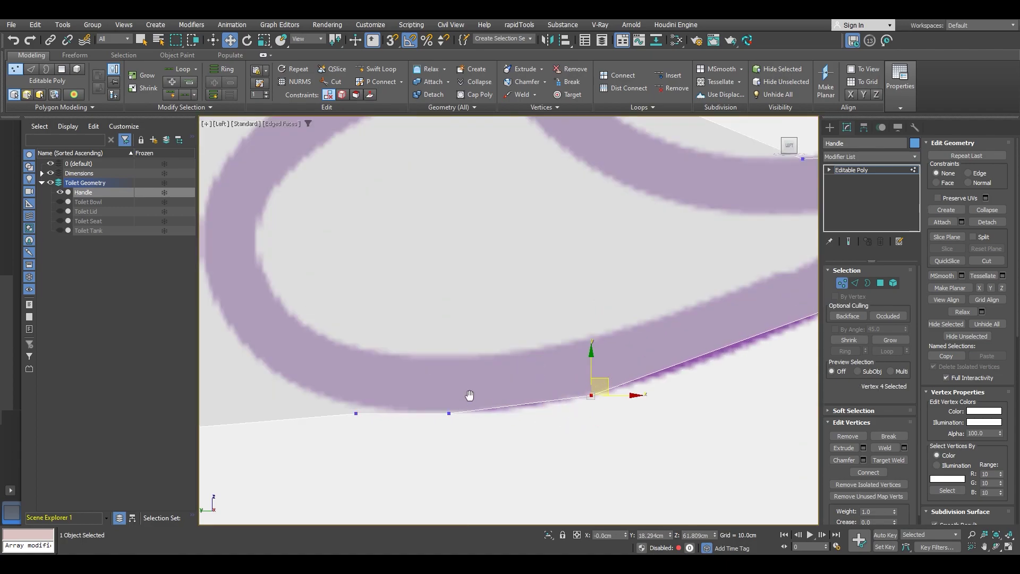
- Move the leftmost of the three middle lower-border vertices onto the handle's lower-left outline
{"action": "middle_click_drag", "start_coordinate": [450, 403], "coordinate": [568, 413]}
{"action": "left_click", "coordinate": [473, 423]}
{"action": "left_click_drag", "start_coordinate": [485, 407], "coordinate": [432, 383]}
{"action": "scroll", "coordinate": [432, 382], "scroll_direction": "down", "scroll_amount": 4}
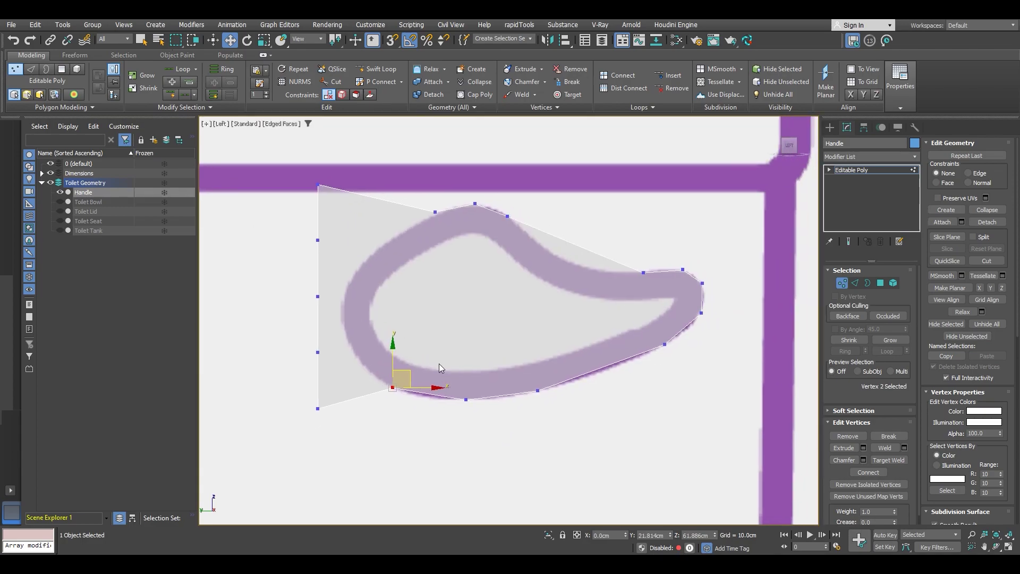
{"action": "middle_click_drag", "start_coordinate": [441, 368], "coordinate": [470, 363]}
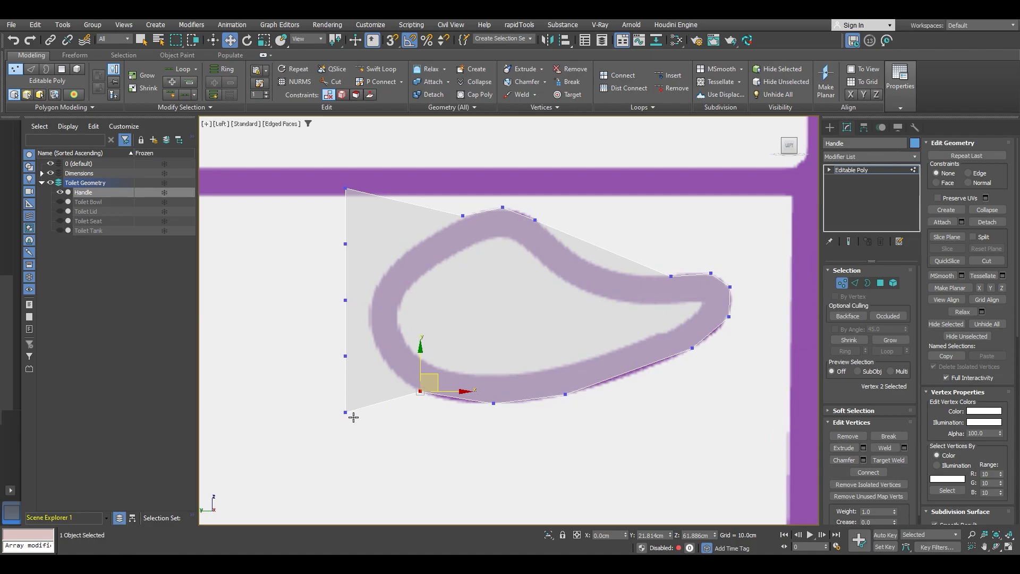
- Scale the three middle left-border vertices closer together and move them onto the handle's rounded end
{"action": "left_click_drag", "start_coordinate": [364, 373], "coordinate": [304, 232]}
{"action": "key", "text": "r"}
{"action": "left_click_drag", "start_coordinate": [348, 256], "coordinate": [383, 299]}
{"action": "key", "text": "w"}
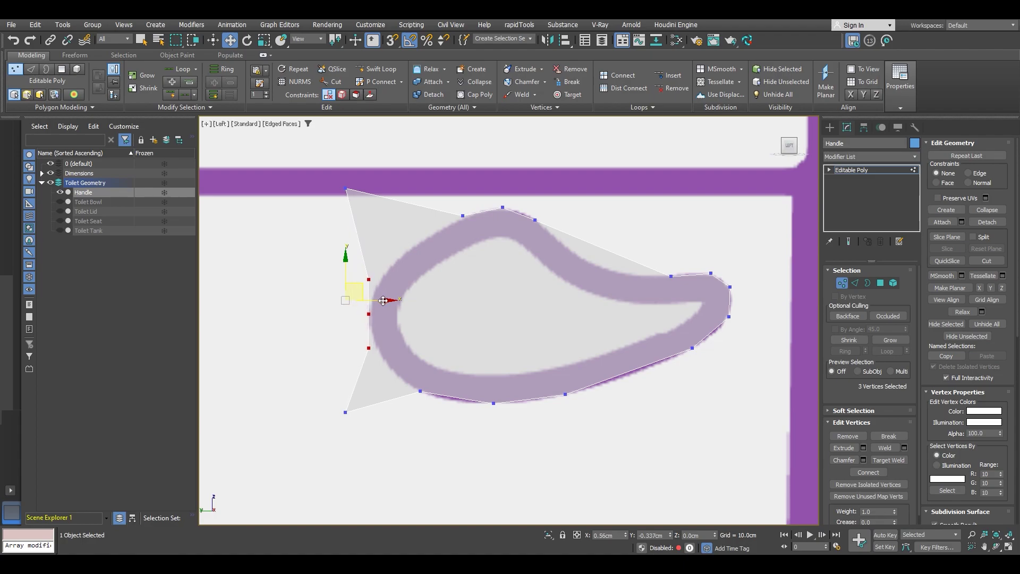
- Fit the lower and upper of those three left-border vertices onto the curve of the rounded end
{"action": "left_click", "coordinate": [368, 349]}
{"action": "left_click_drag", "start_coordinate": [368, 351], "coordinate": [402, 298]}
{"action": "scroll", "coordinate": [391, 223], "scroll_direction": "up", "scroll_amount": 4}
{"action": "left_click", "coordinate": [348, 340]}
{"action": "scroll", "coordinate": [402, 298], "scroll_direction": "down", "scroll_amount": 4}
{"action": "middle_click_drag", "start_coordinate": [434, 324], "coordinate": [392, 305]}
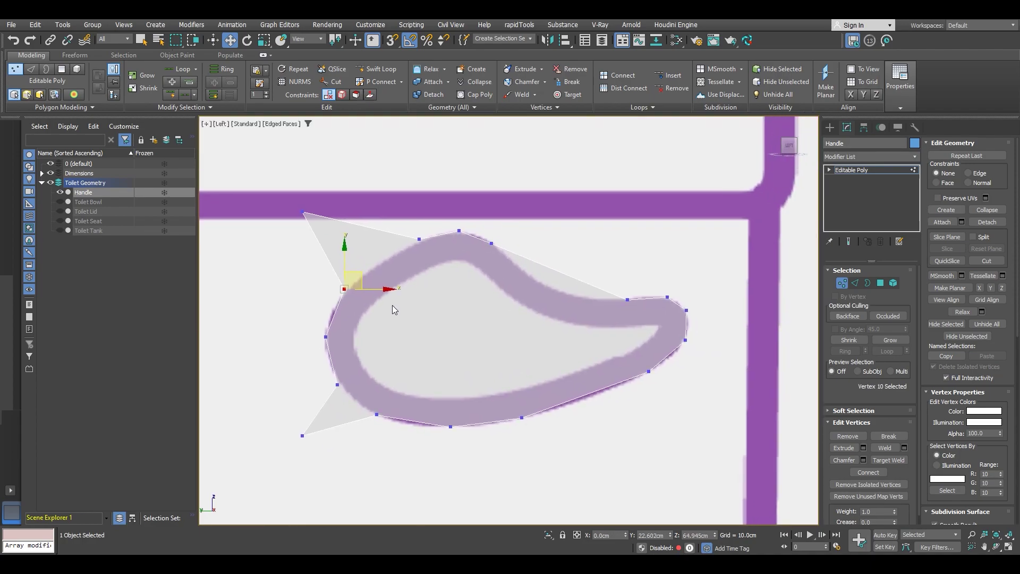
- Move the plane's upper-left and lower-left corner vertices onto the handle outline
{"action": "left_click", "coordinate": [302, 212]}
{"action": "left_click_drag", "start_coordinate": [314, 196], "coordinate": [389, 246]}
{"action": "left_click_drag", "start_coordinate": [302, 433], "coordinate": [341, 349]}
{"action": "scroll", "coordinate": [339, 376], "scroll_direction": "up", "scroll_amount": 4}
{"action": "left_click", "coordinate": [335, 391]}
- Shift the left and right vertices of the handle's lower curve along the outline for a closer fit
{"action": "left_click", "coordinate": [414, 452]}
{"action": "left_click_drag", "start_coordinate": [430, 446], "coordinate": [471, 452]}
{"action": "left_click_drag", "start_coordinate": [471, 453], "coordinate": [471, 452]}
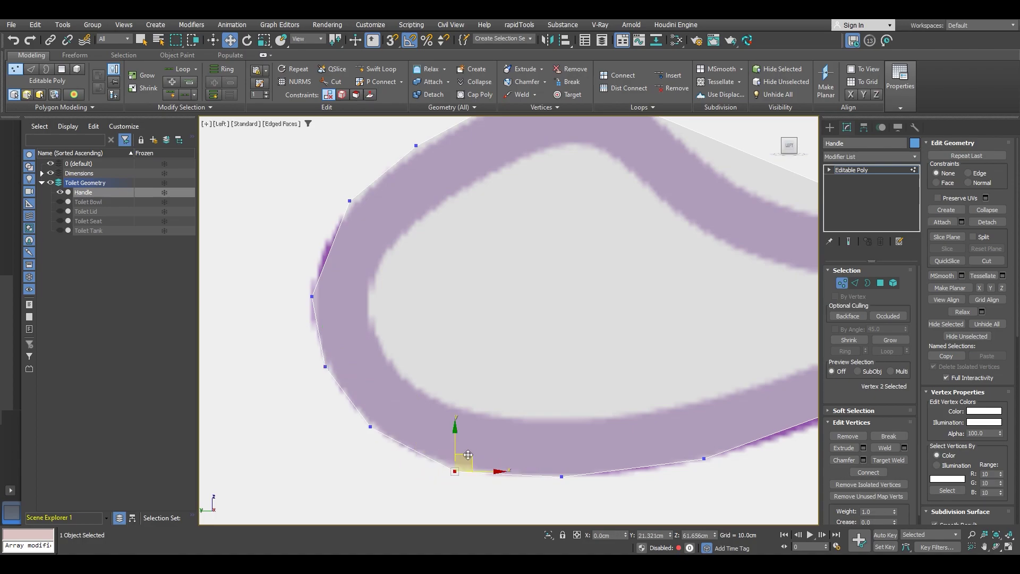
{"action": "middle_click_drag", "start_coordinate": [468, 453], "coordinate": [361, 434]}
{"action": "left_click_drag", "start_coordinate": [617, 466], "coordinate": [596, 429]}
- Raise the outermost vertex of the rounded end along the outline
{"action": "scroll", "coordinate": [597, 427], "scroll_direction": "down", "scroll_amount": 2}
{"action": "scroll", "coordinate": [415, 378], "scroll_direction": "up", "scroll_amount": 2}
{"action": "left_click", "coordinate": [387, 395]}
{"action": "left_click_drag", "start_coordinate": [404, 379], "coordinate": [407, 354]}
{"action": "scroll", "coordinate": [406, 353], "scroll_direction": "down", "scroll_amount": 2}
{"action": "middle_click_drag", "start_coordinate": [673, 345], "coordinate": [490, 285]}
{"action": "key", "text": "2"}
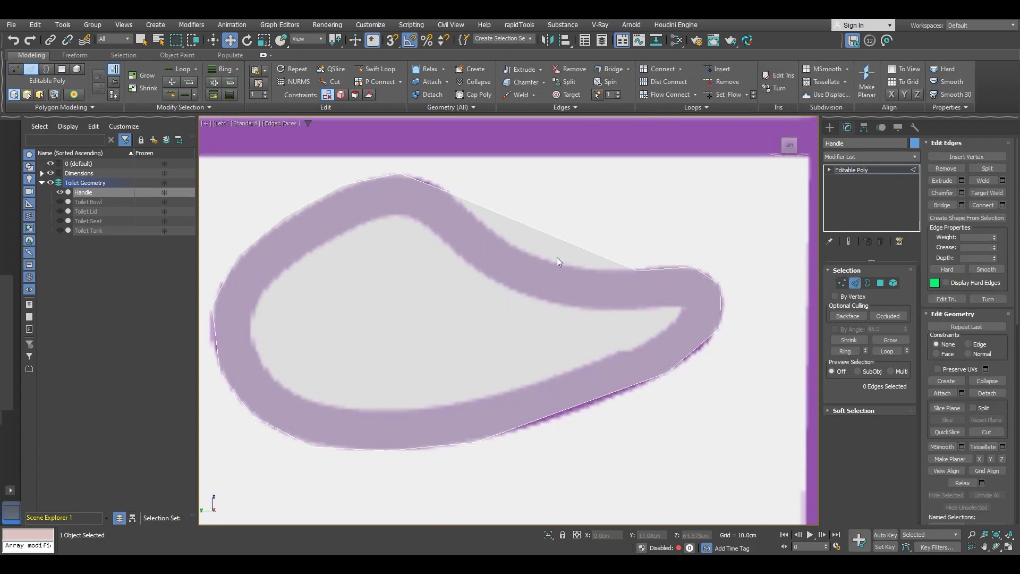
{"action": "key", "text": "2"}
{"action": "left_click_drag", "start_coordinate": [547, 212], "coordinate": [565, 286]}
{"action": "key", "text": "ctrl+z"}
{"action": "key", "text": "2"}
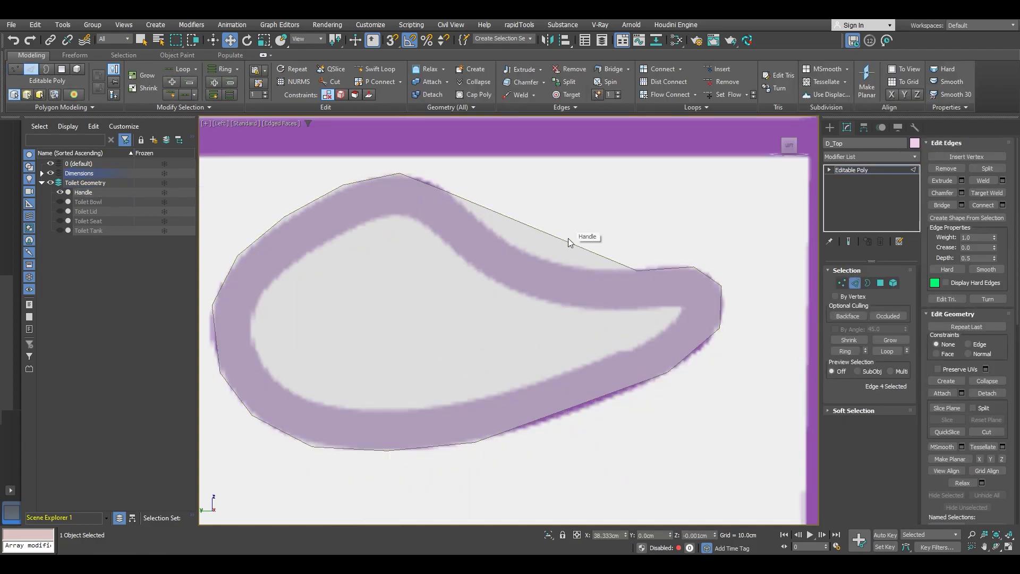
{"action": "key", "text": "2"}
- Connect the Handle's long edge over the concave upper curve with the long lower edge opposite it, using 1 segment
{"action": "left_click", "coordinate": [565, 244]}
{"action": "key", "text": "2"}
{"action": "left_click", "coordinate": [555, 237]}
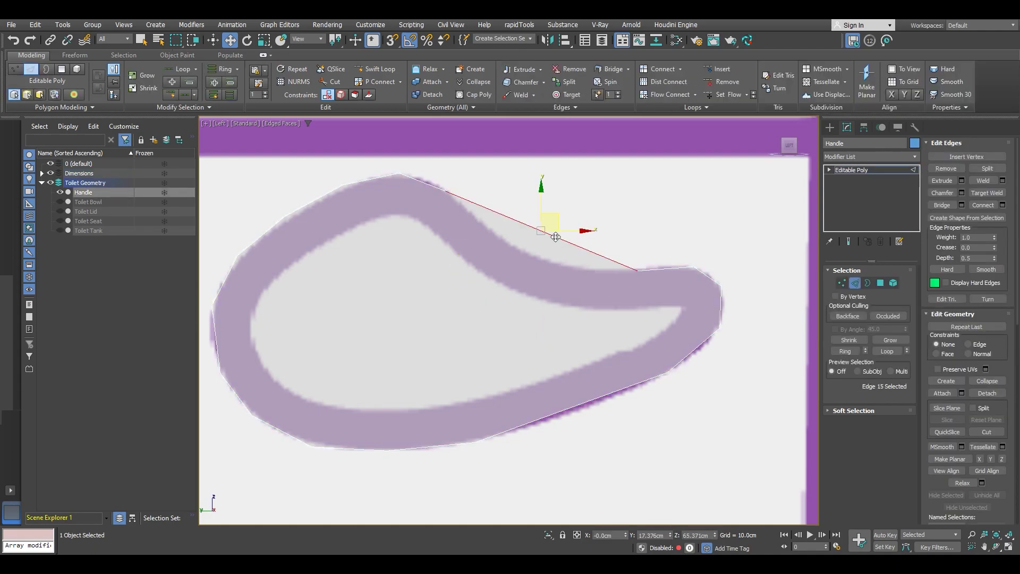
{"action": "left_click", "coordinate": [574, 403], "text": "ctrl"}
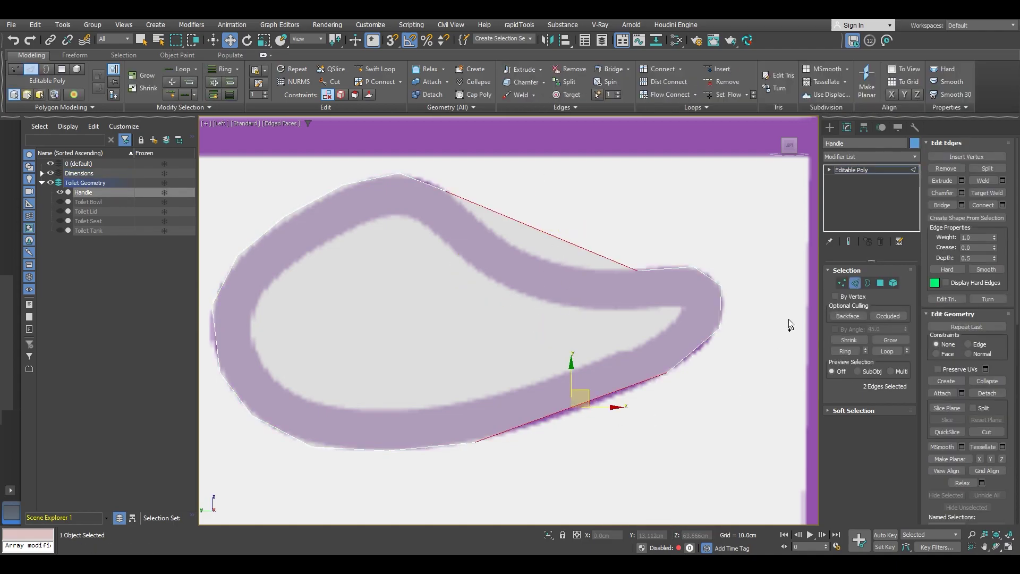
{"action": "left_click", "coordinate": [1004, 205]}
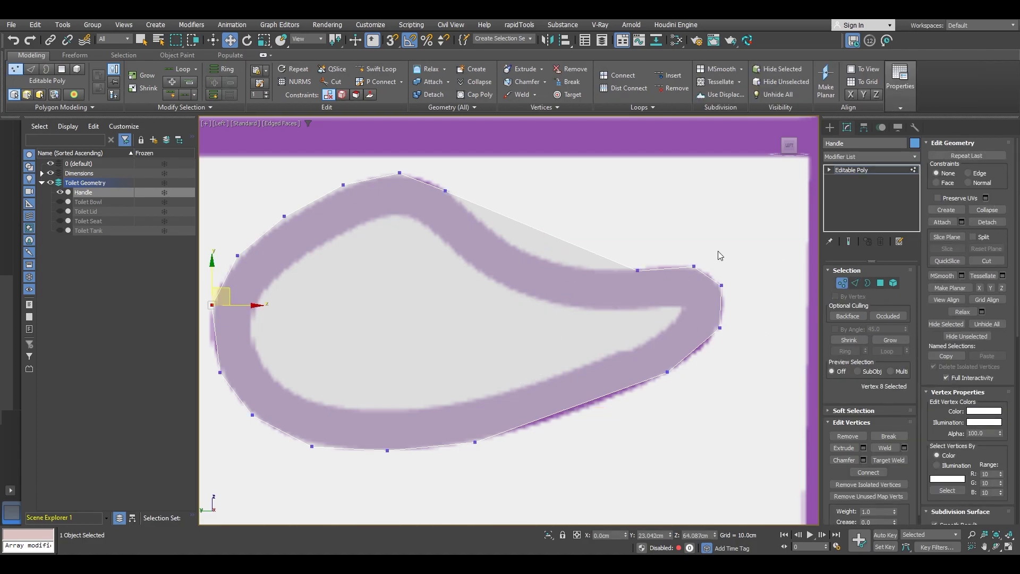
{"action": "key", "text": "2"}
{"action": "left_click", "coordinate": [1003, 206]}
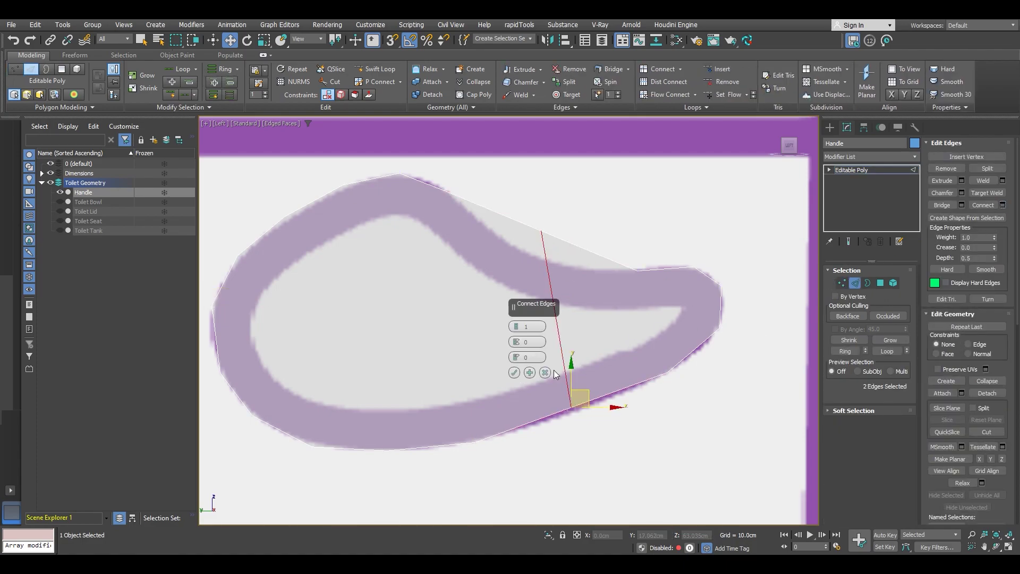
{"action": "left_click", "coordinate": [514, 372]}
- Move the connecting edge's two end vertices onto the handle outline, and remove the edge between them
{"action": "key", "text": "1"}
{"action": "left_click", "coordinate": [541, 230]}
{"action": "left_click_drag", "start_coordinate": [558, 215], "coordinate": [547, 239]}
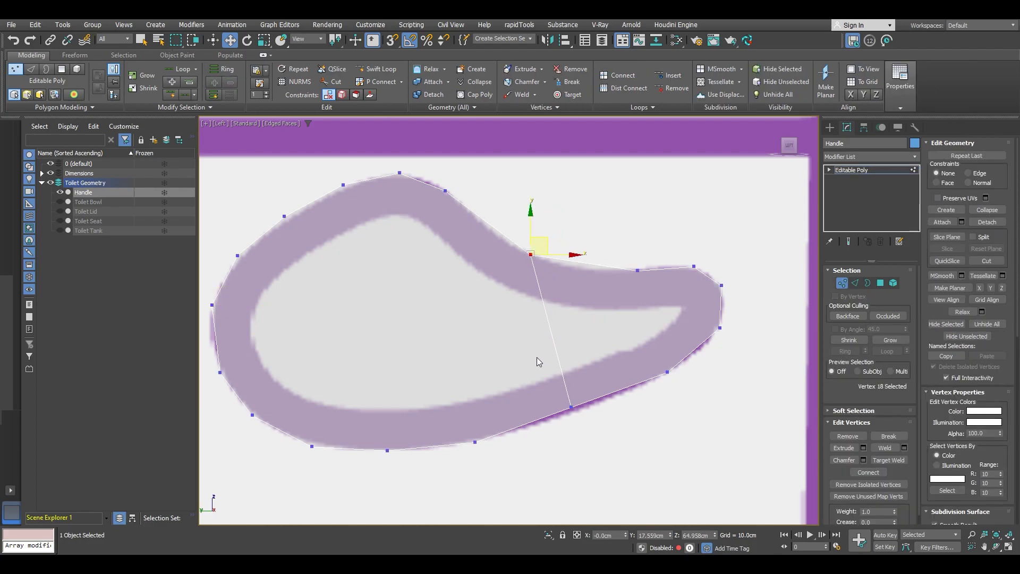
{"action": "left_click_drag", "start_coordinate": [583, 413], "coordinate": [584, 397]}
{"action": "key", "text": "2"}
{"action": "key", "text": "BackSpace"}
- Nudge the topmost vertex of the handle slightly toward the tip along the crest of the outline
{"action": "key", "text": "1"}
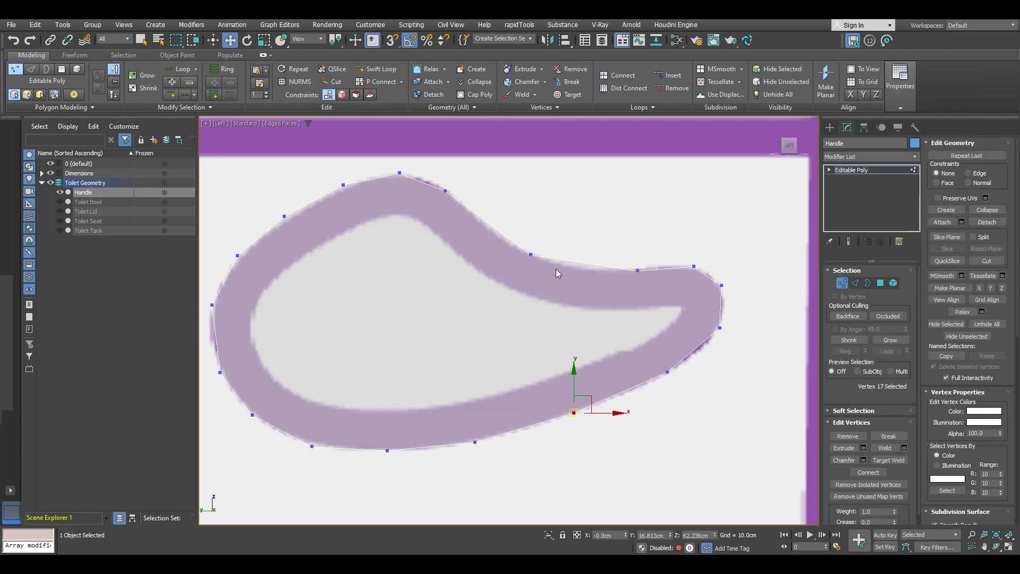
{"action": "left_click", "coordinate": [445, 190]}
{"action": "scroll", "coordinate": [384, 221], "scroll_direction": "up", "scroll_amount": 3}
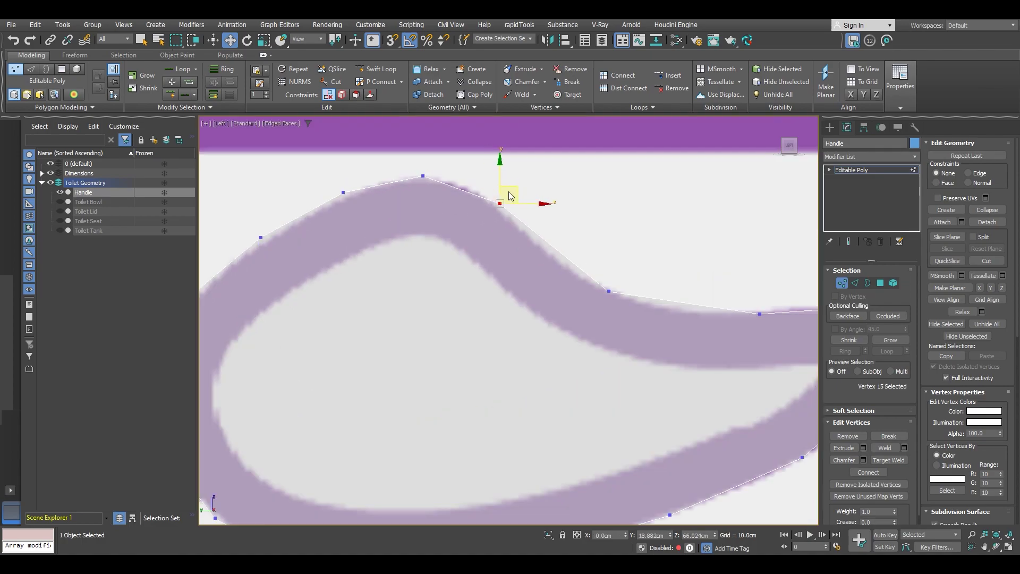
{"action": "middle_click_drag", "start_coordinate": [414, 198], "coordinate": [480, 211]}
{"action": "left_click", "coordinate": [489, 188]}
{"action": "left_click_drag", "start_coordinate": [502, 171], "coordinate": [510, 169]}
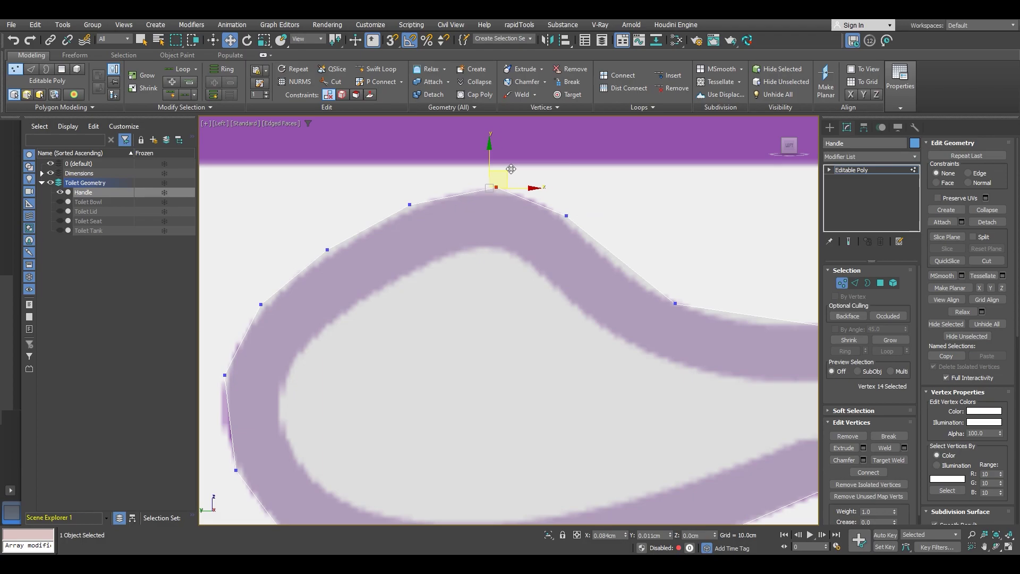
{"action": "scroll", "coordinate": [519, 216], "scroll_direction": "down", "scroll_amount": 2}
{"action": "middle_click_drag", "start_coordinate": [607, 387], "coordinate": [554, 307]}
{"action": "middle_click_drag", "start_coordinate": [630, 337], "coordinate": [578, 372]}
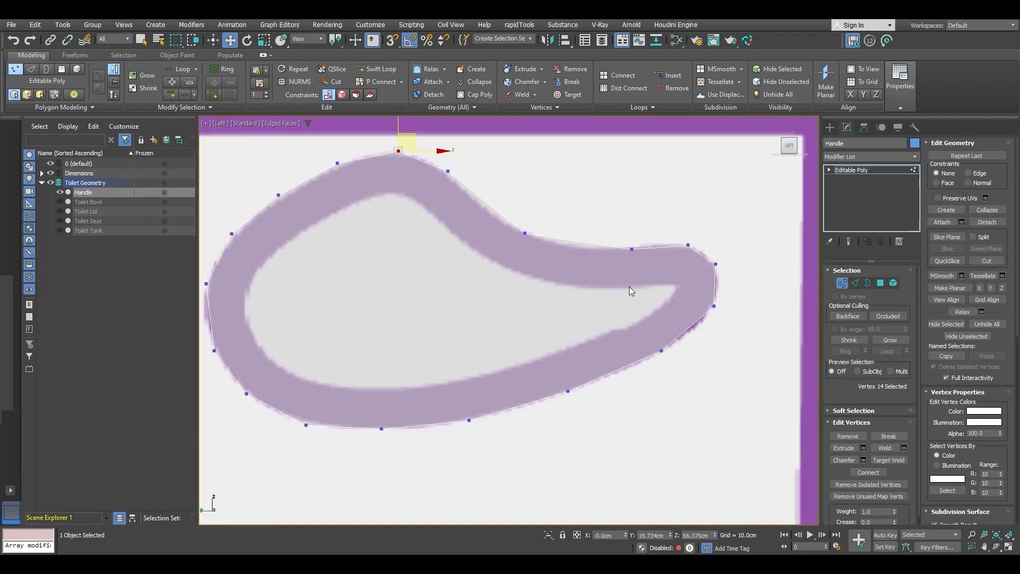
{"action": "middle_click_drag", "start_coordinate": [571, 298], "coordinate": [633, 316]}
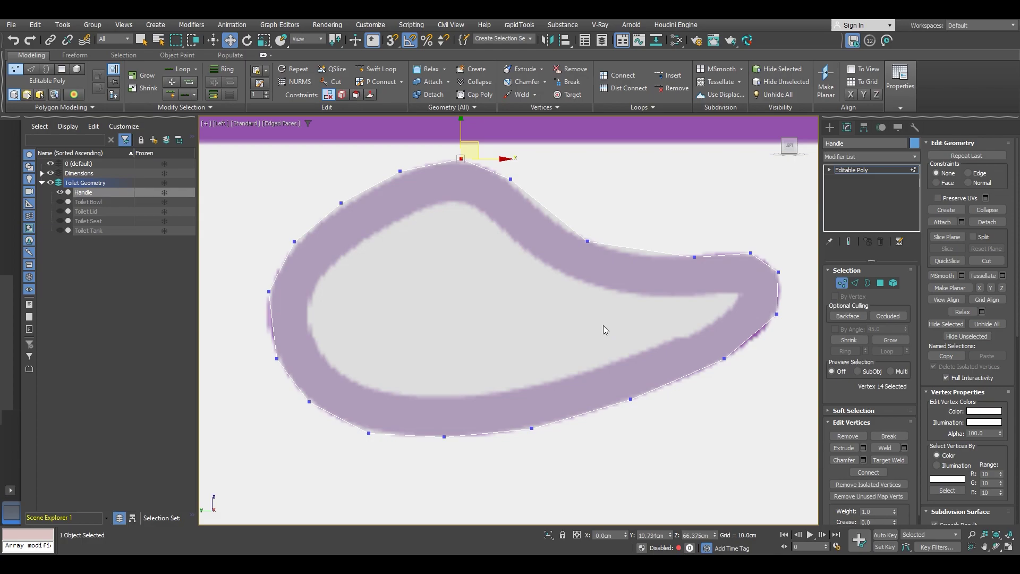
- Connect the upper and lower vertices bounding the rounded end, and fit the lower vertex of its outer curve to the outline
{"action": "left_click", "coordinate": [292, 242]}
{"action": "left_click_drag", "start_coordinate": [301, 410], "coordinate": [300, 410], "text": "ctrl"}
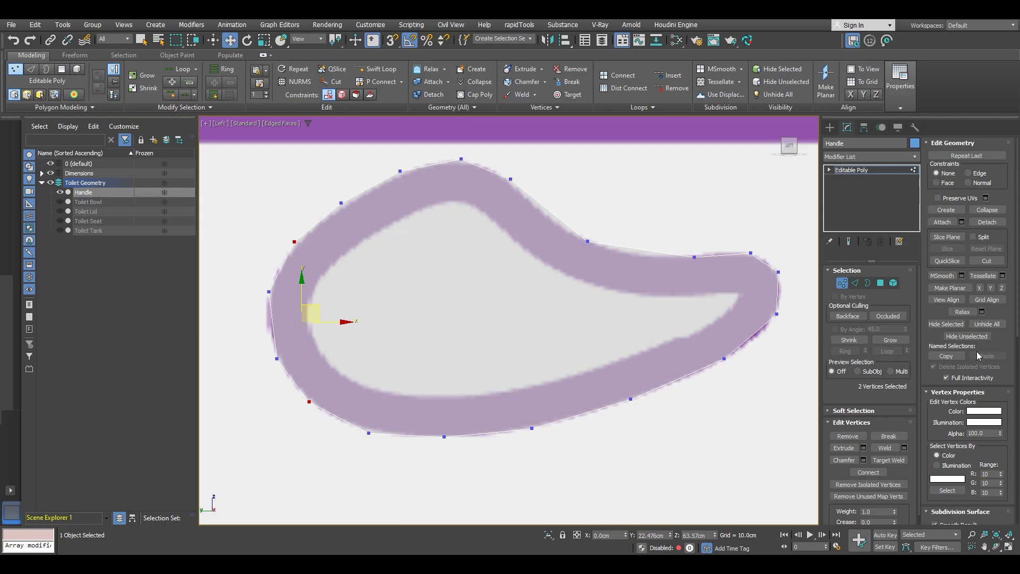
{"action": "left_click", "coordinate": [871, 474]}
{"action": "left_click_drag", "start_coordinate": [283, 344], "coordinate": [282, 329]}
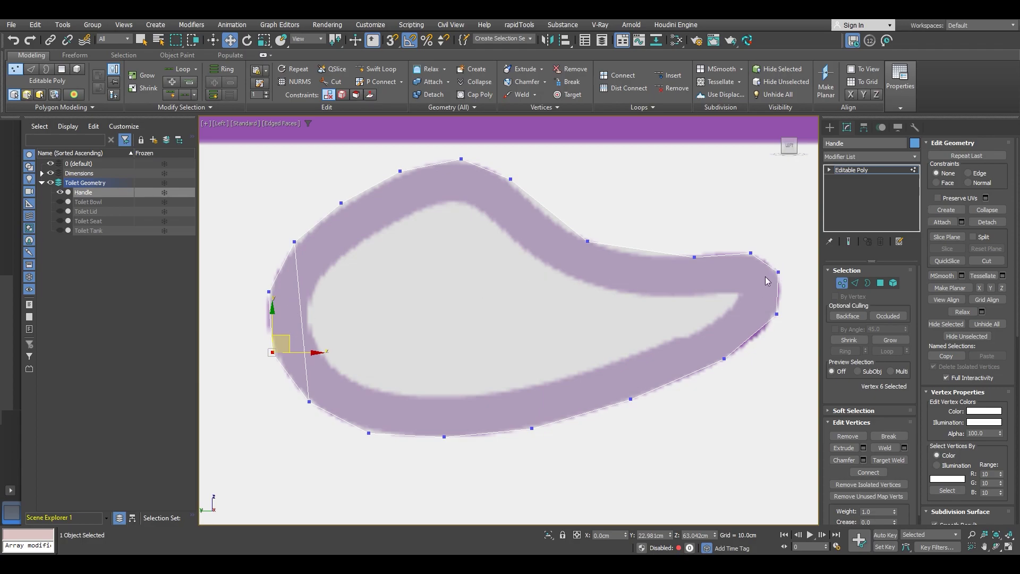
- Reposition the lower, top and upper-right vertices of the handle tip along the outline
{"action": "scroll", "coordinate": [767, 280], "scroll_direction": "up", "scroll_amount": 5}
{"action": "left_click_drag", "start_coordinate": [753, 346], "coordinate": [738, 353]}
{"action": "left_click_drag", "start_coordinate": [673, 240], "coordinate": [678, 208]}
{"action": "left_click", "coordinate": [742, 264]}
{"action": "left_click_drag", "start_coordinate": [755, 249], "coordinate": [740, 233]}
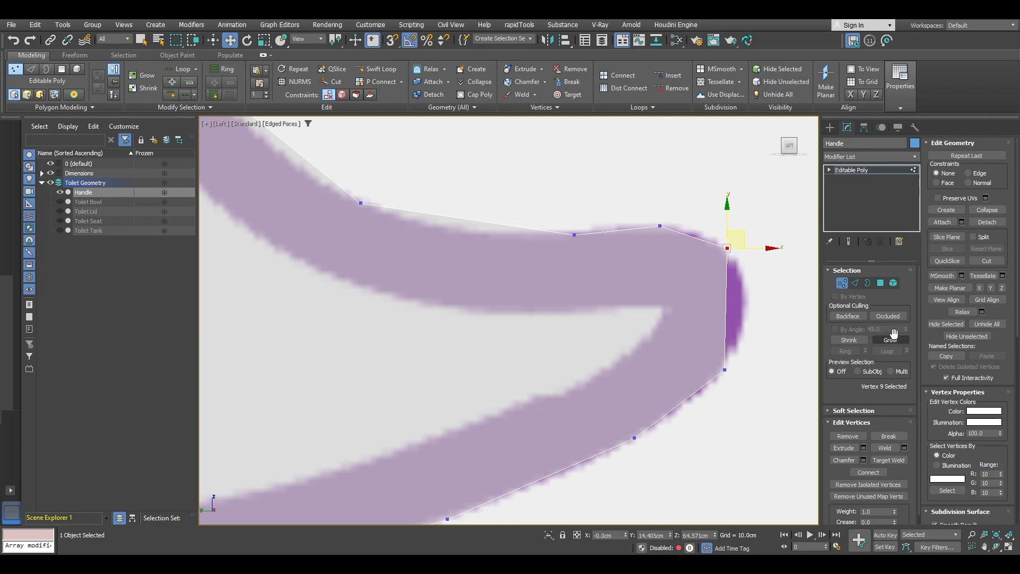
- Cut an edge with snapping on, from the vertex below the tip to the middle of the tip's vertical edge
{"action": "right_click", "coordinate": [685, 349]}
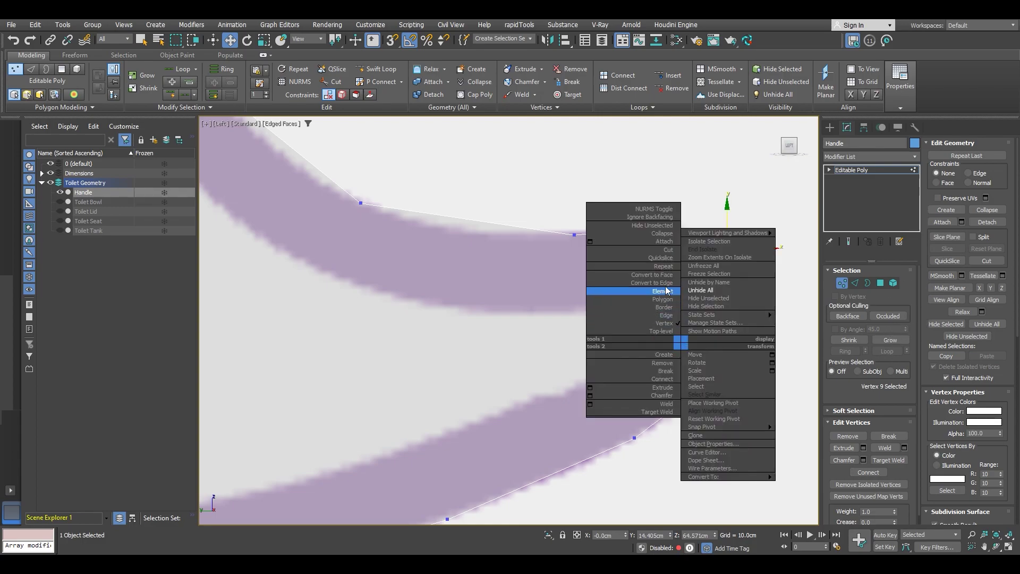
{"action": "left_click", "coordinate": [668, 259]}
{"action": "key", "text": "s"}
{"action": "left_click", "coordinate": [634, 437]}
{"action": "left_click", "coordinate": [725, 307]}
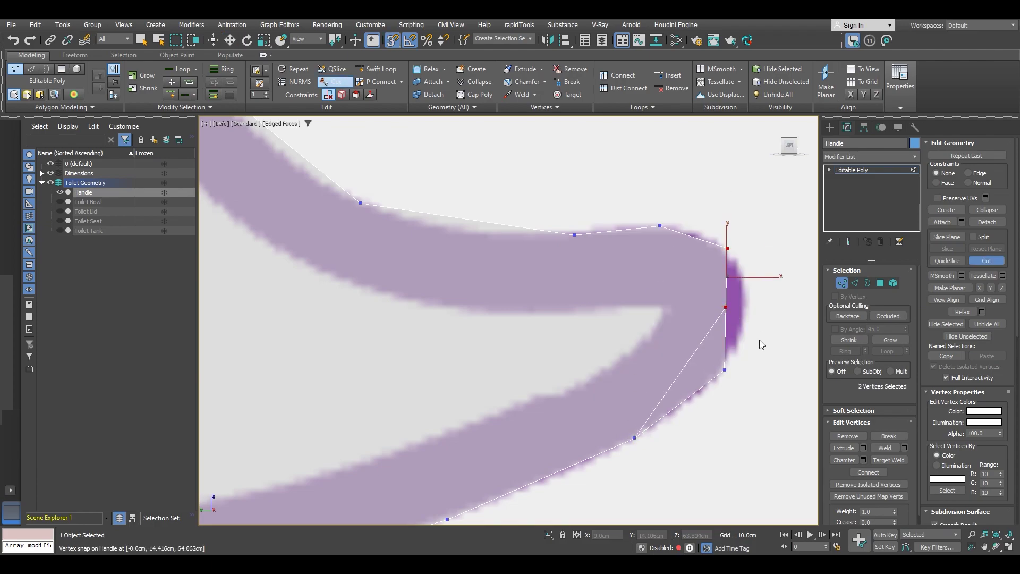
- Move the new tip vertex outward onto the outline with snapping off, and remove the cut edge
{"action": "key", "text": "w"}
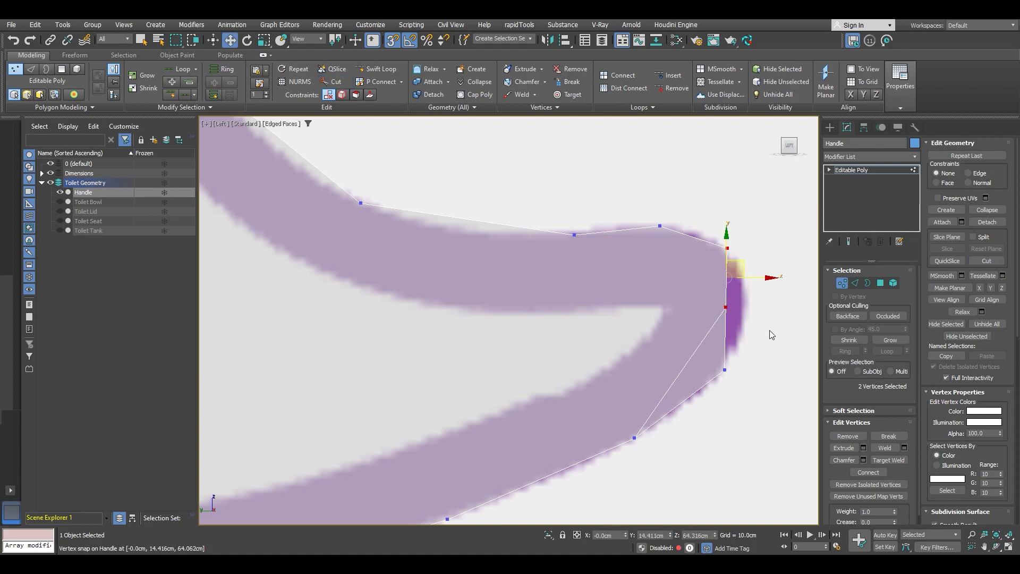
{"action": "key", "text": "s"}
{"action": "left_click_drag", "start_coordinate": [705, 294], "coordinate": [771, 308]}
{"action": "key", "text": "2"}
{"action": "left_click", "coordinate": [716, 340]}
{"action": "key", "text": "BackSpace"}
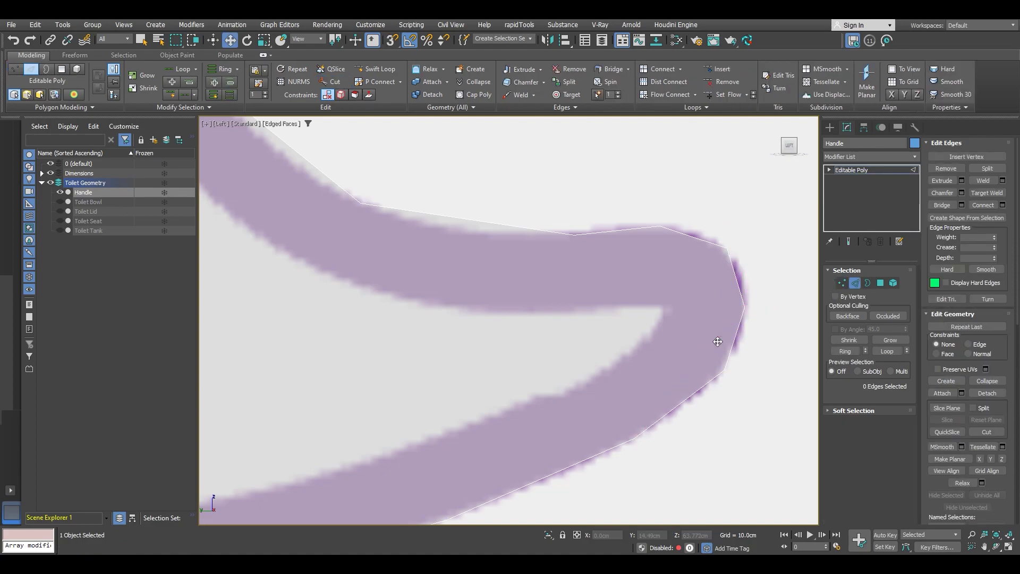
- Connect the upper and lower vertices that bound the handle's rounded tip
{"action": "scroll", "coordinate": [716, 350], "scroll_direction": "down", "scroll_amount": 2}
{"action": "key", "text": "1"}
{"action": "middle_click_drag", "start_coordinate": [682, 326], "coordinate": [709, 314]}
{"action": "left_click", "coordinate": [702, 250]}
{"action": "left_click_drag", "start_coordinate": [758, 356], "coordinate": [758, 356], "text": "ctrl"}
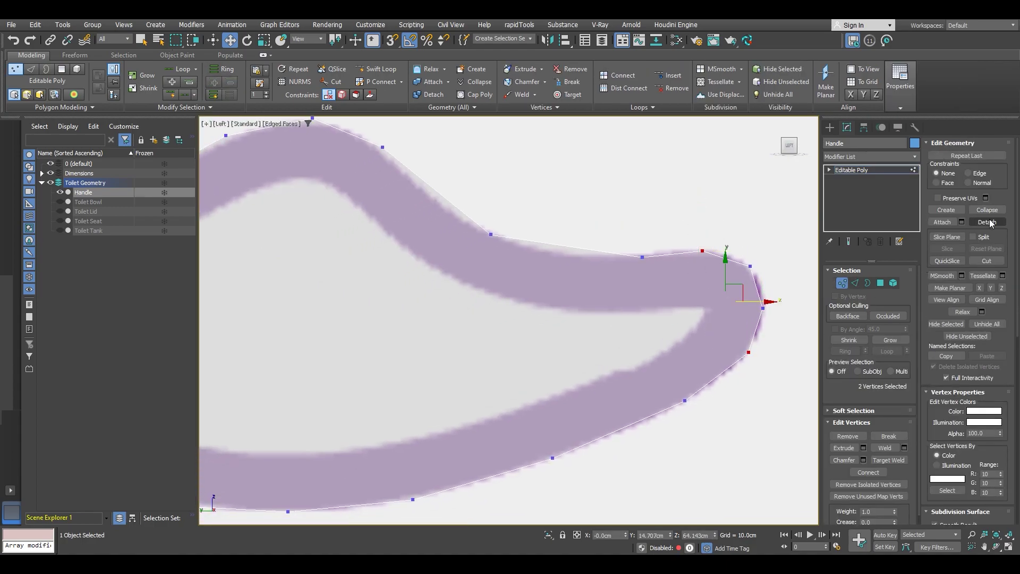
{"action": "left_click", "coordinate": [867, 472]}
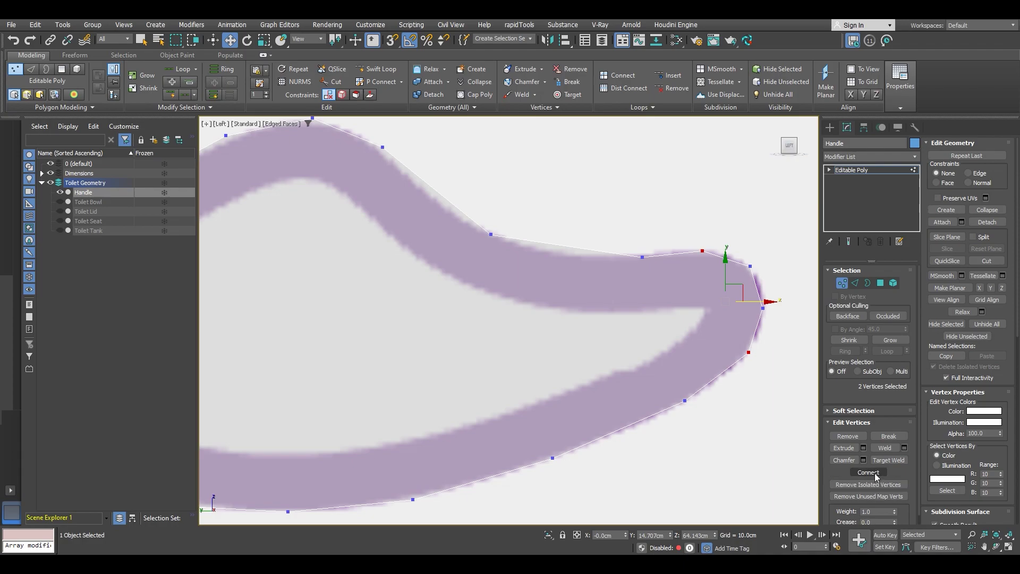
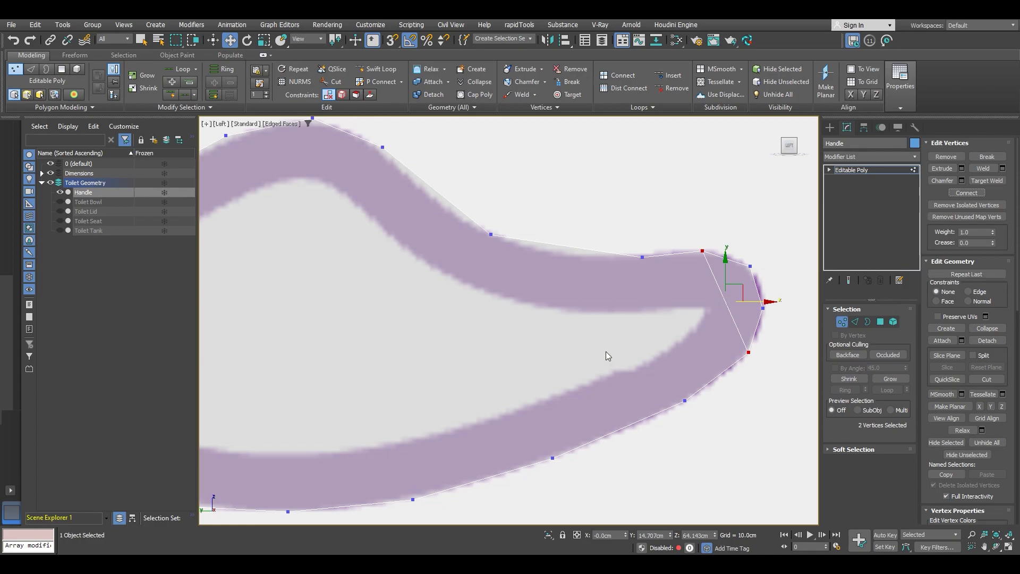
- Connect the next pair of opposite upper and lower vertices inward from the tip
{"action": "left_click_drag", "start_coordinate": [625, 270], "coordinate": [647, 235]}
{"action": "left_click_drag", "start_coordinate": [658, 356], "coordinate": [709, 409], "text": "ctrl"}
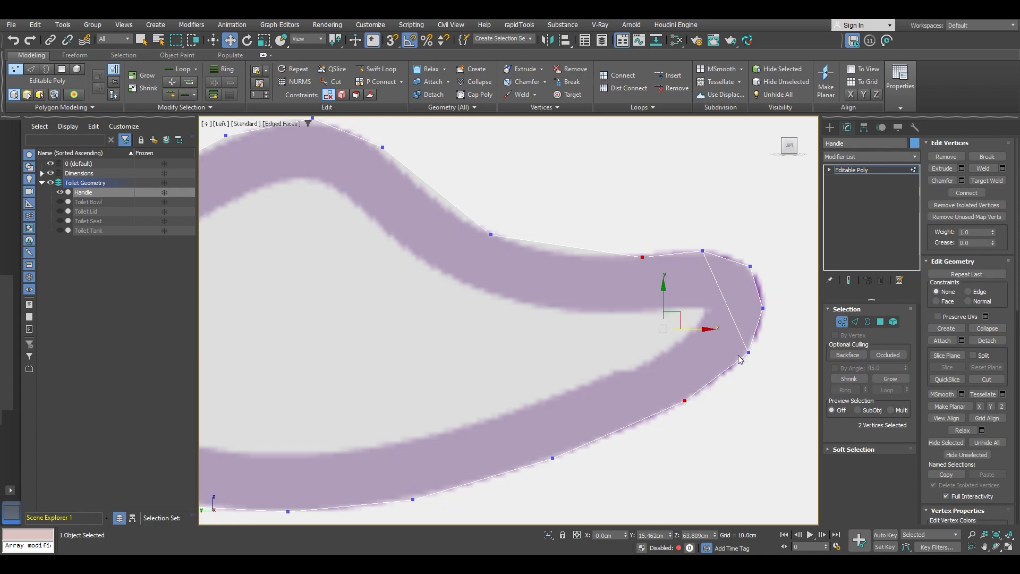
{"action": "left_click", "coordinate": [967, 193]}
- Connect the middle vertex of the concave upper curve with the opposite lower outline vertex
{"action": "middle_click_drag", "start_coordinate": [577, 314], "coordinate": [690, 310]}
{"action": "left_click", "coordinate": [605, 230]}
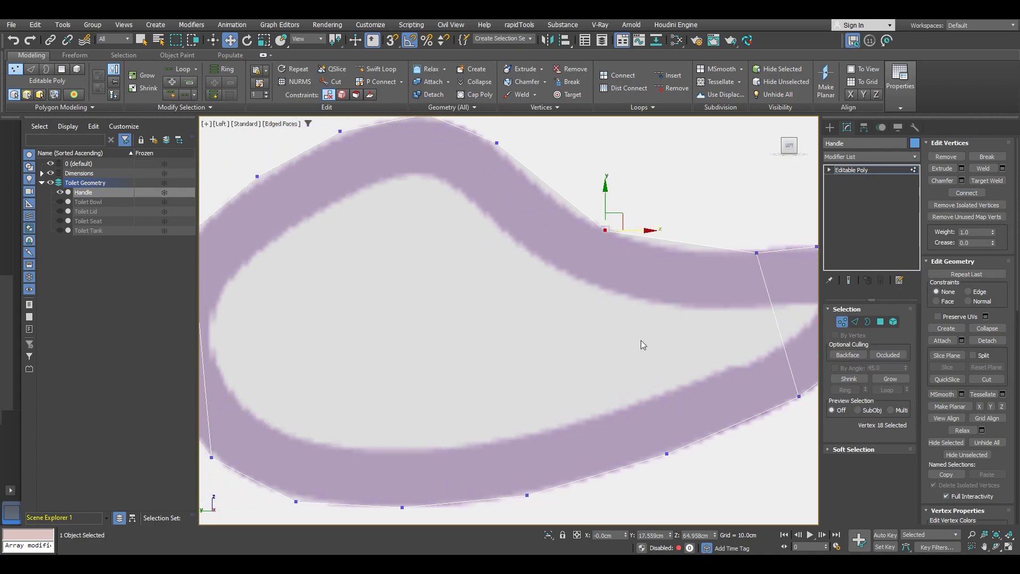
{"action": "left_click", "coordinate": [667, 454], "text": "ctrl"}
{"action": "scroll", "coordinate": [601, 275], "scroll_direction": "down", "scroll_amount": 2}
{"action": "middle_click_drag", "start_coordinate": [601, 275], "coordinate": [568, 285]}
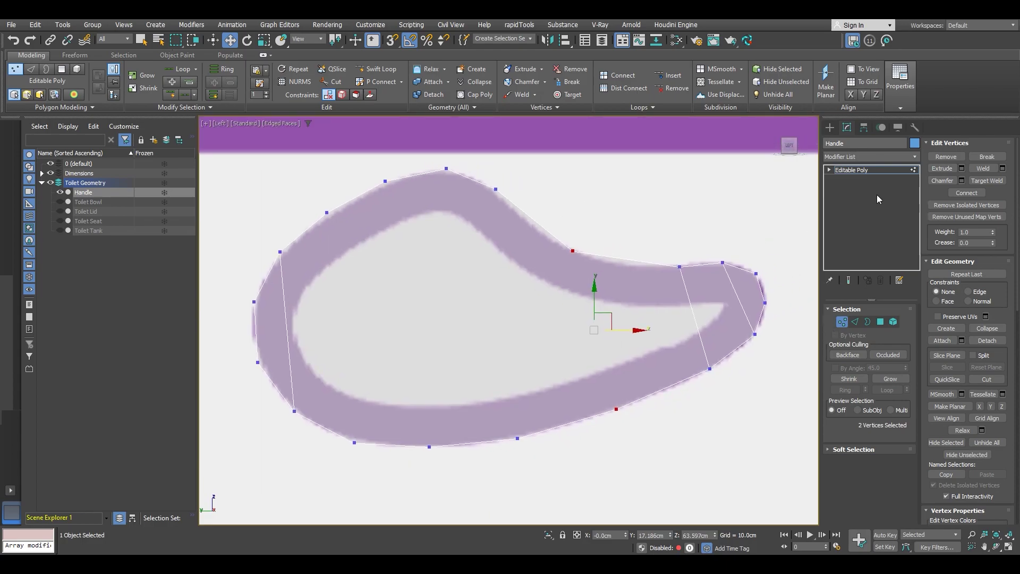
{"action": "left_click", "coordinate": [967, 193]}
- Connect the vertex just tipward of the handle's crest with the lower outline vertex opposite it
{"action": "left_click", "coordinate": [495, 189]}
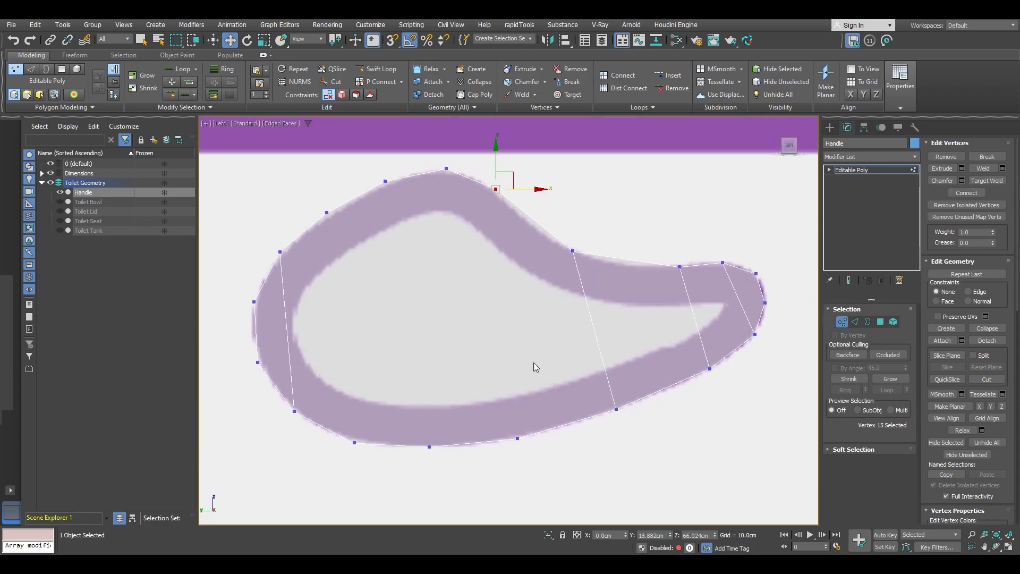
{"action": "left_click_drag", "start_coordinate": [539, 461], "coordinate": [539, 461], "text": "ctrl"}
{"action": "left_click", "coordinate": [967, 193]}
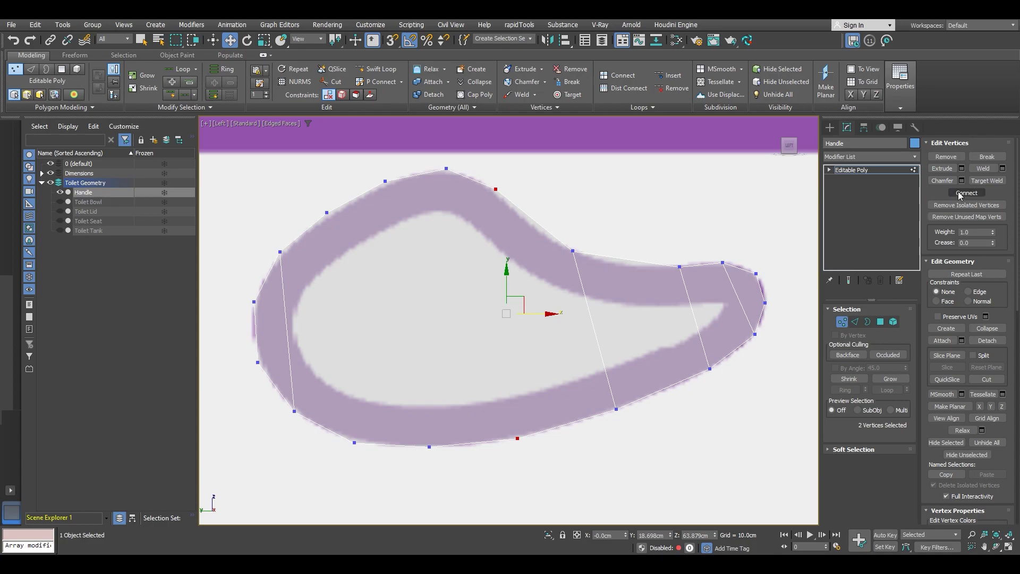
- Connect the vertex on the upper-left slope with the opposite vertex on the lower-left curve
{"action": "middle_click_drag", "start_coordinate": [372, 219], "coordinate": [435, 219]}
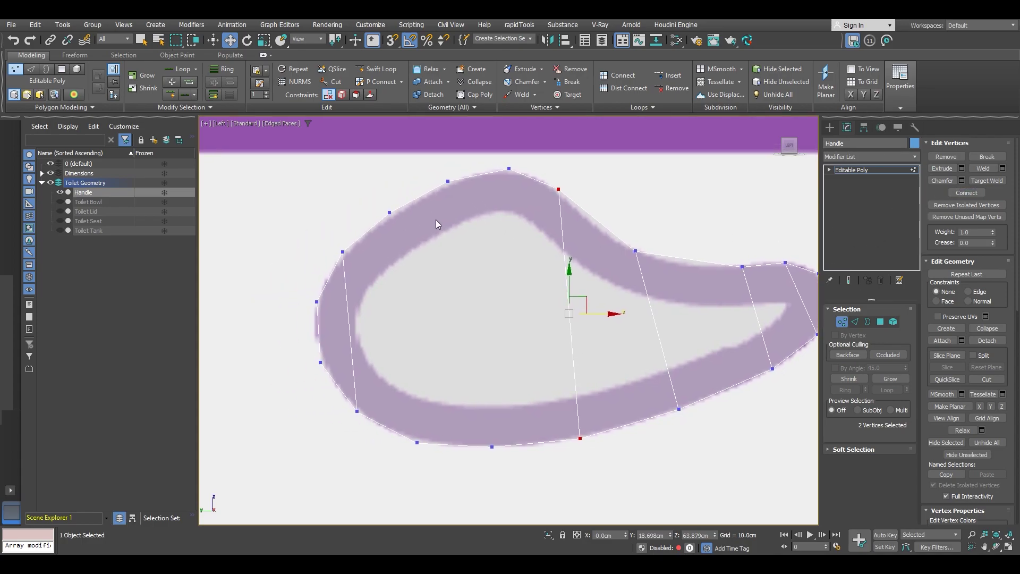
{"action": "left_click_drag", "start_coordinate": [517, 158], "coordinate": [516, 158]}
{"action": "left_click_drag", "start_coordinate": [505, 456], "coordinate": [505, 456], "text": "ctrl"}
{"action": "left_click_drag", "start_coordinate": [400, 223], "coordinate": [400, 223]}
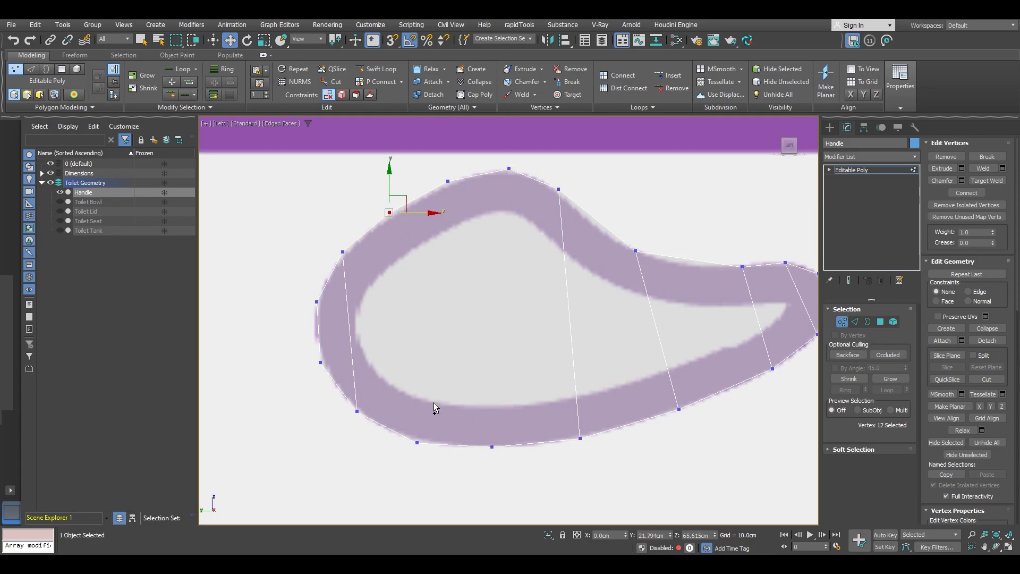
{"action": "left_click_drag", "start_coordinate": [431, 450], "coordinate": [431, 450], "text": "ctrl"}
{"action": "left_click", "coordinate": [966, 192]}
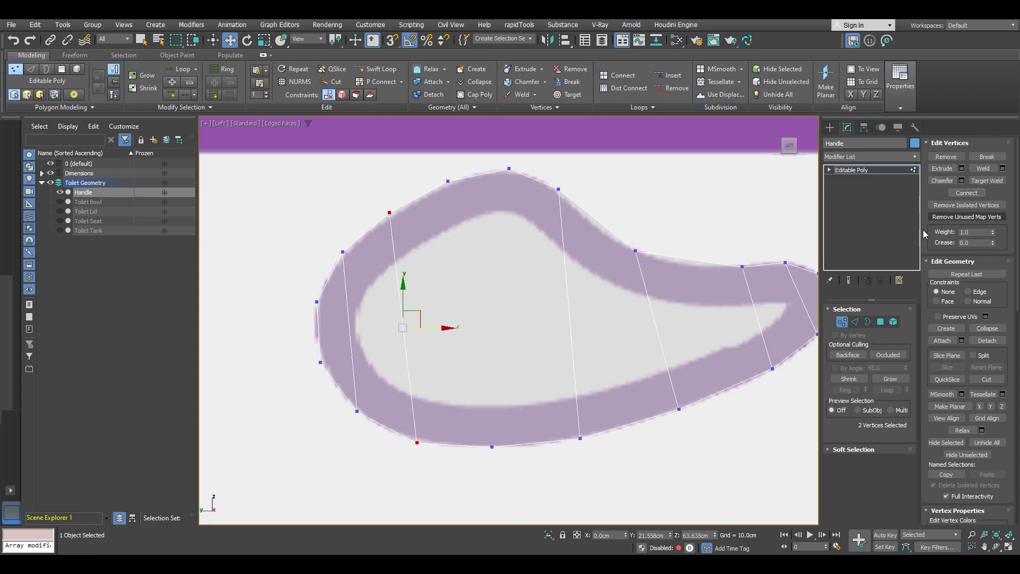
- Shift the lower outline vertex beneath the crest tipward and slide the concave-curve cross edge toward the tip using the Edge constraint
{"action": "scroll", "coordinate": [580, 431], "scroll_direction": "up", "scroll_amount": 2}
{"action": "left_click_drag", "start_coordinate": [597, 453], "coordinate": [675, 415]}
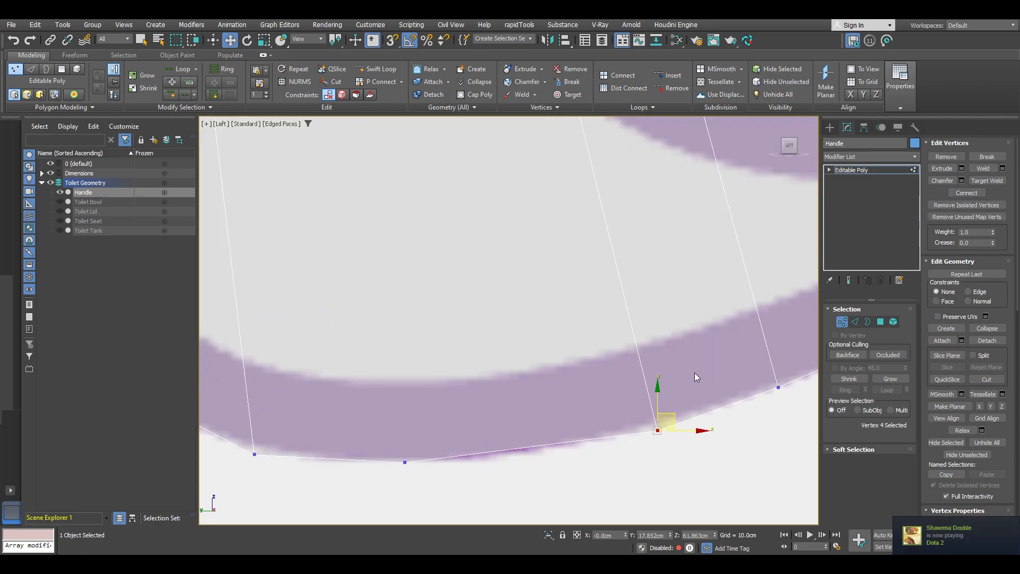
{"action": "scroll", "coordinate": [693, 372], "scroll_direction": "down", "scroll_amount": 5}
{"action": "key", "text": "2"}
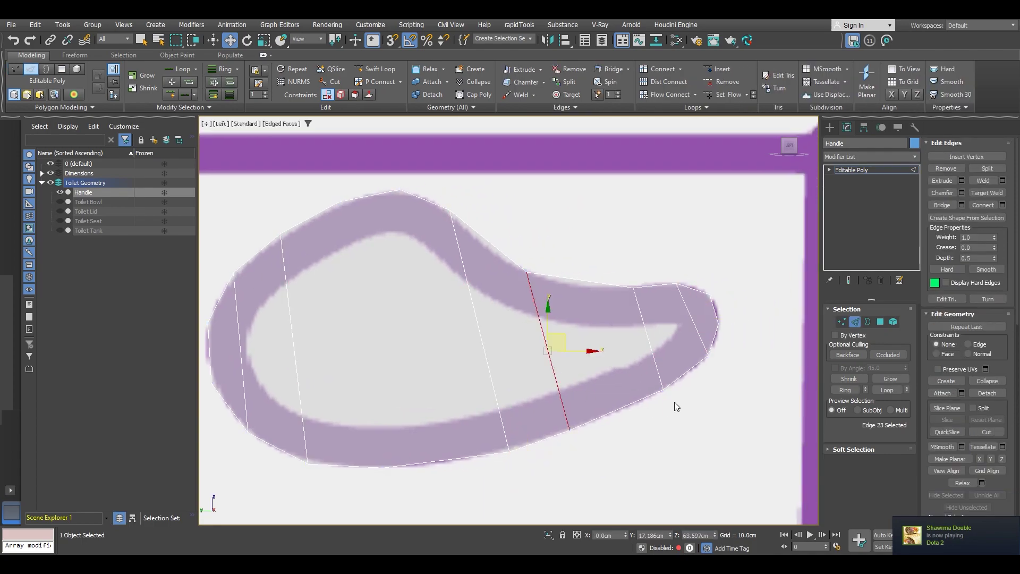
{"action": "left_click", "coordinate": [979, 345]}
{"action": "left_click_drag", "start_coordinate": [587, 355], "coordinate": [600, 349]}
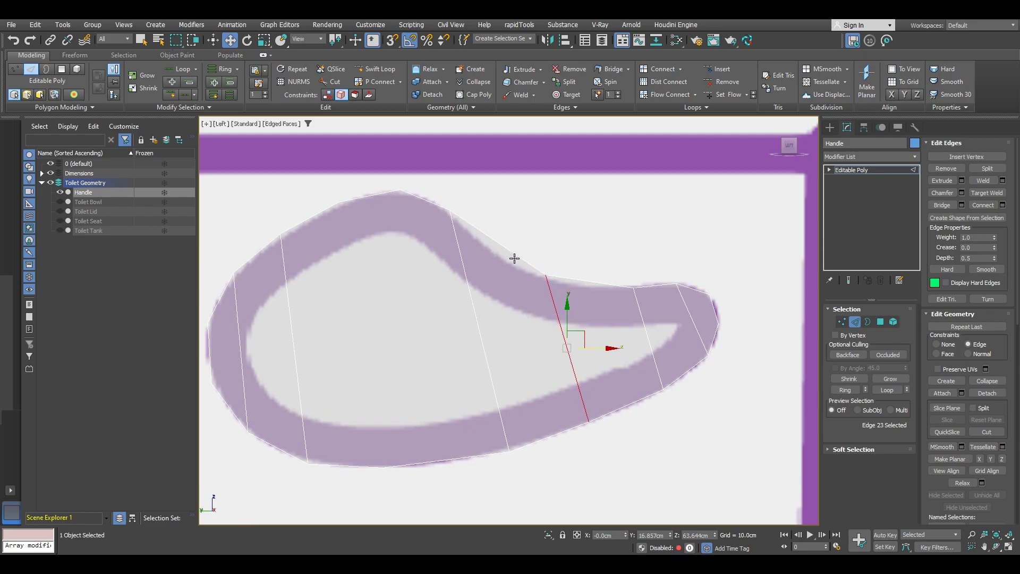
- Slide the three upper cross-edge vertices between the crest and the tip along their edges to refine their spacing
{"action": "middle_click_drag", "start_coordinate": [516, 403], "coordinate": [613, 375]}
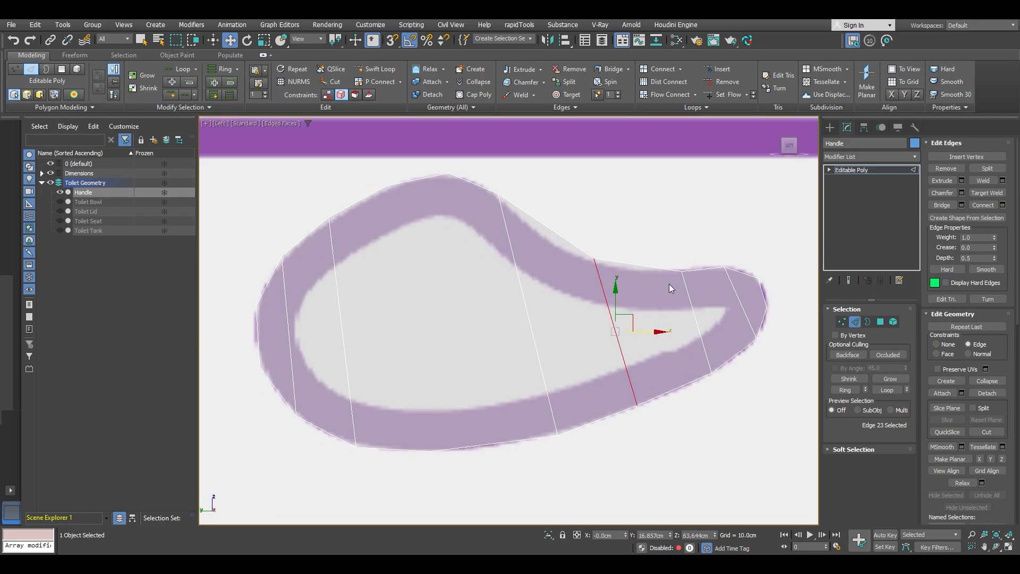
{"action": "key", "text": "1"}
{"action": "left_click", "coordinate": [682, 271]}
{"action": "left_click_drag", "start_coordinate": [699, 279], "coordinate": [686, 274]}
{"action": "left_click", "coordinate": [594, 258]}
{"action": "left_click_drag", "start_coordinate": [594, 229], "coordinate": [593, 234]}
{"action": "left_click", "coordinate": [498, 193]}
{"action": "left_click_drag", "start_coordinate": [522, 193], "coordinate": [529, 195]}
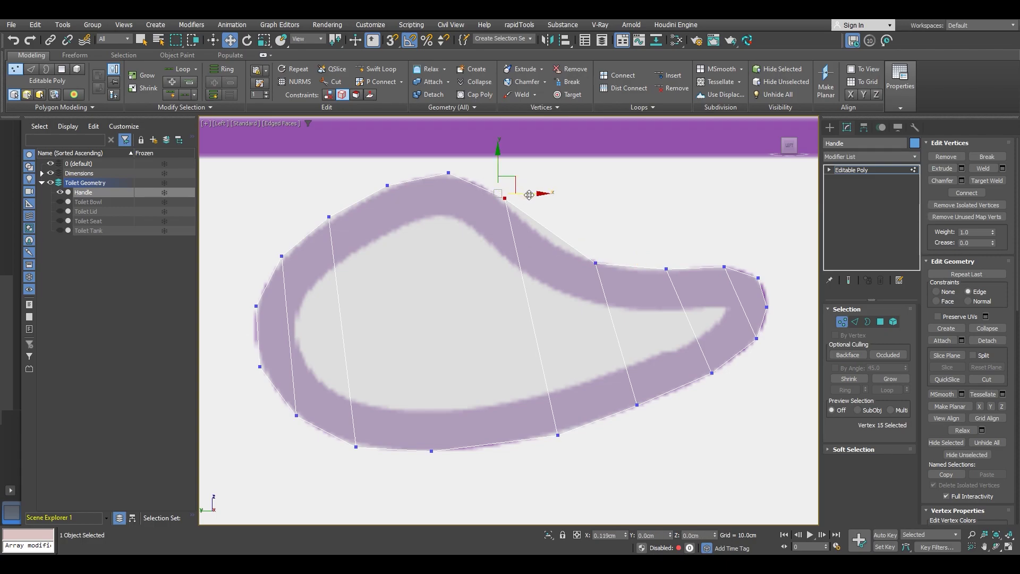
- Move the lowest outline vertex toward the handle's round end and connect it with the opposite vertex just before the crest
{"action": "middle_click_drag", "start_coordinate": [449, 231], "coordinate": [514, 220]}
{"action": "left_click_drag", "start_coordinate": [477, 432], "coordinate": [514, 439]}
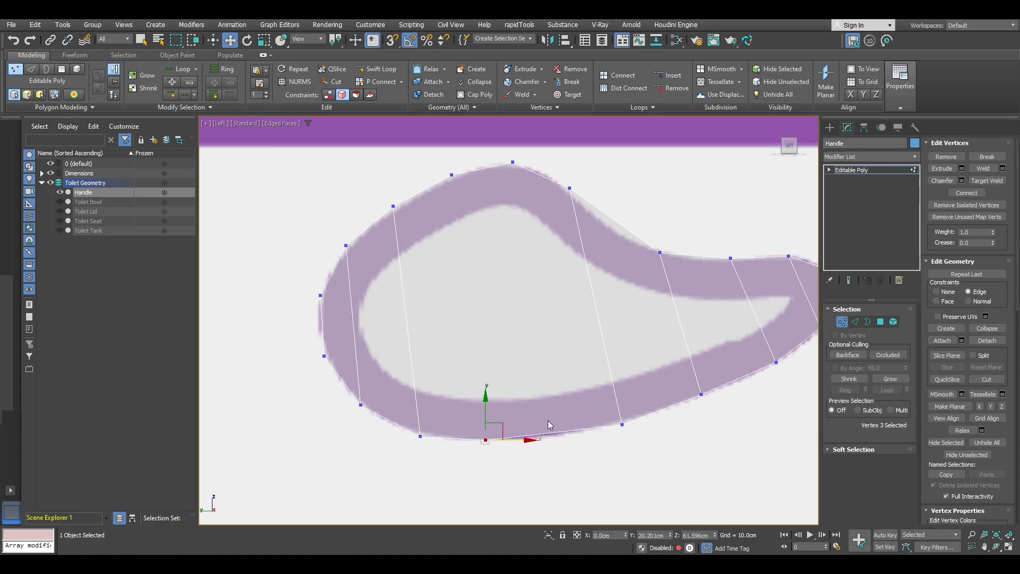
{"action": "left_click_drag", "start_coordinate": [458, 223], "coordinate": [431, 151], "text": "ctrl"}
{"action": "left_click", "coordinate": [983, 193]}
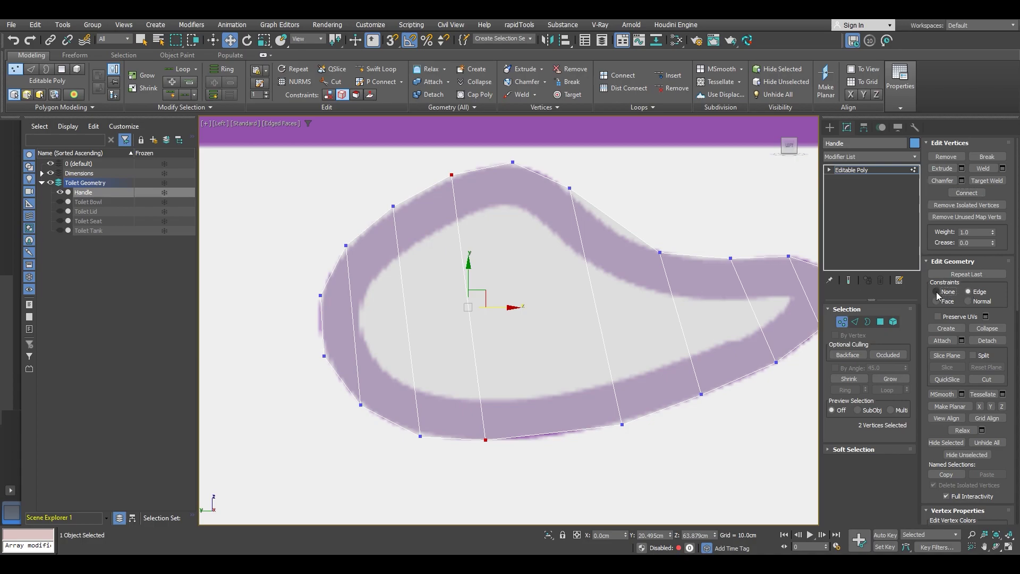
- Release the Edge constraint and cut a new edge from the crest vertex to the lower outline edge, snapping to vertices
{"action": "right_click", "coordinate": [530, 357]}
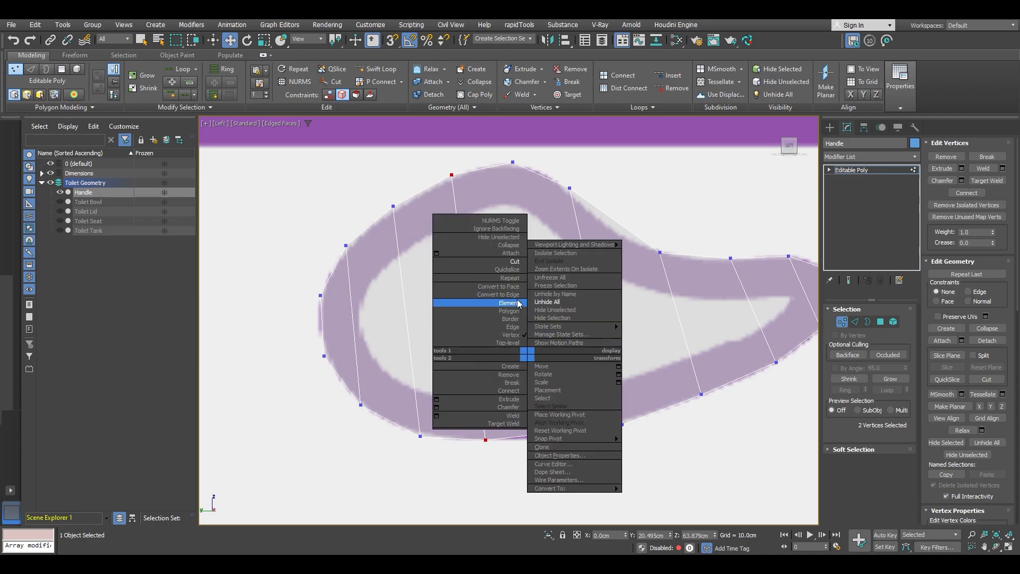
{"action": "left_click", "coordinate": [518, 265]}
{"action": "key", "text": "s"}
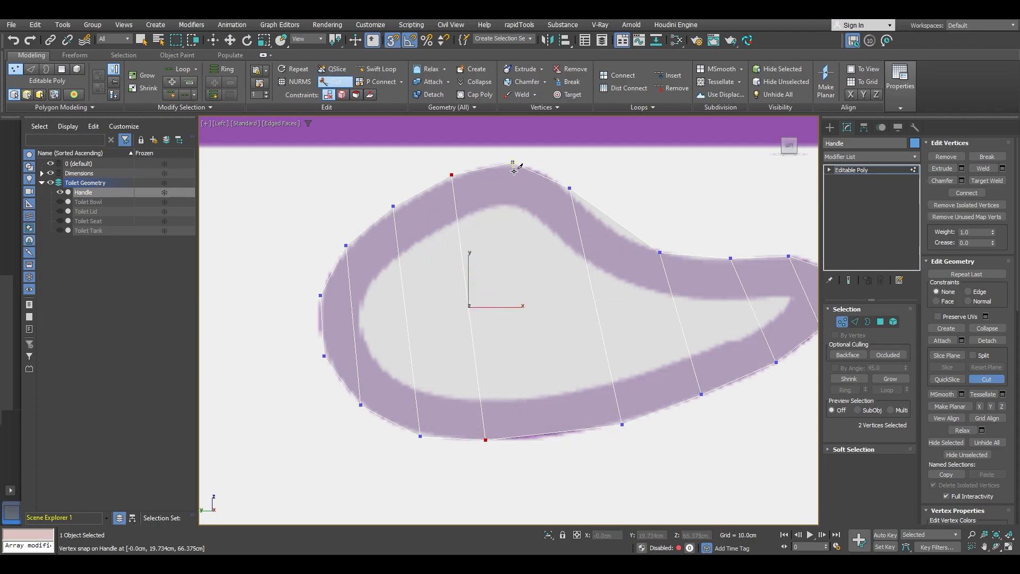
{"action": "left_click", "coordinate": [513, 161]}
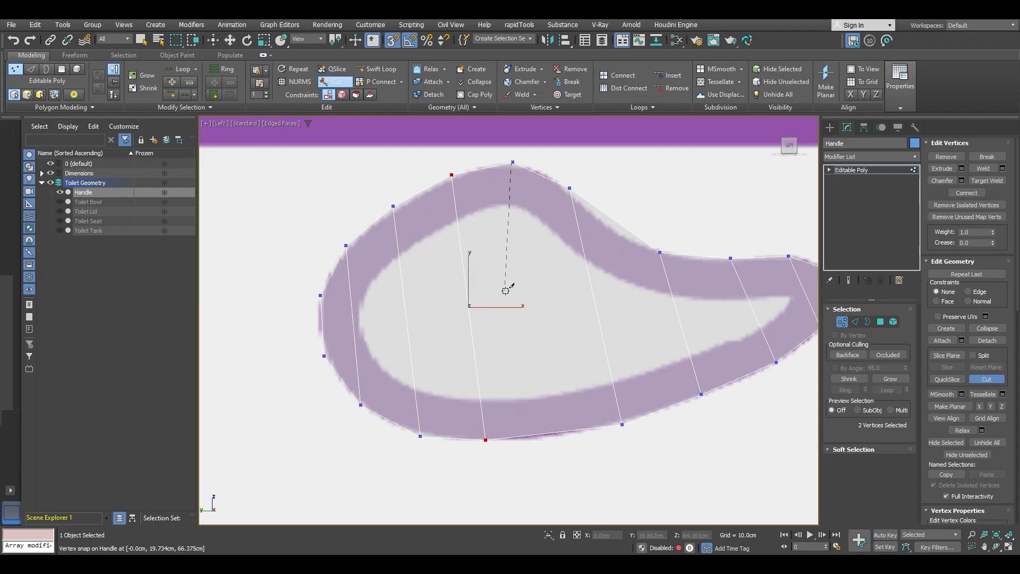
{"action": "left_click", "coordinate": [553, 431]}
{"action": "right_click", "coordinate": [582, 470]}
- Move the new lower vertex from the cut down onto the traced outline with snapping off
{"action": "scroll", "coordinate": [540, 451], "scroll_direction": "up", "scroll_amount": 3}
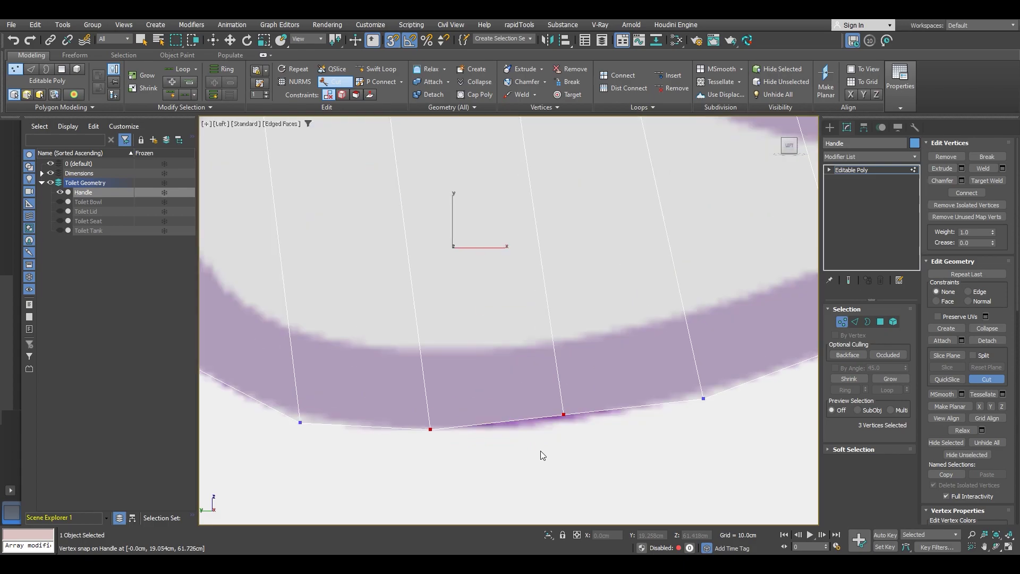
{"action": "right_click", "coordinate": [570, 451]}
{"action": "left_click", "coordinate": [563, 414]}
{"action": "key", "text": "s"}
{"action": "left_click_drag", "start_coordinate": [564, 385], "coordinate": [571, 393]}
{"action": "scroll", "coordinate": [571, 393], "scroll_direction": "down", "scroll_amount": 4}
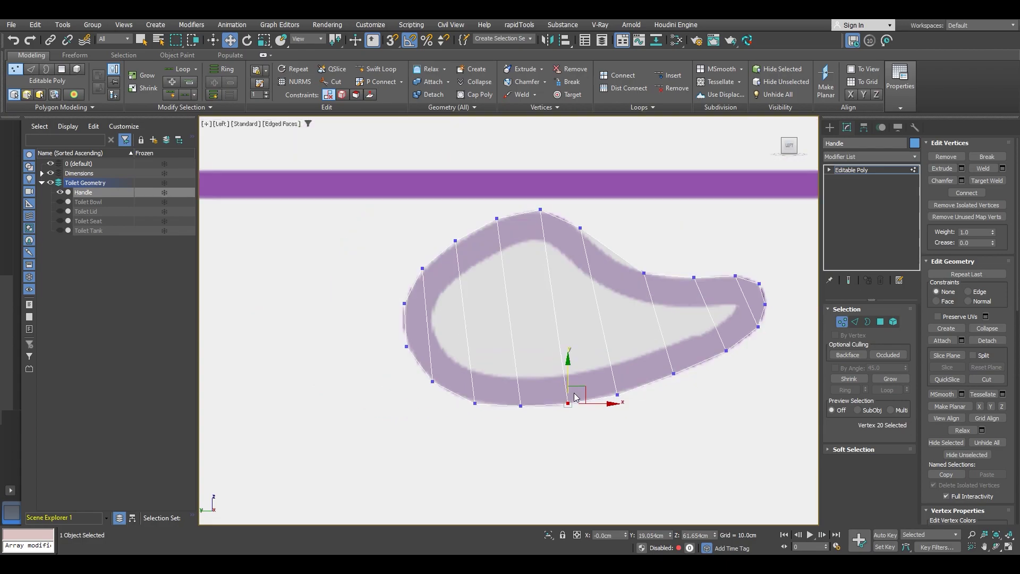
{"action": "scroll", "coordinate": [575, 397], "scroll_direction": "up", "scroll_amount": 2}
{"action": "middle_click_drag", "start_coordinate": [616, 363], "coordinate": [558, 367]}
{"action": "scroll", "coordinate": [541, 356], "scroll_direction": "down", "scroll_amount": 2}
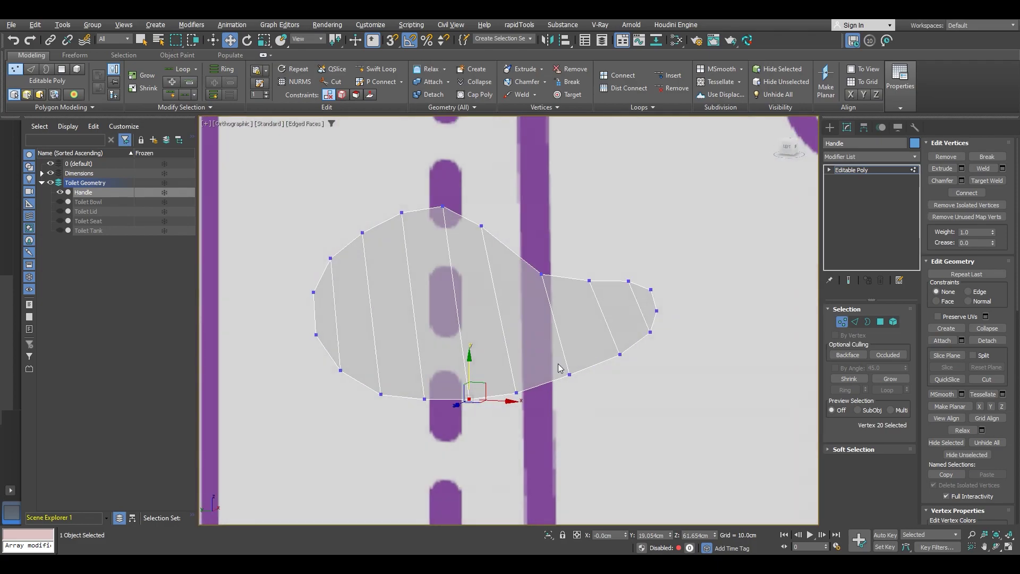
{"action": "left_click", "coordinate": [787, 147]}
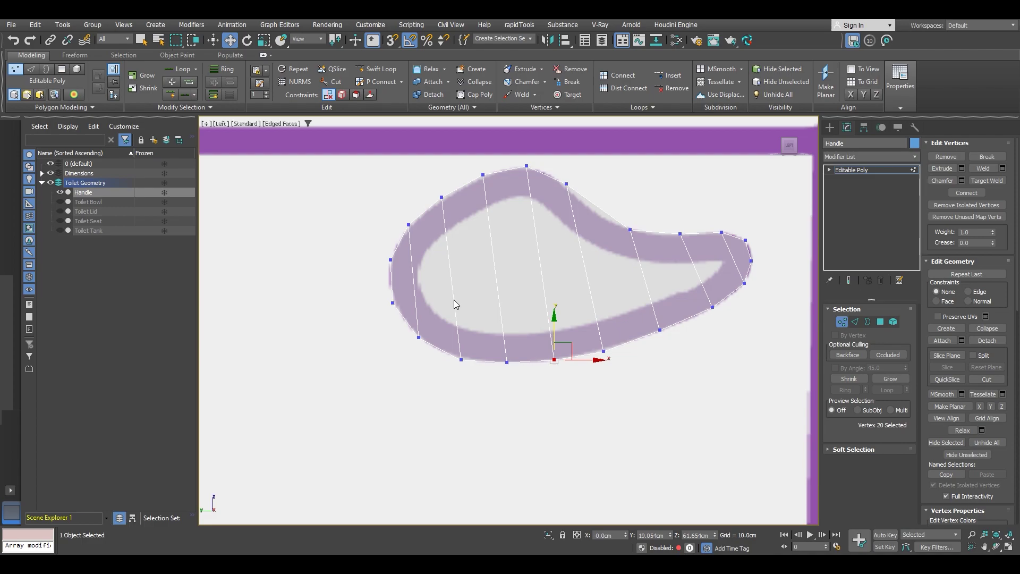
- Fit the crest vertex and the neighbouring vertex on its tipward slope to the traced outline in the side view
{"action": "scroll", "coordinate": [566, 183], "scroll_direction": "up", "scroll_amount": 3}
{"action": "left_click", "coordinate": [566, 184]}
{"action": "left_click_drag", "start_coordinate": [587, 169], "coordinate": [595, 176]}
{"action": "left_click", "coordinate": [487, 148]}
{"action": "left_click_drag", "start_coordinate": [497, 133], "coordinate": [515, 134]}
{"action": "middle_click_drag", "start_coordinate": [571, 220], "coordinate": [492, 198]}
{"action": "left_click", "coordinate": [499, 171]}
{"action": "left_click_drag", "start_coordinate": [518, 152], "coordinate": [526, 169]}
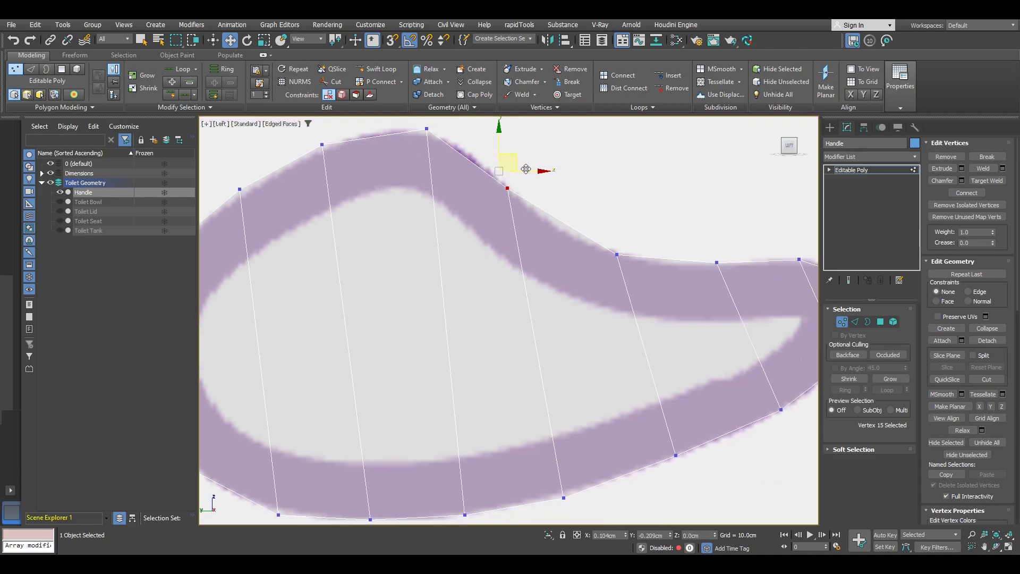
{"action": "scroll", "coordinate": [531, 218], "scroll_direction": "down", "scroll_amount": 5}
{"action": "scroll", "coordinate": [523, 223], "scroll_direction": "up", "scroll_amount": 6}
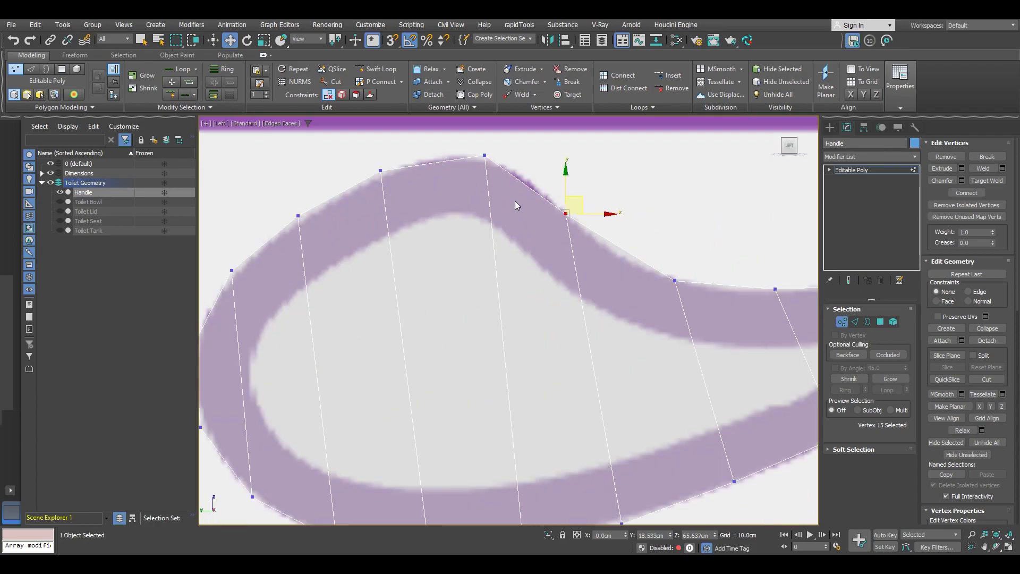
{"action": "left_click", "coordinate": [483, 156]}
{"action": "scroll", "coordinate": [535, 234], "scroll_direction": "down", "scroll_amount": 4}
- Select the handle plane's open border and extrude it about 1.35 cm along X to give the handle thickness
{"action": "middle_click_drag", "start_coordinate": [562, 270], "coordinate": [502, 261]}
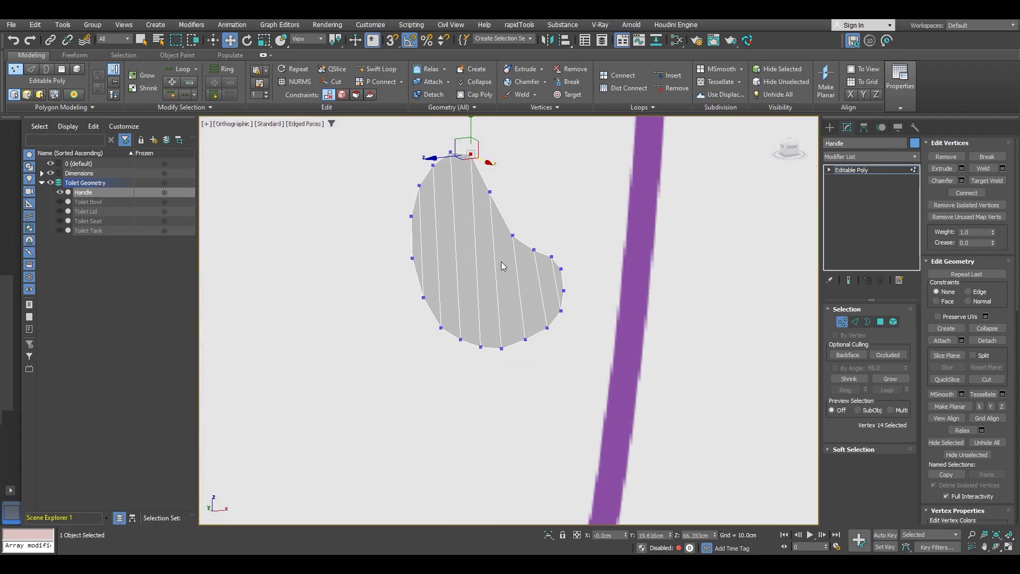
{"action": "key", "text": "2"}
{"action": "left_click", "coordinate": [502, 218]}
{"action": "double_click", "coordinate": [503, 217]}
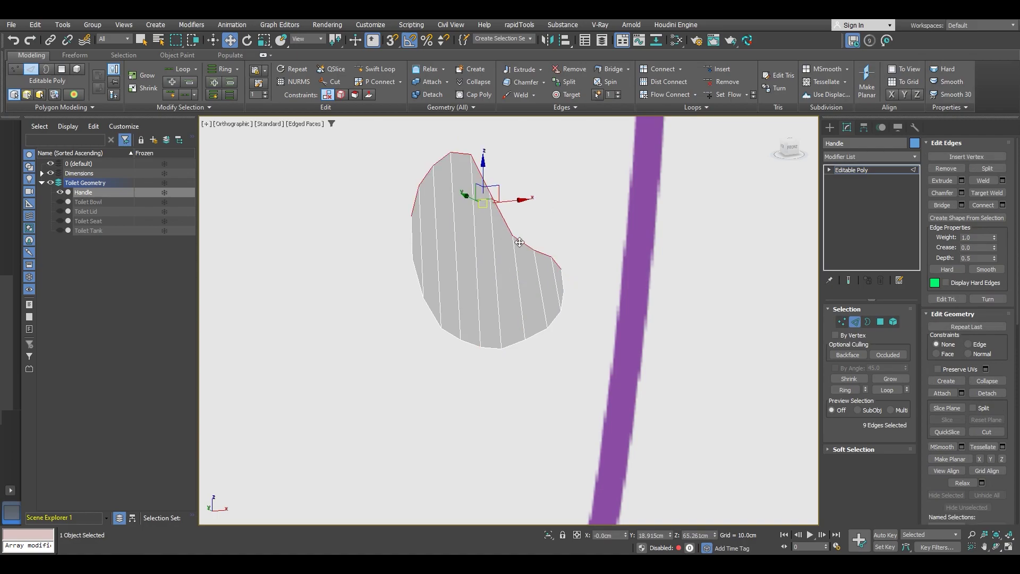
{"action": "key", "text": "3"}
{"action": "left_click", "coordinate": [562, 280]}
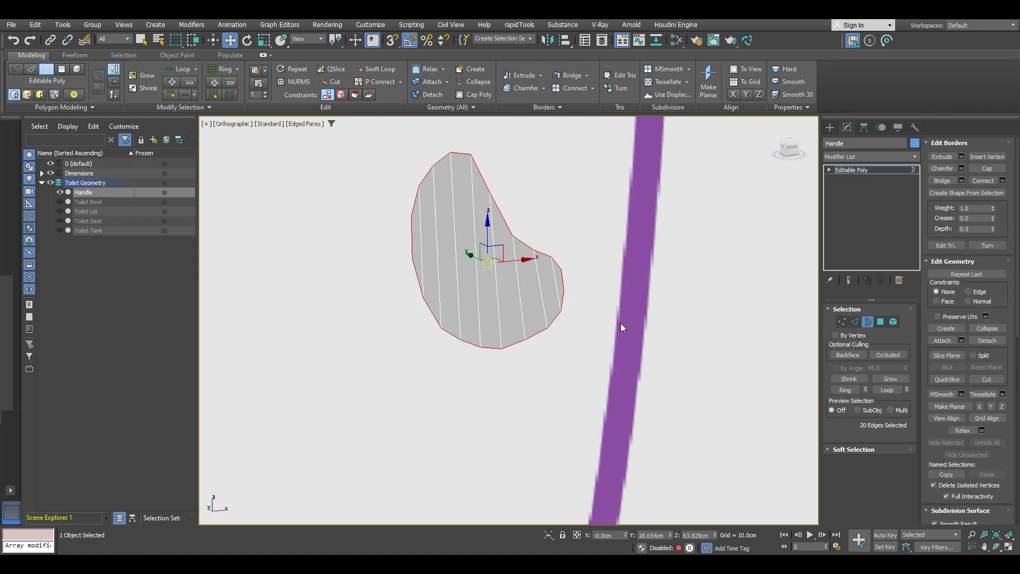
{"action": "left_click", "coordinate": [590, 360]}
{"action": "key", "text": "ctrl+z"}
{"action": "middle_click_drag", "start_coordinate": [549, 285], "coordinate": [422, 278], "text": "alt"}
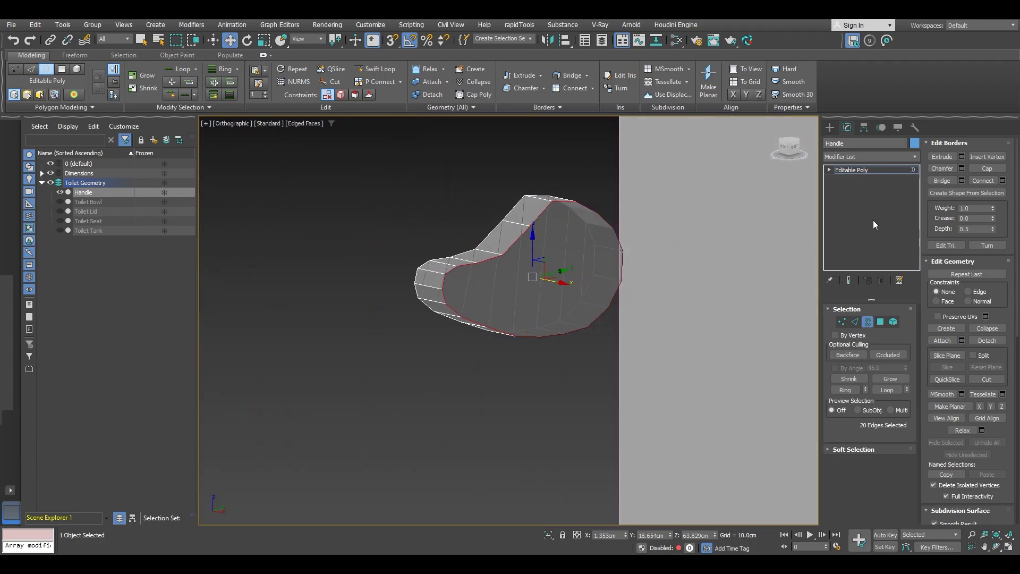
- Cap the extruded open border, select the cap polygon and shade selected faces
{"action": "left_click", "coordinate": [983, 168]}
{"action": "middle_click_drag", "start_coordinate": [559, 292], "coordinate": [422, 277], "text": "alt"}
{"action": "key", "text": "4"}
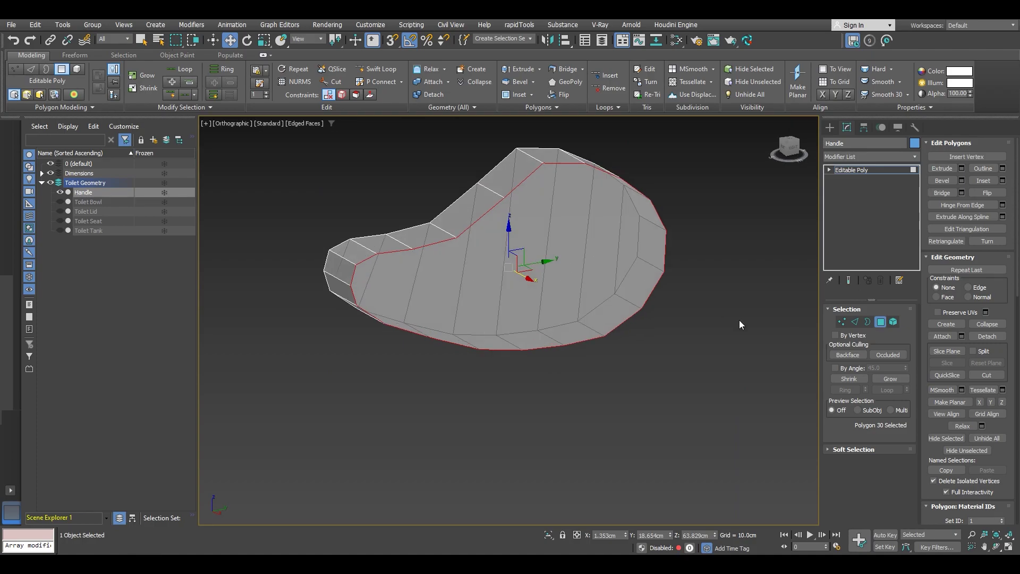
{"action": "key", "text": "F2"}
{"action": "mouse_move", "coordinate": [519, 292]}
{"action": "middle_mouse_down", "text": "alt"}
{"action": "mouse_move", "coordinate": [588, 226]}
{"action": "mouse_move", "coordinate": [521, 247]}
{"action": "mouse_move", "coordinate": [547, 239]}
{"action": "middle_mouse_up", "text": "alt"}
- Inset the selected cap polygon by 0.5 cm
{"action": "left_click", "coordinate": [1001, 181]}
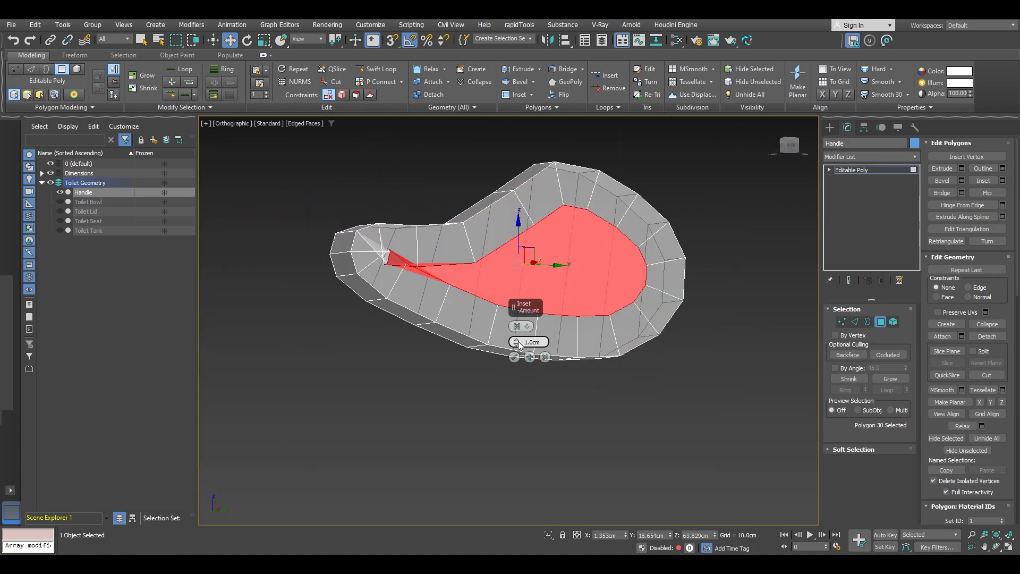
{"action": "left_click_drag", "start_coordinate": [517, 348], "coordinate": [523, 362]}
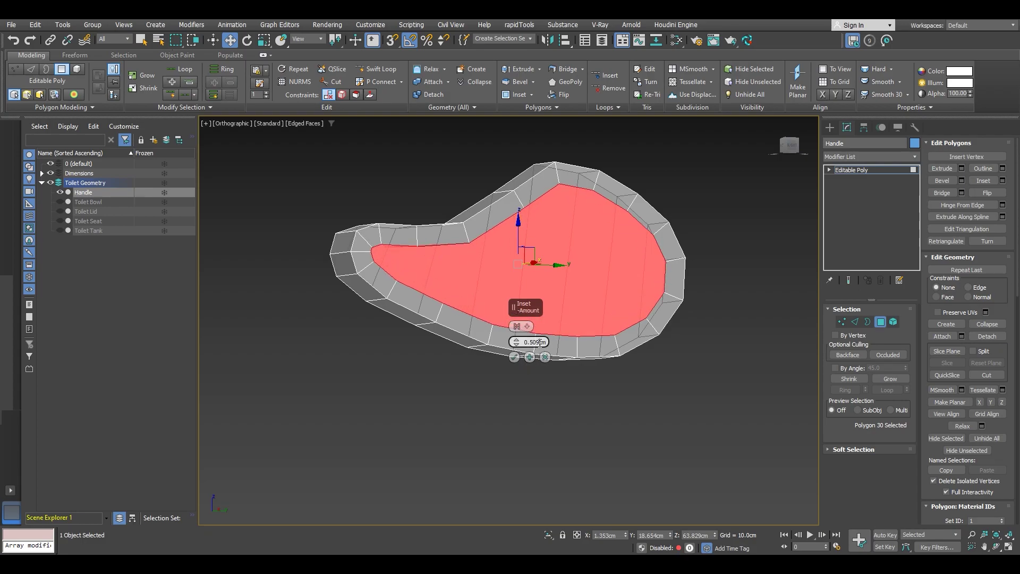
{"action": "double_click", "coordinate": [540, 342]}
{"action": "type", "text": "0.5cm"}
{"action": "left_click", "coordinate": [514, 357]}
{"action": "middle_click_drag", "start_coordinate": [515, 358], "coordinate": [466, 313], "text": "alt"}
- Select the nine strip polygons of the handle's original flat face and inset them together as one group
{"action": "middle_click_drag", "start_coordinate": [478, 279], "coordinate": [618, 287], "text": "alt"}
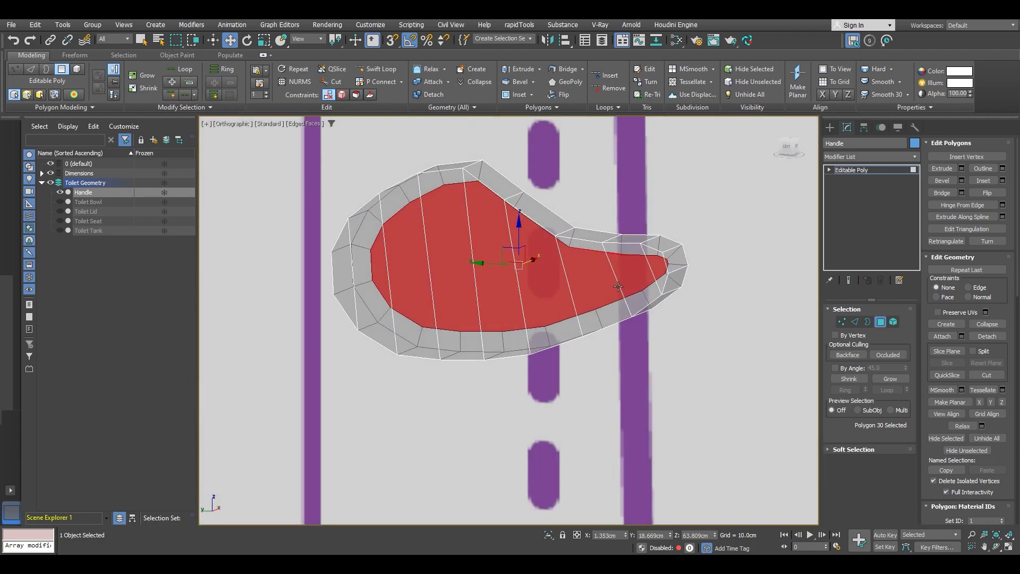
{"action": "left_click", "coordinate": [439, 301]}
{"action": "left_click", "coordinate": [348, 293]}
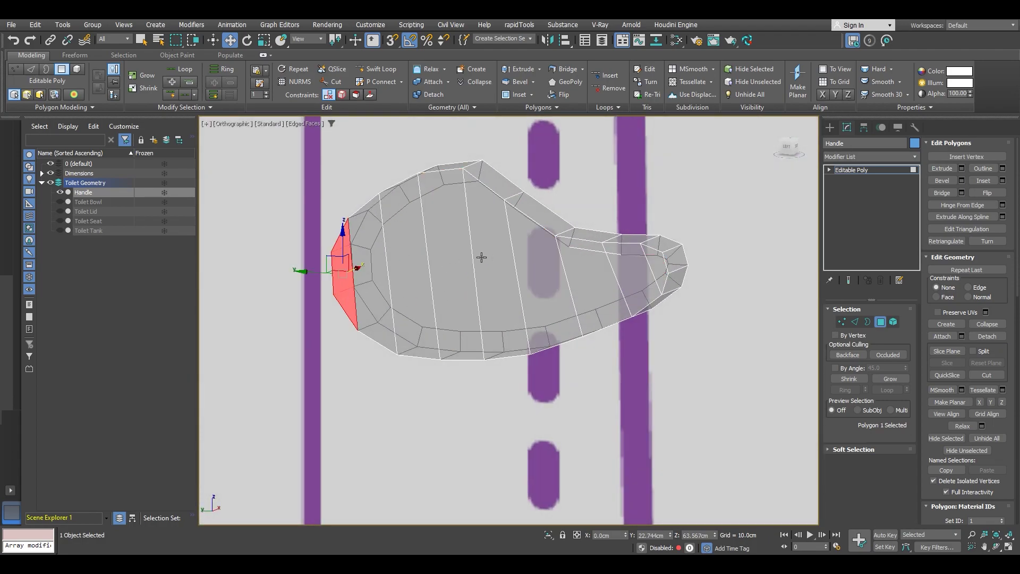
{"action": "left_click_drag", "start_coordinate": [394, 274], "coordinate": [653, 276], "text": "ctrl"}
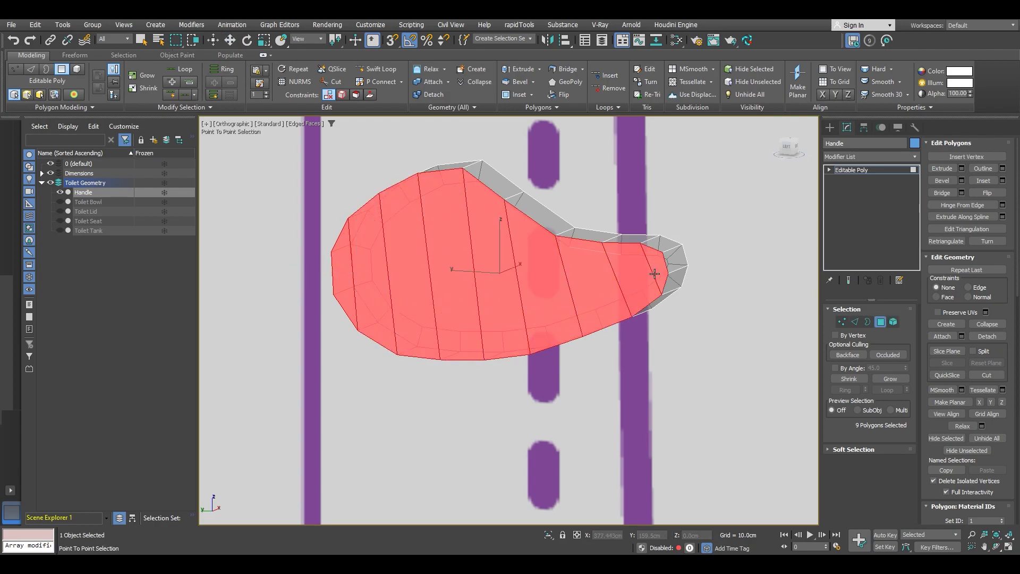
{"action": "left_click", "coordinate": [1002, 181]}
{"action": "middle_click_drag", "start_coordinate": [599, 279], "coordinate": [543, 295], "text": "alt"}
{"action": "left_click", "coordinate": [515, 358]}
- Delete the inner polygon of the inset cap and the full ring of polygons around it, leaving that side open
{"action": "left_click", "coordinate": [554, 295]}
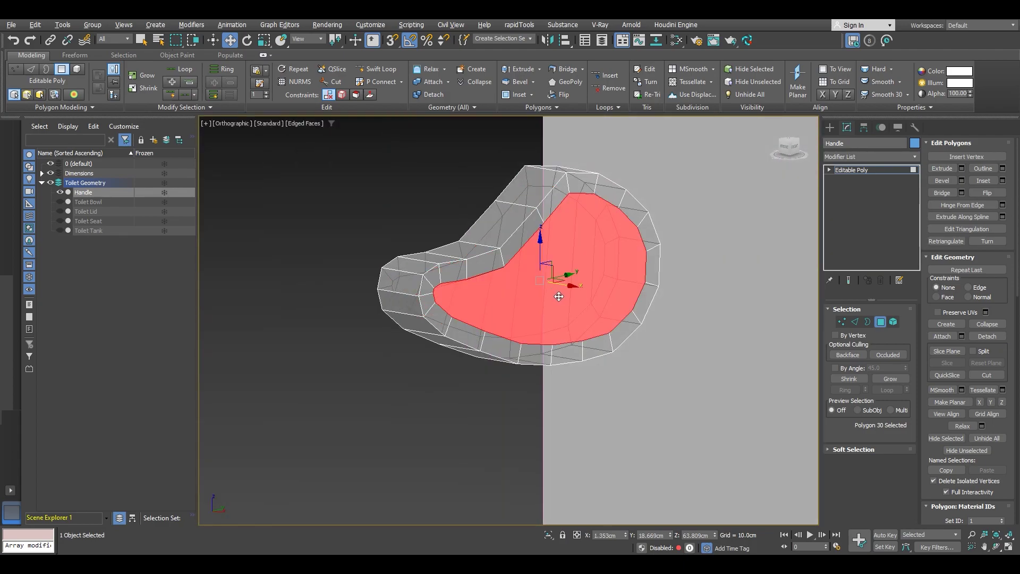
{"action": "key", "text": "Delete"}
{"action": "middle_click_drag", "start_coordinate": [515, 288], "coordinate": [523, 255], "text": "alt"}
{"action": "left_click", "coordinate": [510, 253]}
{"action": "left_click", "coordinate": [525, 244], "text": "shift"}
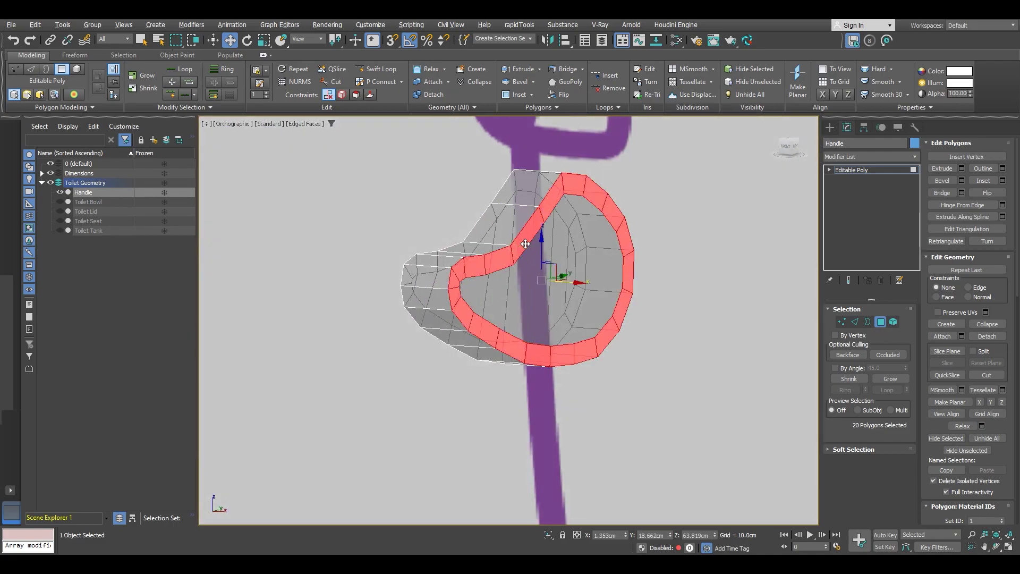
{"action": "key", "text": "Delete"}
{"action": "middle_click_drag", "start_coordinate": [508, 251], "coordinate": [599, 256], "text": "alt"}
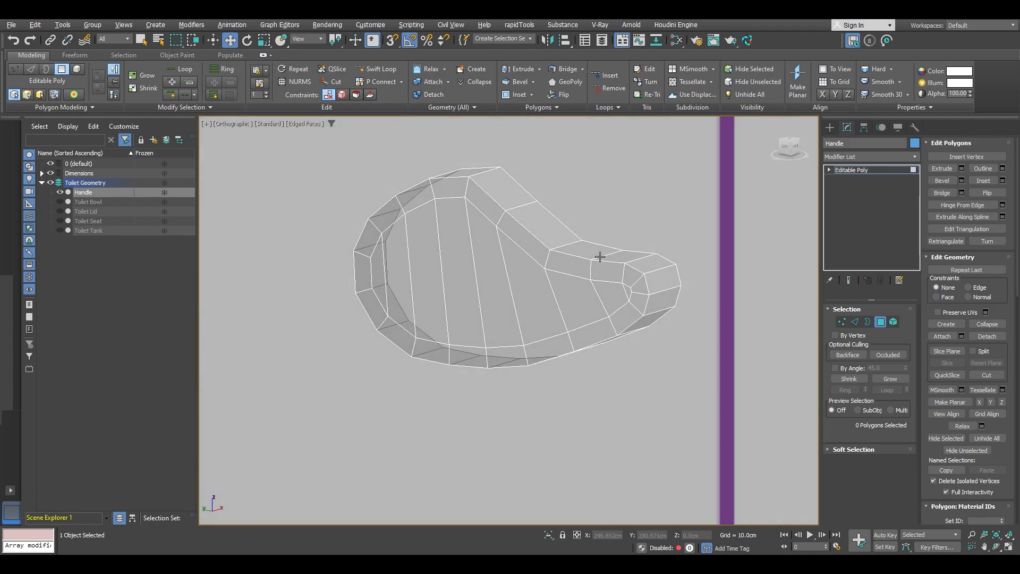
- Move only the Handle's pivot along X to the open side at 1.353 cm, snapping it to a border vertex
{"action": "left_click", "coordinate": [914, 170]}
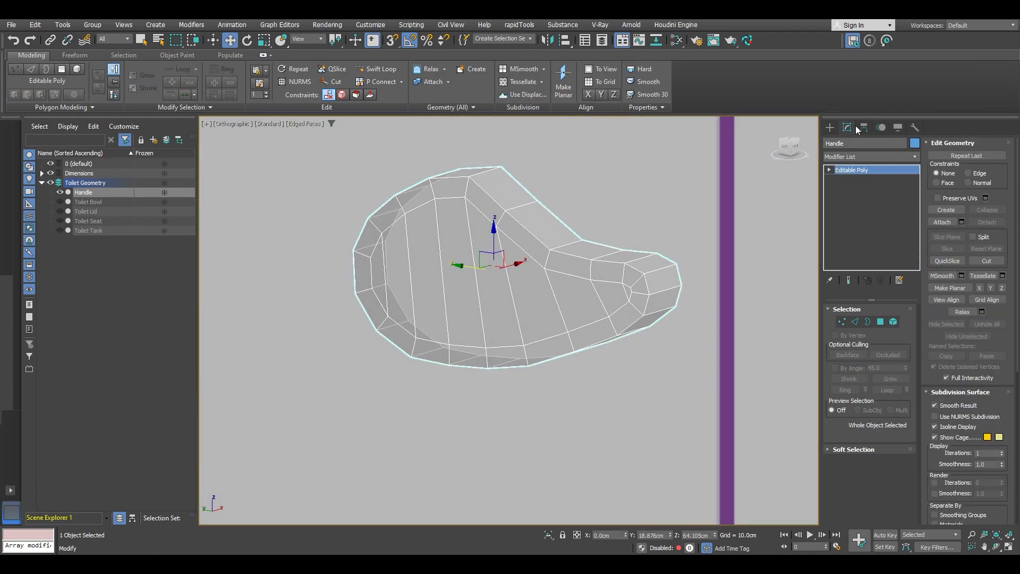
{"action": "key", "text": "f"}
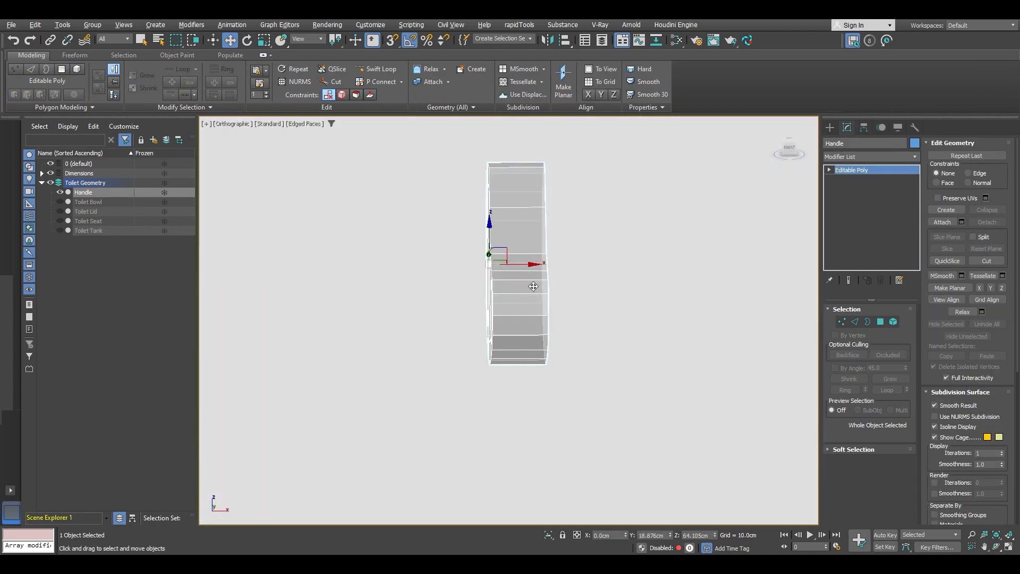
{"action": "left_click", "coordinate": [864, 127]}
{"action": "left_click", "coordinate": [874, 202]}
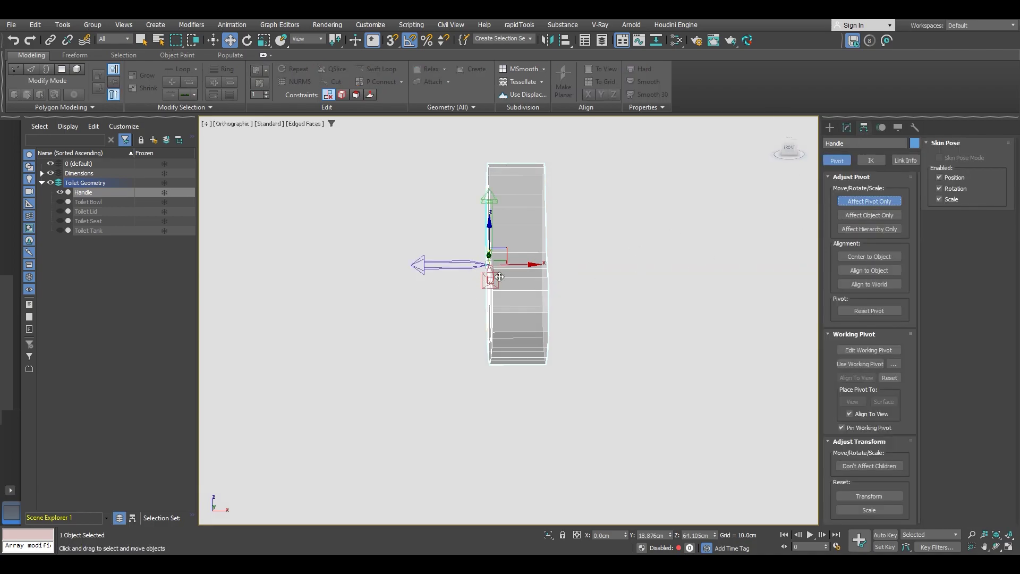
{"action": "key", "text": "s"}
{"action": "left_click_drag", "start_coordinate": [522, 267], "coordinate": [544, 265]}
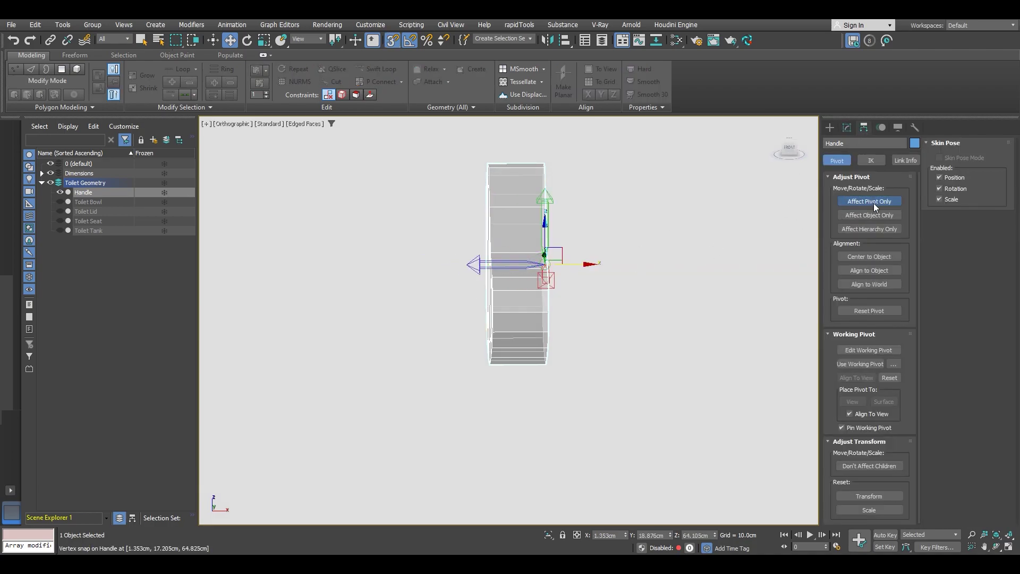
{"action": "left_click", "coordinate": [874, 203]}
- Add a Symmetry modifier to the Handle, mirroring it across the Z axis at its open side
{"action": "left_click", "coordinate": [846, 128]}
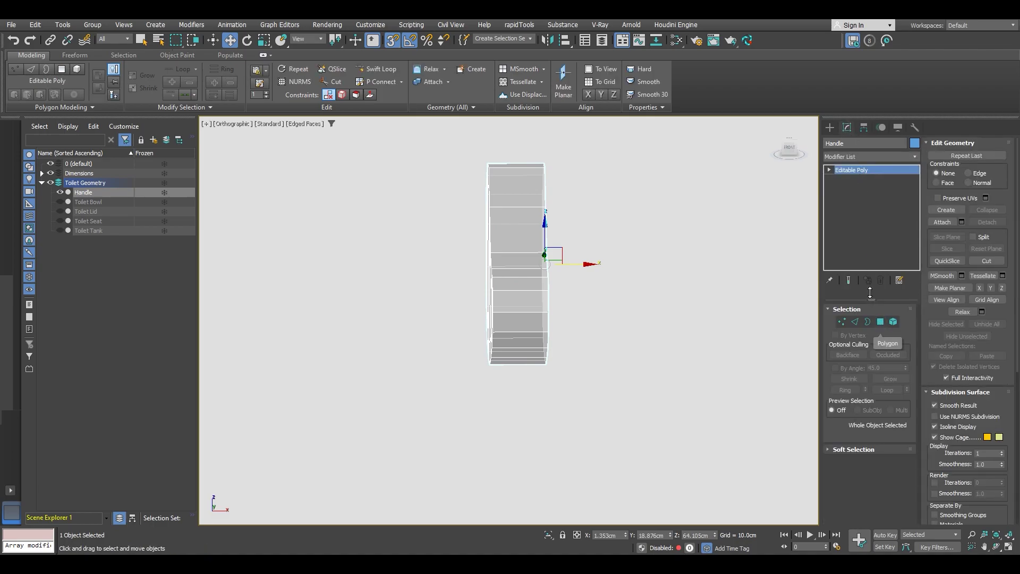
{"action": "left_click", "coordinate": [862, 156]}
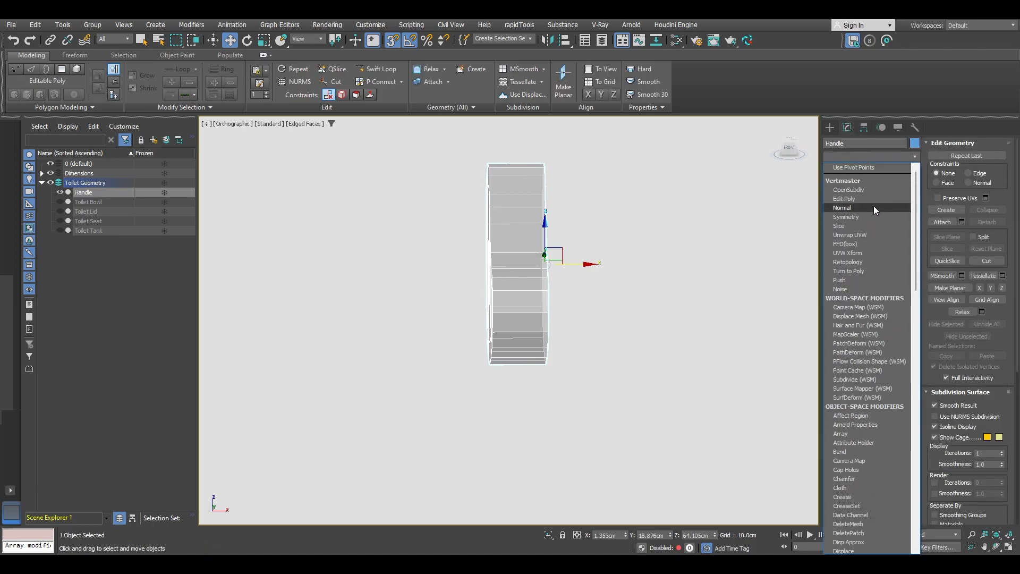
{"action": "left_click", "coordinate": [845, 217]}
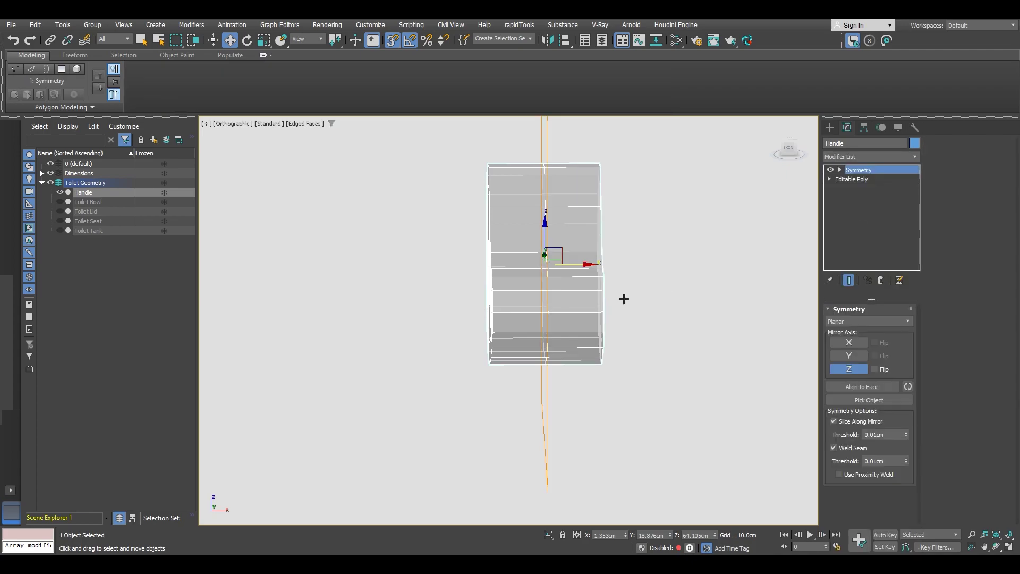
- Examine the mirrored Handle and its symmetry plane from the front and from angled views
{"action": "middle_click_drag", "start_coordinate": [635, 348], "coordinate": [594, 341], "text": "alt"}
{"action": "right_click", "coordinate": [588, 307]}
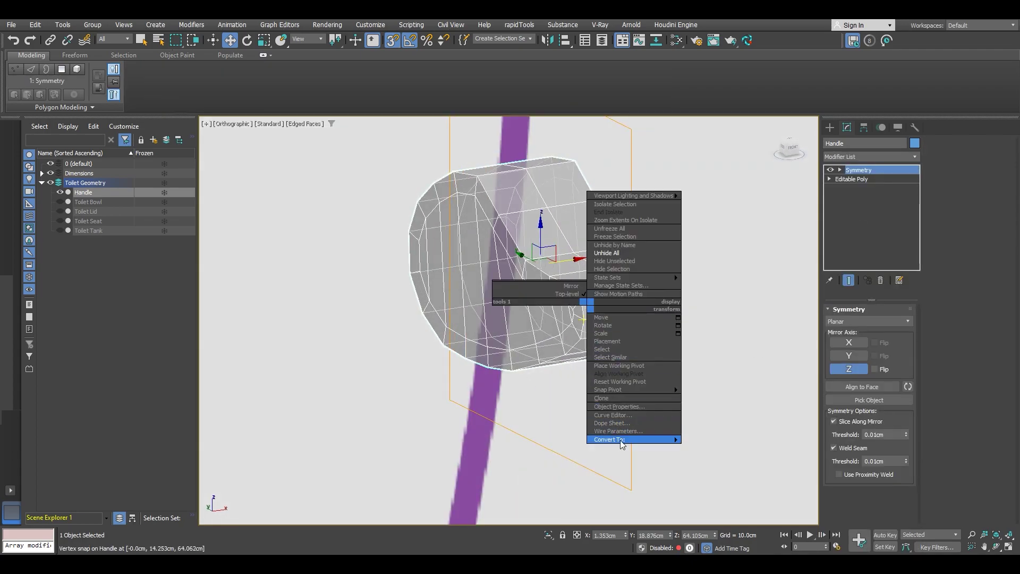
{"action": "mouse_move", "coordinate": [620, 440]}
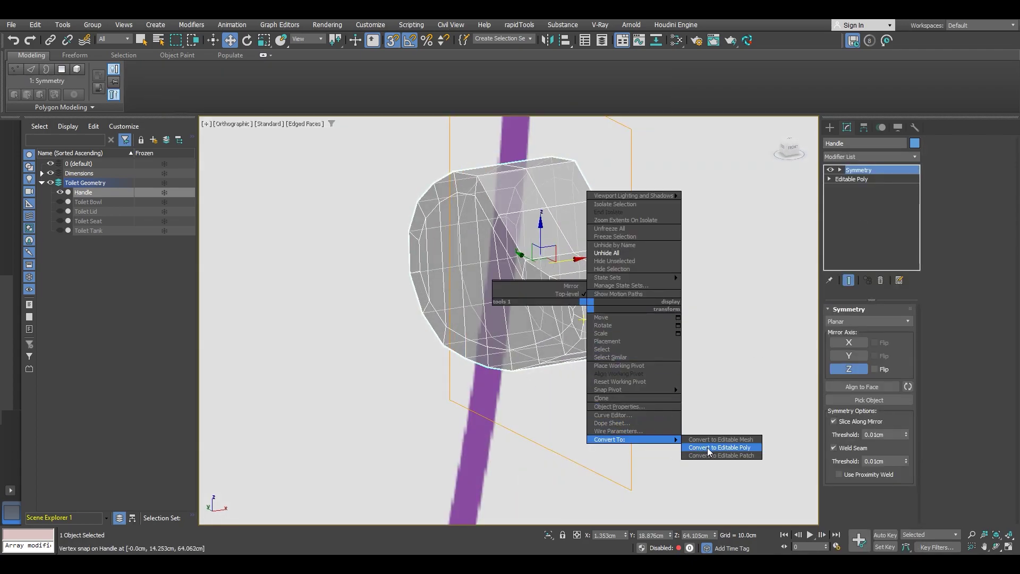
{"action": "middle_click_drag", "start_coordinate": [733, 317], "coordinate": [706, 319], "text": "alt"}
{"action": "left_click", "coordinate": [787, 144]}
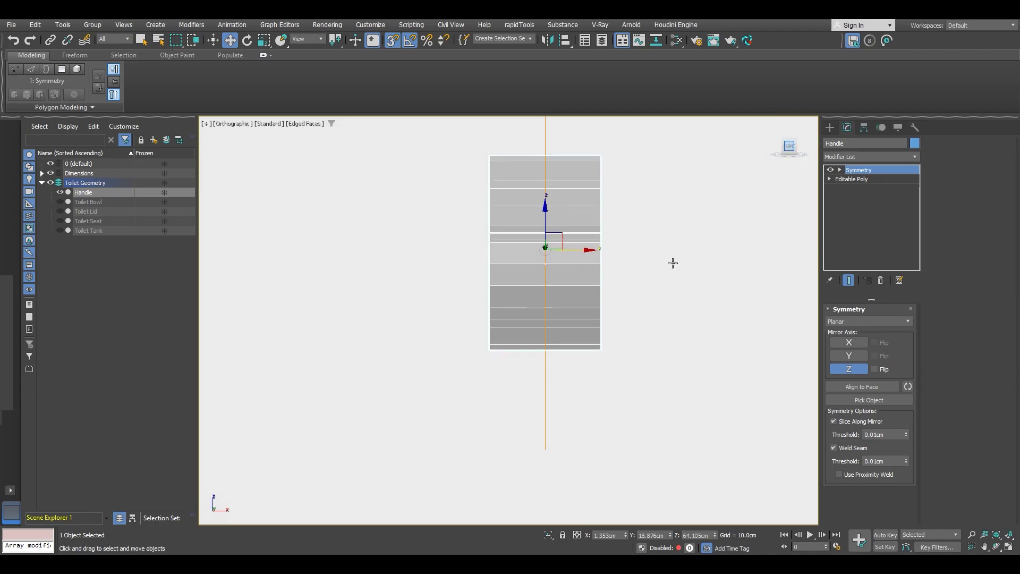
{"action": "scroll", "coordinate": [558, 212], "scroll_direction": "down", "scroll_amount": 2}
{"action": "middle_click_drag", "start_coordinate": [558, 212], "coordinate": [550, 301]}
{"action": "mouse_move", "coordinate": [550, 301]}
{"action": "middle_mouse_down", "text": "alt"}
{"action": "mouse_move", "coordinate": [536, 294]}
{"action": "mouse_move", "coordinate": [563, 295]}
{"action": "middle_mouse_up", "text": "alt"}
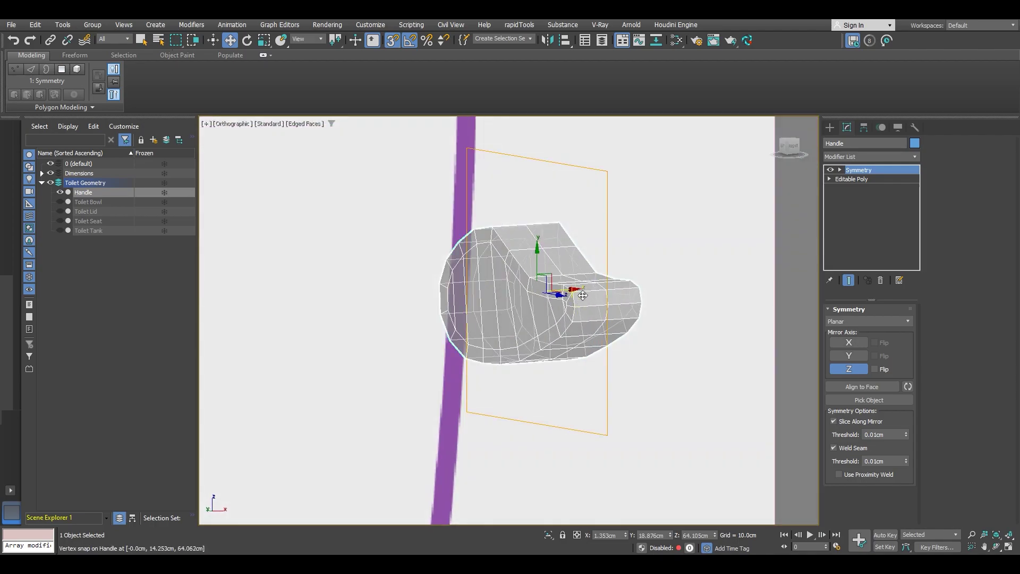
- Reset the Handle's transform in the transform adjustment settings
{"action": "left_click", "coordinate": [864, 128]}
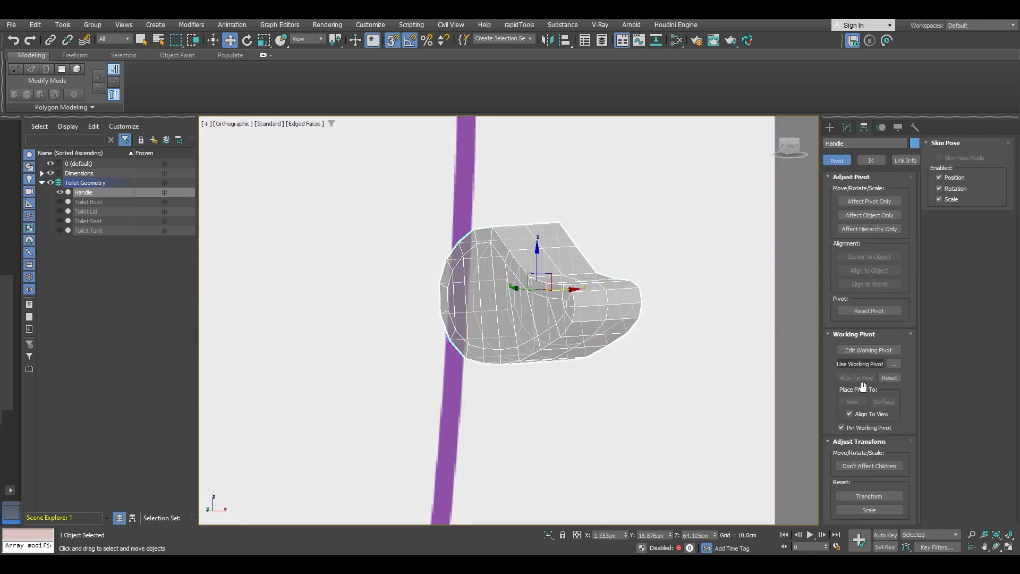
{"action": "left_click", "coordinate": [869, 495]}
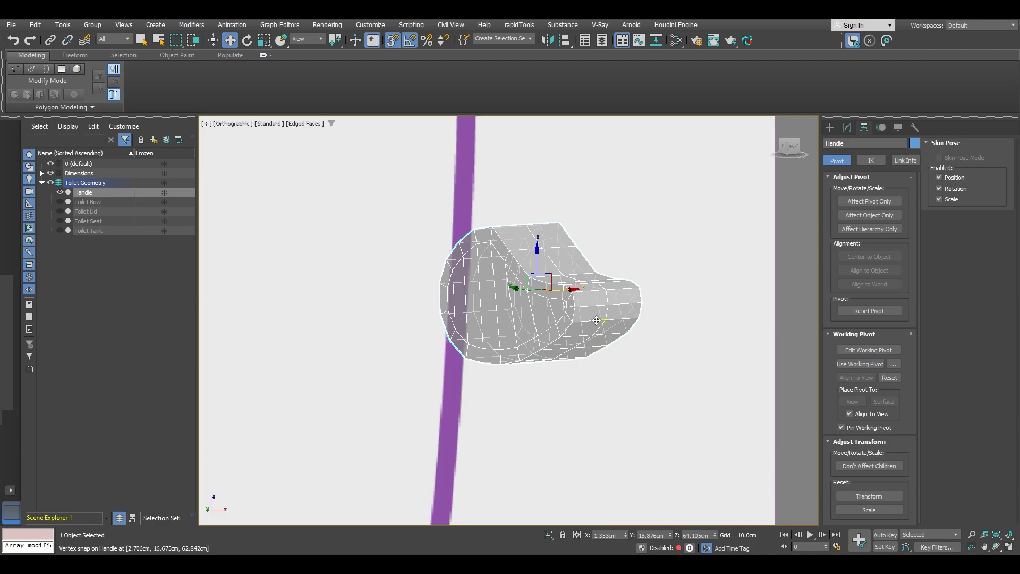
{"action": "scroll", "coordinate": [547, 353], "scroll_direction": "down", "scroll_amount": 2}
{"action": "middle_click_drag", "start_coordinate": [498, 327], "coordinate": [620, 405], "text": "alt"}
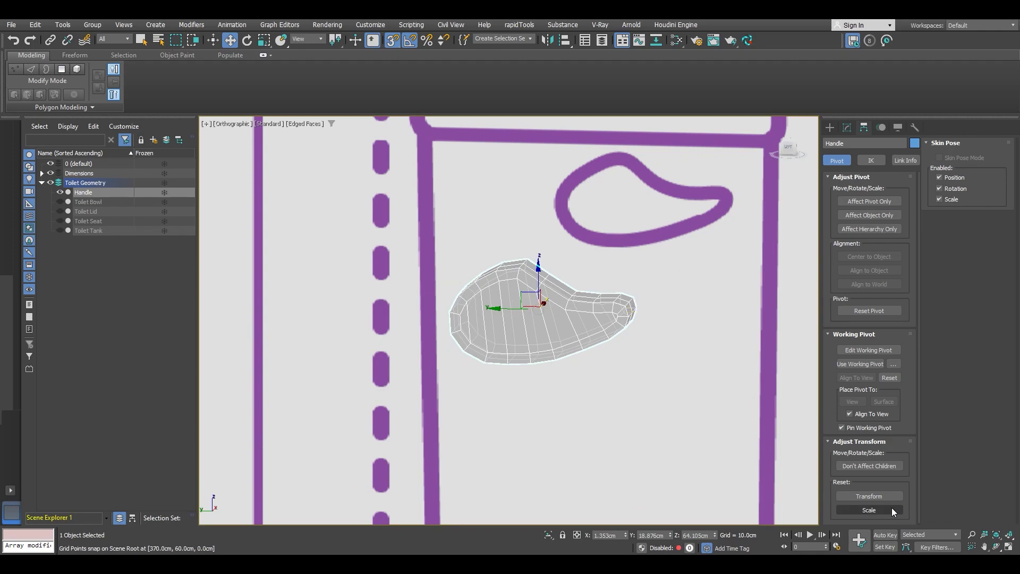
{"action": "left_click", "coordinate": [873, 495]}
- Convert the mirrored Handle, including its Symmetry modifier, to an Editable Poly
{"action": "left_click", "coordinate": [846, 128]}
{"action": "middle_click_drag", "start_coordinate": [717, 253], "coordinate": [487, 325], "text": "alt"}
{"action": "scroll", "coordinate": [550, 305], "scroll_direction": "up", "scroll_amount": 3}
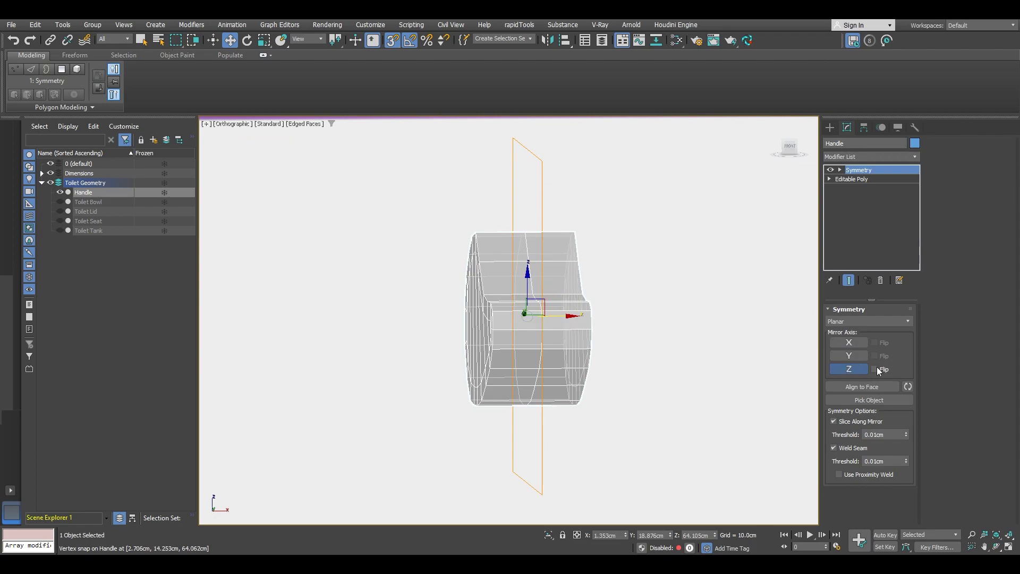
{"action": "right_click", "coordinate": [514, 270]}
{"action": "mouse_move", "coordinate": [574, 404]}
{"action": "left_click", "coordinate": [648, 412]}
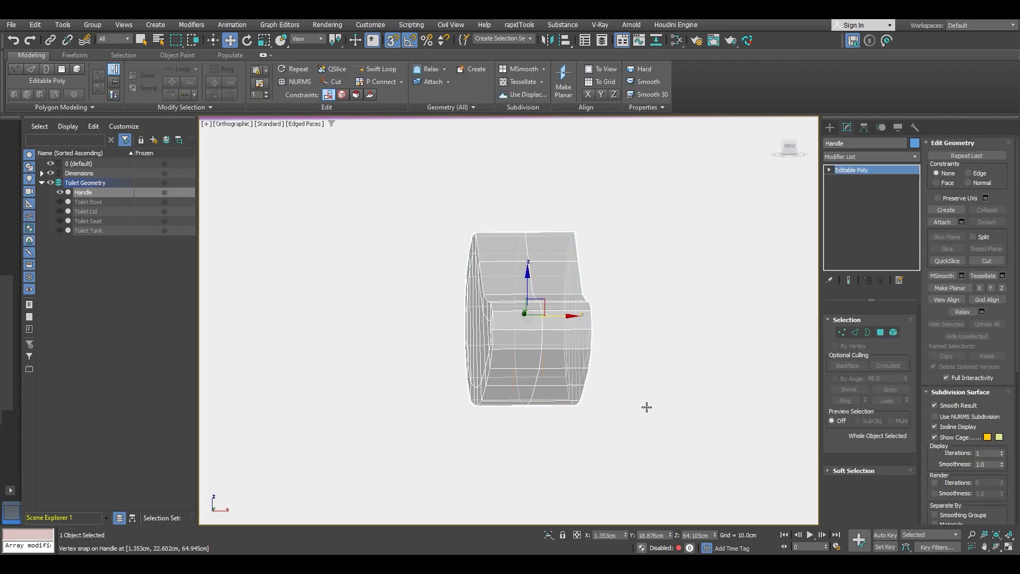
{"action": "mouse_move", "coordinate": [542, 304]}
{"action": "middle_mouse_down", "text": "alt"}
{"action": "mouse_move", "coordinate": [626, 312]}
{"action": "mouse_move", "coordinate": [507, 269]}
{"action": "middle_mouse_up", "text": "alt"}
- Turn off snapping and move the whole Handle along X to about -22.6 cm, over the handle drawing in the front view
{"action": "key", "text": "2"}
{"action": "left_click", "coordinate": [532, 273]}
{"action": "scroll", "coordinate": [534, 272], "scroll_direction": "down", "scroll_amount": 5}
{"action": "scroll", "coordinate": [517, 269], "scroll_direction": "down", "scroll_amount": 3}
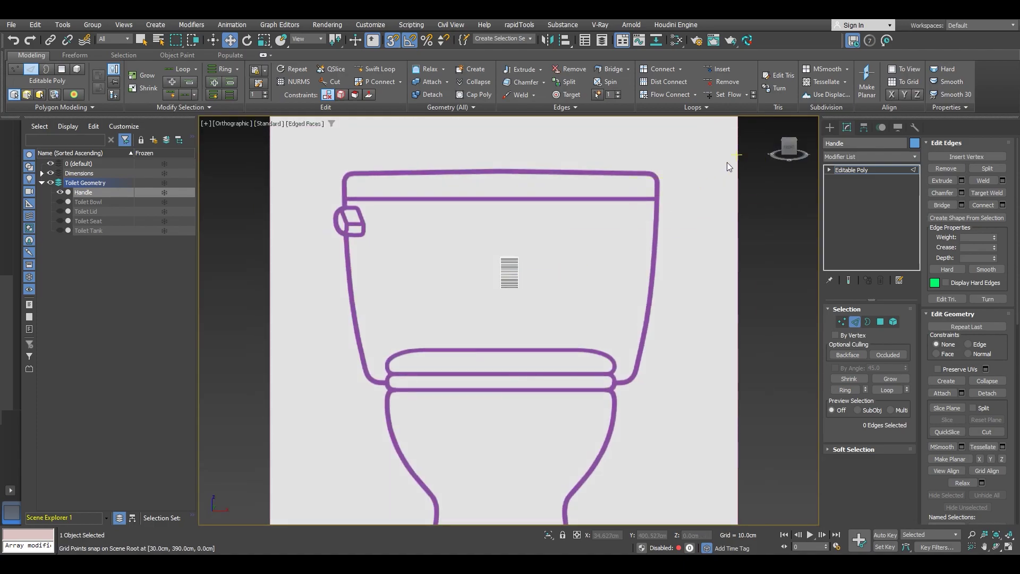
{"action": "left_click", "coordinate": [789, 147]}
{"action": "key", "text": "f"}
{"action": "key", "text": "1"}
{"action": "key", "text": "ctrl+a"}
{"action": "key", "text": "ctrl+a"}
{"action": "scroll", "coordinate": [484, 256], "scroll_direction": "up", "scroll_amount": 3}
{"action": "key", "text": "1"}
{"action": "key", "text": "s"}
{"action": "left_click_drag", "start_coordinate": [565, 271], "coordinate": [258, 293]}
- Nudge the Handle about 0.156 cm in positive X to align it with the reference drawing
{"action": "scroll", "coordinate": [212, 276], "scroll_direction": "up", "scroll_amount": 4}
{"action": "middle_click_drag", "start_coordinate": [217, 273], "coordinate": [373, 261]}
{"action": "scroll", "coordinate": [373, 260], "scroll_direction": "up", "scroll_amount": 3}
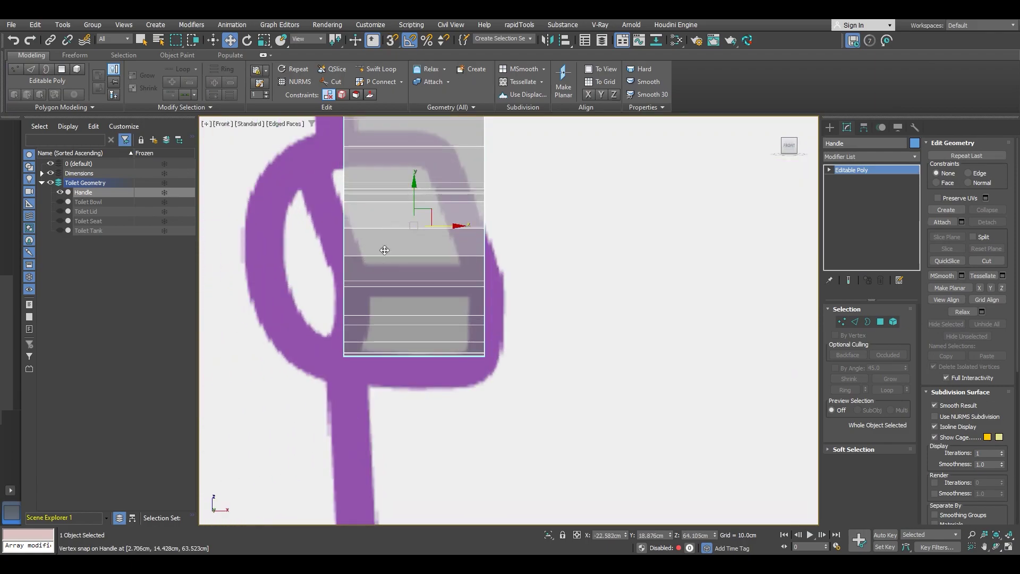
{"action": "left_click_drag", "start_coordinate": [441, 227], "coordinate": [451, 228]}
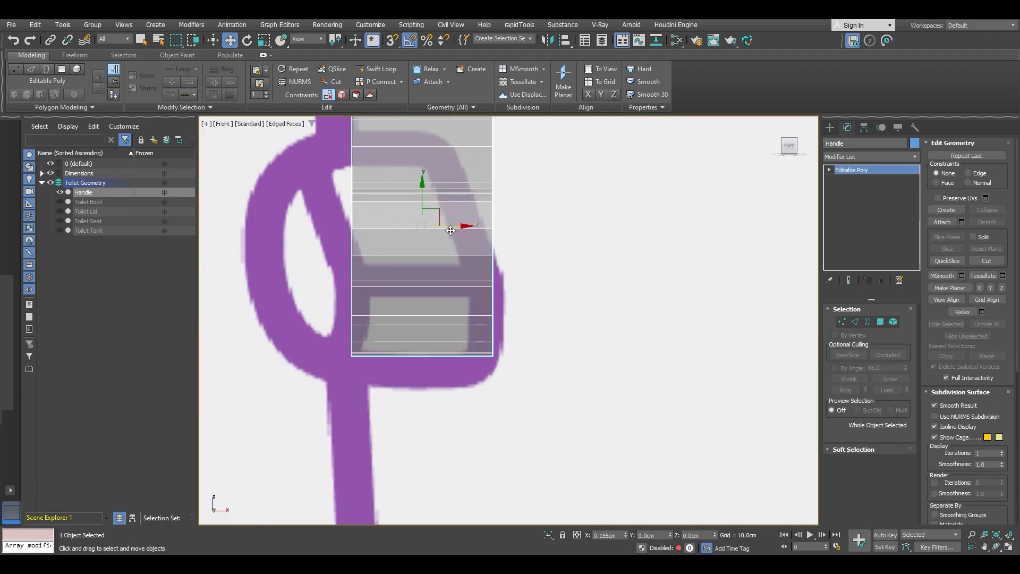
- Select the outer edge loops around both flat faces of the Handle
{"action": "middle_click_drag", "start_coordinate": [450, 231], "coordinate": [432, 240], "text": "alt"}
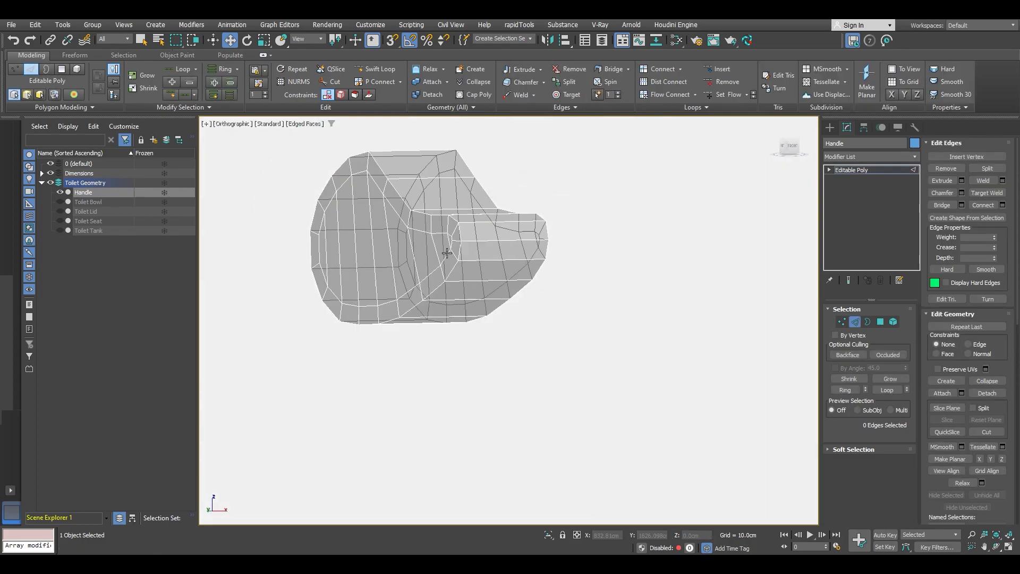
{"action": "key", "text": "2"}
{"action": "double_click", "coordinate": [463, 241]}
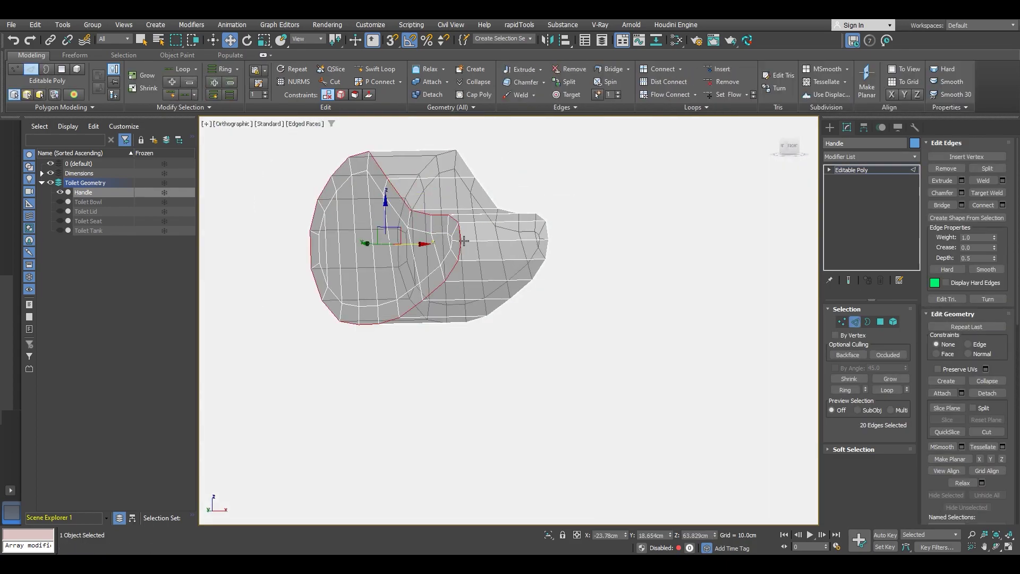
{"action": "double_click", "coordinate": [491, 197], "text": "ctrl"}
{"action": "middle_click_drag", "start_coordinate": [473, 233], "coordinate": [516, 259], "text": "alt"}
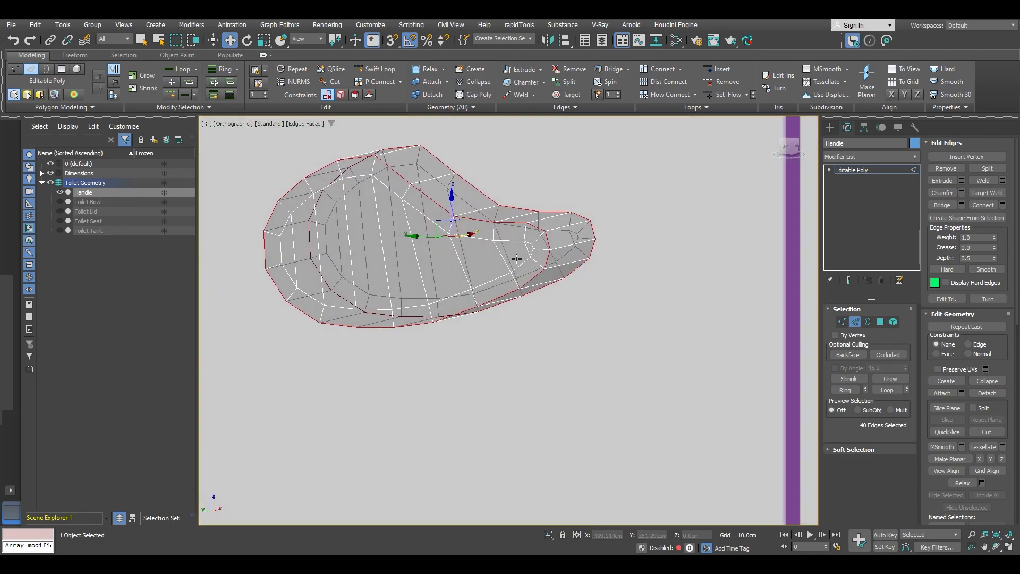
- Set up a Chamfer on the two selected edge loops with the Quad type and an amount of 0.5 cm
{"action": "left_click", "coordinate": [961, 193]}
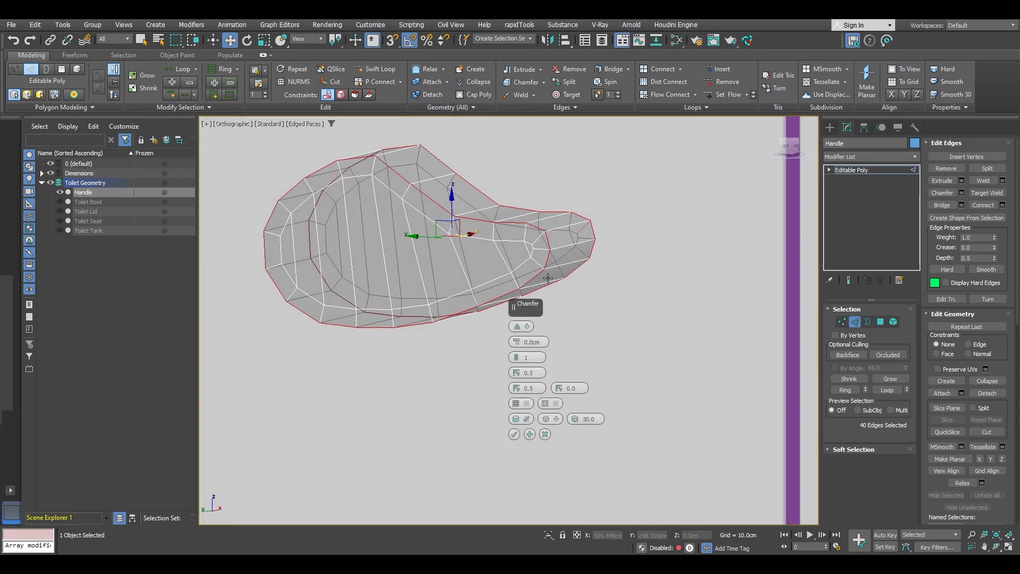
{"action": "left_click", "coordinate": [526, 326]}
{"action": "left_click", "coordinate": [553, 335]}
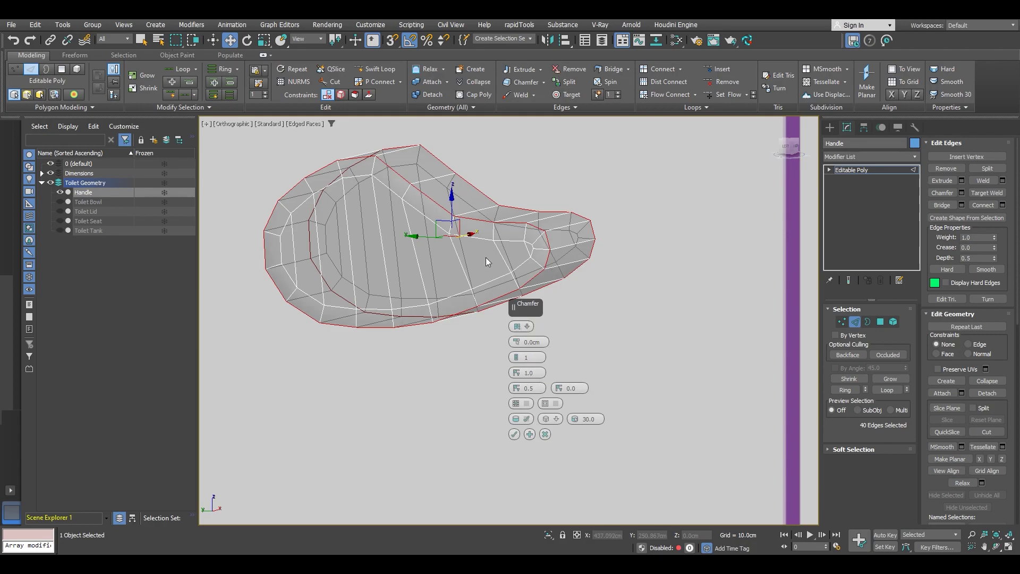
{"action": "scroll", "coordinate": [377, 168], "scroll_direction": "up", "scroll_amount": 4}
{"action": "middle_click_drag", "start_coordinate": [537, 237], "coordinate": [492, 244], "text": "alt"}
{"action": "left_click_drag", "start_coordinate": [515, 342], "coordinate": [514, 311]}
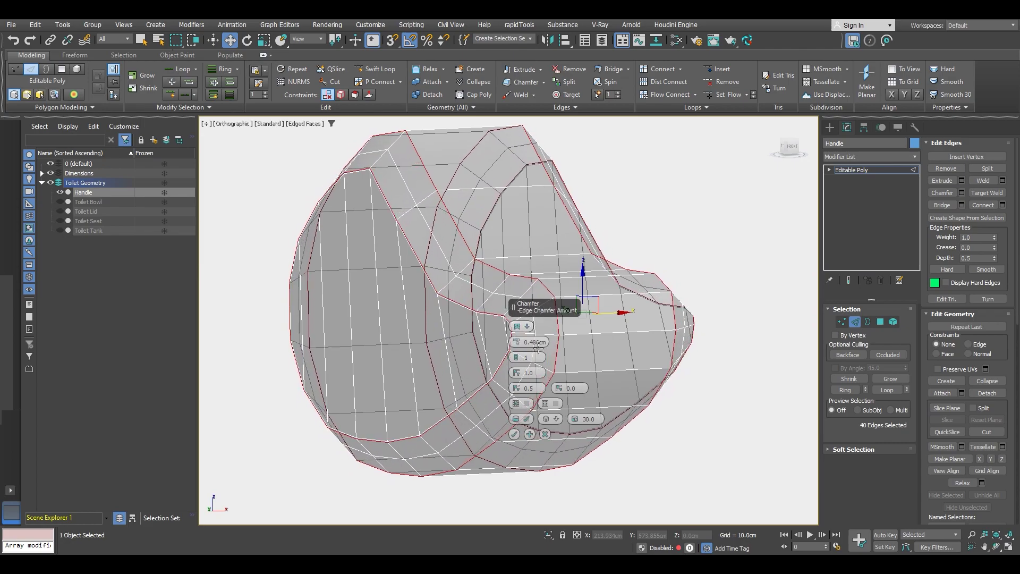
{"action": "type", "text": "0.5"}
{"action": "key", "text": "Return"}
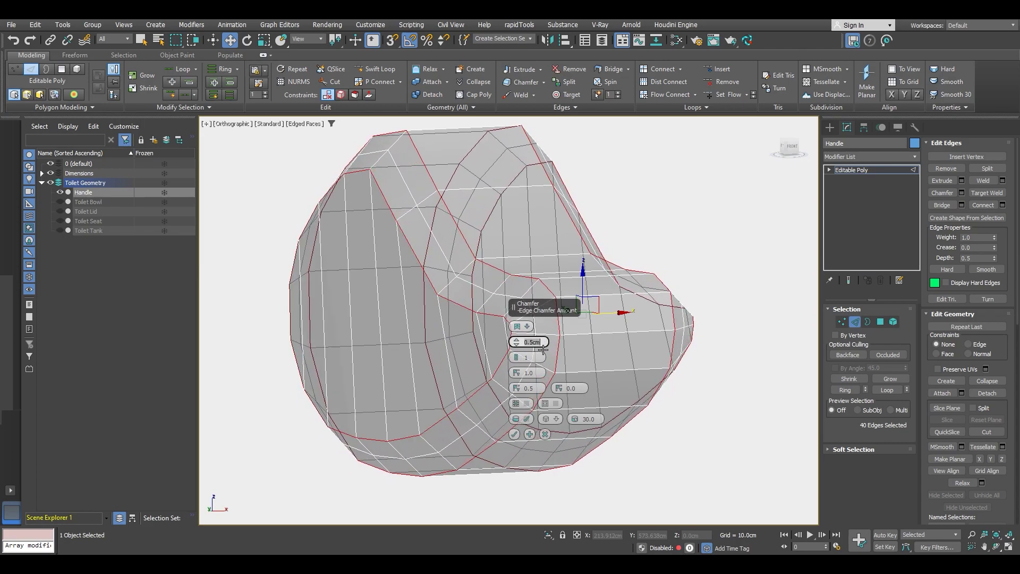
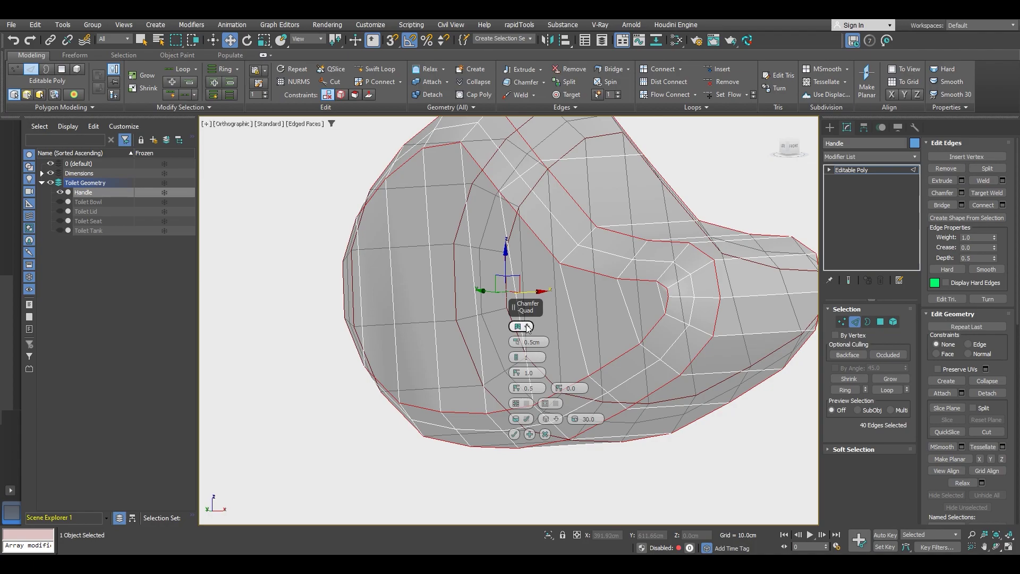
- Switch the chamfer type to Tri and inspect its effect on the corners near the handle's narrow end
{"action": "left_click", "coordinate": [523, 326]}
{"action": "left_click", "coordinate": [549, 346]}
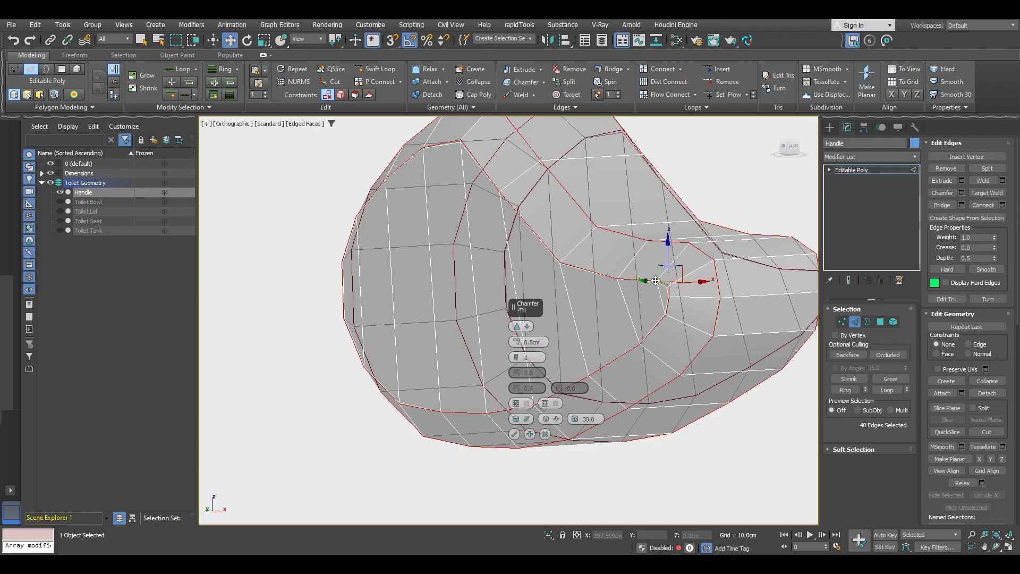
{"action": "scroll", "coordinate": [690, 300], "scroll_direction": "up", "scroll_amount": 10}
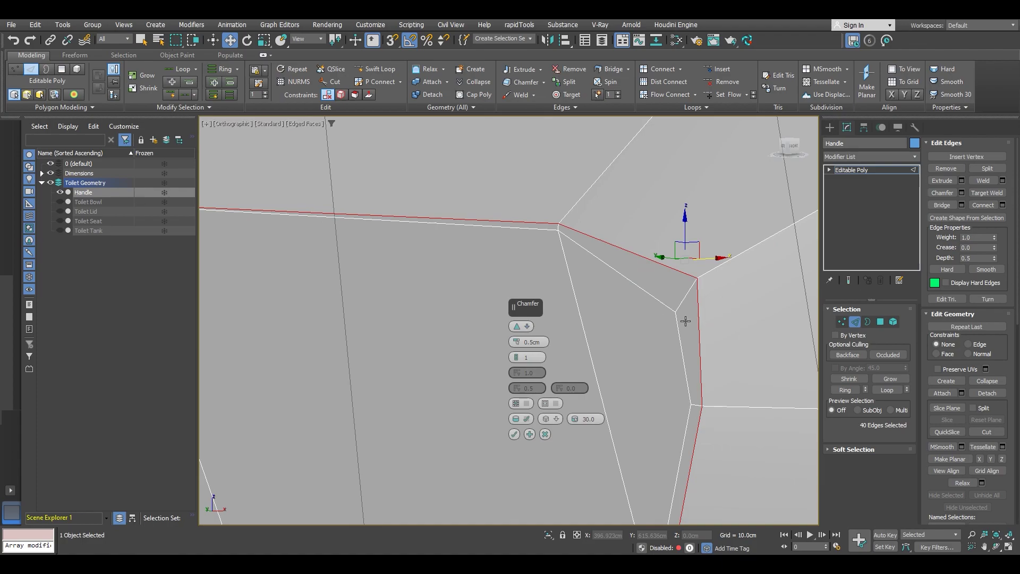
- Set the chamfer type to Quad and apply the chamfer to the handle's edge loops
{"action": "left_click", "coordinate": [523, 326]}
{"action": "left_click", "coordinate": [549, 340]}
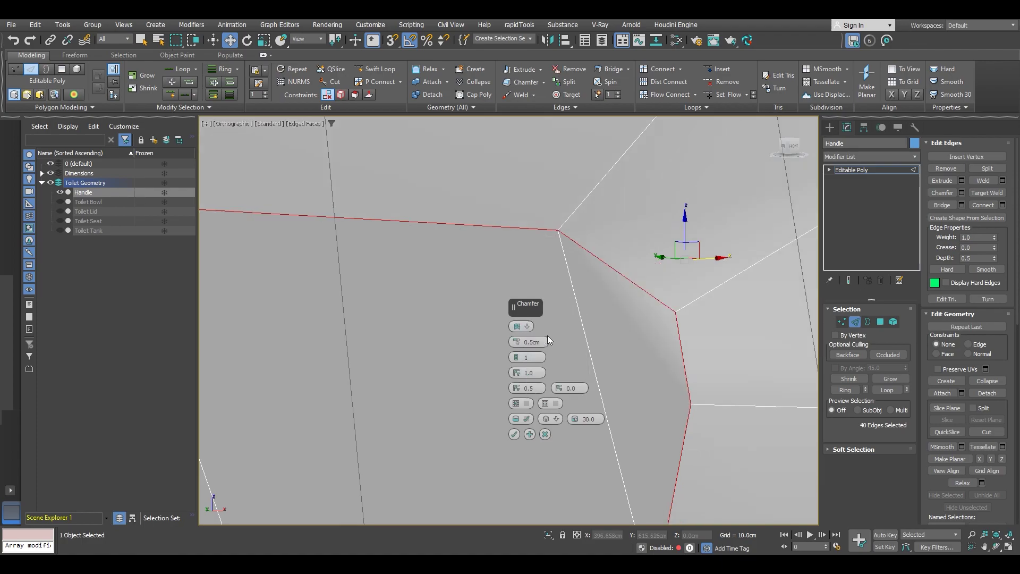
{"action": "scroll", "coordinate": [665, 300], "scroll_direction": "down", "scroll_amount": 3}
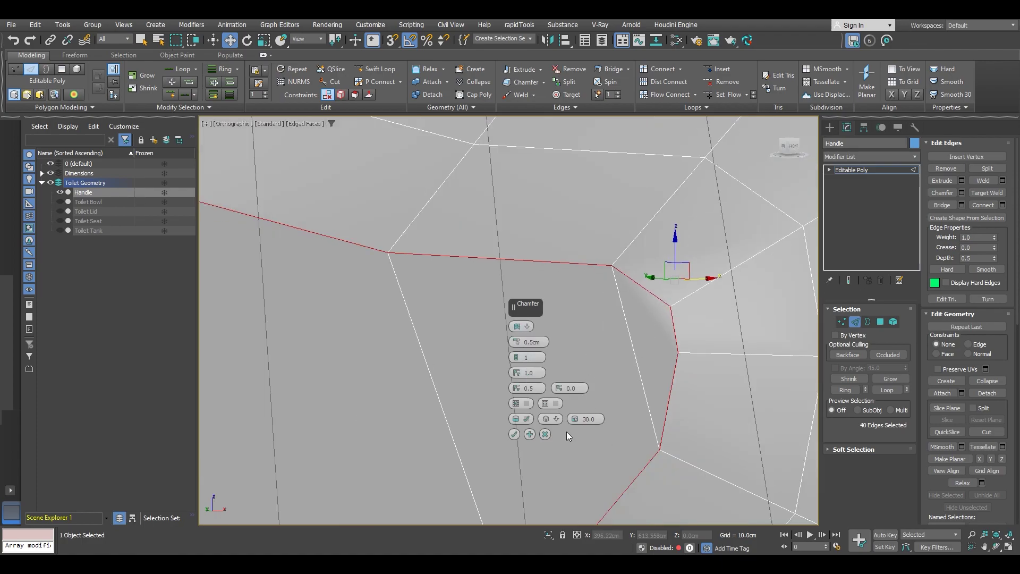
{"action": "left_click", "coordinate": [514, 433]}
- Try to shrink the handle's flat face by selecting its nine inner polygons with point-to-point selection and scaling them down
{"action": "scroll", "coordinate": [618, 340], "scroll_direction": "down", "scroll_amount": 2}
{"action": "scroll", "coordinate": [551, 327], "scroll_direction": "down", "scroll_amount": 6}
{"action": "middle_click_drag", "start_coordinate": [520, 357], "coordinate": [581, 346]}
{"action": "middle_click_drag", "start_coordinate": [581, 346], "coordinate": [599, 362], "text": "alt"}
{"action": "key", "text": "4"}
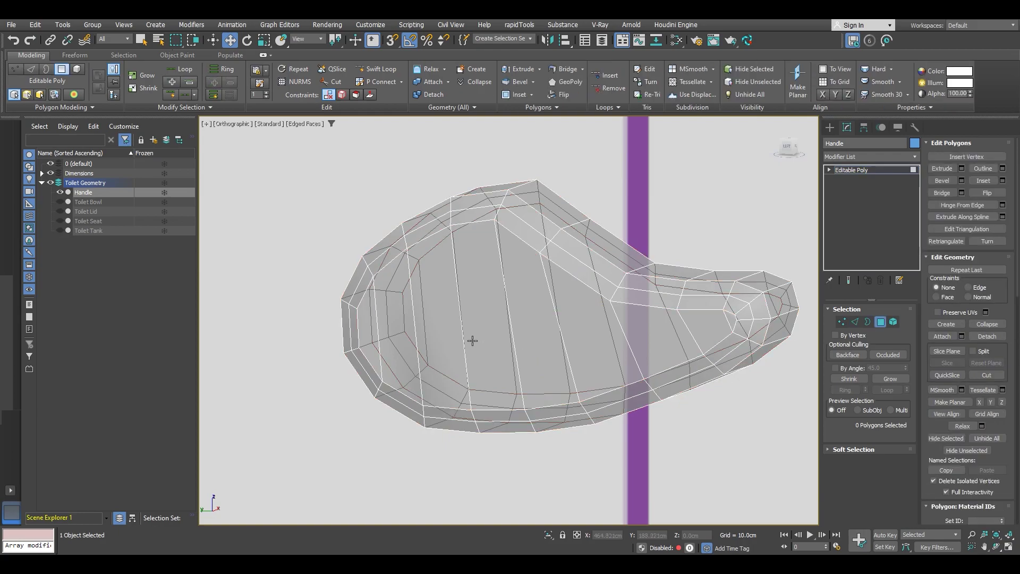
{"action": "key", "text": "shift+q"}
{"action": "left_click", "coordinate": [374, 350]}
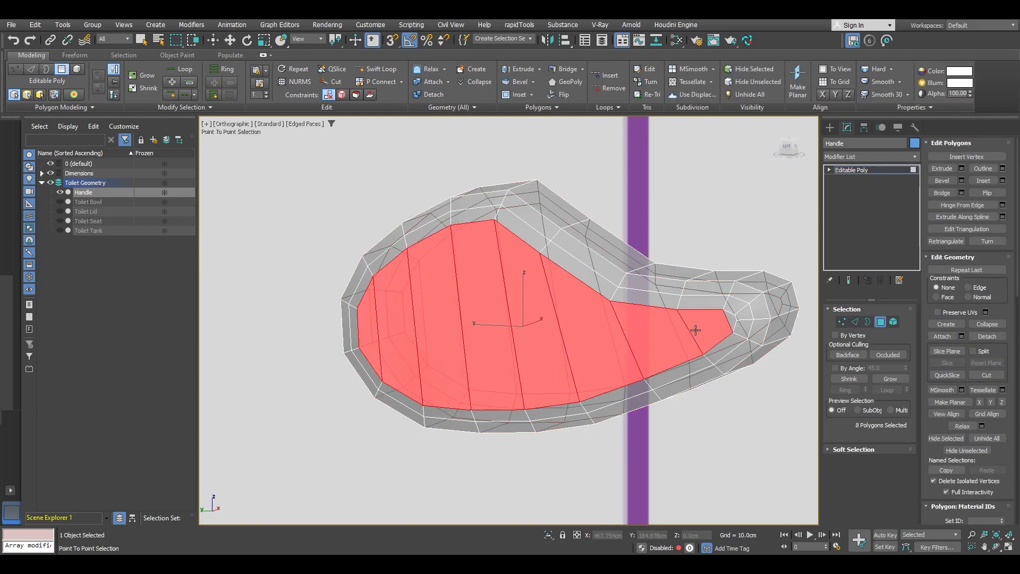
{"action": "left_click", "coordinate": [726, 325]}
{"action": "key", "text": "r"}
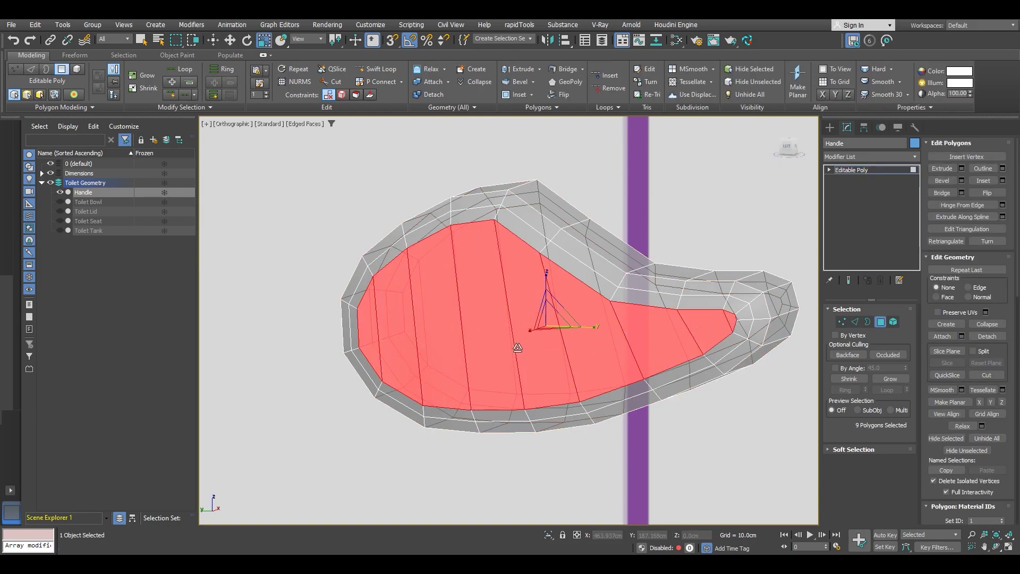
{"action": "left_click_drag", "start_coordinate": [552, 326], "coordinate": [552, 337]}
{"action": "key", "text": "2"}
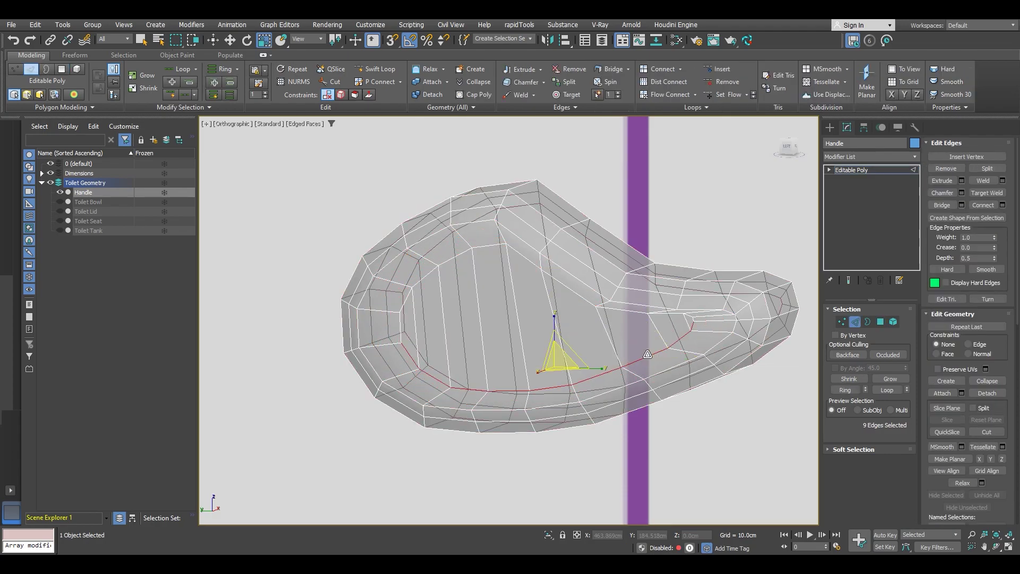
{"action": "middle_click_drag", "start_coordinate": [506, 330], "coordinate": [755, 255], "text": "alt"}
- Undo the scaling and polygon selection on the handle's flat face
{"action": "key", "text": "ctrl+z"}
{"action": "key", "text": "ctrl+z"}
{"action": "key", "text": "ctrl+z"}
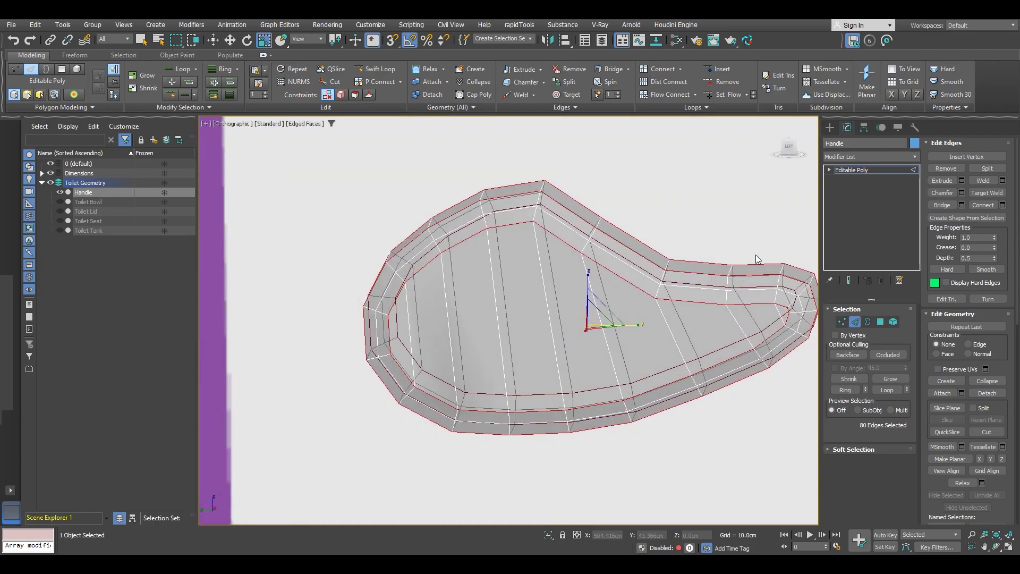
- Isolate the Handle in the side view and clear its edge selection
{"action": "left_click", "coordinate": [789, 149]}
{"action": "scroll", "coordinate": [732, 228], "scroll_direction": "down", "scroll_amount": 2}
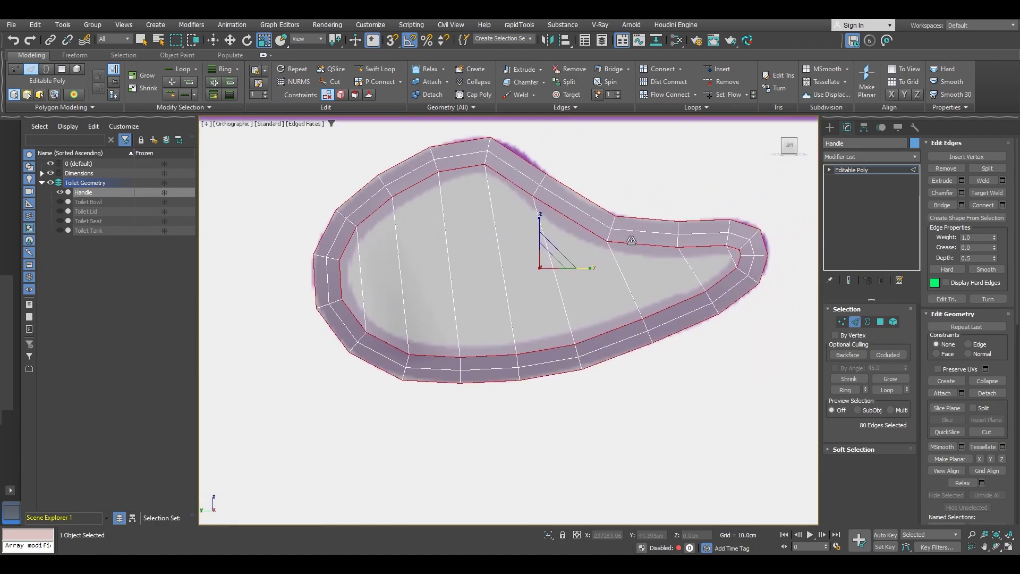
{"action": "scroll", "coordinate": [626, 238], "scroll_direction": "up", "scroll_amount": 3}
{"action": "right_click", "coordinate": [624, 236]}
{"action": "left_click", "coordinate": [659, 134]}
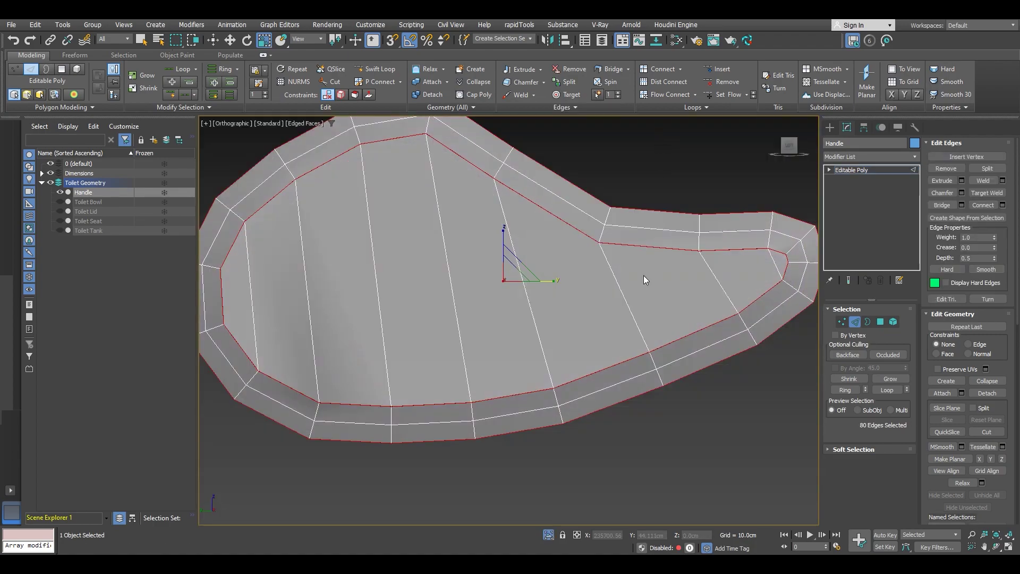
{"action": "scroll", "coordinate": [643, 275], "scroll_direction": "up", "scroll_amount": 3}
{"action": "left_click", "coordinate": [569, 262]}
{"action": "scroll", "coordinate": [576, 279], "scroll_direction": "up", "scroll_amount": 2}
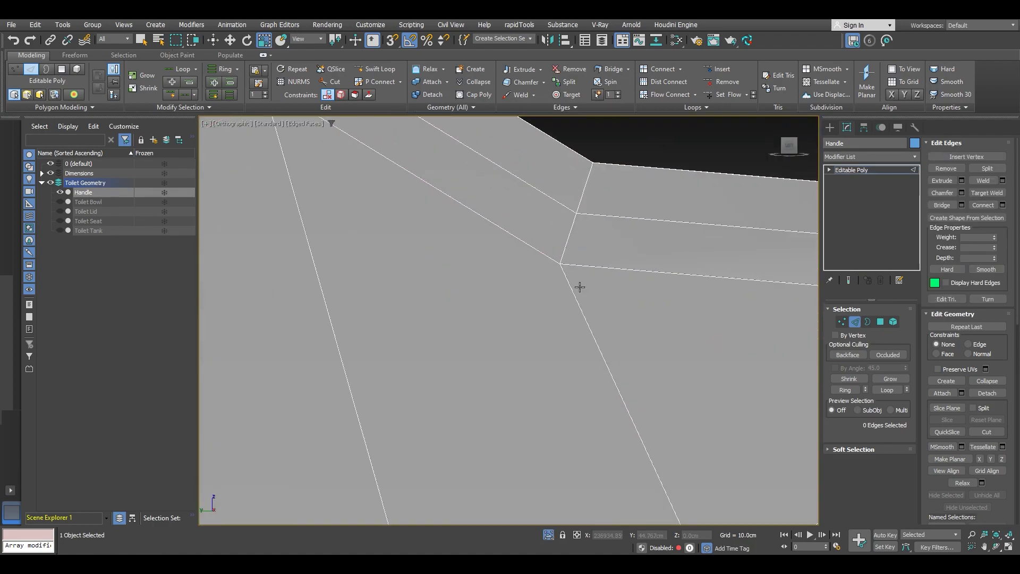
- Select only the two tiny overlapping edges at the concave corner of the handle's bevel outline, deselecting the surrounding edges
{"action": "left_click", "coordinate": [855, 322]}
{"action": "left_click", "coordinate": [855, 322]}
{"action": "left_click_drag", "start_coordinate": [578, 251], "coordinate": [581, 247]}
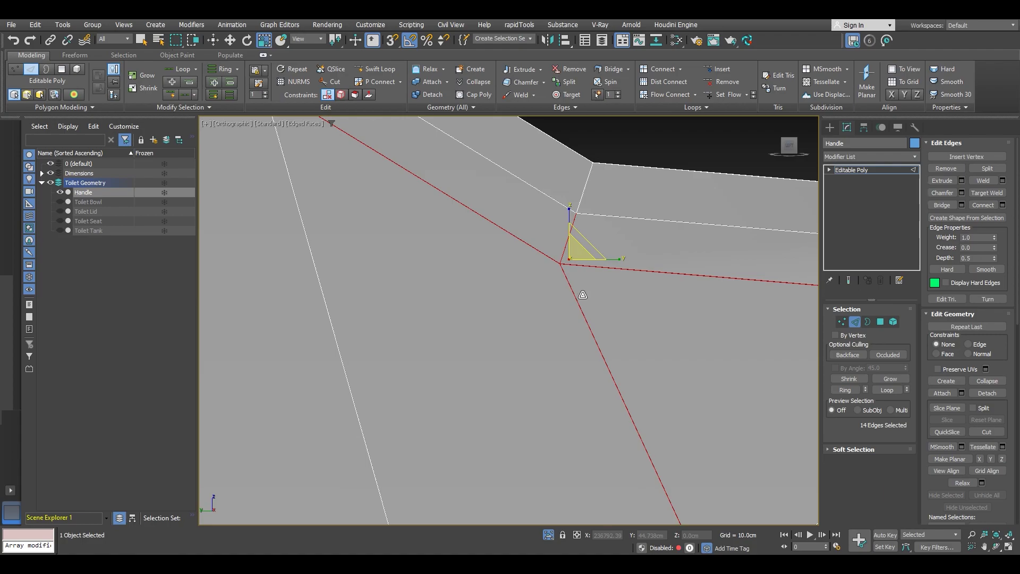
{"action": "scroll", "coordinate": [572, 268], "scroll_direction": "up", "scroll_amount": 2}
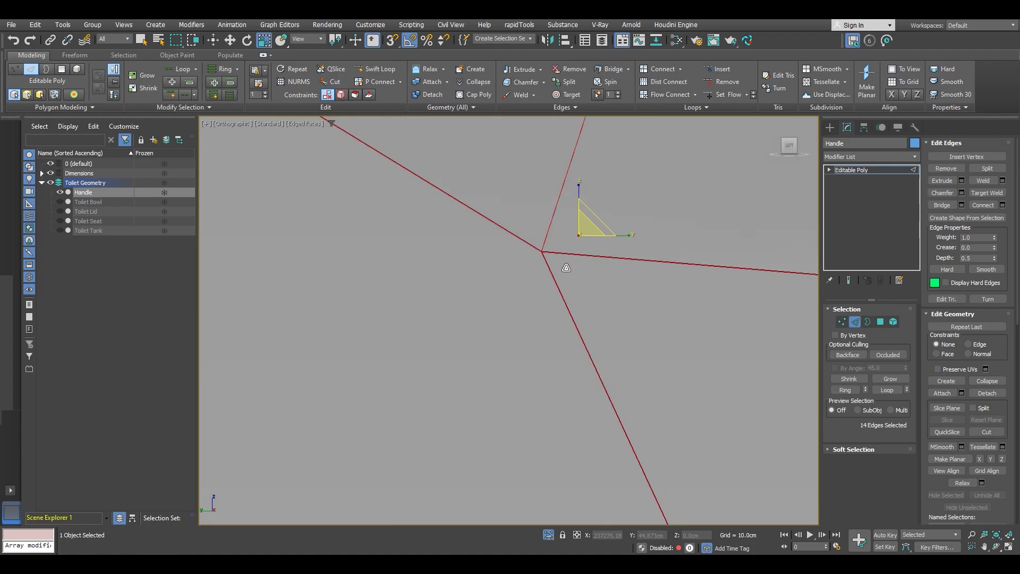
{"action": "left_click", "coordinate": [542, 283]}
{"action": "left_click_drag", "start_coordinate": [553, 239], "coordinate": [553, 233]}
{"action": "scroll", "coordinate": [561, 284], "scroll_direction": "down", "scroll_amount": 2}
{"action": "scroll", "coordinate": [561, 284], "scroll_direction": "down", "scroll_amount": 2}
{"action": "middle_click_drag", "start_coordinate": [588, 276], "coordinate": [537, 279]}
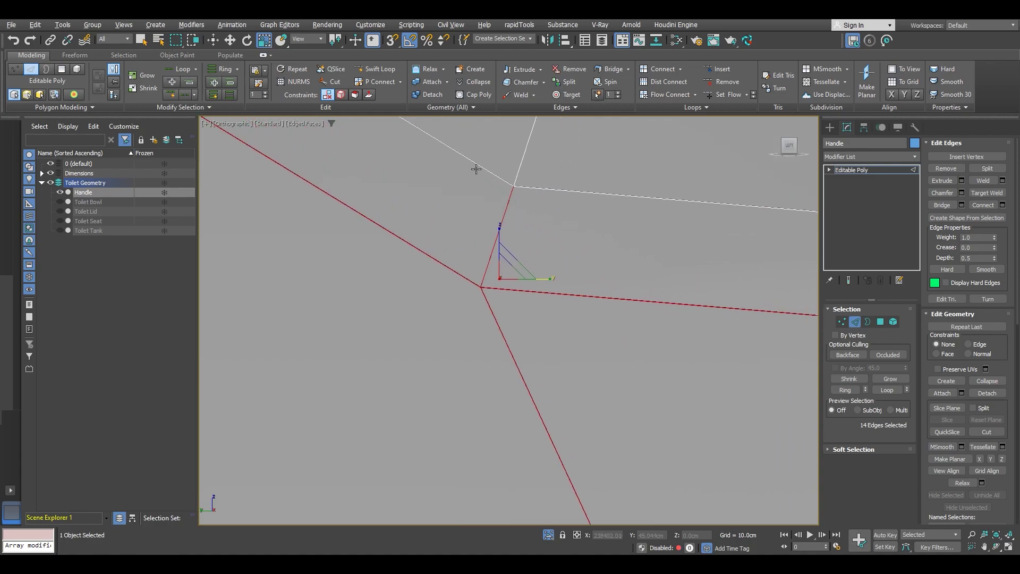
{"action": "left_click_drag", "start_coordinate": [474, 168], "coordinate": [533, 205], "text": "alt"}
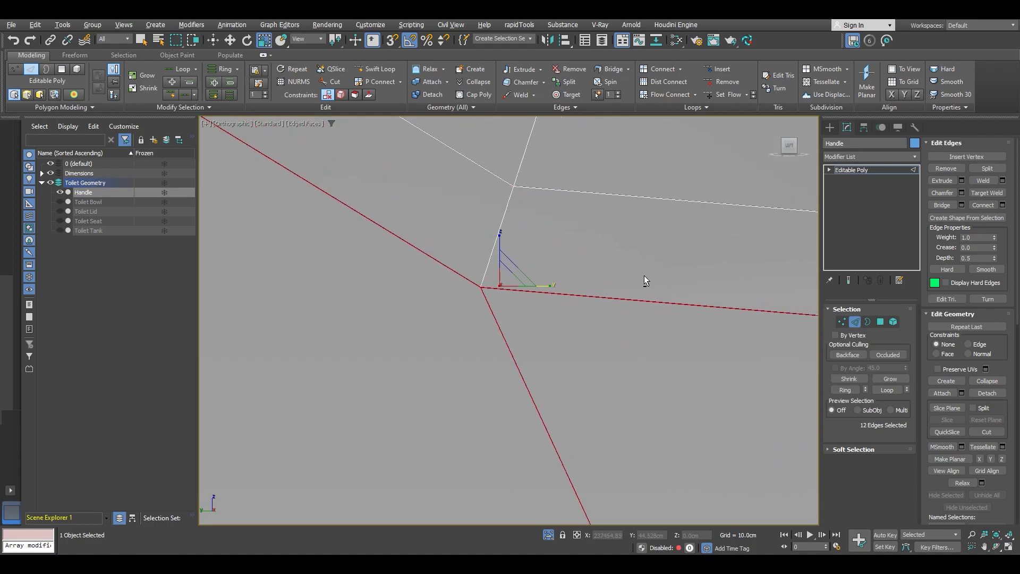
{"action": "left_click_drag", "start_coordinate": [631, 307], "coordinate": [631, 307], "text": "alt"}
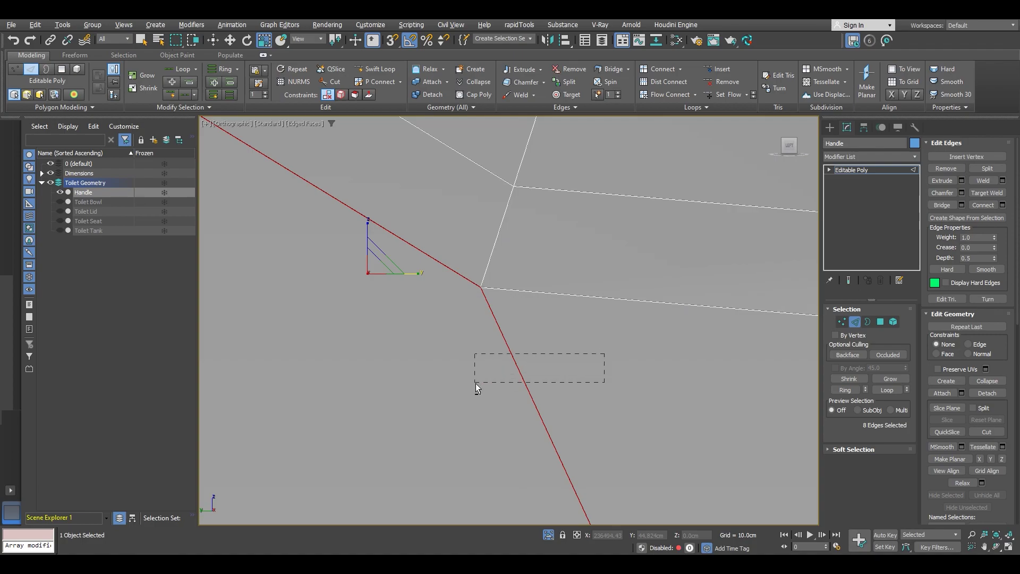
{"action": "left_click_drag", "start_coordinate": [476, 383], "coordinate": [476, 384], "text": "alt"}
{"action": "left_click_drag", "start_coordinate": [380, 204], "coordinate": [381, 204], "text": "alt"}
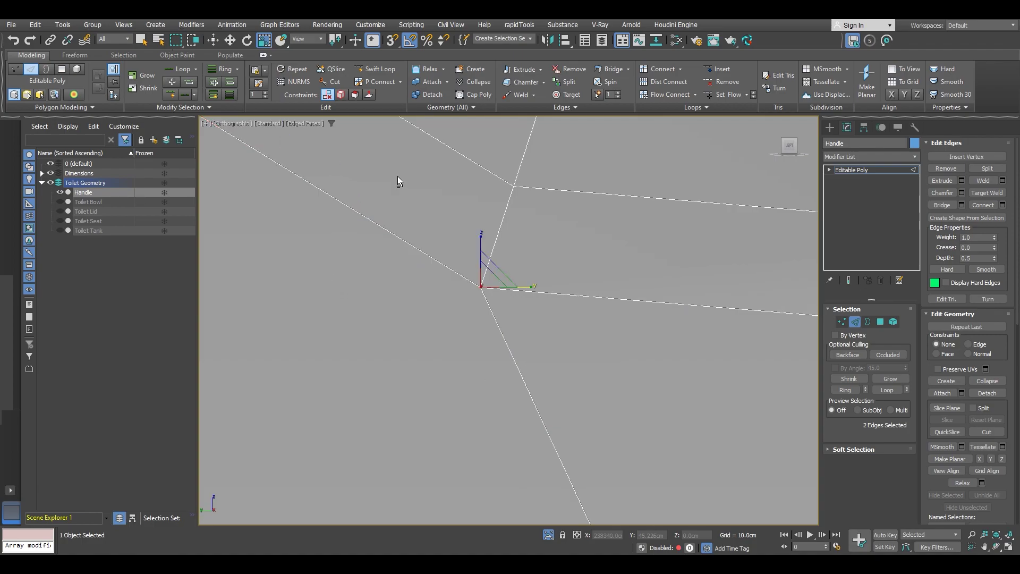
- Extend the two-edge selection to its full ring and collapse those edges to merge the doubled loops
{"action": "scroll", "coordinate": [483, 288], "scroll_direction": "up", "scroll_amount": 2}
{"action": "middle_click_drag", "start_coordinate": [484, 289], "coordinate": [475, 258], "text": "alt"}
{"action": "scroll", "coordinate": [513, 236], "scroll_direction": "down", "scroll_amount": 8}
{"action": "left_click", "coordinate": [476, 258]}
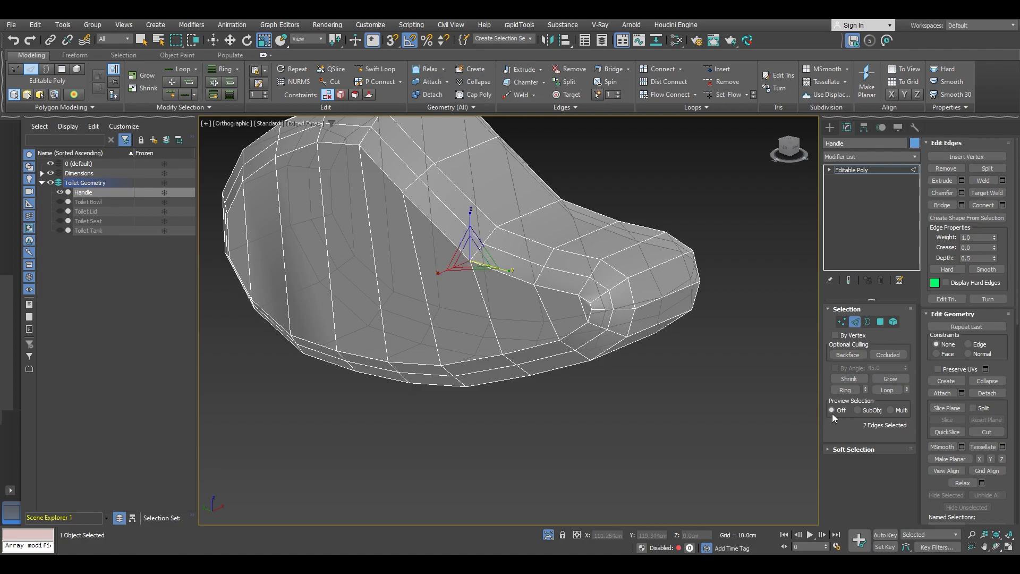
{"action": "left_click", "coordinate": [845, 391]}
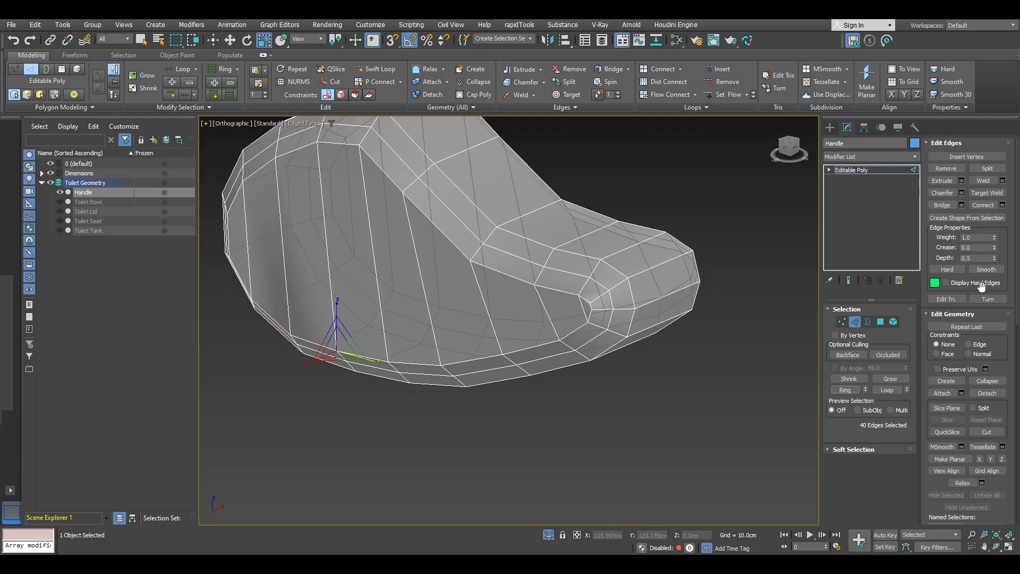
{"action": "left_click", "coordinate": [981, 380]}
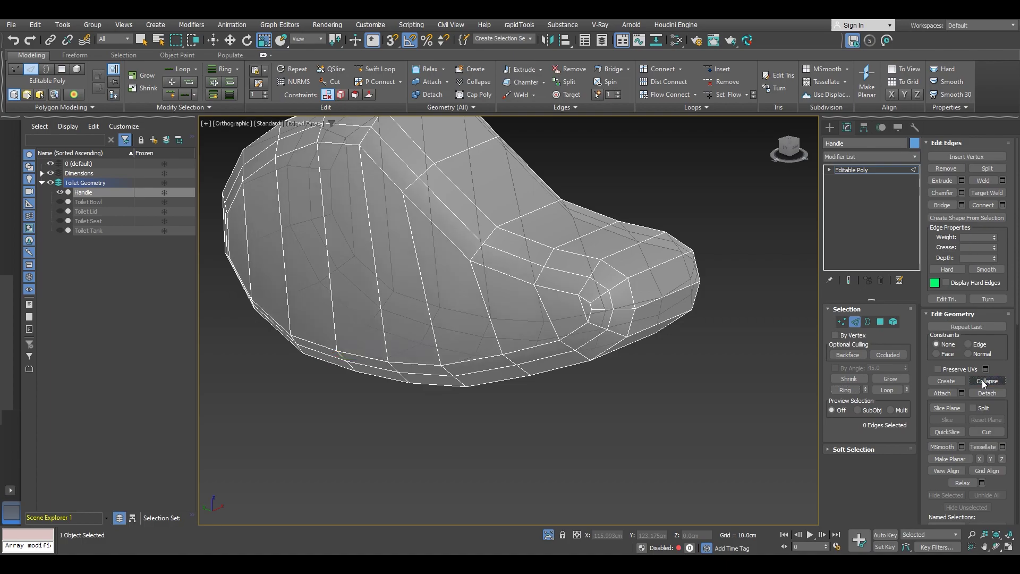
- Select the two edge loops where the handle's side band meets the bevels on both sides
{"action": "middle_click_drag", "start_coordinate": [522, 274], "coordinate": [500, 258], "text": "alt"}
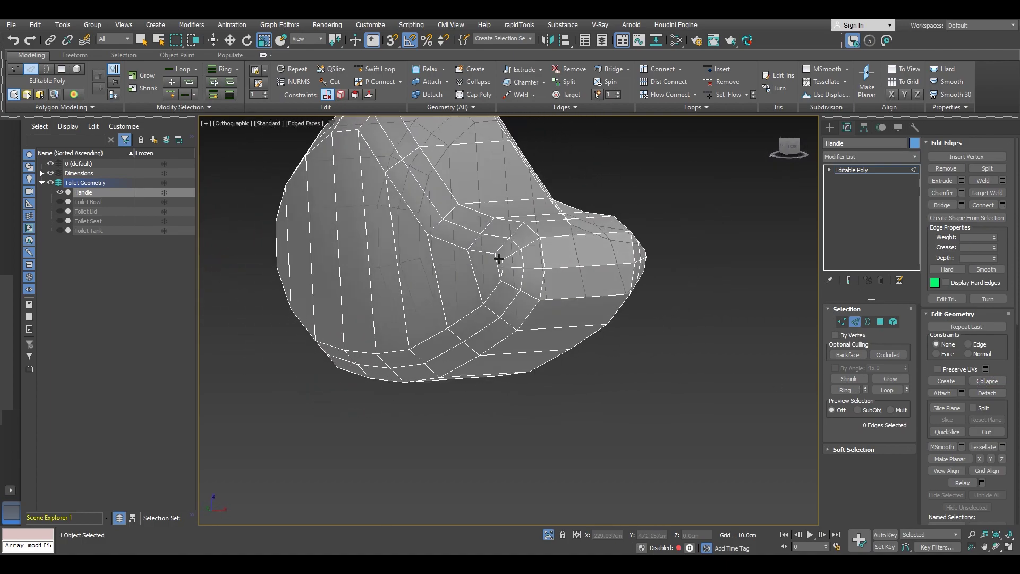
{"action": "scroll", "coordinate": [507, 248], "scroll_direction": "up", "scroll_amount": 3}
{"action": "scroll", "coordinate": [507, 248], "scroll_direction": "up", "scroll_amount": 2}
{"action": "key", "text": "2"}
{"action": "key", "text": "2"}
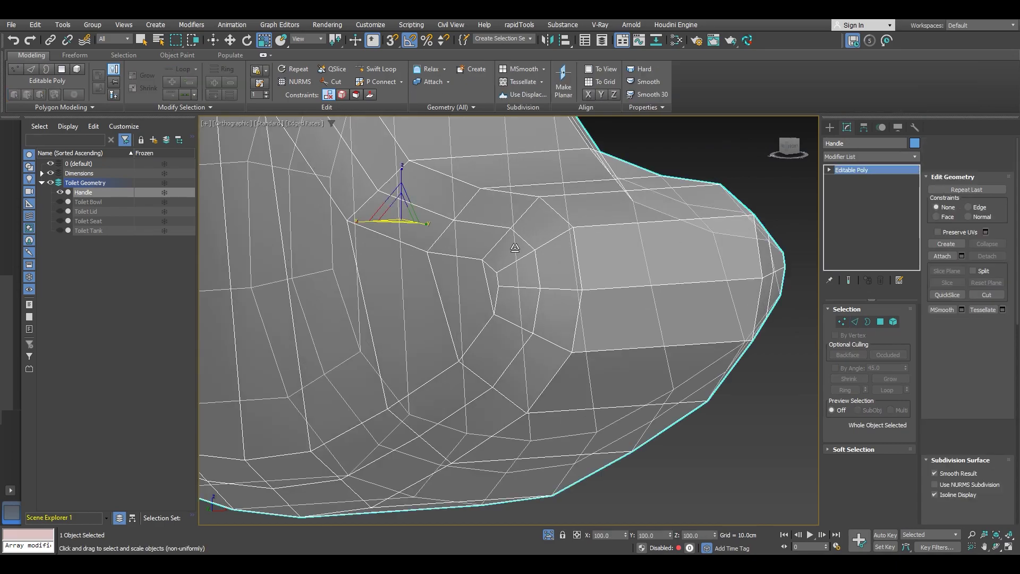
{"action": "double_click", "coordinate": [547, 208]}
{"action": "scroll", "coordinate": [547, 208], "scroll_direction": "down", "scroll_amount": 4}
{"action": "middle_click_drag", "start_coordinate": [547, 208], "coordinate": [540, 218], "text": "alt"}
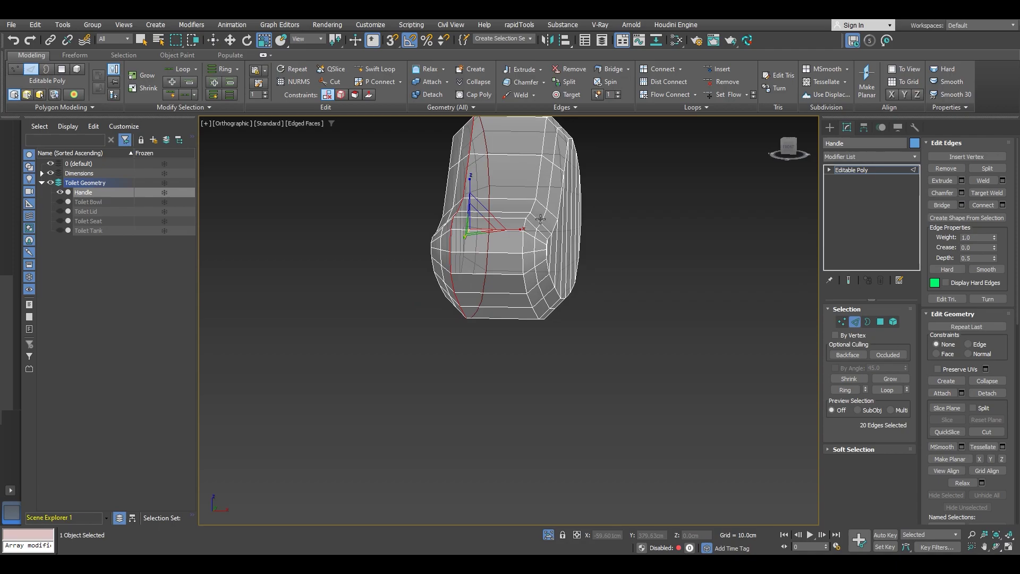
{"action": "scroll", "coordinate": [541, 218], "scroll_direction": "up", "scroll_amount": 3}
{"action": "double_click", "coordinate": [526, 196], "text": "ctrl"}
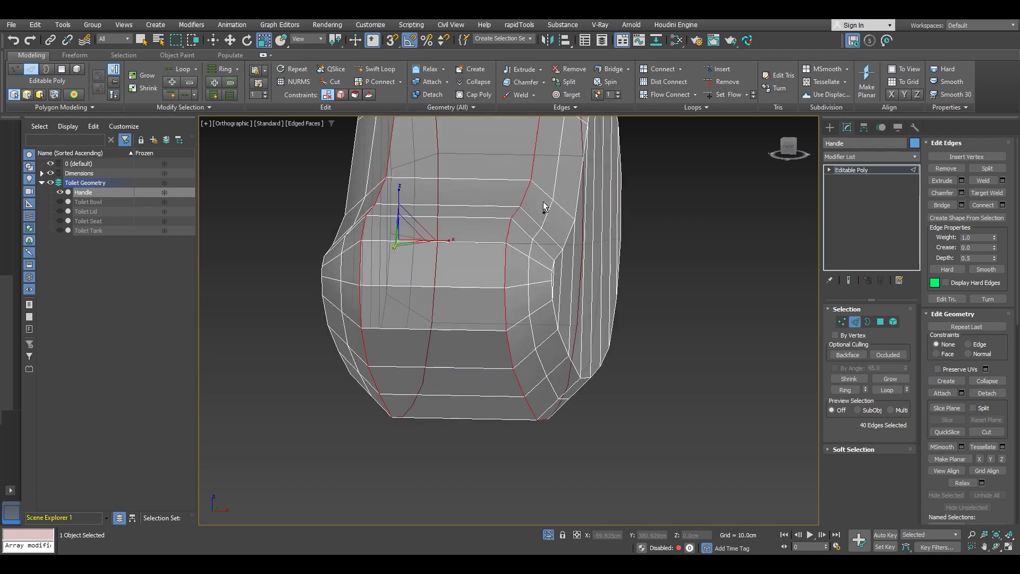
- Chamfer the two side-band edge loops by 0.1 cm with a tension of 0.5
{"action": "left_click", "coordinate": [962, 193]}
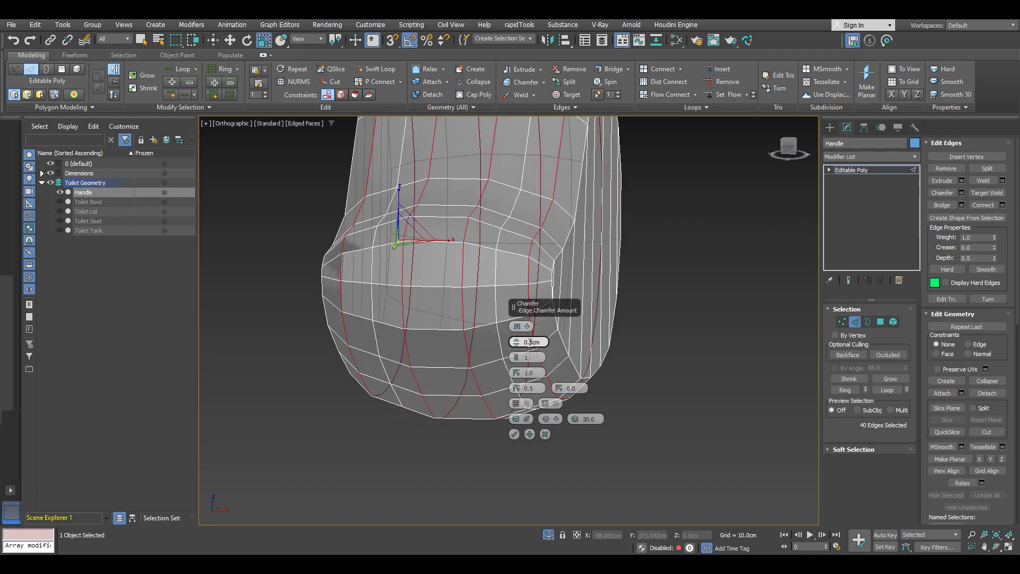
{"action": "left_click_drag", "start_coordinate": [530, 342], "coordinate": [541, 341]}
{"action": "type", "text": ".15"}
{"action": "key", "text": "Return"}
{"action": "type", "text": ".1"}
{"action": "key", "text": "Return"}
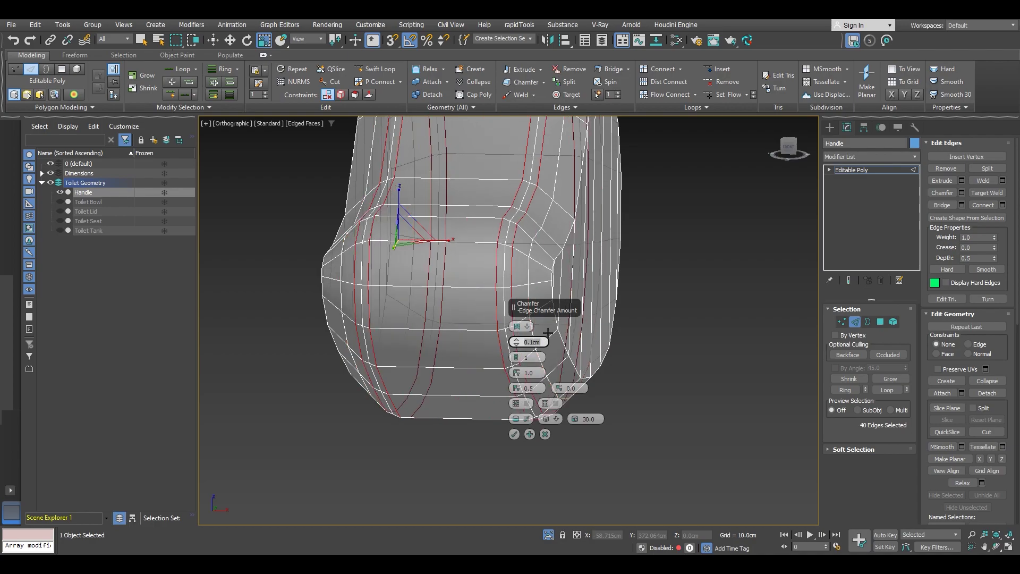
{"action": "left_click", "coordinate": [534, 373]}
{"action": "type", "text": ".5"}
{"action": "key", "text": "Return"}
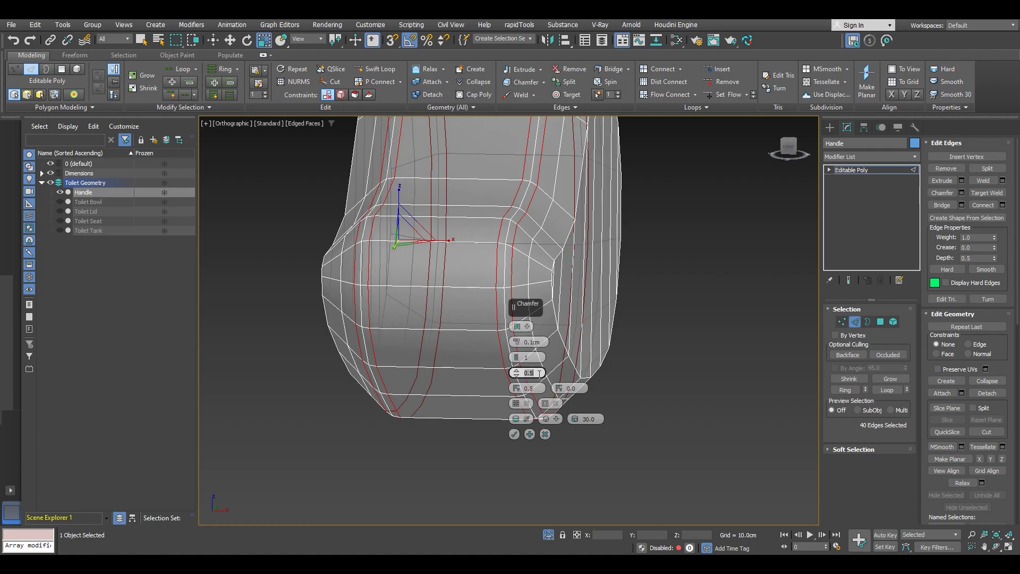
{"action": "left_click", "coordinate": [514, 434]}
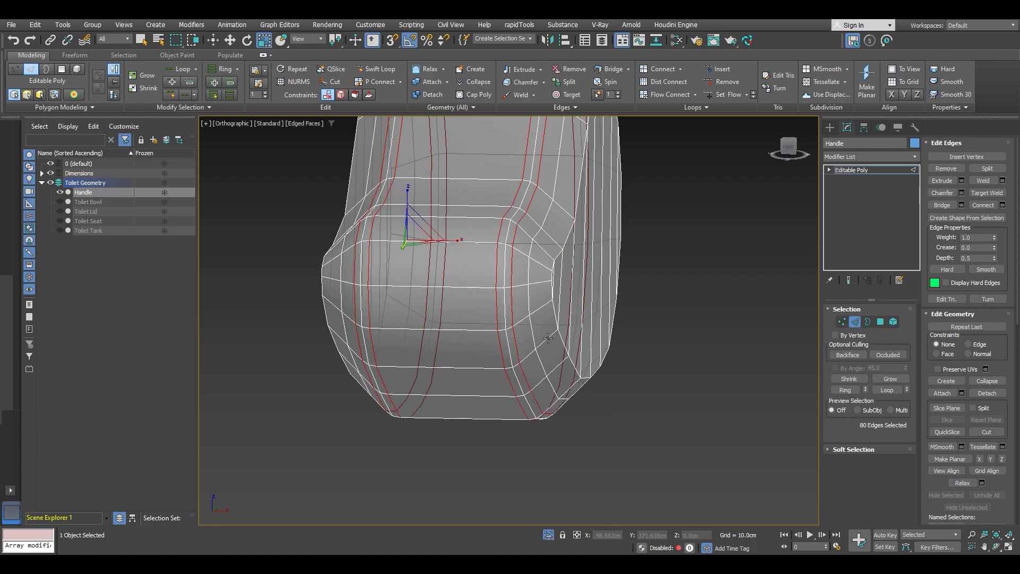
- Select the complete edge outline of the handle's first flat face, including the short edges at both rounded ends
{"action": "middle_click_drag", "start_coordinate": [548, 328], "coordinate": [513, 329], "text": "alt"}
{"action": "key", "text": "2"}
{"action": "key", "text": "2"}
{"action": "double_click", "coordinate": [370, 315]}
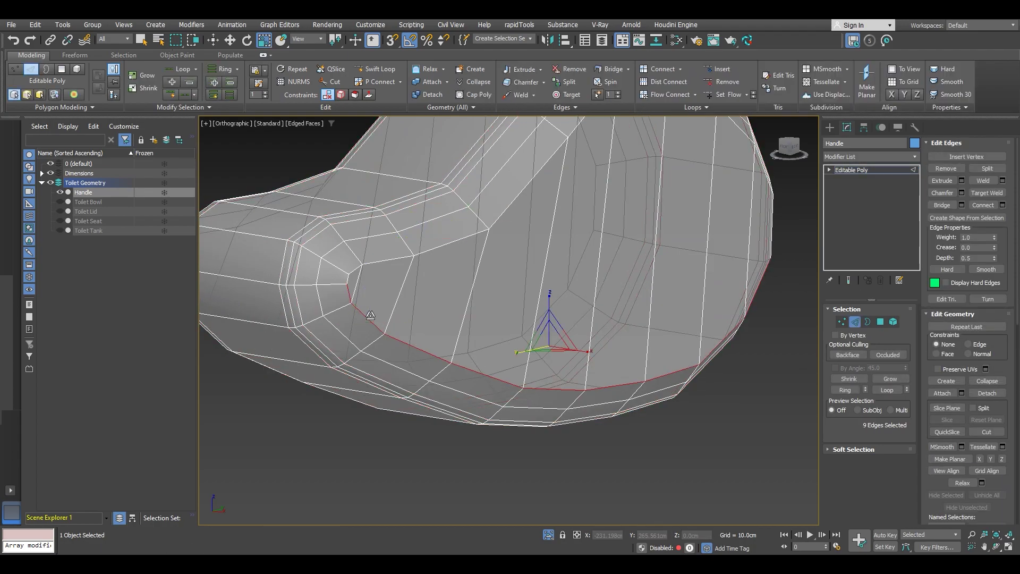
{"action": "left_click", "coordinate": [349, 277], "text": "ctrl"}
{"action": "double_click", "coordinate": [355, 269], "text": "ctrl"}
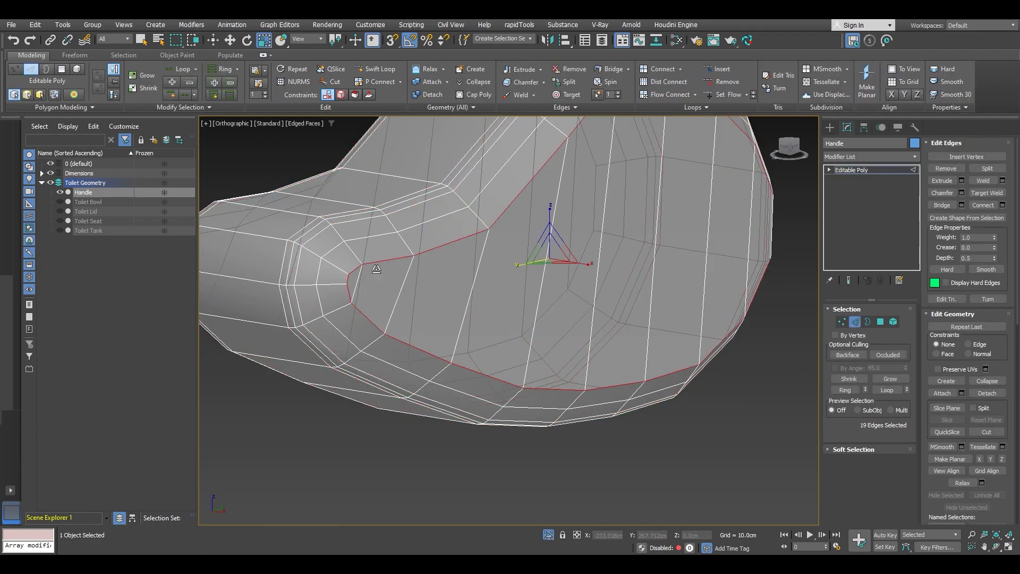
{"action": "scroll", "coordinate": [388, 268], "scroll_direction": "down", "scroll_amount": 5}
{"action": "middle_click_drag", "start_coordinate": [536, 274], "coordinate": [487, 276], "text": "alt"}
{"action": "scroll", "coordinate": [579, 284], "scroll_direction": "up", "scroll_amount": 5}
{"action": "left_click", "coordinate": [574, 263], "text": "ctrl"}
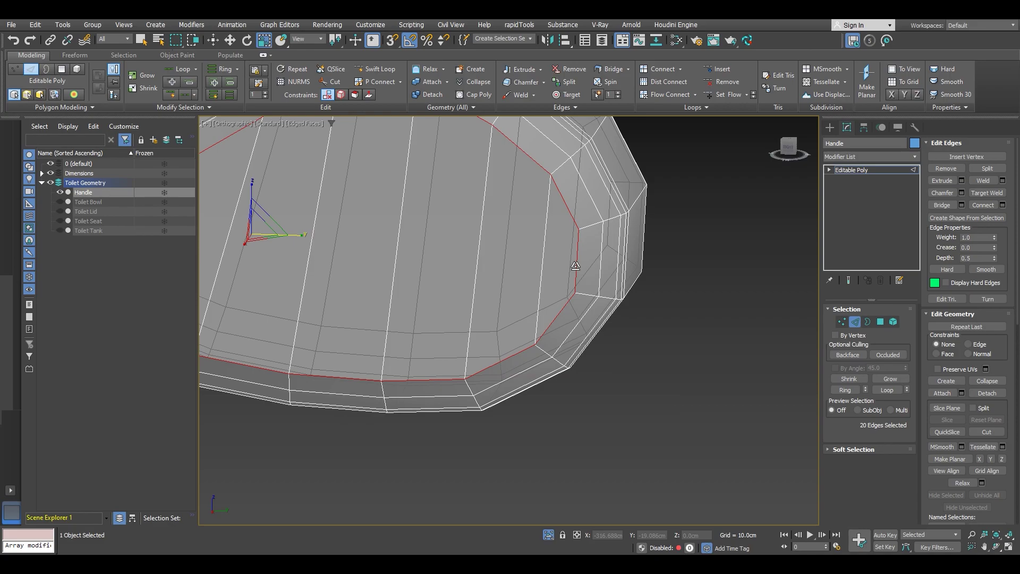
- Add the complete edge outline of the opposite flat face to the selection
{"action": "scroll", "coordinate": [575, 263], "scroll_direction": "down", "scroll_amount": 5}
{"action": "middle_click_drag", "start_coordinate": [574, 263], "coordinate": [499, 268], "text": "alt"}
{"action": "scroll", "coordinate": [433, 276], "scroll_direction": "up", "scroll_amount": 4}
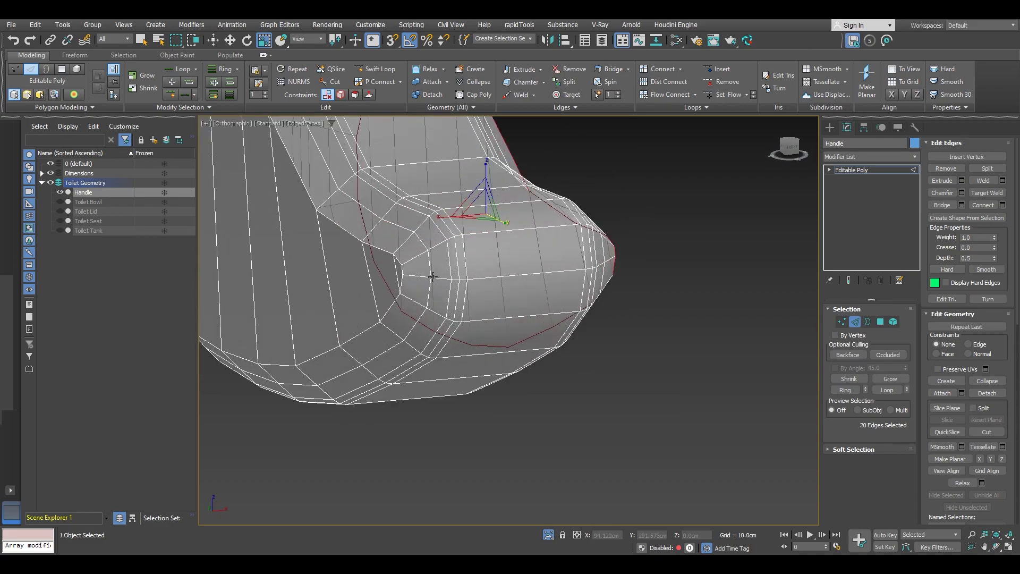
{"action": "double_click", "coordinate": [398, 263], "text": "ctrl"}
{"action": "double_click", "coordinate": [401, 285], "text": "ctrl"}
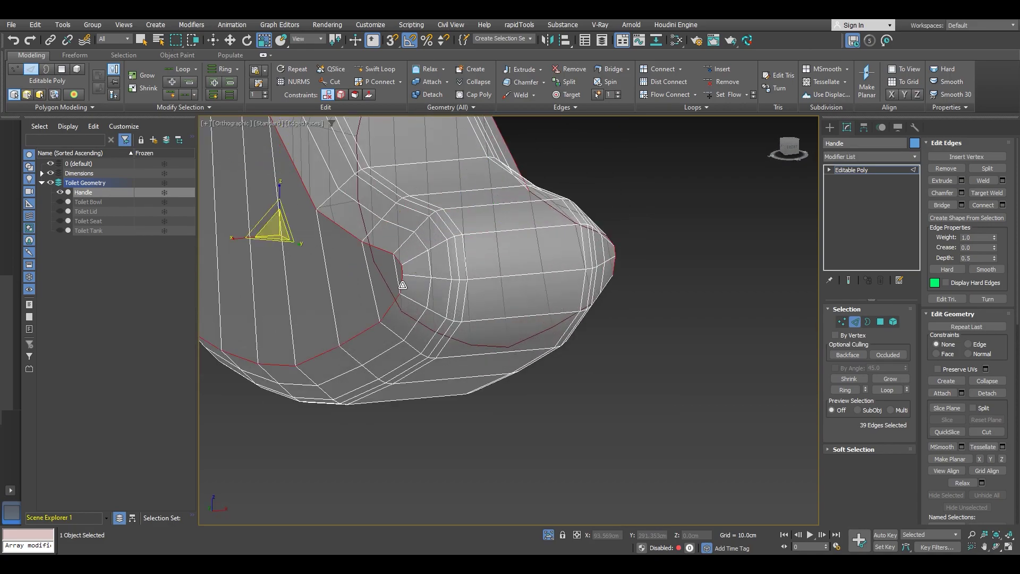
{"action": "scroll", "coordinate": [401, 283], "scroll_direction": "down", "scroll_amount": 2}
{"action": "middle_click_drag", "start_coordinate": [340, 277], "coordinate": [422, 273], "text": "alt"}
{"action": "scroll", "coordinate": [319, 271], "scroll_direction": "up", "scroll_amount": 4}
{"action": "left_click", "coordinate": [308, 272], "text": "ctrl"}
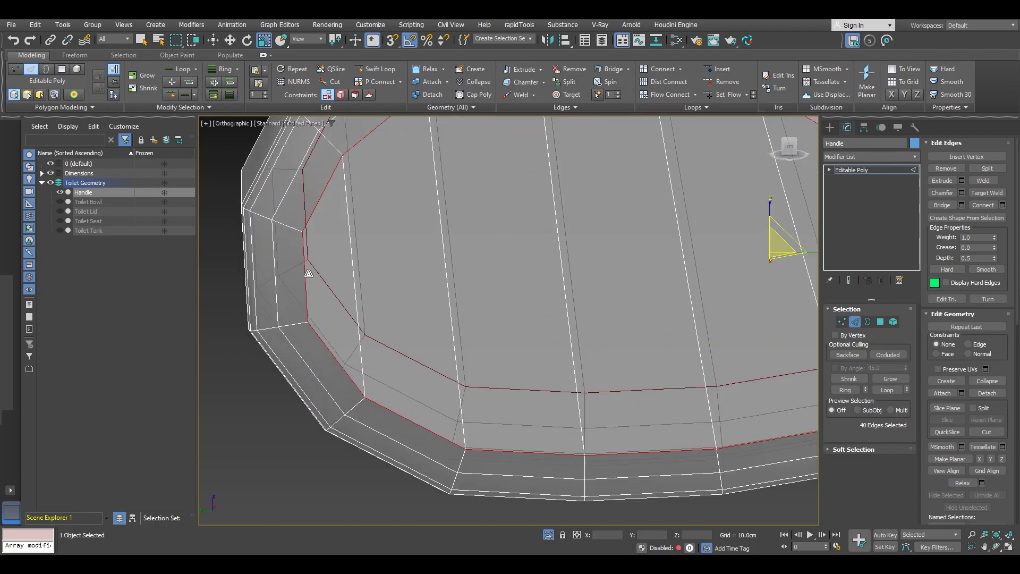
- Chamfer both flat-face outlines by 0.1 cm with a tension of 0.5 and check the shading without edged faces
{"action": "middle_click_drag", "start_coordinate": [307, 271], "coordinate": [448, 302], "text": "alt"}
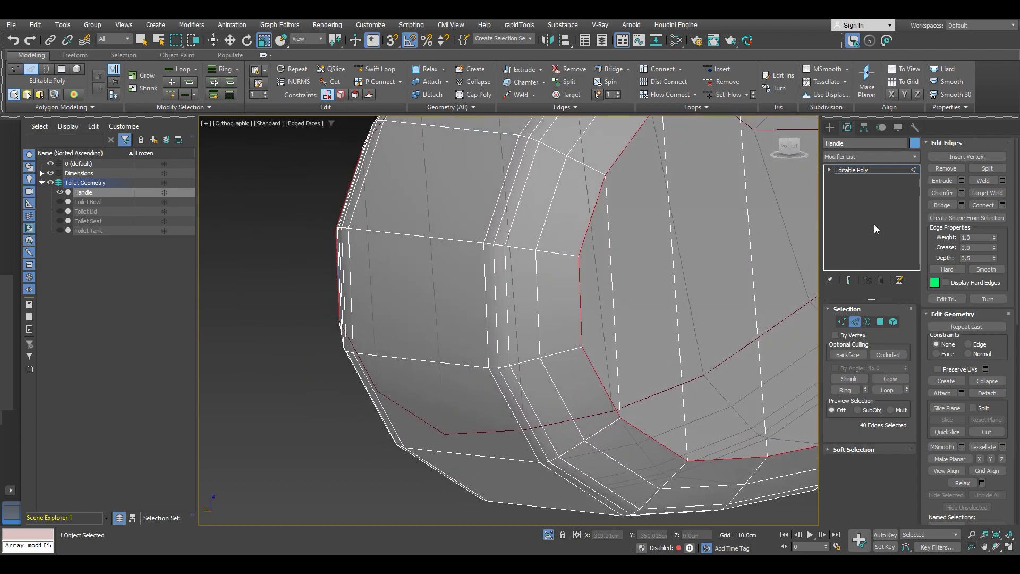
{"action": "left_click", "coordinate": [962, 193]}
{"action": "scroll", "coordinate": [581, 323], "scroll_direction": "down", "scroll_amount": 5}
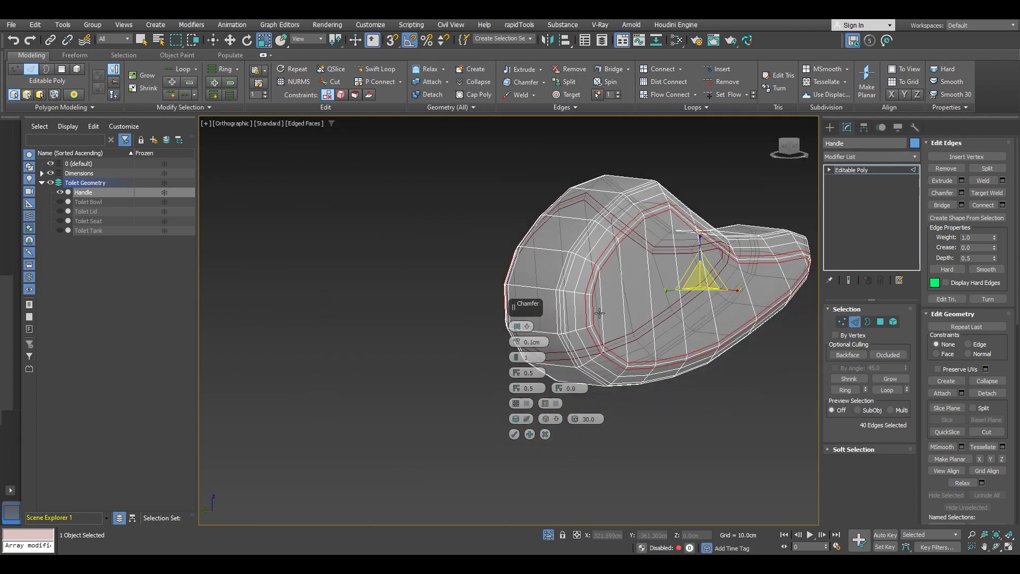
{"action": "middle_click_drag", "start_coordinate": [645, 319], "coordinate": [494, 306], "text": "alt"}
{"action": "scroll", "coordinate": [703, 271], "scroll_direction": "up", "scroll_amount": 6}
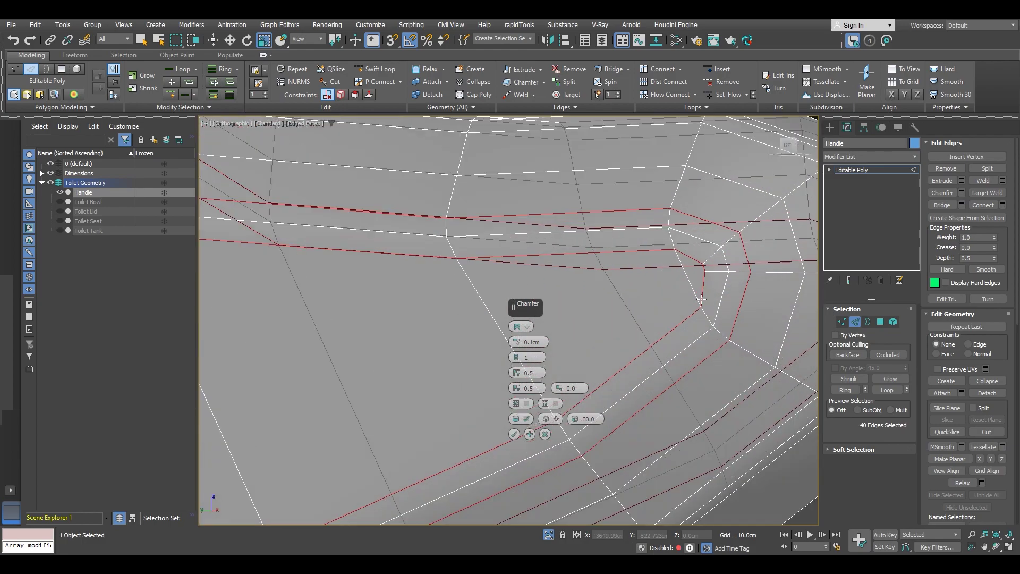
{"action": "left_click", "coordinate": [515, 435]}
{"action": "scroll", "coordinate": [601, 359], "scroll_direction": "down", "scroll_amount": 5}
{"action": "middle_click_drag", "start_coordinate": [622, 367], "coordinate": [560, 386], "text": "alt"}
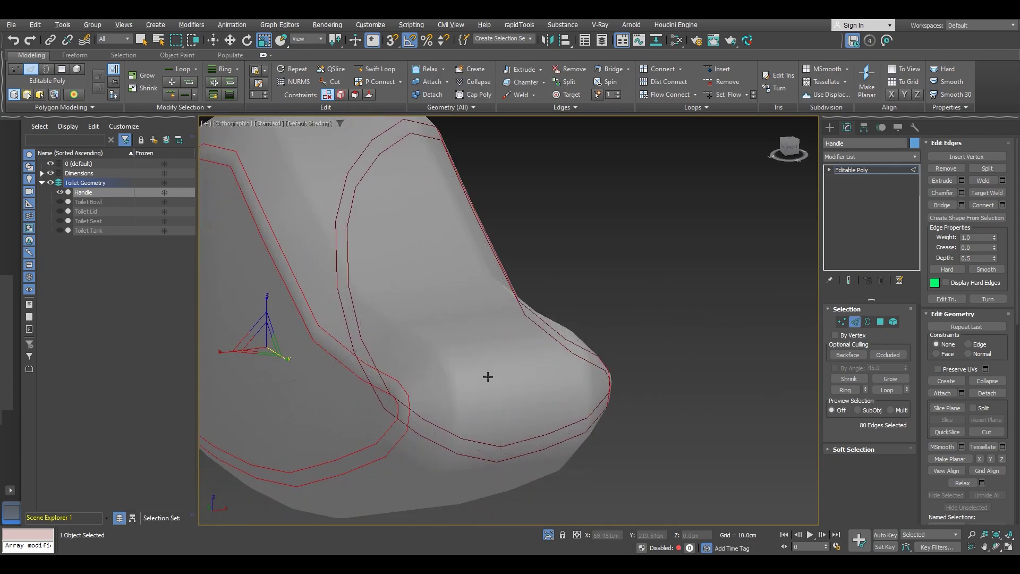
{"action": "mouse_move", "coordinate": [504, 351]}
{"action": "middle_mouse_down"}
{"action": "mouse_move", "coordinate": [543, 339]}
{"action": "mouse_move", "coordinate": [549, 321]}
{"action": "mouse_move", "coordinate": [544, 333]}
{"action": "mouse_move", "coordinate": [509, 333]}
{"action": "mouse_move", "coordinate": [577, 322]}
{"action": "mouse_move", "coordinate": [524, 314]}
{"action": "mouse_move", "coordinate": [560, 314]}
{"action": "middle_mouse_up"}
{"action": "key", "text": "F4"}
{"action": "key", "text": "F4"}
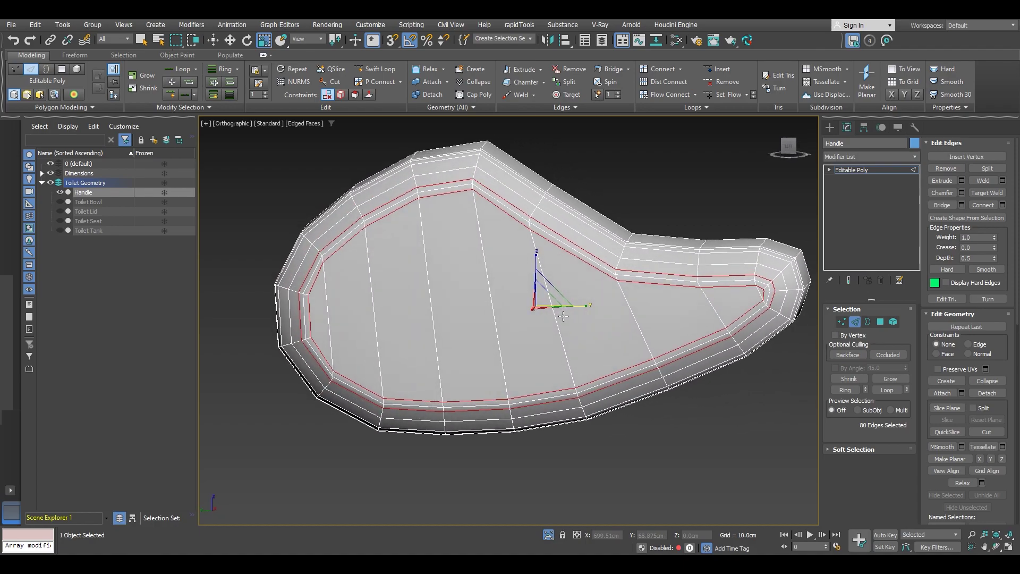
- Convert the Handle to an Editable Poly
{"action": "right_click", "coordinate": [493, 304]}
{"action": "mouse_move", "coordinate": [532, 436]}
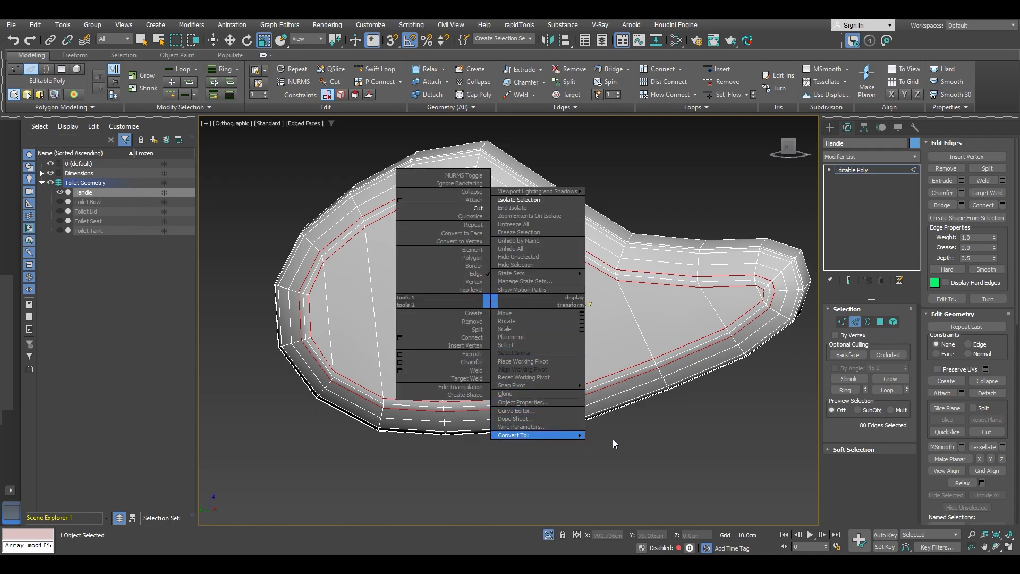
{"action": "left_click", "coordinate": [613, 443]}
- Select the nine polygons of the handle's flat face, from the wide end to the narrow tip
{"action": "middle_click_drag", "start_coordinate": [599, 396], "coordinate": [544, 340], "text": "alt"}
{"action": "key", "text": "4"}
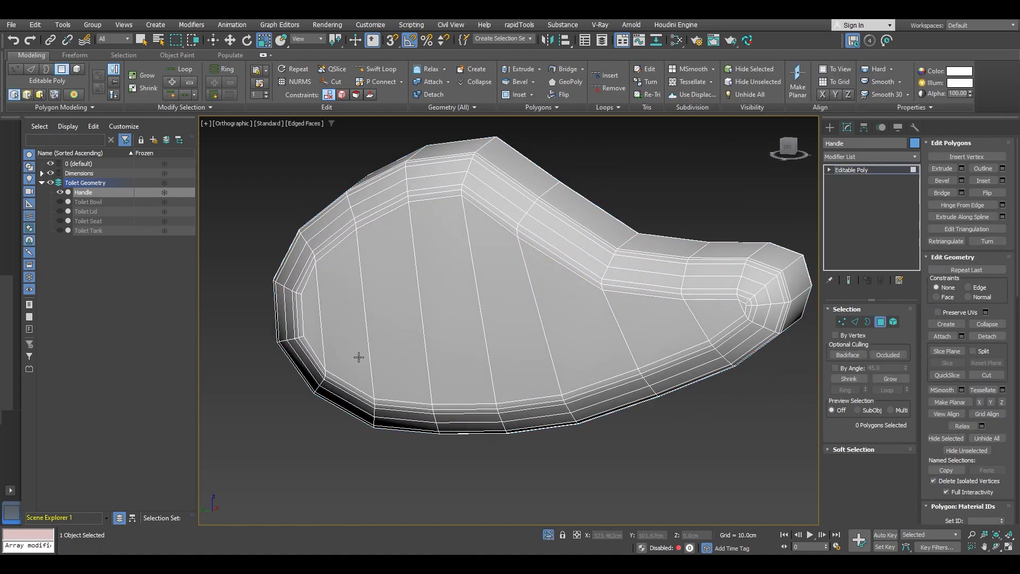
{"action": "left_click", "coordinate": [317, 324]}
{"action": "key", "text": "shift"}
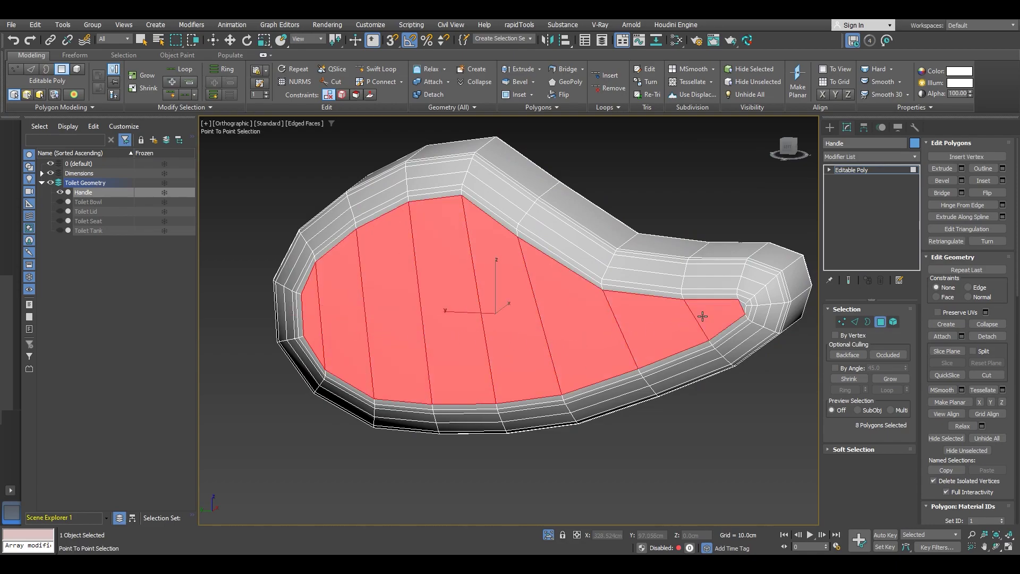
{"action": "left_click", "coordinate": [742, 307], "text": "shift"}
{"action": "key", "text": "r"}
{"action": "scroll", "coordinate": [737, 308], "scroll_direction": "up", "scroll_amount": 4}
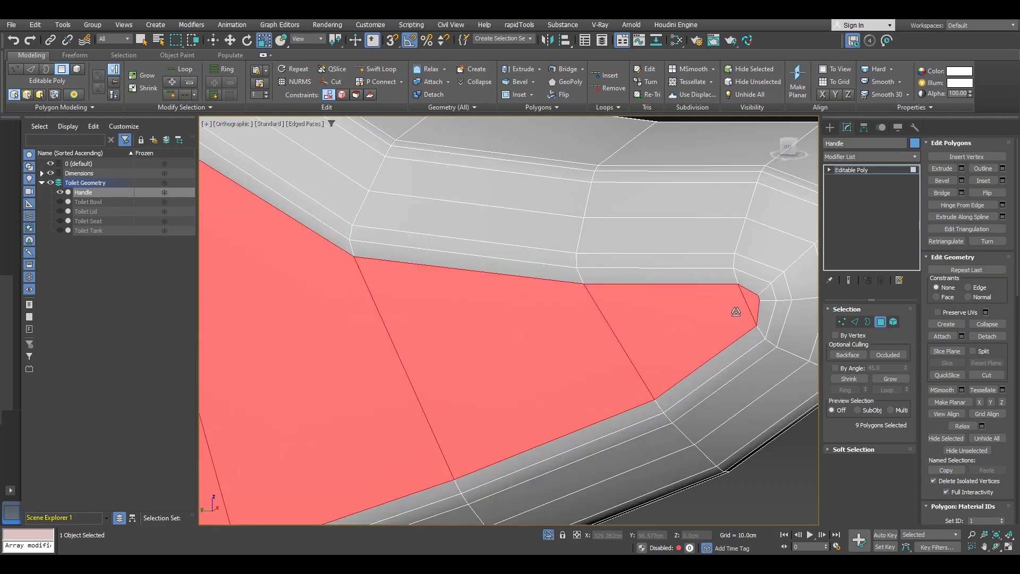
- Inset the selected polygons of the handle's flat face by 0.1 cm
{"action": "left_click", "coordinate": [1002, 180]}
{"action": "right_click", "coordinate": [517, 346]}
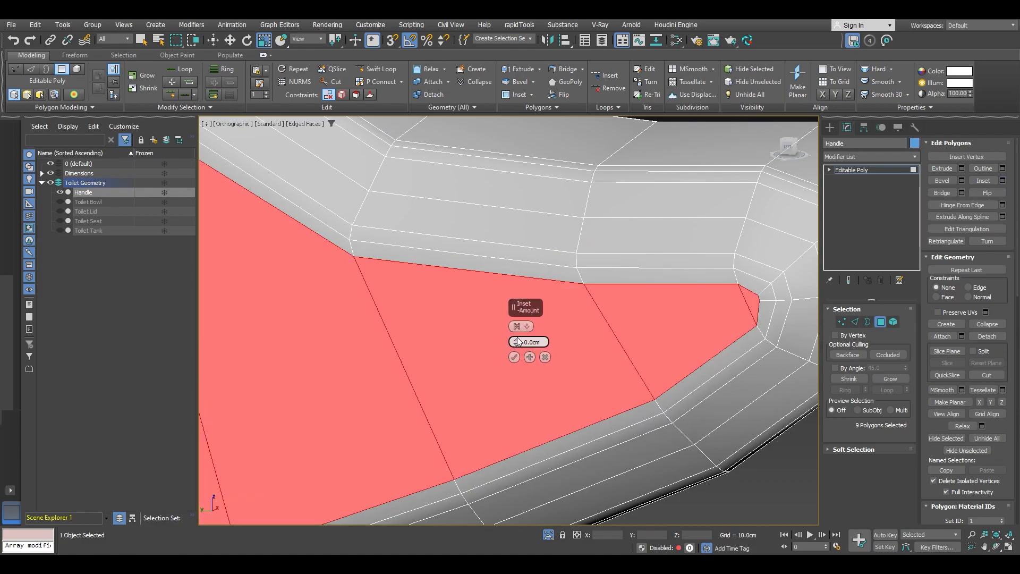
{"action": "mouse_move", "coordinate": [519, 342]}
{"action": "left_mouse_down"}
{"action": "mouse_move", "coordinate": [517, 325]}
{"action": "mouse_move", "coordinate": [518, 344]}
{"action": "left_mouse_up"}
{"action": "double_click", "coordinate": [533, 342]}
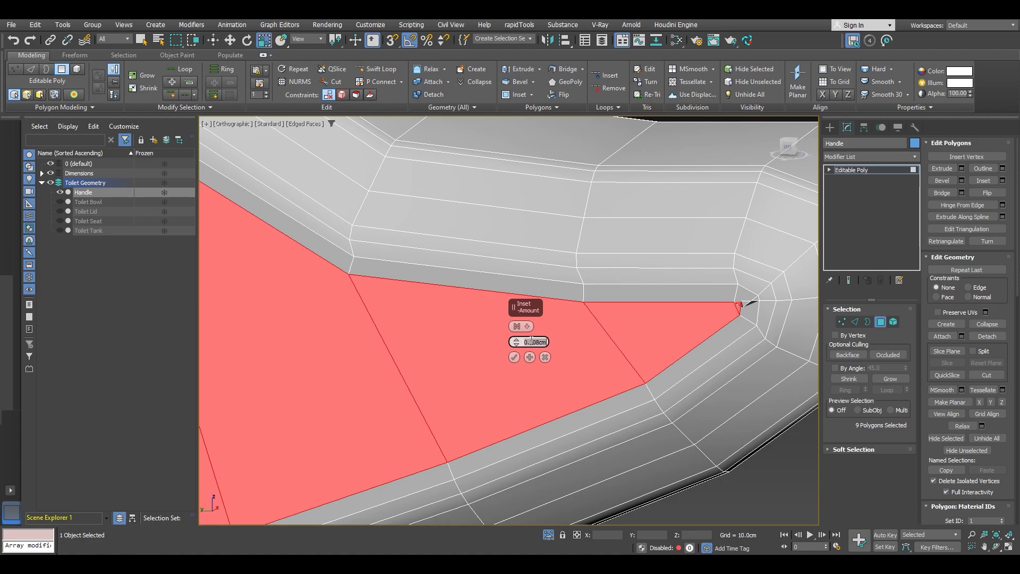
{"action": "type", "text": ".1"}
{"action": "key", "text": "Return"}
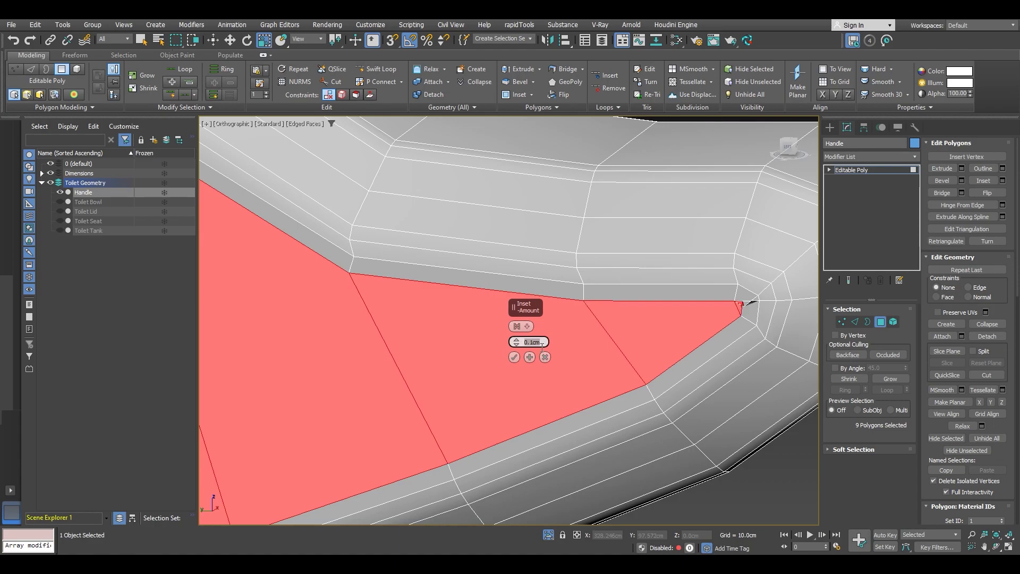
{"action": "left_click", "coordinate": [515, 356]}
- Inspect the overlapping vertices at the inset's narrow tip in shaded and wireframe views
{"action": "scroll", "coordinate": [740, 303], "scroll_direction": "up", "scroll_amount": 8}
{"action": "key", "text": "1"}
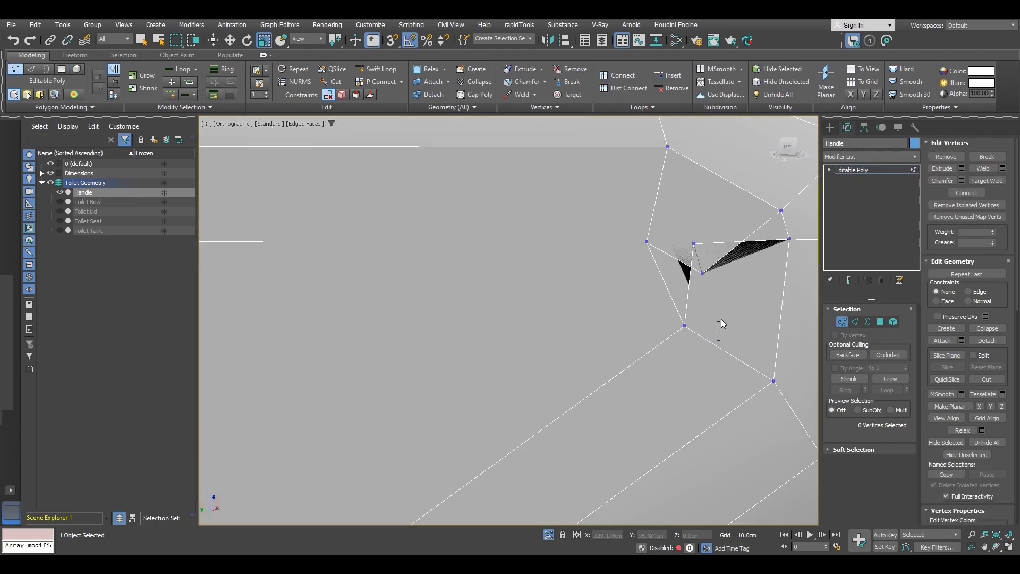
{"action": "left_click_drag", "start_coordinate": [720, 321], "coordinate": [638, 226]}
{"action": "scroll", "coordinate": [665, 284], "scroll_direction": "down", "scroll_amount": 3}
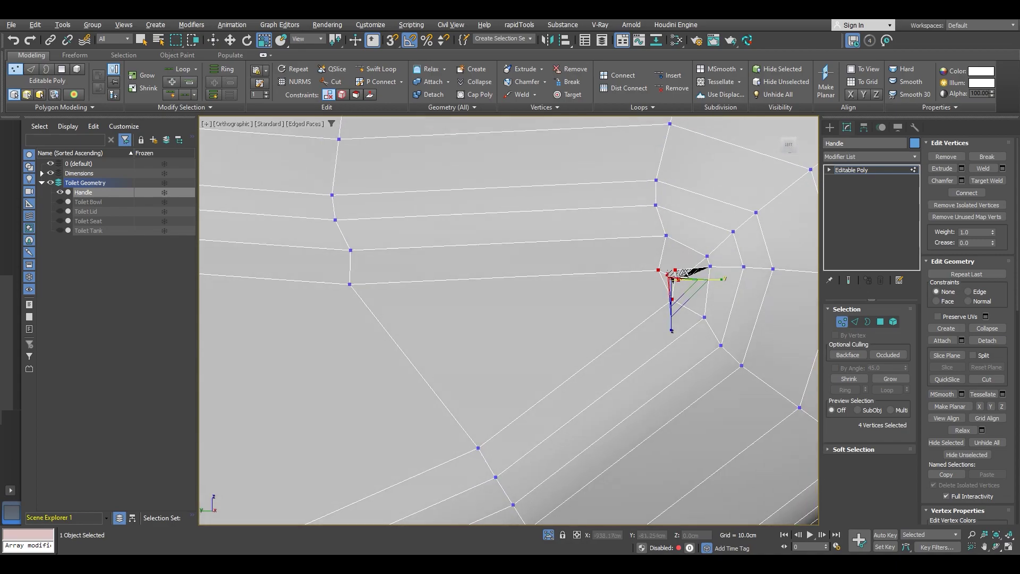
{"action": "left_click", "coordinate": [789, 145]}
{"action": "scroll", "coordinate": [706, 352], "scroll_direction": "down", "scroll_amount": 8}
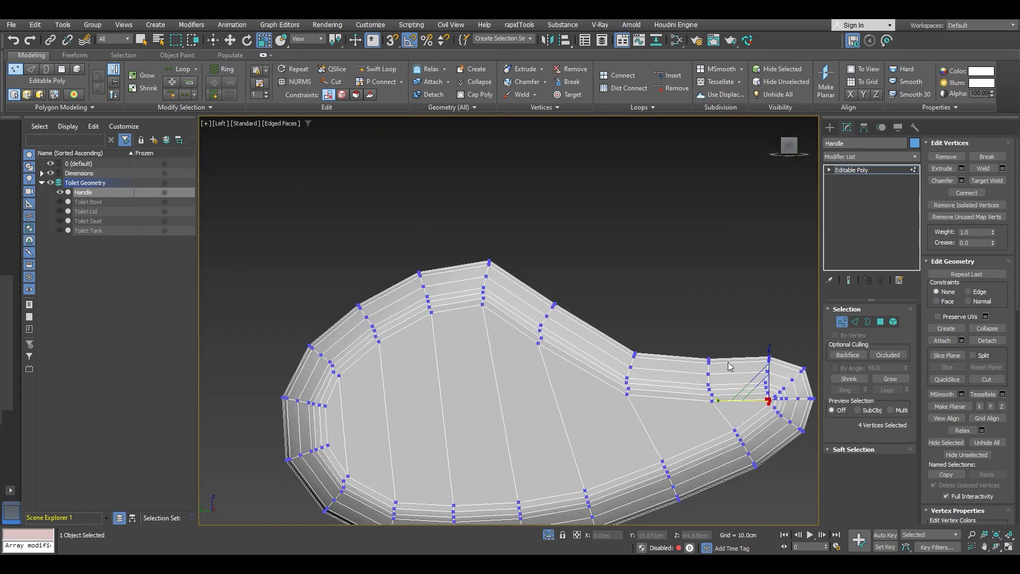
{"action": "middle_click_drag", "start_coordinate": [727, 362], "coordinate": [588, 282]}
{"action": "key", "text": "F3"}
{"action": "scroll", "coordinate": [630, 318], "scroll_direction": "up", "scroll_amount": 10}
{"action": "left_click_drag", "start_coordinate": [542, 425], "coordinate": [655, 319]}
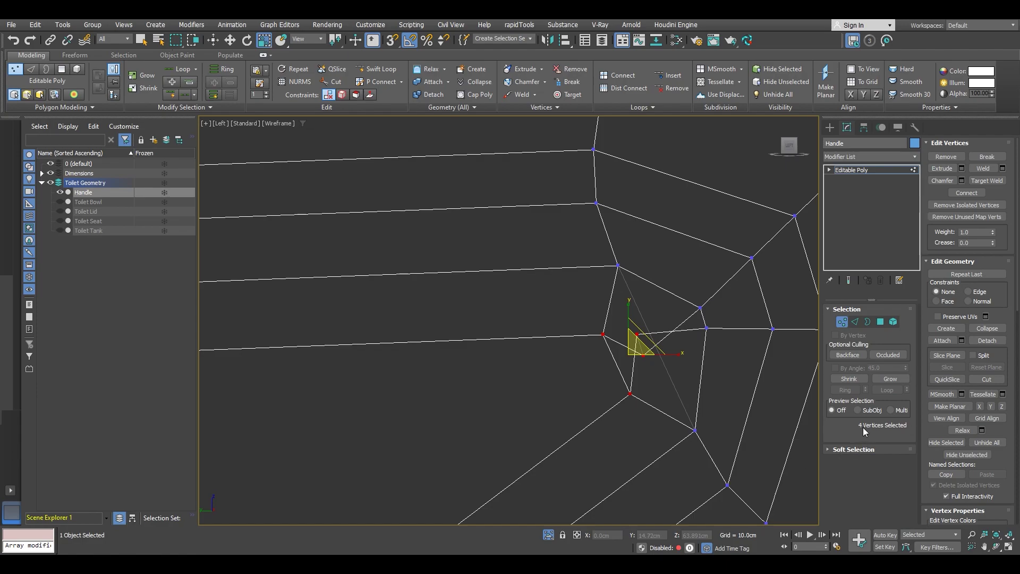
{"action": "key", "text": "F3"}
{"action": "scroll", "coordinate": [626, 358], "scroll_direction": "down", "scroll_amount": 6}
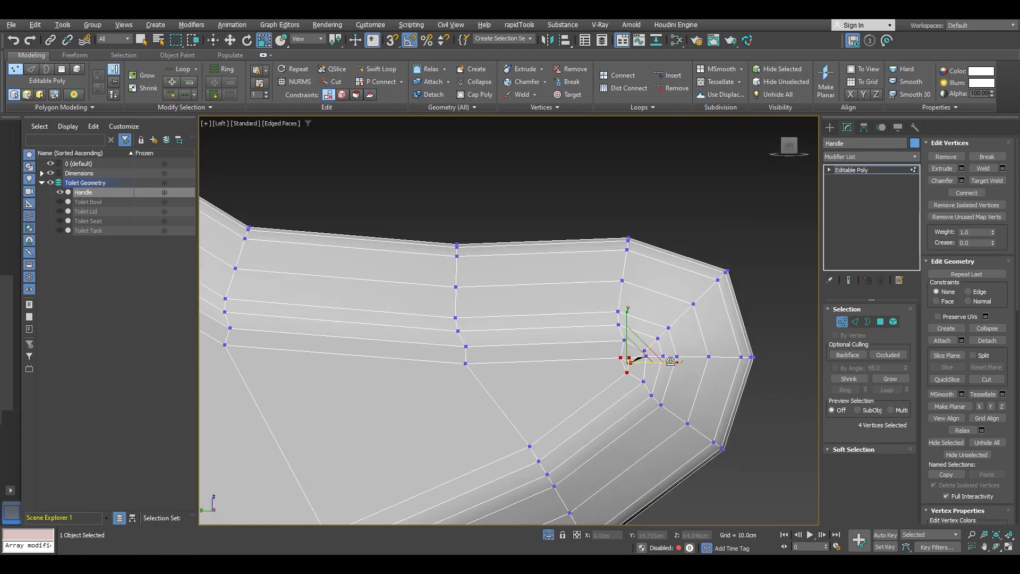
{"action": "middle_click_drag", "start_coordinate": [667, 358], "coordinate": [589, 374], "text": "alt"}
{"action": "scroll", "coordinate": [674, 371], "scroll_direction": "down", "scroll_amount": 2}
{"action": "middle_click_drag", "start_coordinate": [678, 373], "coordinate": [553, 366]}
{"action": "key", "text": "F3"}
{"action": "scroll", "coordinate": [561, 364], "scroll_direction": "up", "scroll_amount": 10}
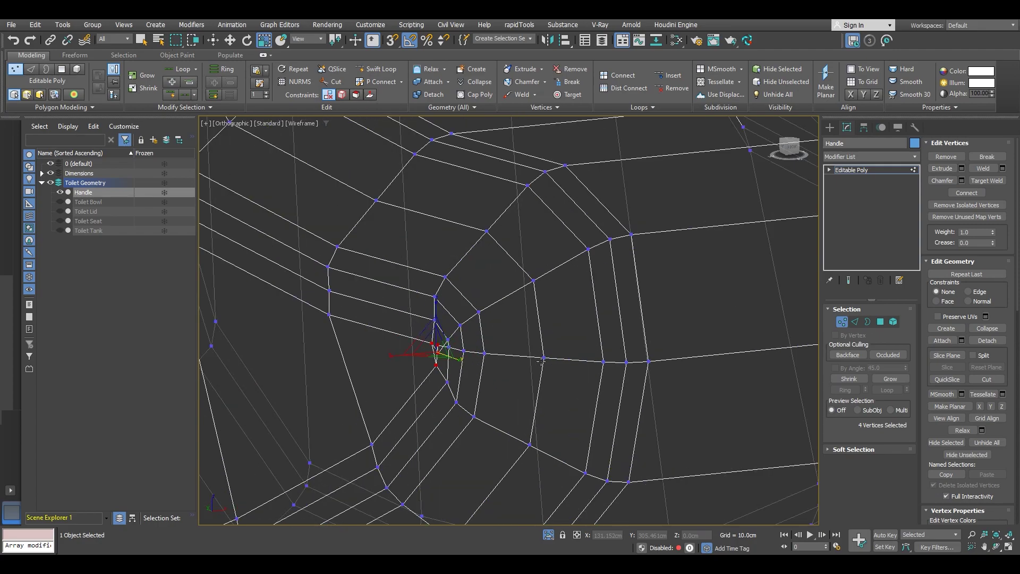
{"action": "key", "text": "F3"}
- Collapse the four overlapping vertices at the inset's narrow tip into a single vertex
{"action": "left_click", "coordinate": [397, 400]}
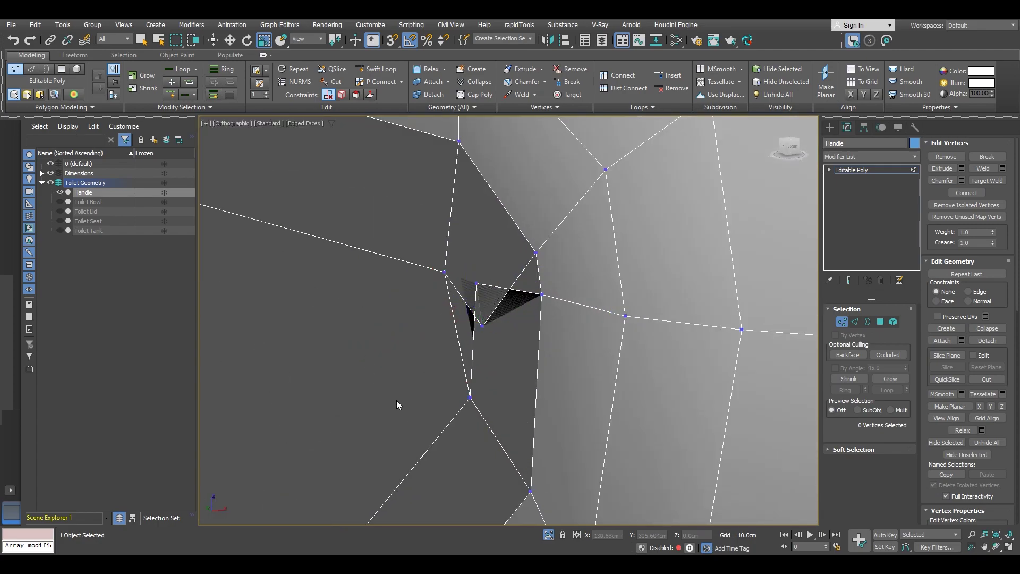
{"action": "left_click_drag", "start_coordinate": [476, 294], "coordinate": [484, 268]}
{"action": "key", "text": "F3"}
{"action": "left_click", "coordinate": [987, 328]}
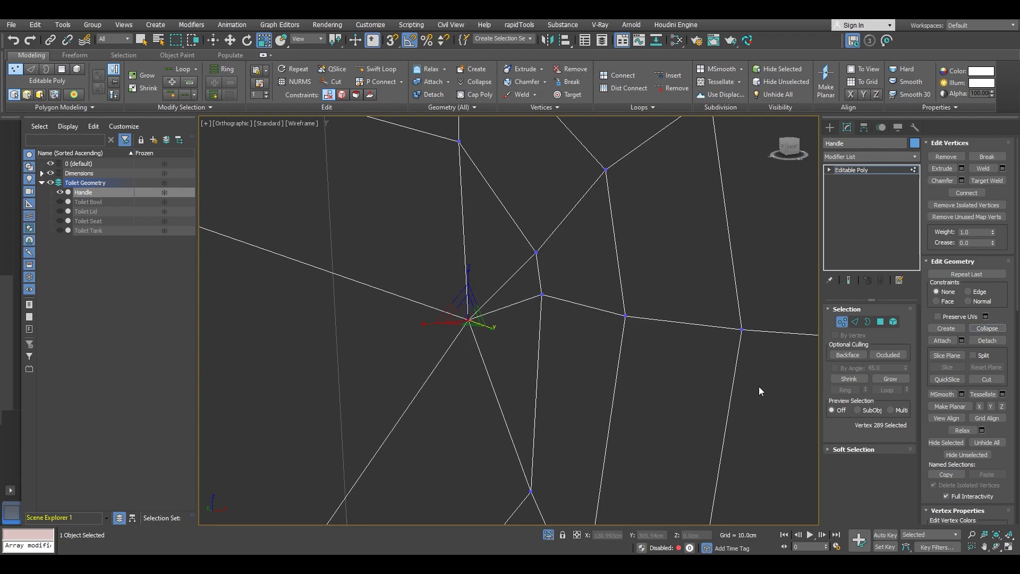
- Try to collapse the short edge on the flat face's outline at the narrow tip
{"action": "scroll", "coordinate": [531, 346], "scroll_direction": "up", "scroll_amount": 3}
{"action": "key", "text": "2"}
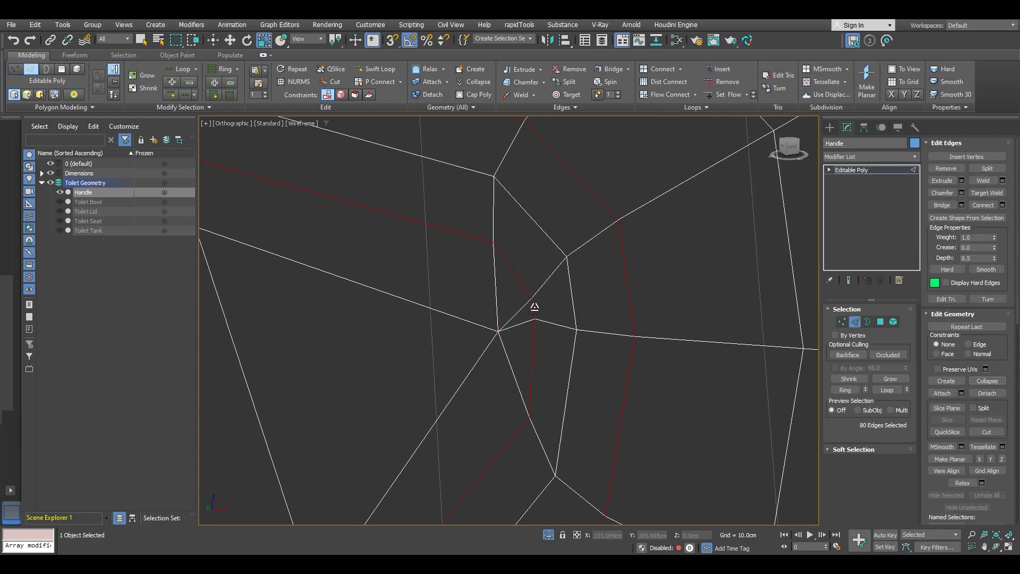
{"action": "scroll", "coordinate": [535, 307], "scroll_direction": "down", "scroll_amount": 5}
{"action": "key", "text": "F3"}
{"action": "scroll", "coordinate": [632, 308], "scroll_direction": "up", "scroll_amount": 5}
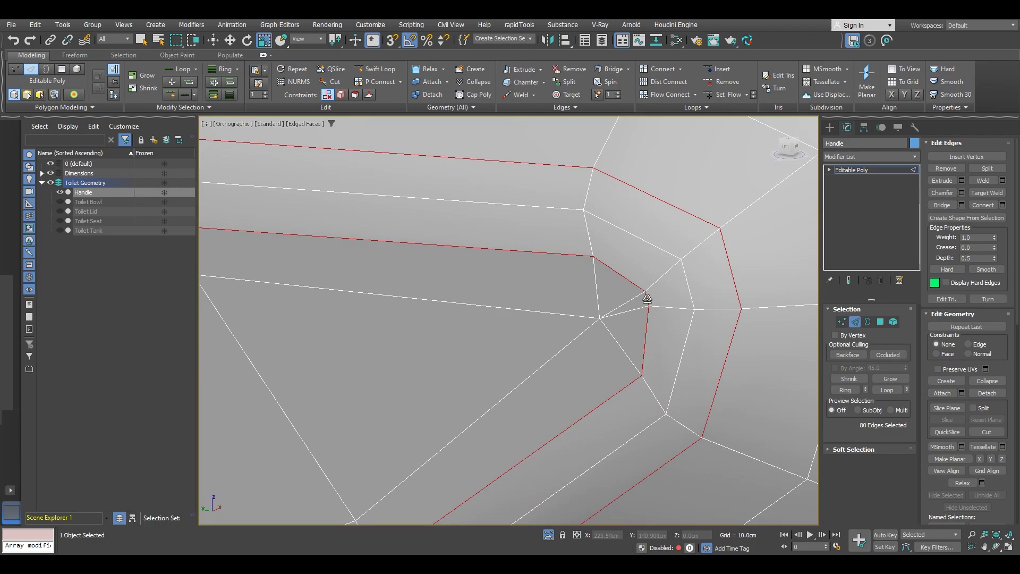
{"action": "left_click", "coordinate": [647, 297]}
{"action": "left_click", "coordinate": [980, 381]}
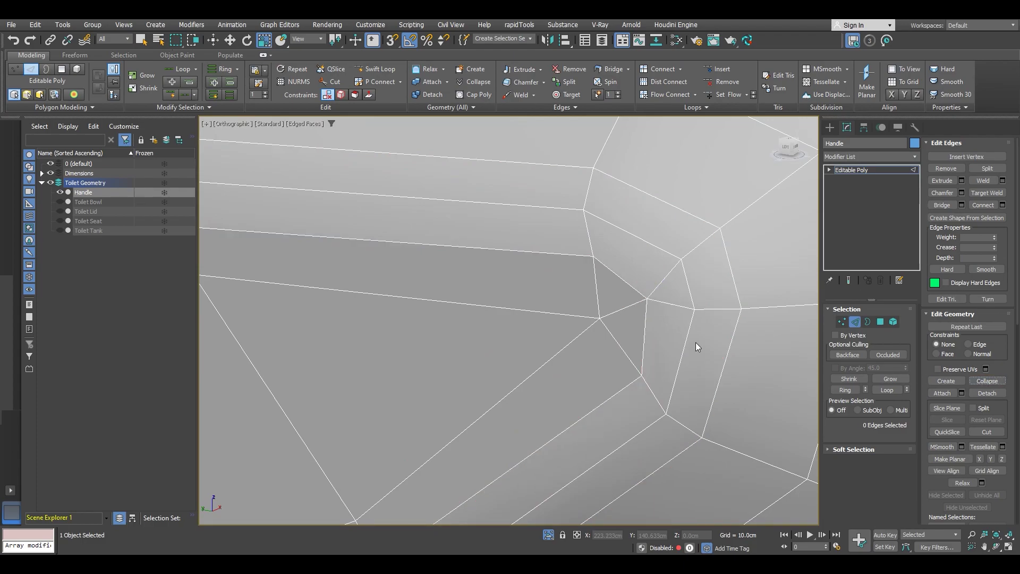
- Try removing the edge between the outline and the inset's tip vertex, check the shading, and undo both tip edge edits
{"action": "left_click", "coordinate": [627, 307]}
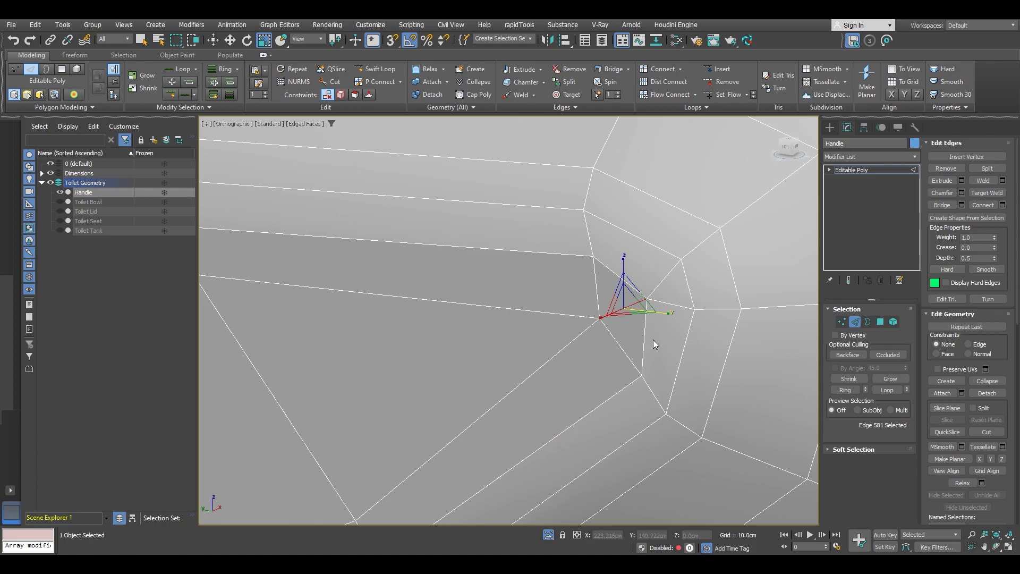
{"action": "key", "text": "BackSpace"}
{"action": "scroll", "coordinate": [646, 338], "scroll_direction": "down", "scroll_amount": 5}
{"action": "key", "text": "F3"}
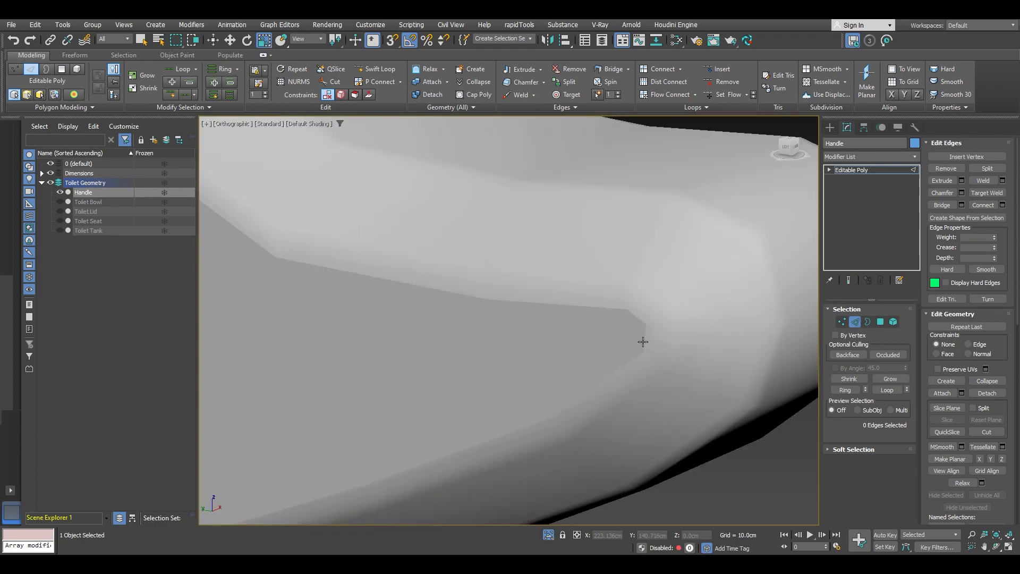
{"action": "key", "text": "F4"}
{"action": "middle_click_drag", "start_coordinate": [685, 349], "coordinate": [606, 341]}
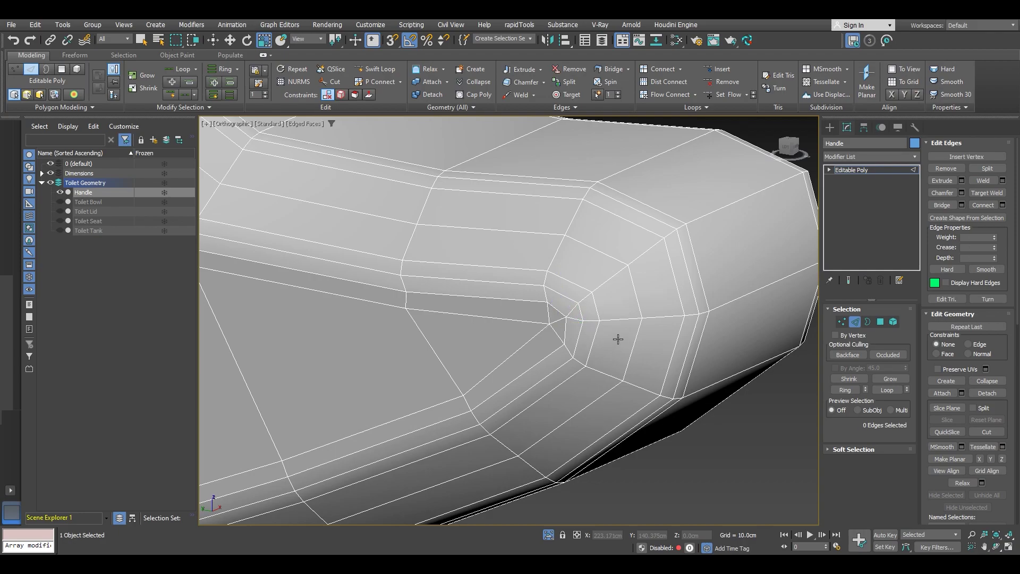
{"action": "key", "text": "ctrl+z"}
{"action": "key", "text": "ctrl+z"}
- Examine the edge flow at the narrow tip on both flat faces and from the handle's end
{"action": "scroll", "coordinate": [551, 319], "scroll_direction": "up", "scroll_amount": 6}
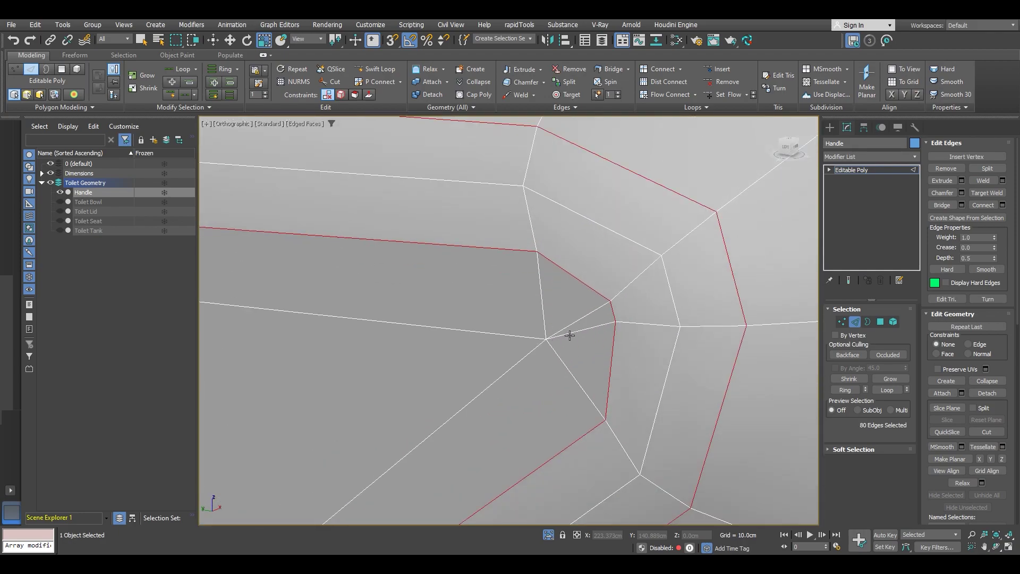
{"action": "scroll", "coordinate": [553, 326], "scroll_direction": "down", "scroll_amount": 4}
{"action": "key", "text": "1"}
{"action": "left_click", "coordinate": [562, 334]}
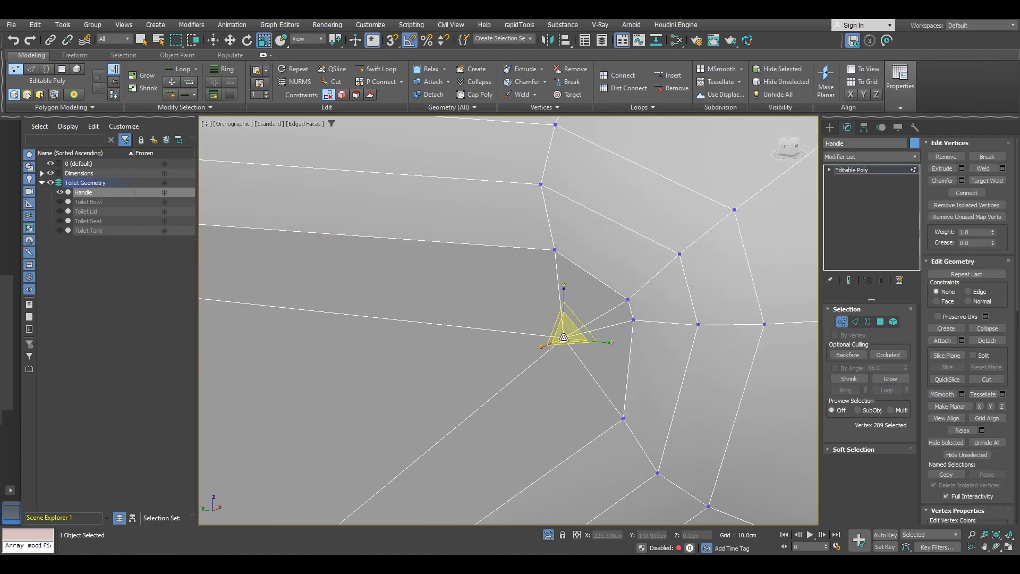
{"action": "middle_click_drag", "start_coordinate": [562, 334], "coordinate": [499, 355], "text": "alt"}
{"action": "scroll", "coordinate": [601, 350], "scroll_direction": "down", "scroll_amount": 5}
{"action": "scroll", "coordinate": [670, 357], "scroll_direction": "up", "scroll_amount": 10}
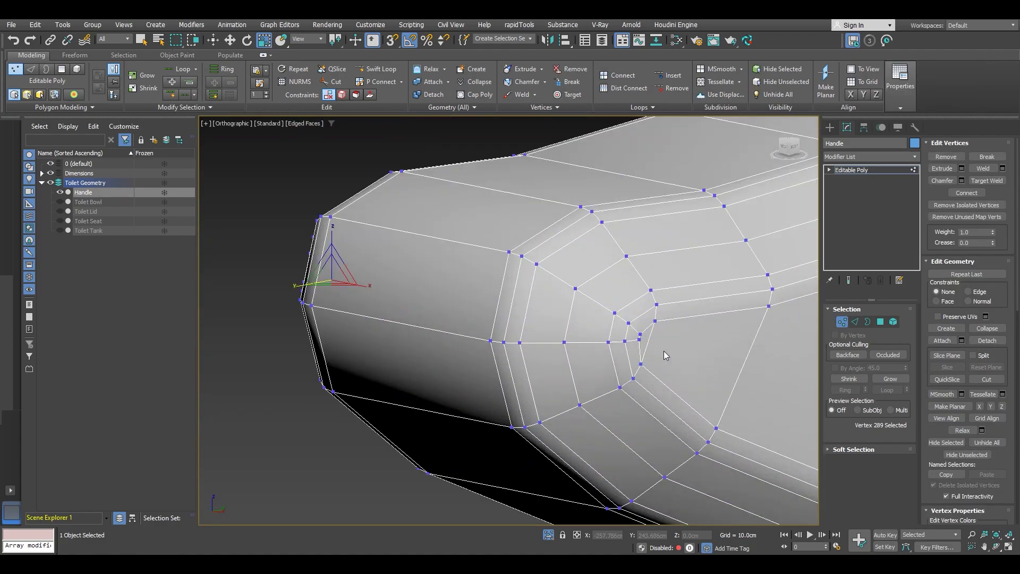
{"action": "scroll", "coordinate": [629, 324], "scroll_direction": "down", "scroll_amount": 6}
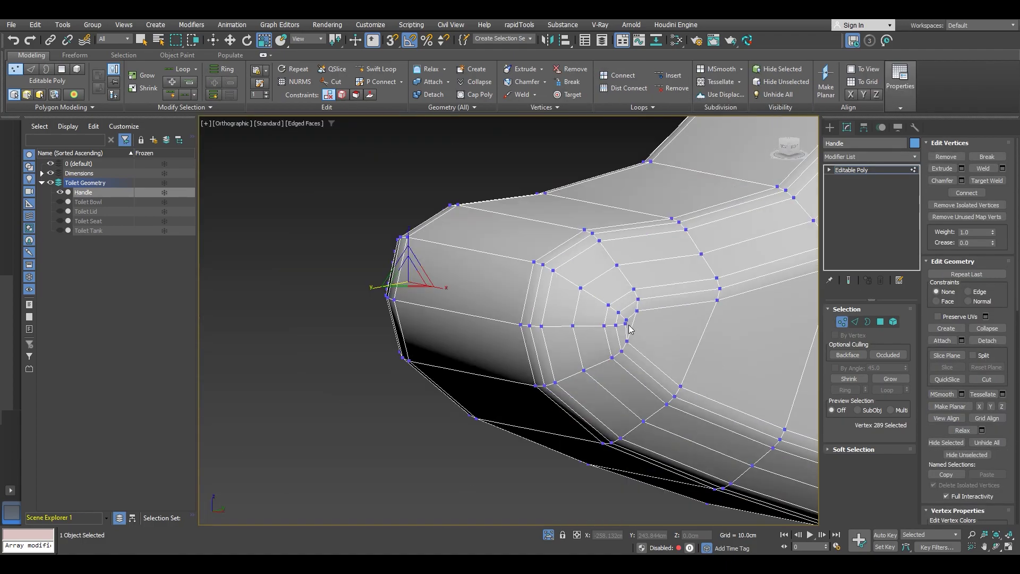
{"action": "middle_click_drag", "start_coordinate": [699, 348], "coordinate": [513, 318]}
{"action": "scroll", "coordinate": [511, 325], "scroll_direction": "down", "scroll_amount": 4}
{"action": "middle_click_drag", "start_coordinate": [609, 327], "coordinate": [542, 326], "text": "alt"}
{"action": "middle_click_drag", "start_coordinate": [388, 320], "coordinate": [546, 310]}
{"action": "key", "text": "F4"}
{"action": "key", "text": "F4"}
{"action": "key", "text": "1"}
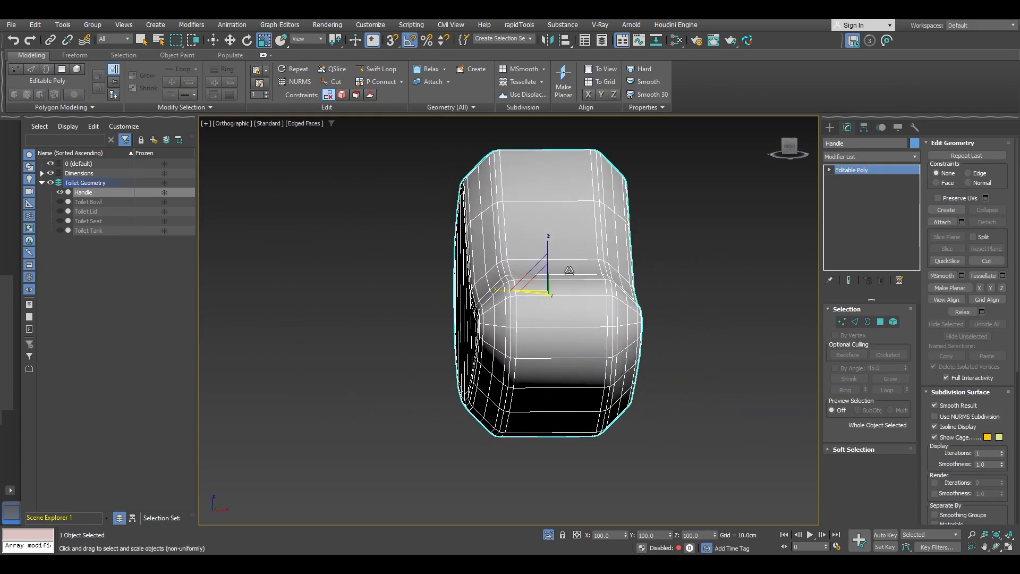
- Connect the ring of edges across the handle's thickness with 2 segments and a pinch of 77
{"action": "scroll", "coordinate": [569, 270], "scroll_direction": "up", "scroll_amount": 2}
{"action": "middle_click_drag", "start_coordinate": [557, 259], "coordinate": [517, 232]}
{"action": "middle_click_drag", "start_coordinate": [530, 232], "coordinate": [549, 458], "text": "alt"}
{"action": "key", "text": "2"}
{"action": "left_click", "coordinate": [503, 233]}
{"action": "left_click", "coordinate": [844, 390]}
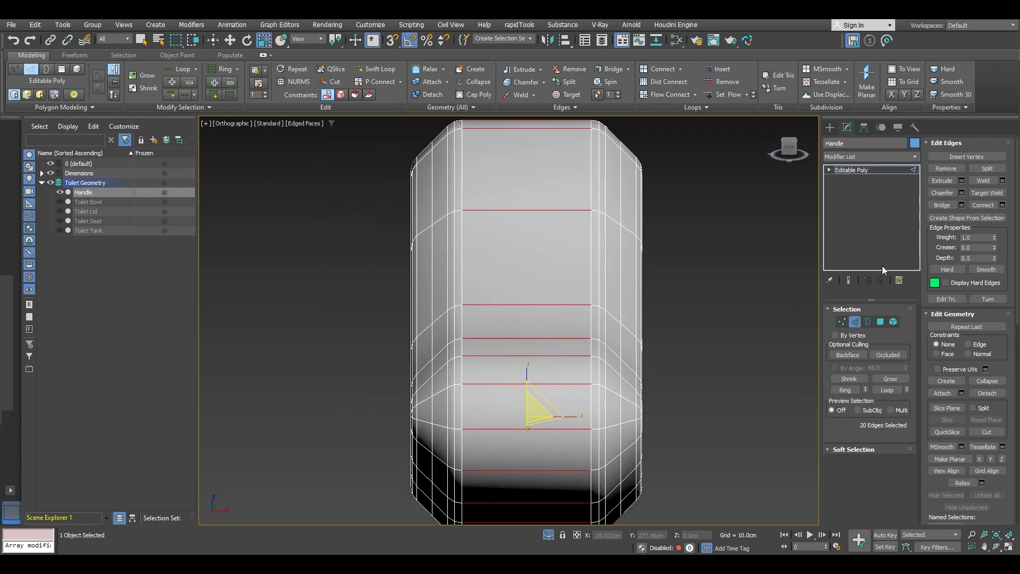
{"action": "left_click", "coordinate": [1002, 205]}
{"action": "left_click", "coordinate": [514, 323]}
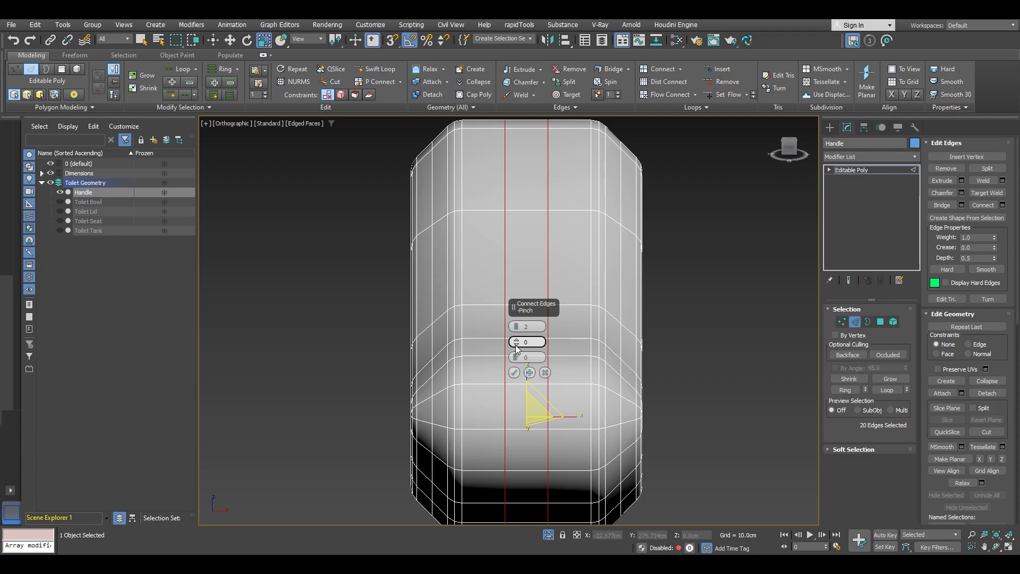
{"action": "left_click_drag", "start_coordinate": [516, 347], "coordinate": [503, 181]}
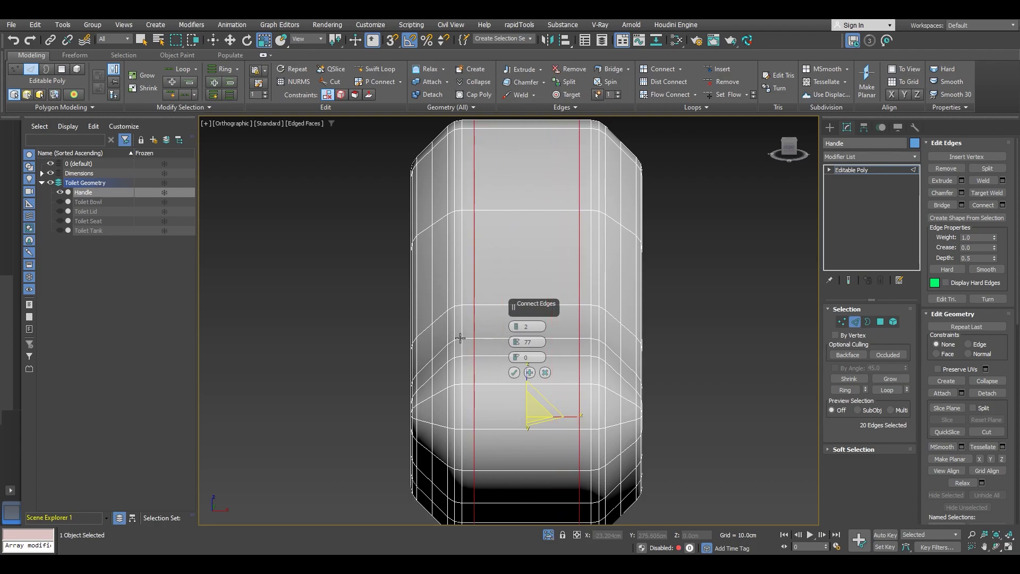
{"action": "left_click", "coordinate": [514, 372]}
- Check the handle's shading without edged faces and unhide the Toilet Tank
{"action": "middle_click_drag", "start_coordinate": [398, 361], "coordinate": [694, 385], "text": "alt"}
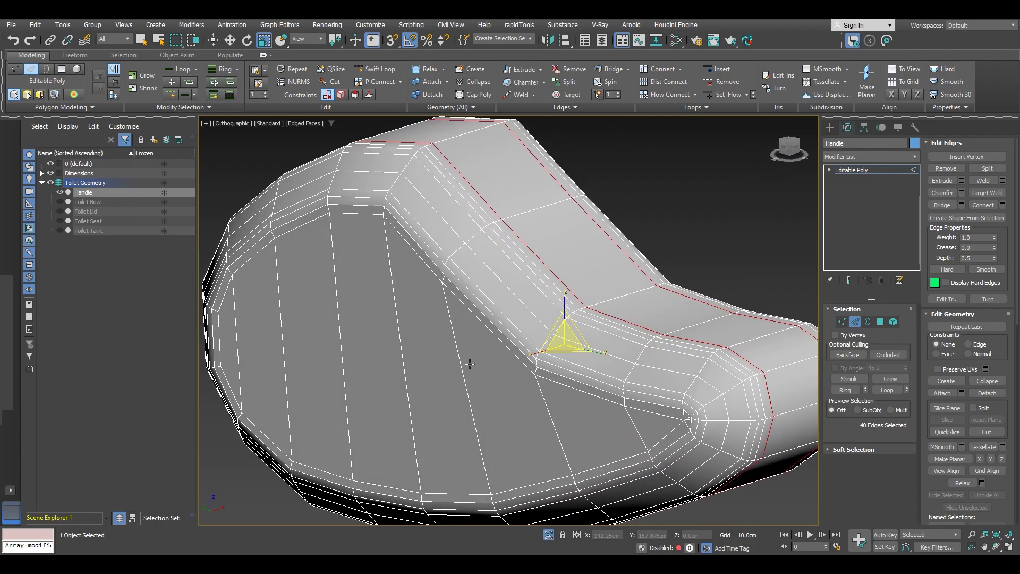
{"action": "key", "text": "F4"}
{"action": "scroll", "coordinate": [632, 328], "scroll_direction": "down", "scroll_amount": 4}
{"action": "key", "text": "2"}
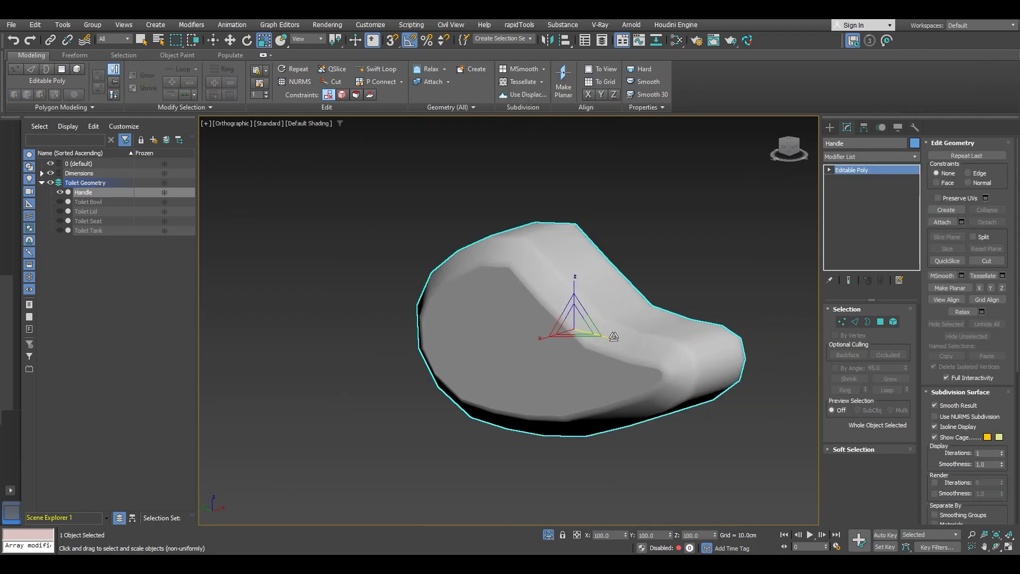
{"action": "middle_click_drag", "start_coordinate": [613, 336], "coordinate": [294, 244], "text": "alt"}
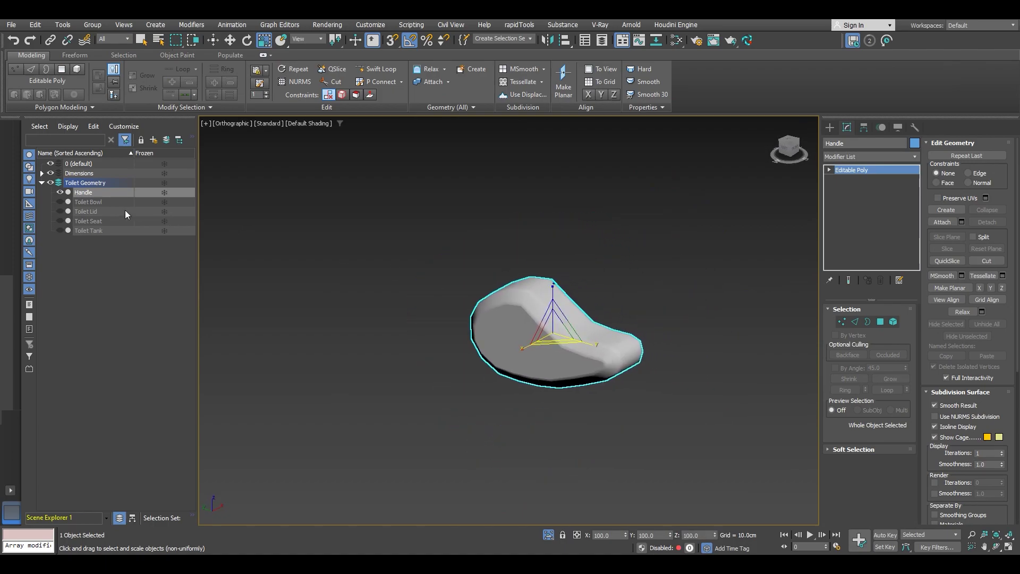
{"action": "left_click", "coordinate": [59, 231]}
{"action": "middle_click_drag", "start_coordinate": [524, 310], "coordinate": [475, 309], "text": "alt"}
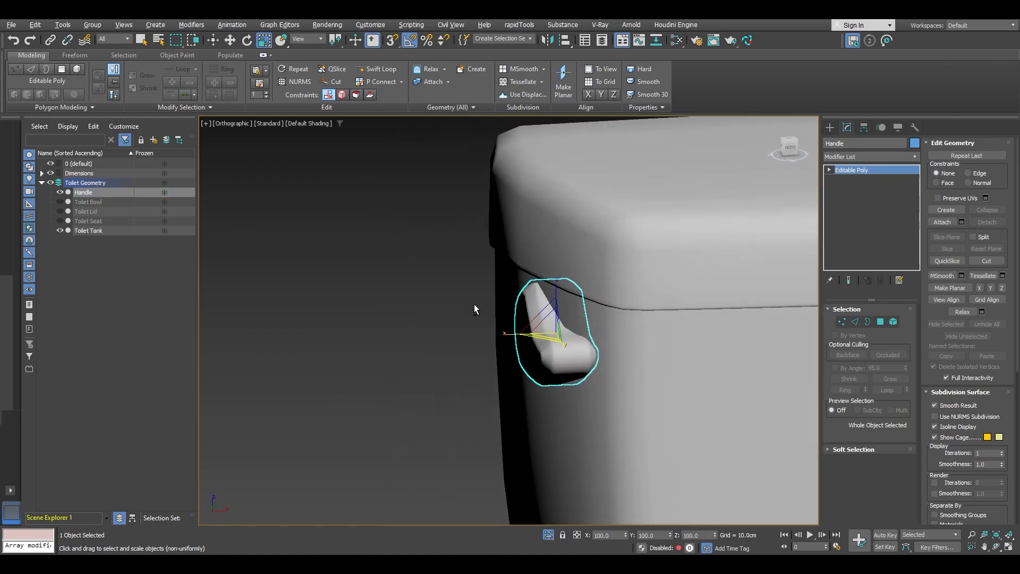
- Move the Handle along its X axis out of the Toilet Tank to just outside the wall
{"action": "key", "text": "w"}
{"action": "left_click", "coordinate": [577, 328]}
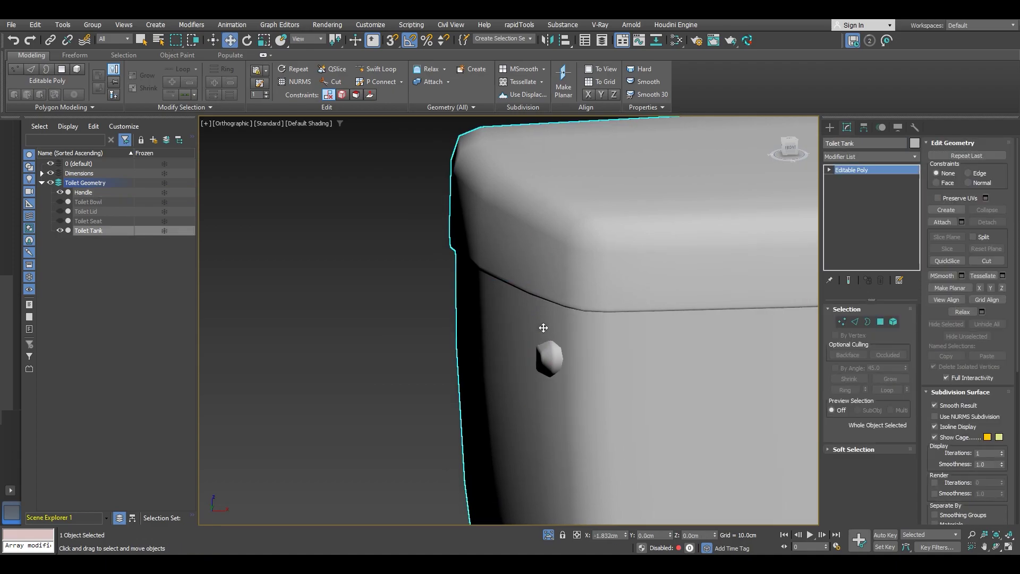
{"action": "left_click", "coordinate": [548, 346]}
{"action": "left_click_drag", "start_coordinate": [587, 330], "coordinate": [531, 330]}
- Apply an FFD 2x2x2 modifier to the Handle while viewing it straight on from below
{"action": "middle_click_drag", "start_coordinate": [531, 329], "coordinate": [580, 228], "text": "alt"}
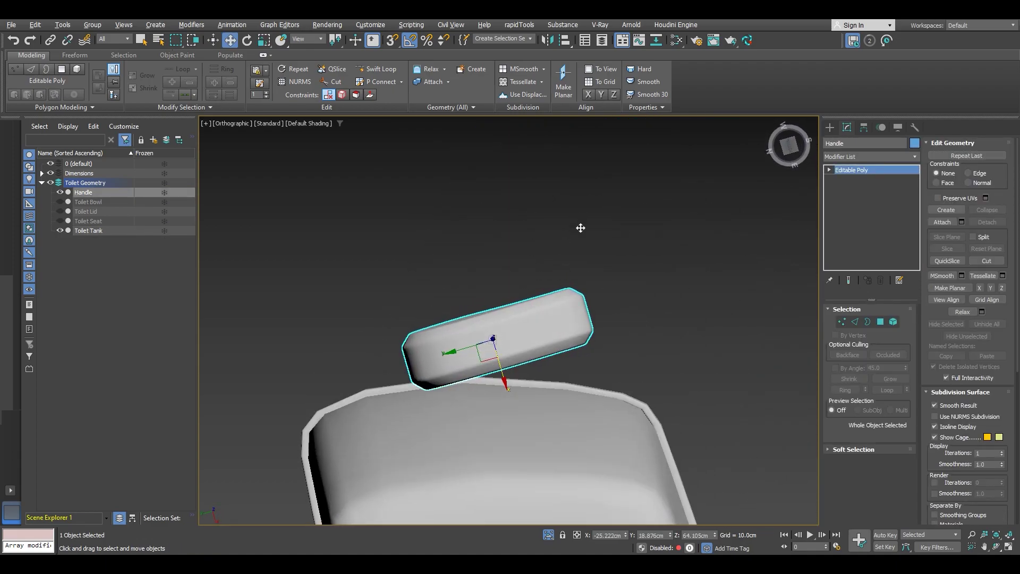
{"action": "left_click", "coordinate": [790, 149]}
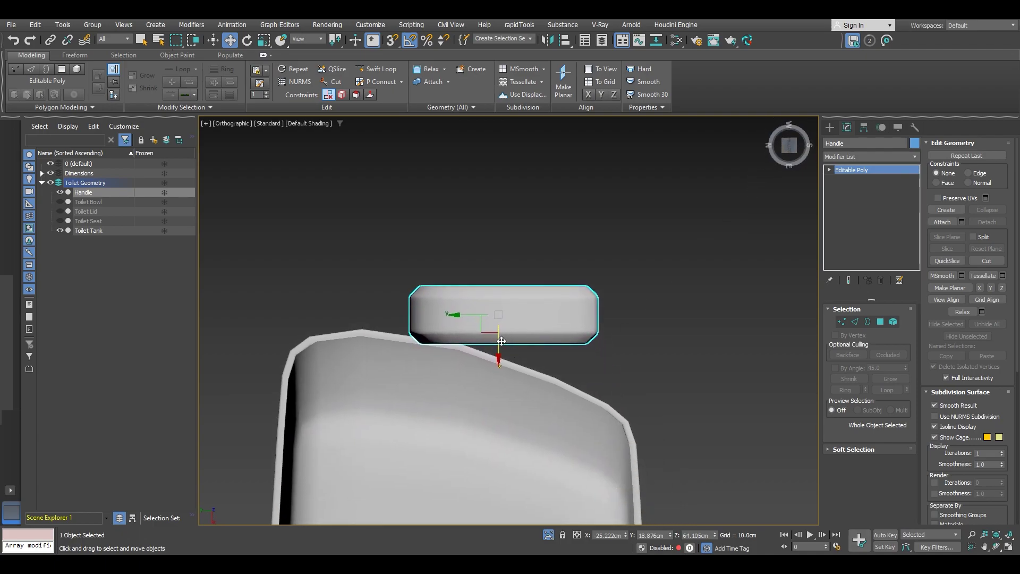
{"action": "left_click", "coordinate": [854, 157]}
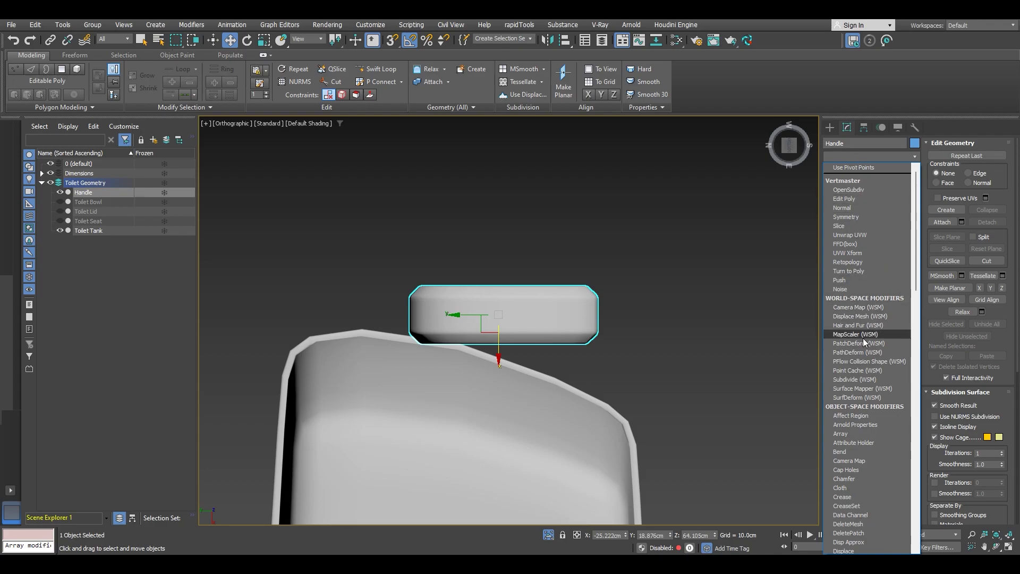
{"action": "scroll", "coordinate": [868, 372], "scroll_direction": "down", "scroll_amount": 4}
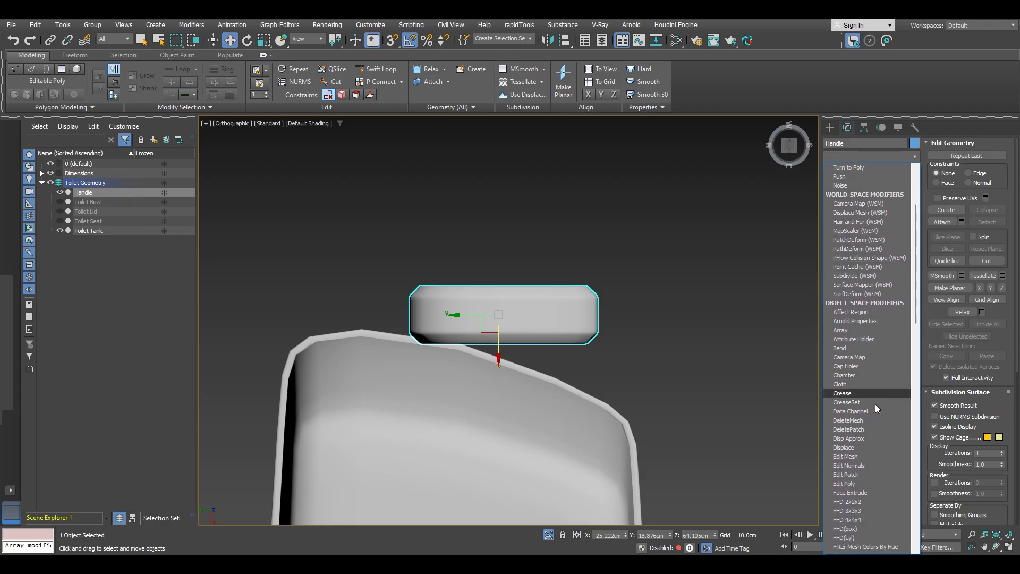
{"action": "left_click", "coordinate": [856, 501]}
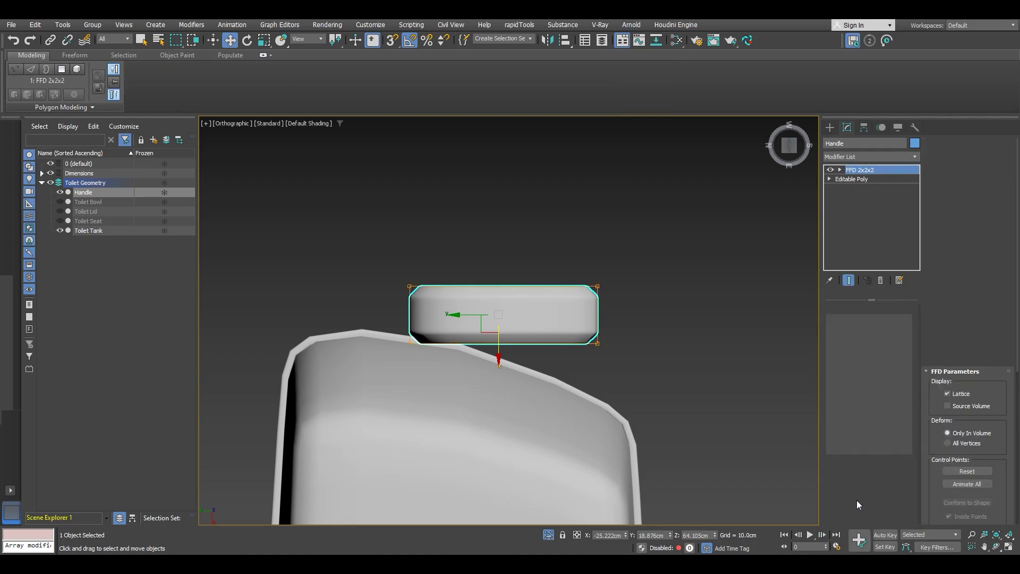
- Move the FFD 2x2x2 control points at the Handle's narrow end along X toward the tank so it slants with the wall
{"action": "scroll", "coordinate": [483, 348], "scroll_direction": "up", "scroll_amount": 3}
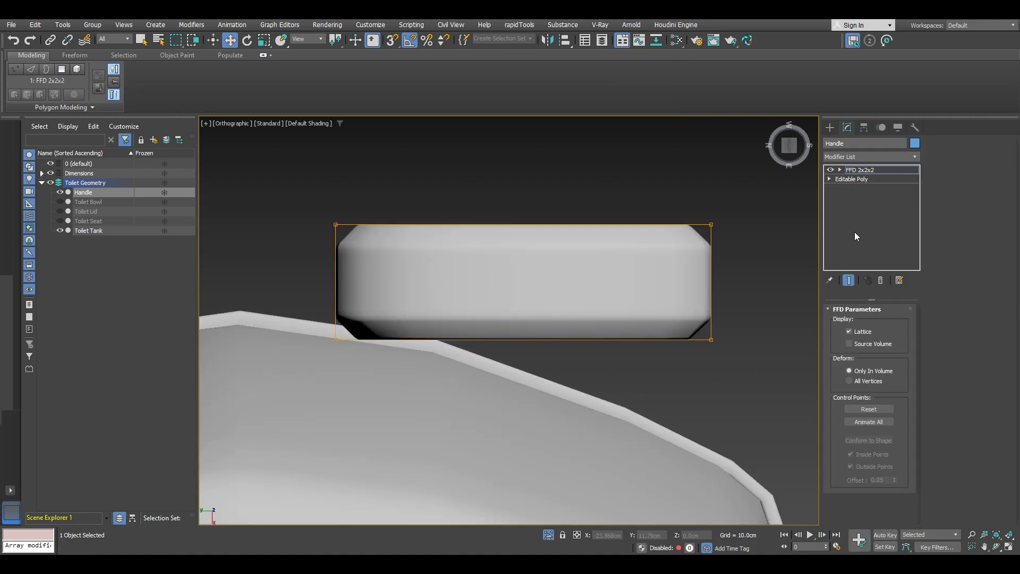
{"action": "left_click", "coordinate": [840, 169]}
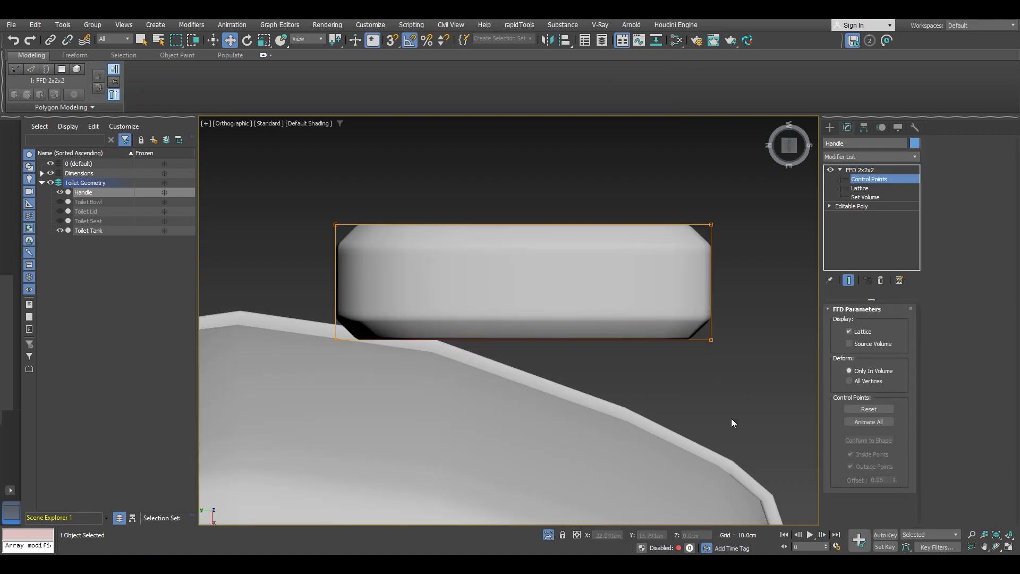
{"action": "left_click_drag", "start_coordinate": [707, 312], "coordinate": [723, 428]}
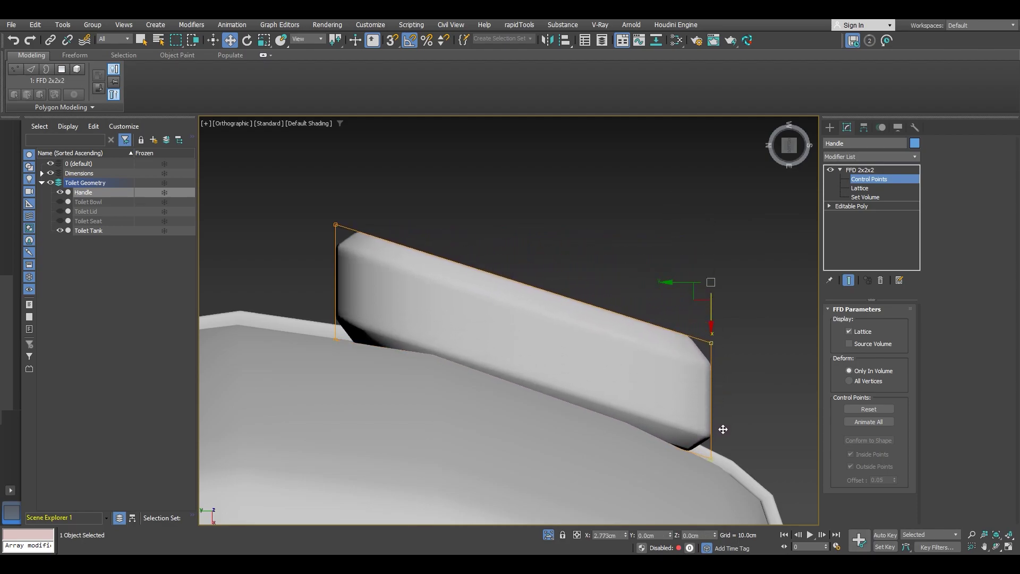
{"action": "middle_click_drag", "start_coordinate": [722, 425], "coordinate": [680, 249], "text": "alt"}
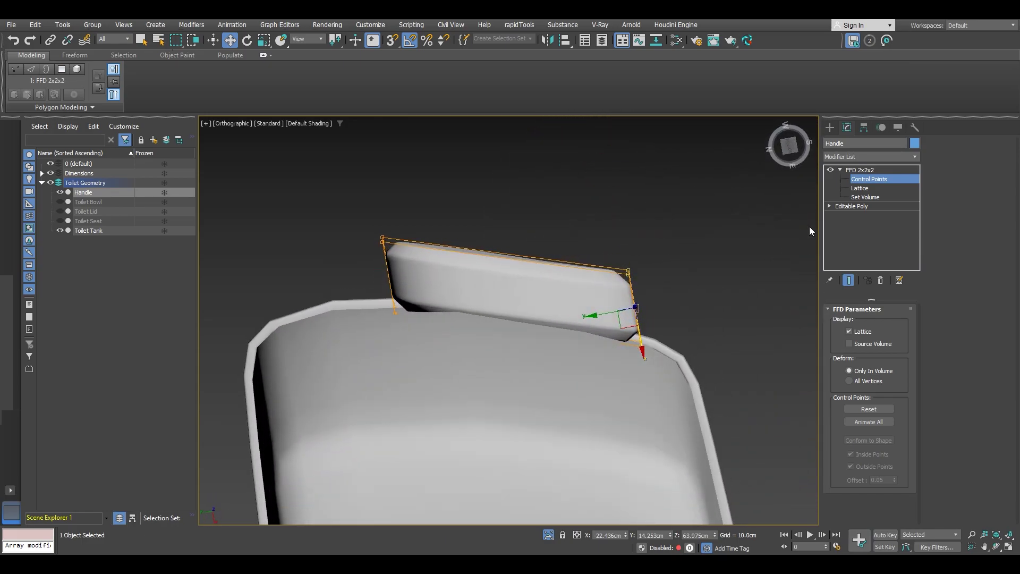
- Add an FFD 3x3x3 modifier to the Handle on top of the FFD 2x2x2
{"action": "left_click", "coordinate": [840, 169]}
{"action": "left_click", "coordinate": [859, 156]}
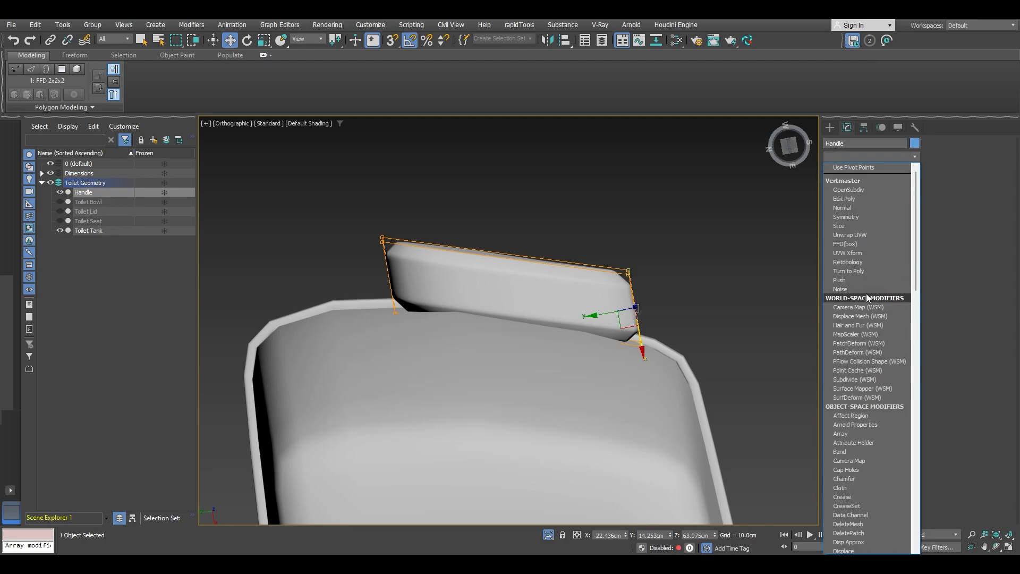
{"action": "scroll", "coordinate": [869, 363], "scroll_direction": "down", "scroll_amount": 5}
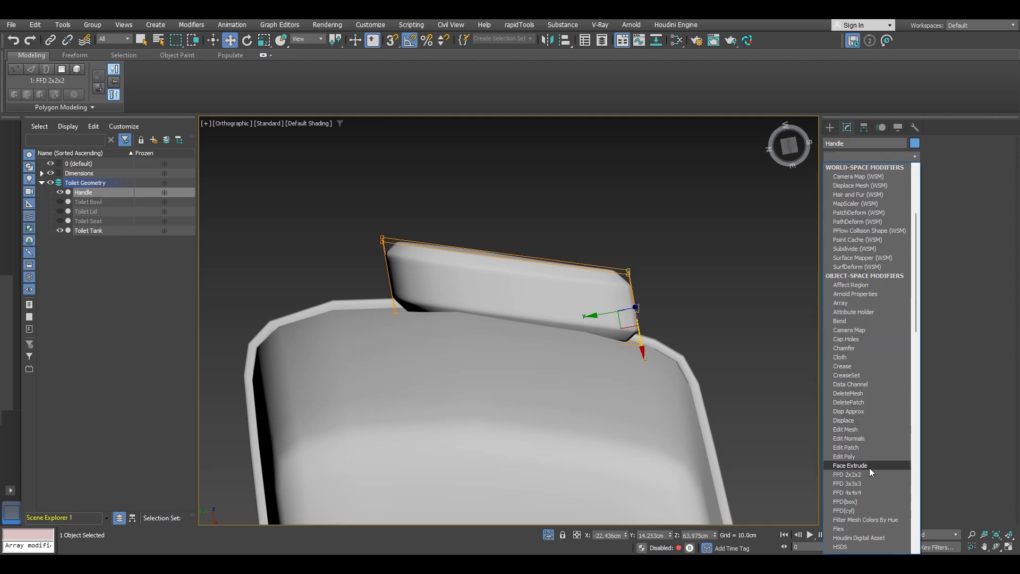
{"action": "left_click", "coordinate": [847, 484]}
{"action": "middle_click_drag", "start_coordinate": [576, 336], "coordinate": [547, 417], "text": "alt"}
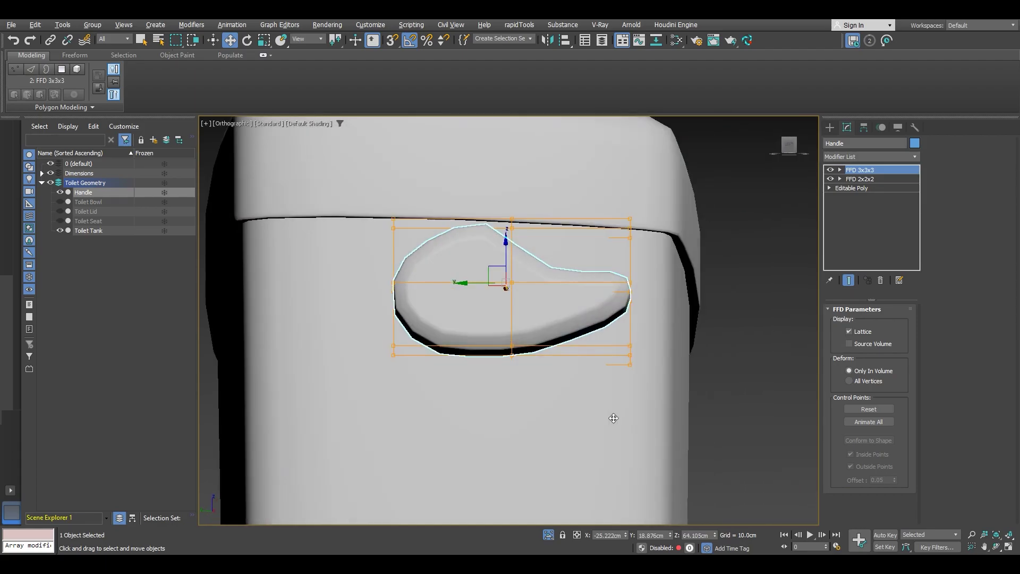
{"action": "left_click", "coordinate": [525, 419]}
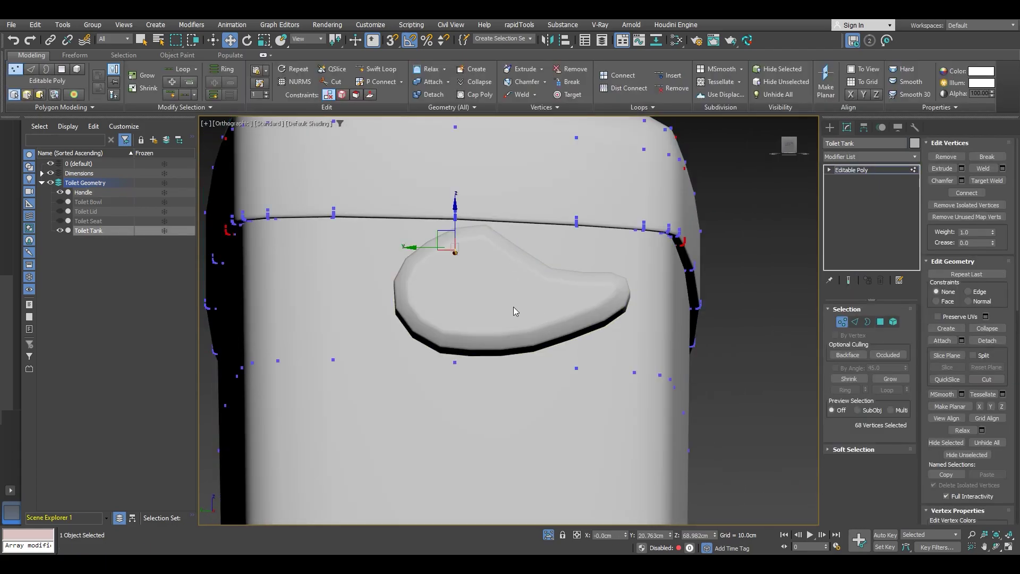
{"action": "left_click", "coordinate": [513, 307]}
{"action": "middle_click_drag", "start_coordinate": [513, 307], "coordinate": [531, 338], "text": "alt"}
{"action": "key", "text": "shift+z"}
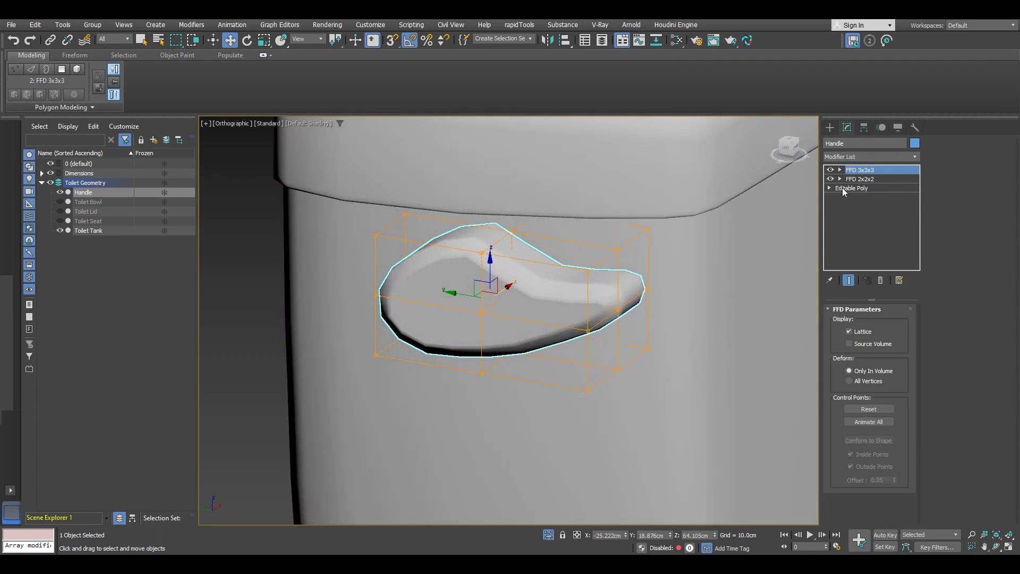
- Move the FFD 3x3x3 control points at the Handle's middle slightly outward along X to bow it around the tank's curve
{"action": "left_click", "coordinate": [862, 181]}
{"action": "middle_click_drag", "start_coordinate": [609, 302], "coordinate": [635, 212], "text": "alt"}
{"action": "key", "text": "F3"}
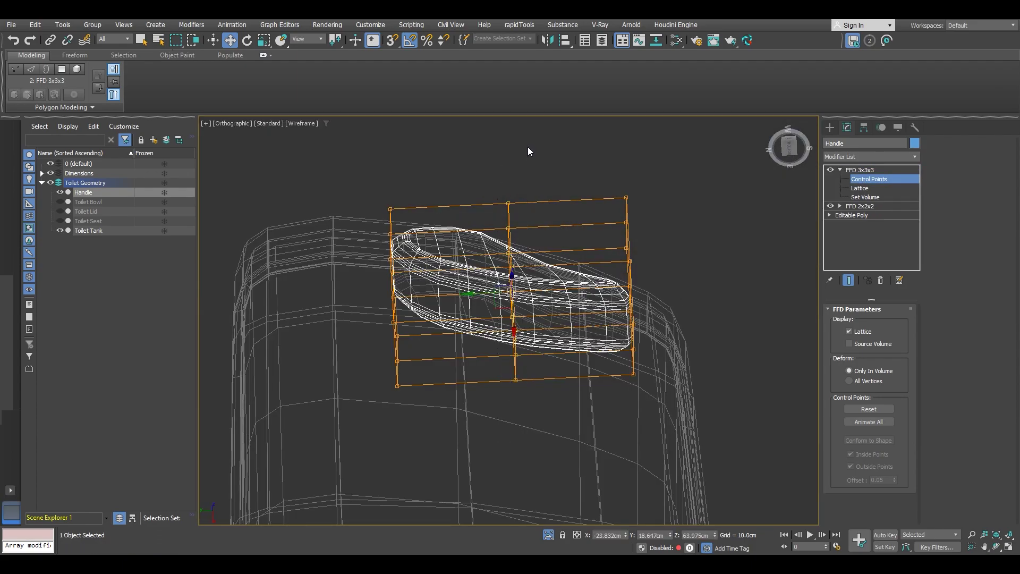
{"action": "key", "text": "F3"}
{"action": "mouse_move", "coordinate": [527, 147]}
{"action": "middle_mouse_down", "text": "alt"}
{"action": "mouse_move", "coordinate": [514, 314]}
{"action": "mouse_move", "coordinate": [508, 303]}
{"action": "mouse_move", "coordinate": [515, 319]}
{"action": "middle_mouse_up", "text": "alt"}
{"action": "scroll", "coordinate": [515, 318], "scroll_direction": "up", "scroll_amount": 2}
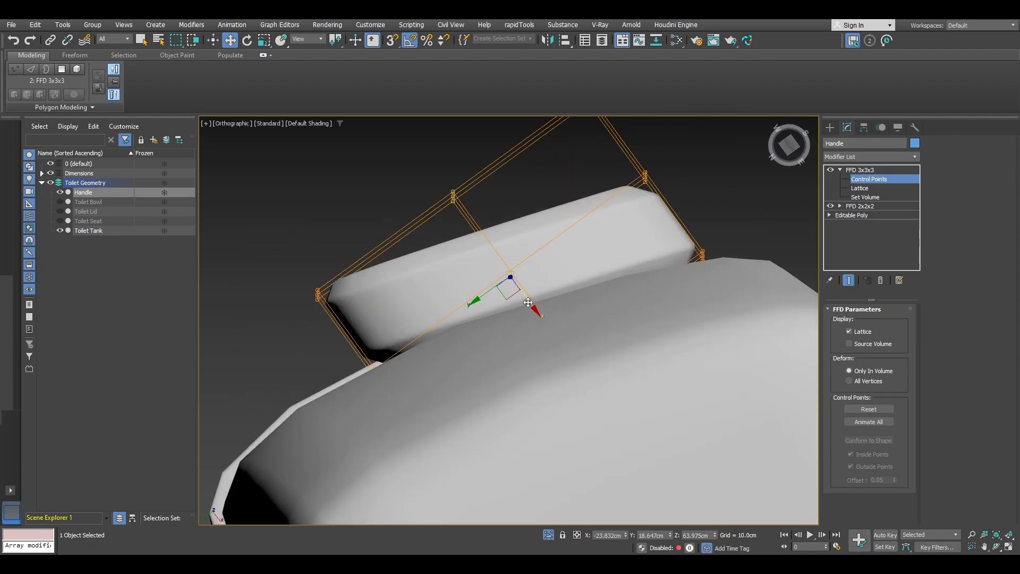
{"action": "left_click_drag", "start_coordinate": [528, 302], "coordinate": [523, 293]}
{"action": "middle_click_drag", "start_coordinate": [522, 292], "coordinate": [487, 275], "text": "alt"}
- Convert the deformed Handle to an Editable Poly
{"action": "right_click", "coordinate": [488, 276]}
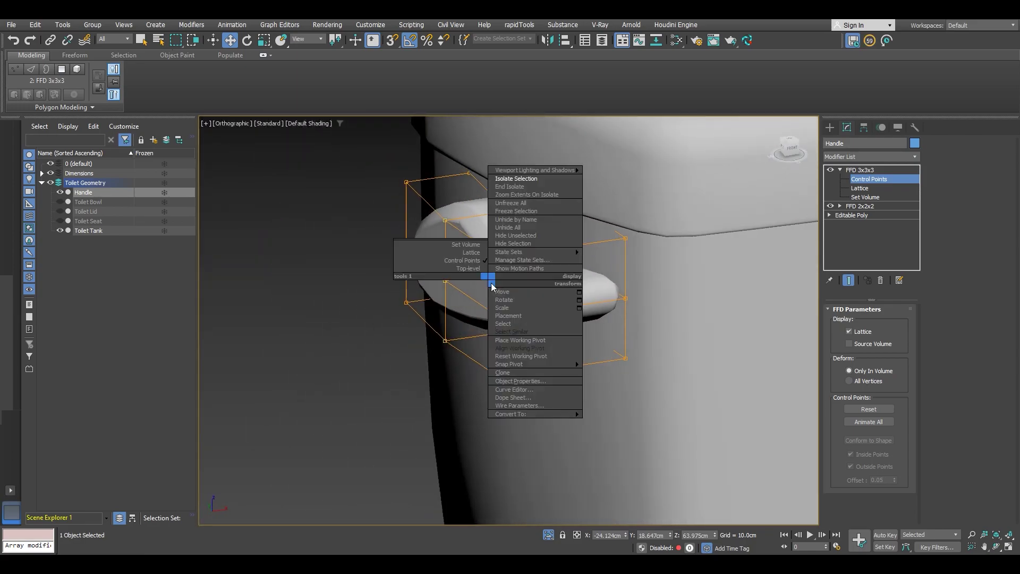
{"action": "mouse_move", "coordinate": [536, 413]}
{"action": "left_click", "coordinate": [617, 422]}
- Move the Handle away from the tank wall along X to about -25.5 cm
{"action": "middle_click_drag", "start_coordinate": [446, 364], "coordinate": [418, 352], "text": "alt"}
{"action": "scroll", "coordinate": [514, 270], "scroll_direction": "up", "scroll_amount": 3}
{"action": "middle_click_drag", "start_coordinate": [515, 270], "coordinate": [513, 282], "text": "alt"}
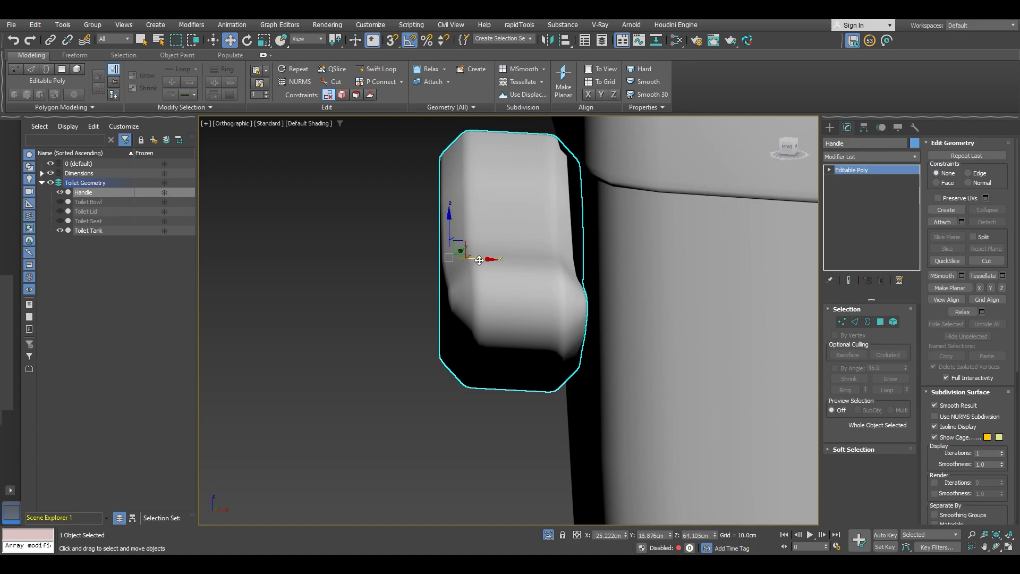
{"action": "left_click_drag", "start_coordinate": [478, 260], "coordinate": [444, 257]}
{"action": "middle_click_drag", "start_coordinate": [444, 257], "coordinate": [531, 262], "text": "alt"}
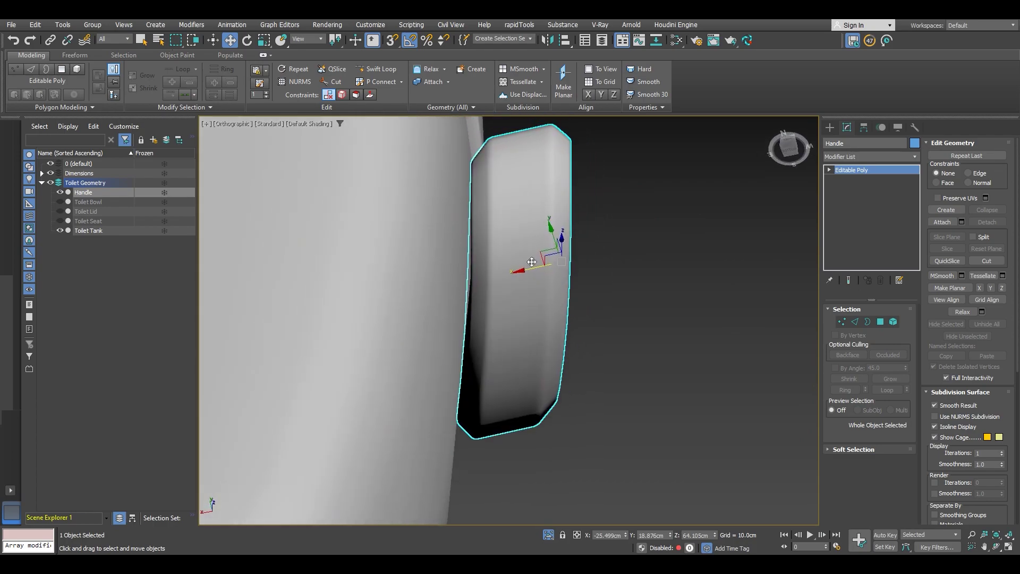
- Rotate the Handle about its vertical axis to about -93.7 degrees to line up with the tank wall
{"action": "left_click_drag", "start_coordinate": [564, 228], "coordinate": [563, 229]}
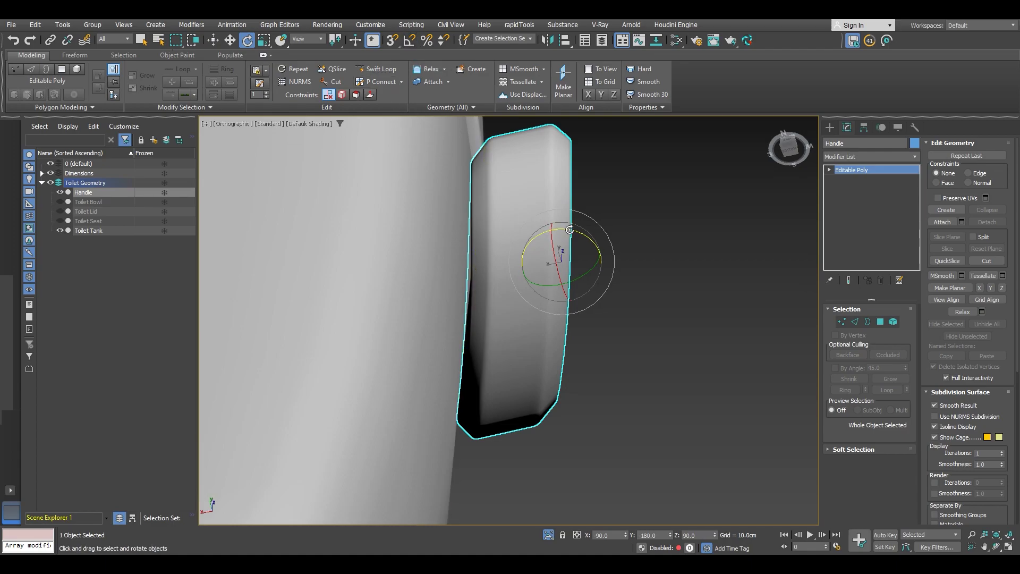
{"action": "left_click_drag", "start_coordinate": [569, 229], "coordinate": [566, 228]}
{"action": "middle_click_drag", "start_coordinate": [564, 236], "coordinate": [632, 275], "text": "alt"}
{"action": "scroll", "coordinate": [568, 273], "scroll_direction": "up", "scroll_amount": 2}
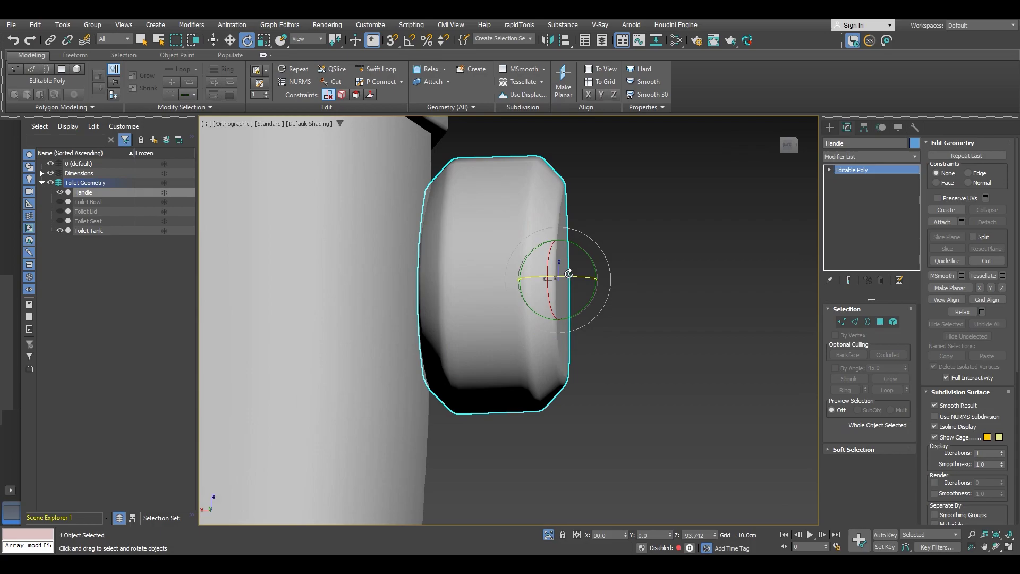
- Apply a TurboSmooth modifier to the Toilet Tank
{"action": "left_click", "coordinate": [668, 317]}
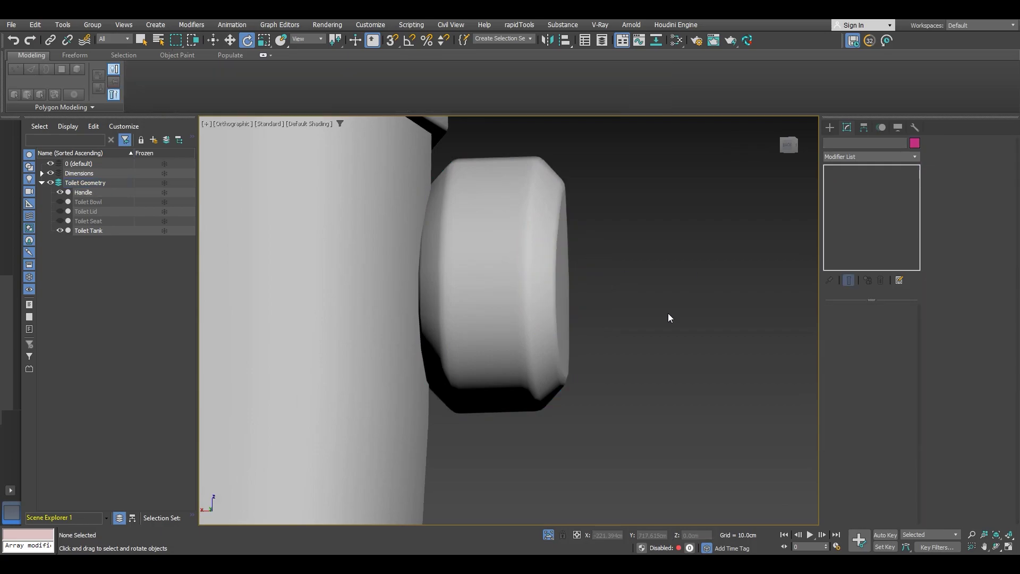
{"action": "left_click", "coordinate": [405, 251]}
{"action": "left_click", "coordinate": [864, 158]}
{"action": "scroll", "coordinate": [852, 288], "scroll_direction": "down", "scroll_amount": 10}
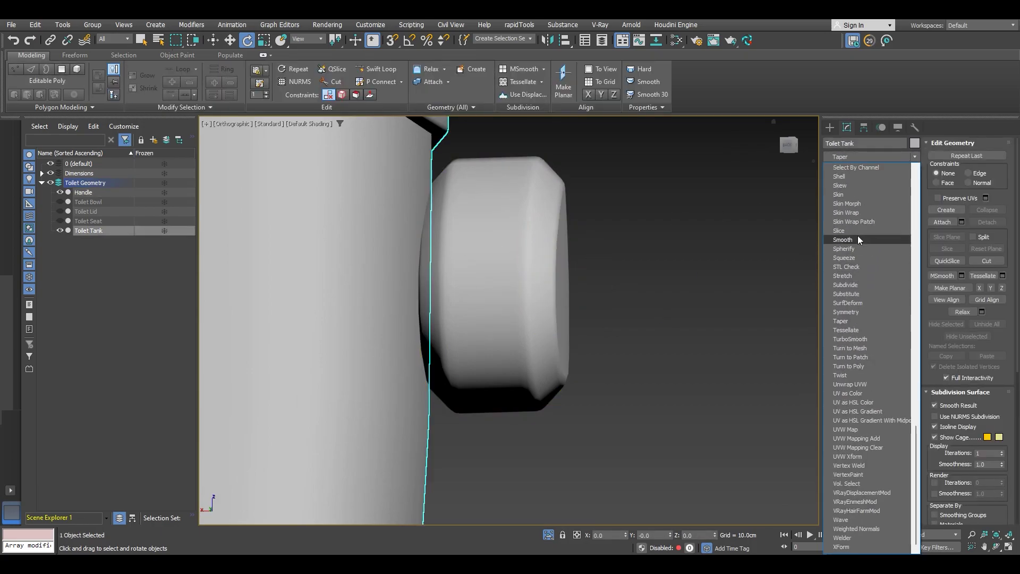
{"action": "left_click", "coordinate": [859, 339]}
- Try rotating the Handle downward on the tank wall, and undo the rotation
{"action": "left_click", "coordinate": [498, 264]}
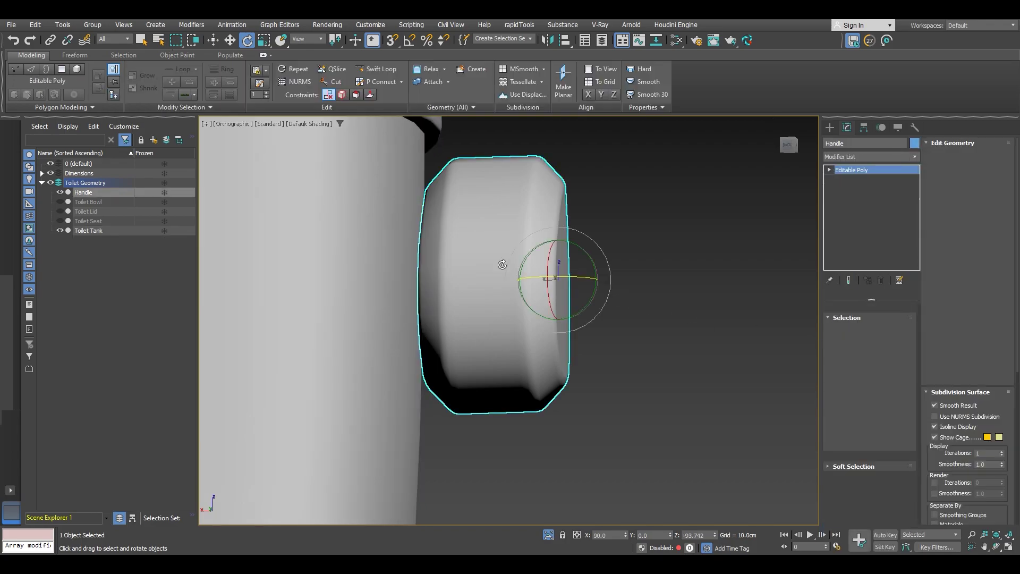
{"action": "middle_click_drag", "start_coordinate": [499, 264], "coordinate": [506, 169], "text": "alt"}
{"action": "left_click_drag", "start_coordinate": [489, 167], "coordinate": [496, 192]}
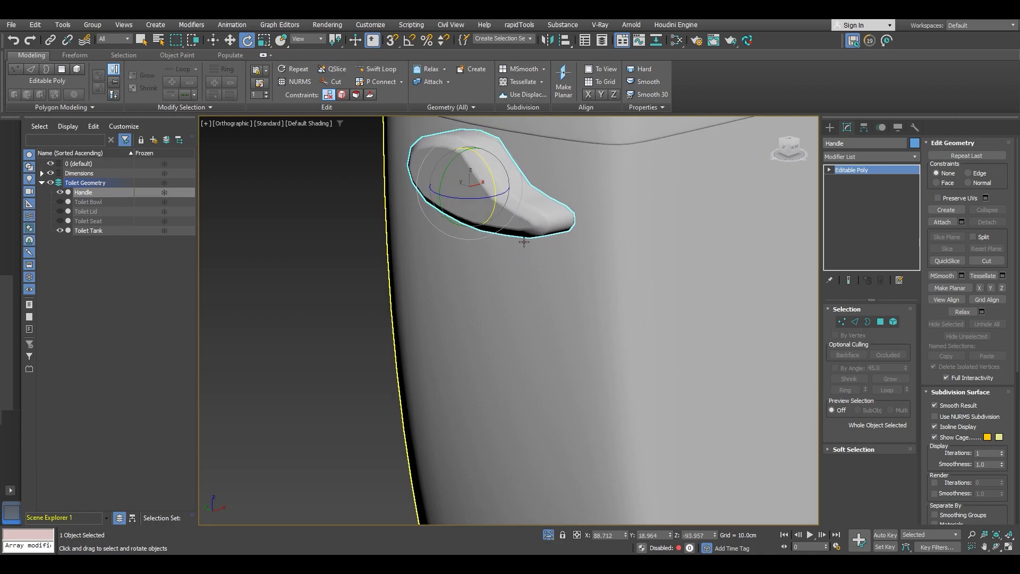
{"action": "key", "text": "ctrl+z"}
- Move only the Handle's pivot to the middle of its wide rounded end, working in the Left view
{"action": "middle_click_drag", "start_coordinate": [485, 207], "coordinate": [605, 191], "text": "alt"}
{"action": "left_click", "coordinate": [788, 149]}
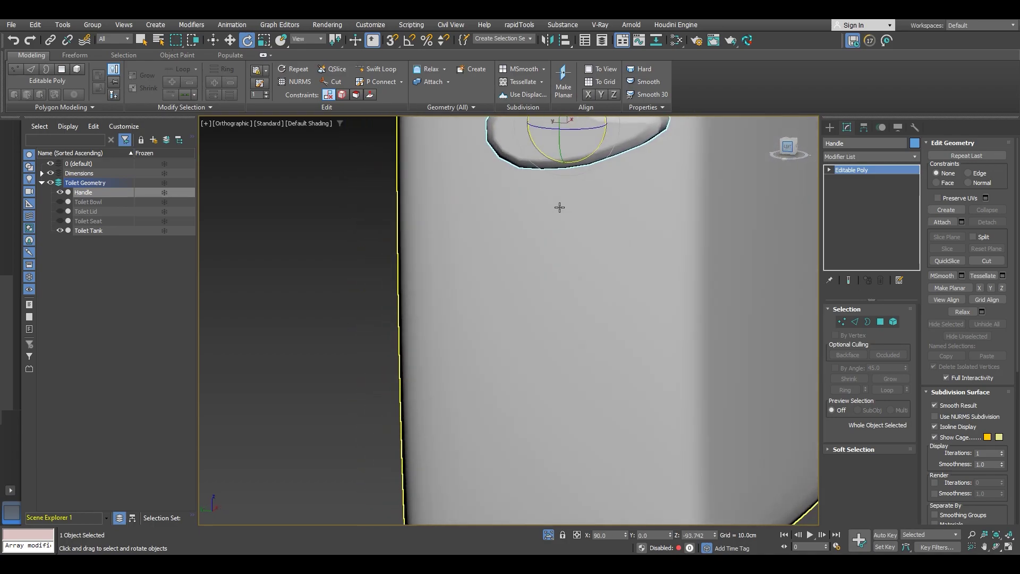
{"action": "left_click", "coordinate": [863, 128]}
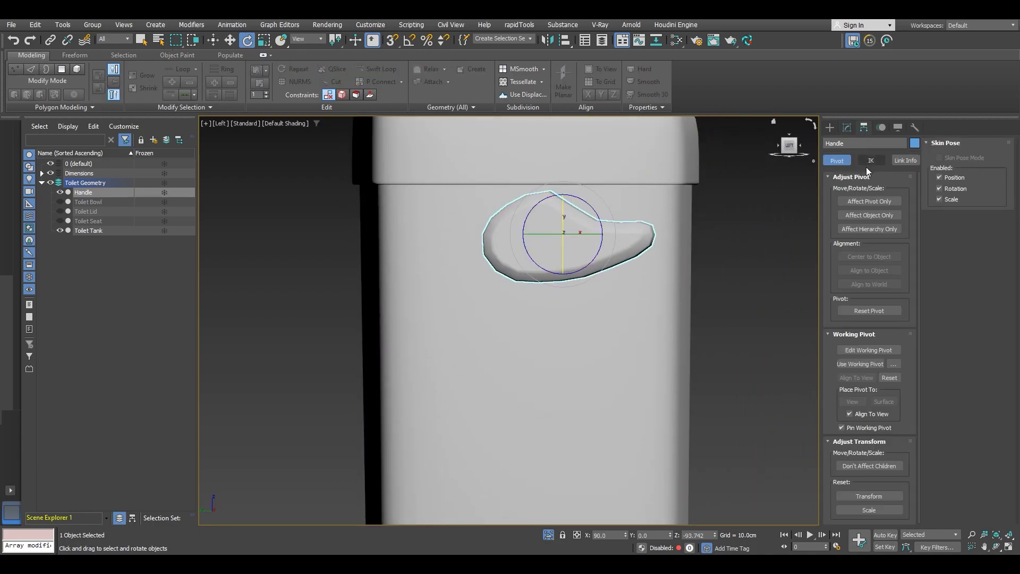
{"action": "left_click", "coordinate": [866, 201]}
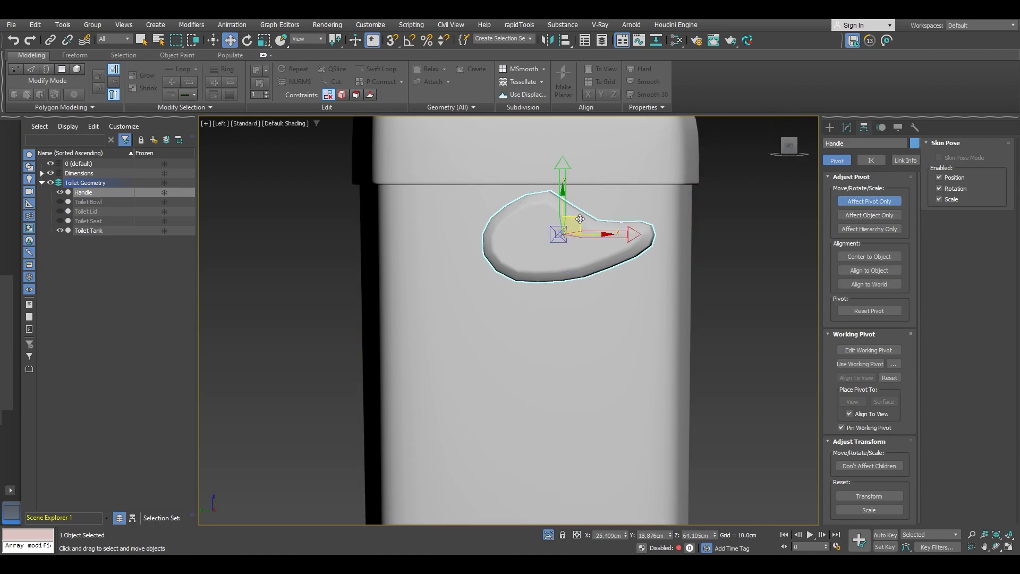
{"action": "middle_click_drag", "start_coordinate": [552, 224], "coordinate": [627, 234], "text": "alt"}
{"action": "left_click", "coordinate": [871, 202]}
- Try out the flush rotation of the Handle about its relocated pivot, cancelling the test rotations
{"action": "key", "text": "e"}
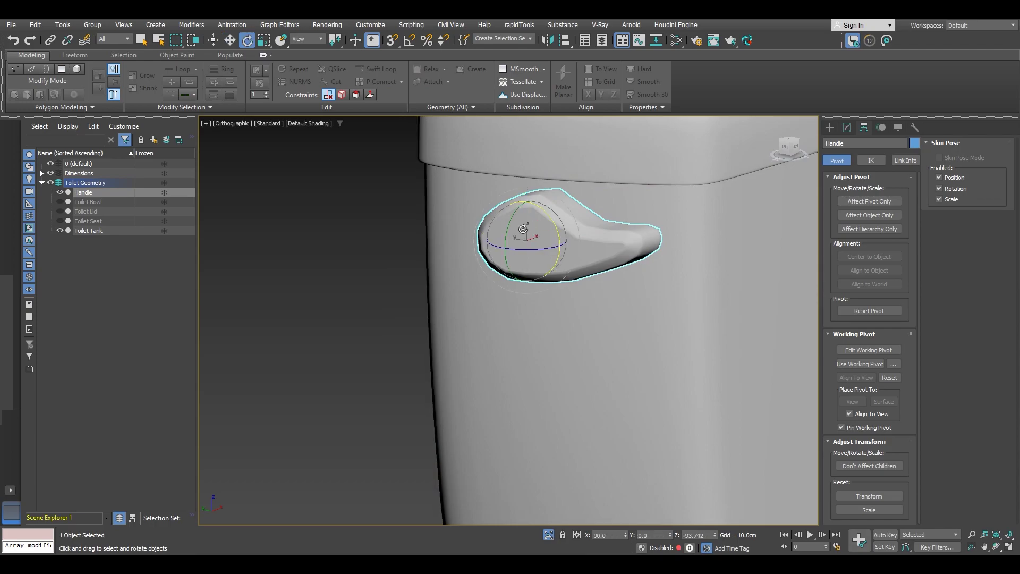
{"action": "mouse_move", "coordinate": [543, 207]}
{"action": "left_mouse_down"}
{"action": "mouse_move", "coordinate": [552, 218]}
{"action": "mouse_move", "coordinate": [545, 200]}
{"action": "left_mouse_up"}
{"action": "left_click_drag", "start_coordinate": [561, 259], "coordinate": [562, 282]}
{"action": "left_click_drag", "start_coordinate": [559, 228], "coordinate": [552, 218]}
{"action": "right_click", "coordinate": [552, 218]}
{"action": "middle_click_drag", "start_coordinate": [553, 218], "coordinate": [504, 138], "text": "alt"}
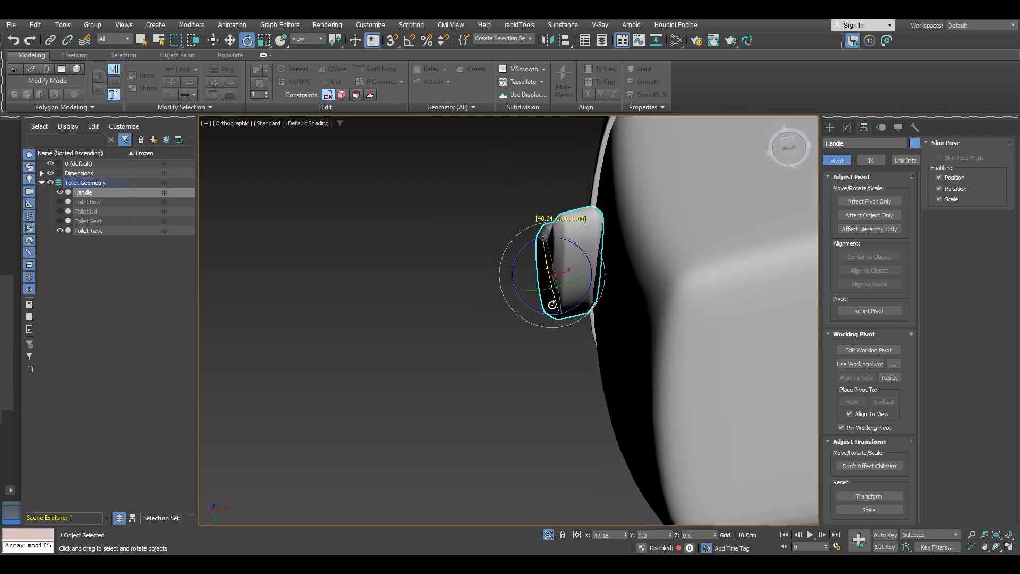
{"action": "mouse_move", "coordinate": [557, 235]}
{"action": "middle_mouse_down", "text": "alt"}
{"action": "mouse_move", "coordinate": [576, 308]}
{"action": "mouse_move", "coordinate": [658, 282]}
{"action": "mouse_move", "coordinate": [609, 297]}
{"action": "mouse_move", "coordinate": [569, 268]}
{"action": "mouse_move", "coordinate": [573, 289]}
{"action": "mouse_move", "coordinate": [689, 299]}
{"action": "mouse_move", "coordinate": [758, 223]}
{"action": "mouse_move", "coordinate": [742, 237]}
{"action": "mouse_move", "coordinate": [565, 279]}
{"action": "middle_mouse_up", "text": "alt"}
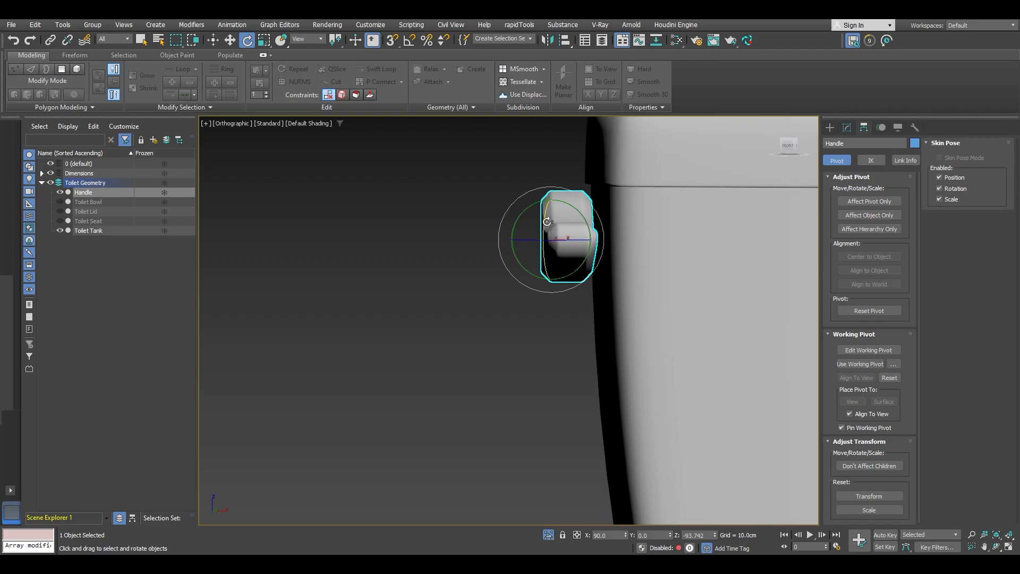
{"action": "left_click_drag", "start_coordinate": [546, 211], "coordinate": [547, 215]}
- In the Left view, lower the column of vertices at the Handle's upper peak slightly to soften the corner
{"action": "middle_click_drag", "start_coordinate": [565, 225], "coordinate": [572, 175], "text": "alt"}
{"action": "middle_click_drag", "start_coordinate": [598, 219], "coordinate": [569, 248], "text": "alt"}
{"action": "scroll", "coordinate": [561, 206], "scroll_direction": "up", "scroll_amount": 5}
{"action": "mouse_move", "coordinate": [561, 206]}
{"action": "middle_mouse_down", "text": "alt"}
{"action": "mouse_move", "coordinate": [551, 212]}
{"action": "mouse_move", "coordinate": [560, 206]}
{"action": "middle_mouse_up", "text": "alt"}
{"action": "left_click", "coordinate": [781, 151]}
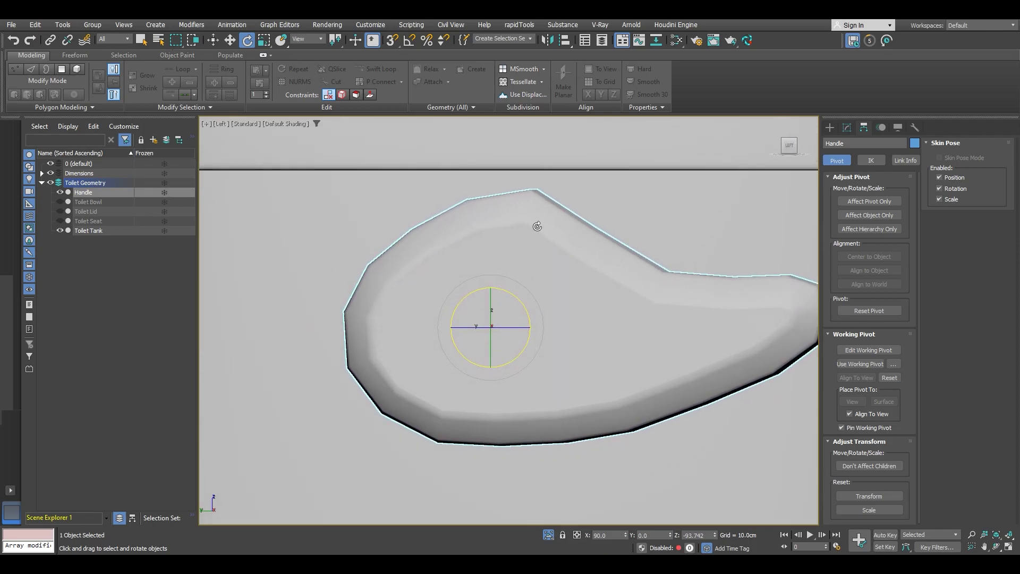
{"action": "scroll", "coordinate": [538, 226], "scroll_direction": "up", "scroll_amount": 5}
{"action": "key", "text": "F3"}
{"action": "scroll", "coordinate": [541, 225], "scroll_direction": "down", "scroll_amount": 3}
{"action": "key", "text": "1"}
{"action": "scroll", "coordinate": [528, 225], "scroll_direction": "up", "scroll_amount": 2}
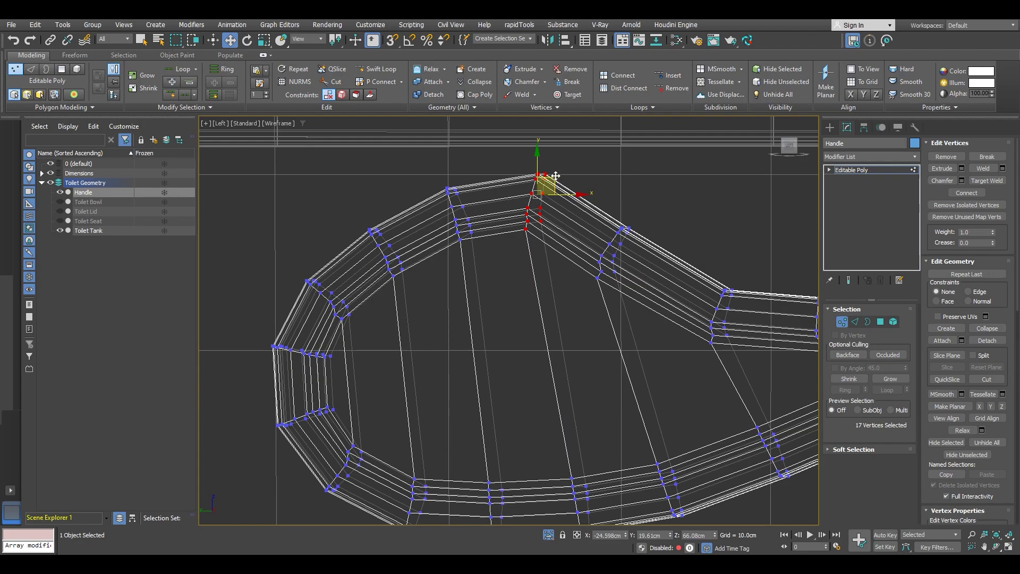
{"action": "left_click_drag", "start_coordinate": [555, 175], "coordinate": [559, 184]}
{"action": "key", "text": "F3"}
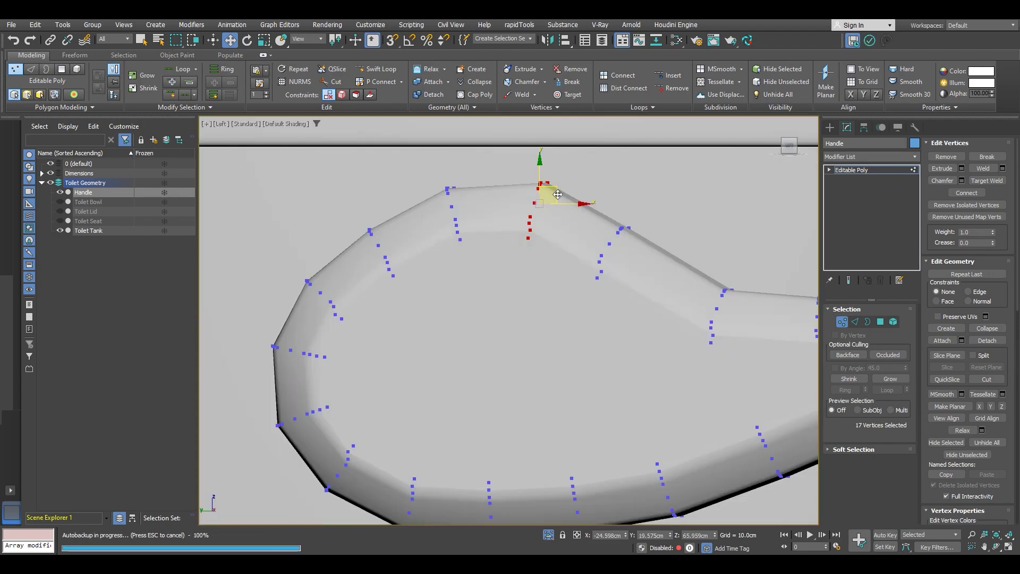
- Raise the vertex column between the Handle's upper peak and its concave bend to round the slope
{"action": "scroll", "coordinate": [584, 292], "scroll_direction": "up", "scroll_amount": 3}
{"action": "key", "text": "F3"}
{"action": "mouse_move", "coordinate": [573, 301]}
{"action": "left_mouse_down"}
{"action": "mouse_move", "coordinate": [645, 183]}
{"action": "mouse_move", "coordinate": [616, 181]}
{"action": "left_mouse_up"}
{"action": "key", "text": "F3"}
{"action": "scroll", "coordinate": [687, 230], "scroll_direction": "down", "scroll_amount": 3}
{"action": "mouse_move", "coordinate": [686, 230]}
{"action": "middle_mouse_down"}
{"action": "mouse_move", "coordinate": [628, 224]}
{"action": "mouse_move", "coordinate": [590, 236]}
{"action": "middle_mouse_up"}
{"action": "key", "text": "F3"}
{"action": "scroll", "coordinate": [648, 244], "scroll_direction": "down", "scroll_amount": 3}
{"action": "key", "text": "F3"}
{"action": "key", "text": "F4"}
{"action": "key", "text": "F3"}
{"action": "scroll", "coordinate": [594, 269], "scroll_direction": "up", "scroll_amount": 2}
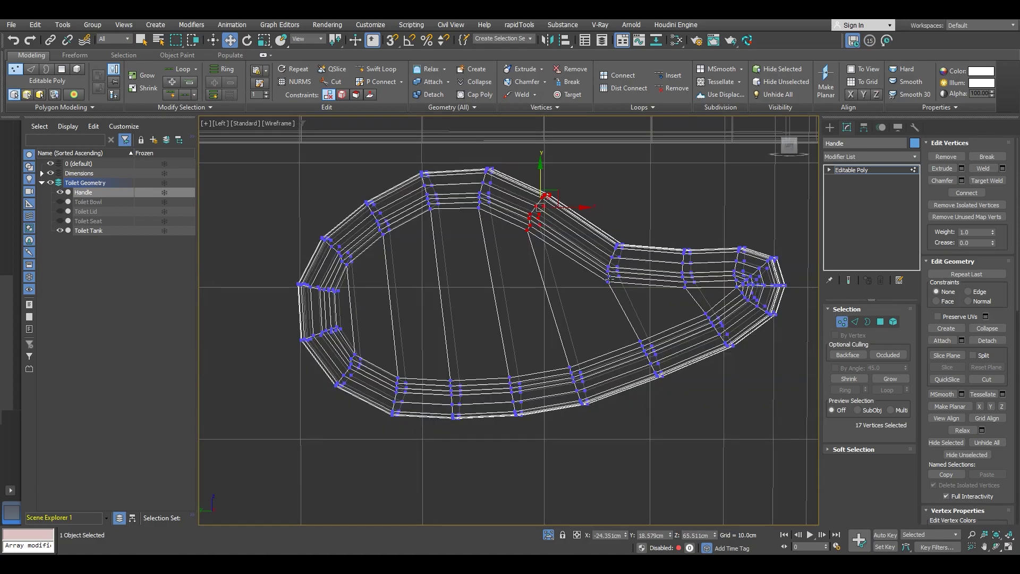
- With the Edge constraint on, slide the vertex column at the Handle's concave bend about 0.25 cm toward the narrow tip
{"action": "scroll", "coordinate": [622, 253], "scroll_direction": "up", "scroll_amount": 4}
{"action": "key", "text": "F3"}
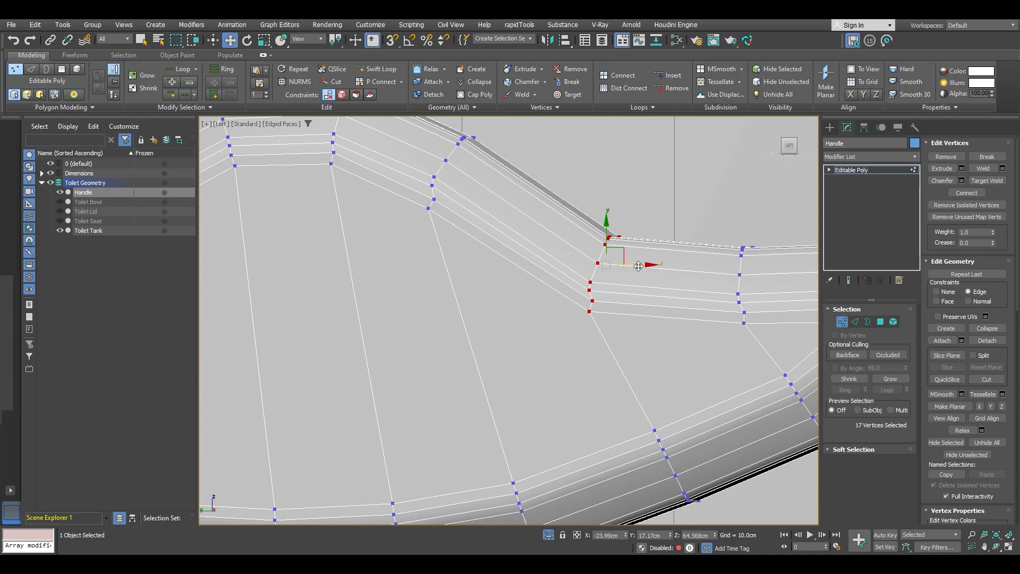
{"action": "left_click_drag", "start_coordinate": [638, 266], "coordinate": [669, 268]}
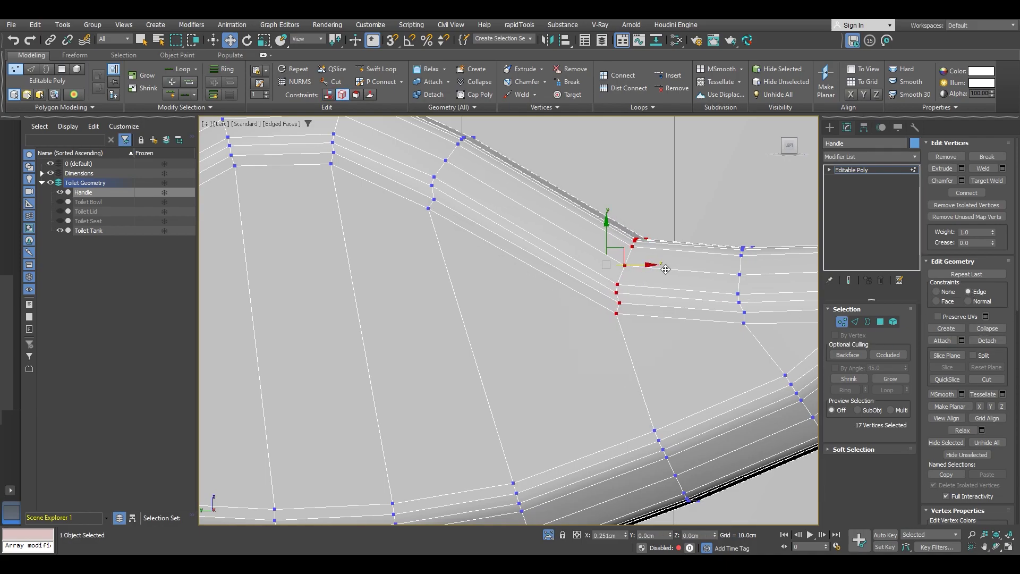
{"action": "scroll", "coordinate": [665, 270], "scroll_direction": "down", "scroll_amount": 3}
- Insert an edge loop with Swift Loop across the Handle just before the concave bend, and leave vertex editing
{"action": "left_click", "coordinate": [389, 71]}
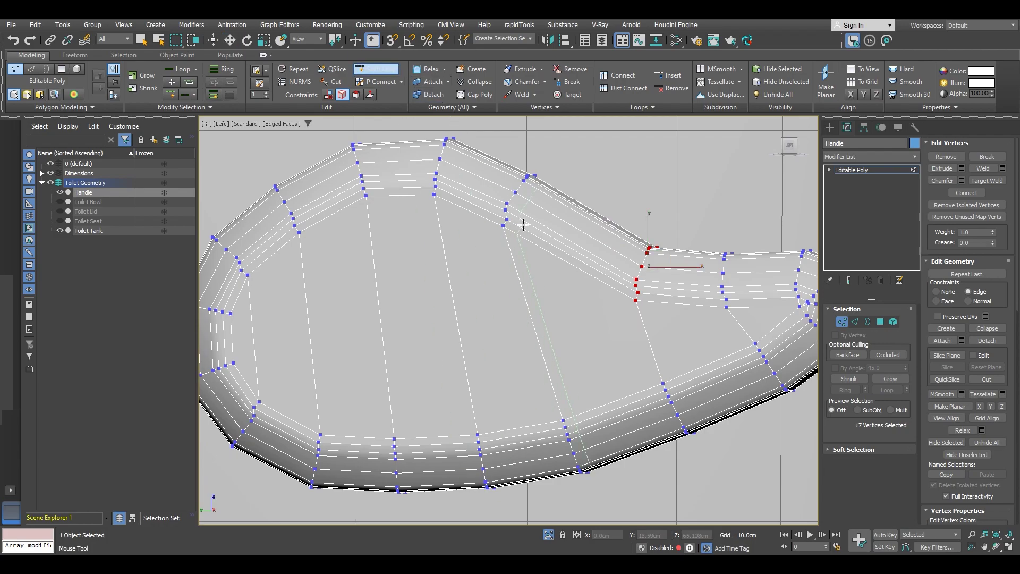
{"action": "left_click", "coordinate": [579, 245]}
{"action": "key", "text": "w"}
{"action": "scroll", "coordinate": [618, 290], "scroll_direction": "down", "scroll_amount": 4}
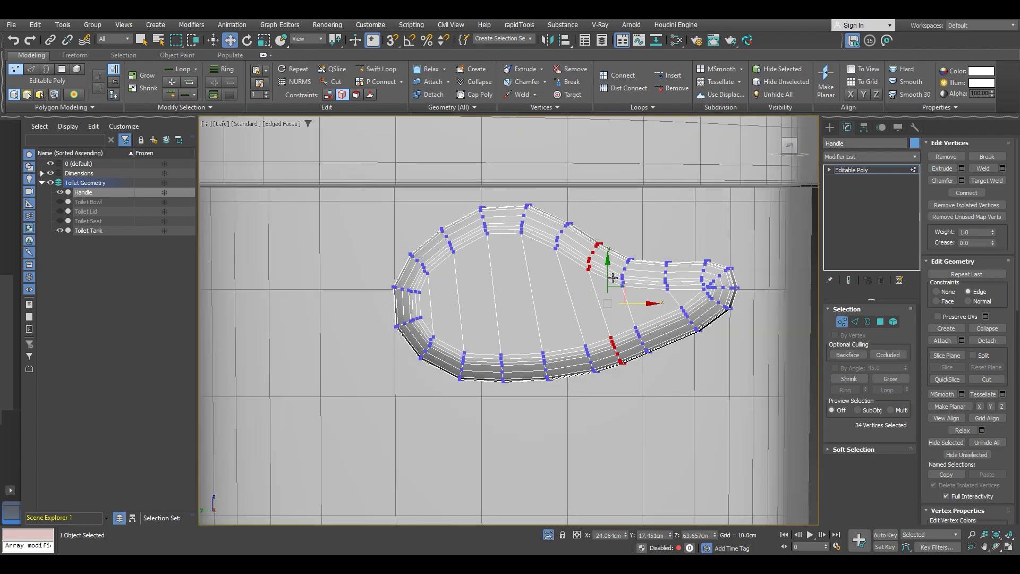
{"action": "key", "text": "F4"}
{"action": "middle_click_drag", "start_coordinate": [634, 277], "coordinate": [571, 271], "text": "alt"}
{"action": "key", "text": "1"}
{"action": "key", "text": "F4"}
{"action": "scroll", "coordinate": [632, 290], "scroll_direction": "up", "scroll_amount": 5}
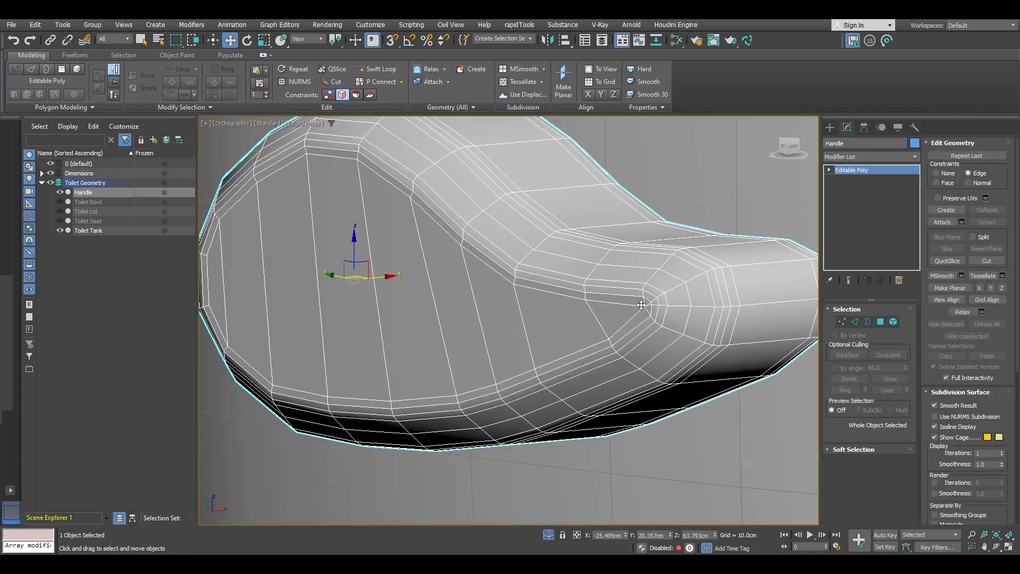
- Add an Edit Normals modifier to the Handle, unify all of its normals, and convert it back to an Editable Poly
{"action": "scroll", "coordinate": [643, 312], "scroll_direction": "down", "scroll_amount": 5}
{"action": "key", "text": "F4"}
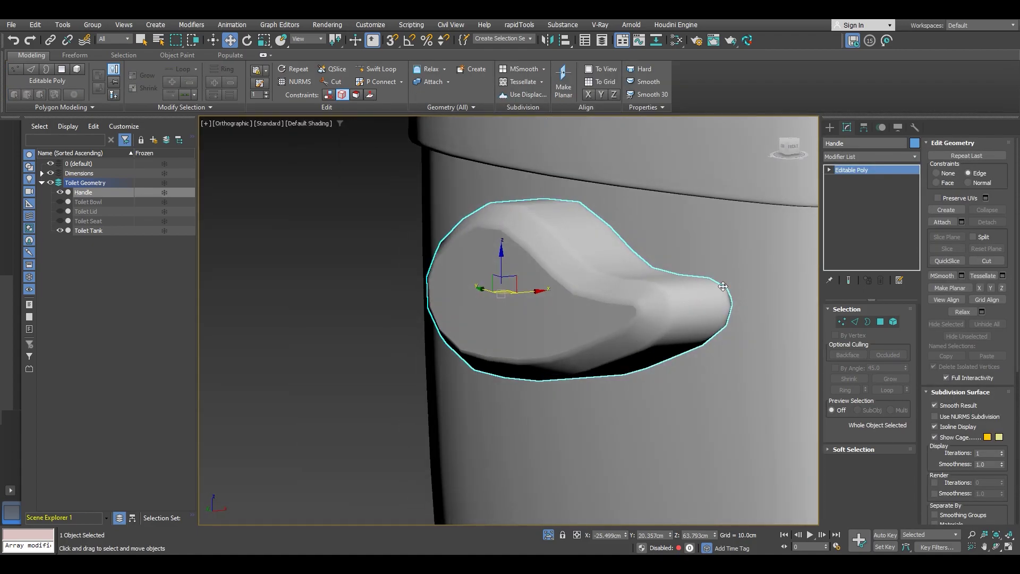
{"action": "left_click", "coordinate": [863, 158]}
{"action": "key", "text": "n"}
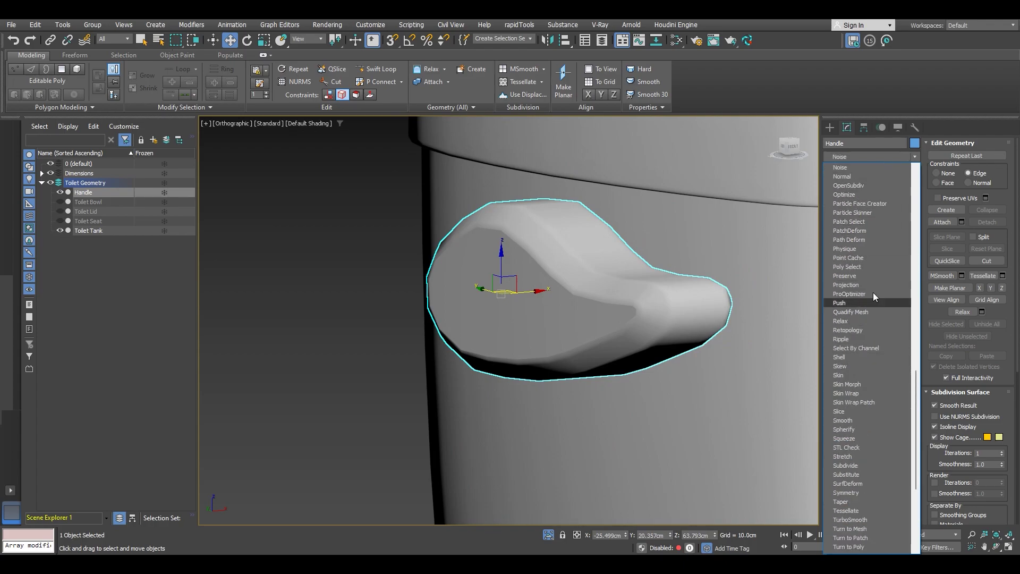
{"action": "key", "text": "e"}
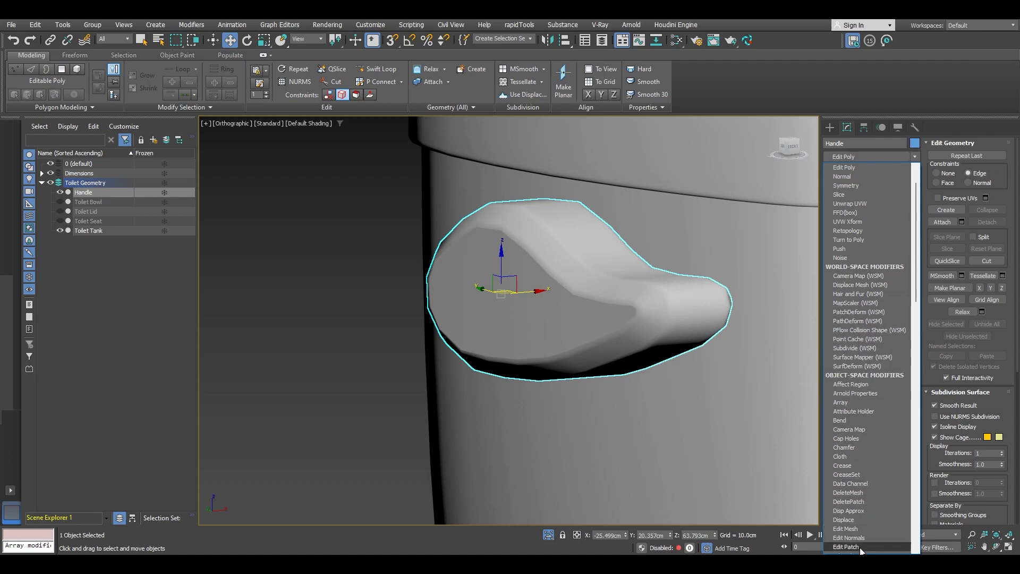
{"action": "left_click", "coordinate": [849, 537]}
{"action": "key", "text": "ctrl+a"}
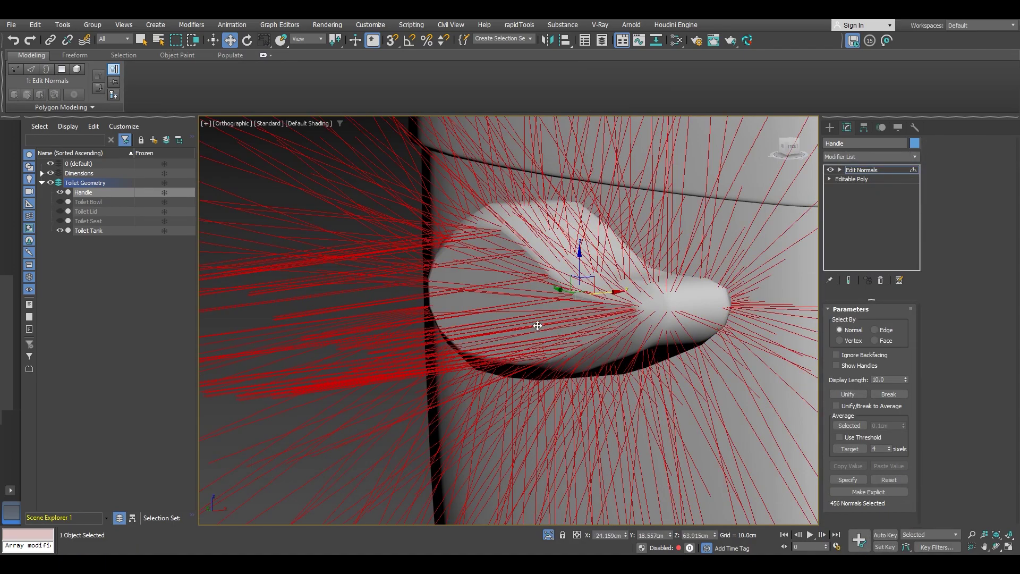
{"action": "scroll", "coordinate": [727, 393], "scroll_direction": "down", "scroll_amount": 5}
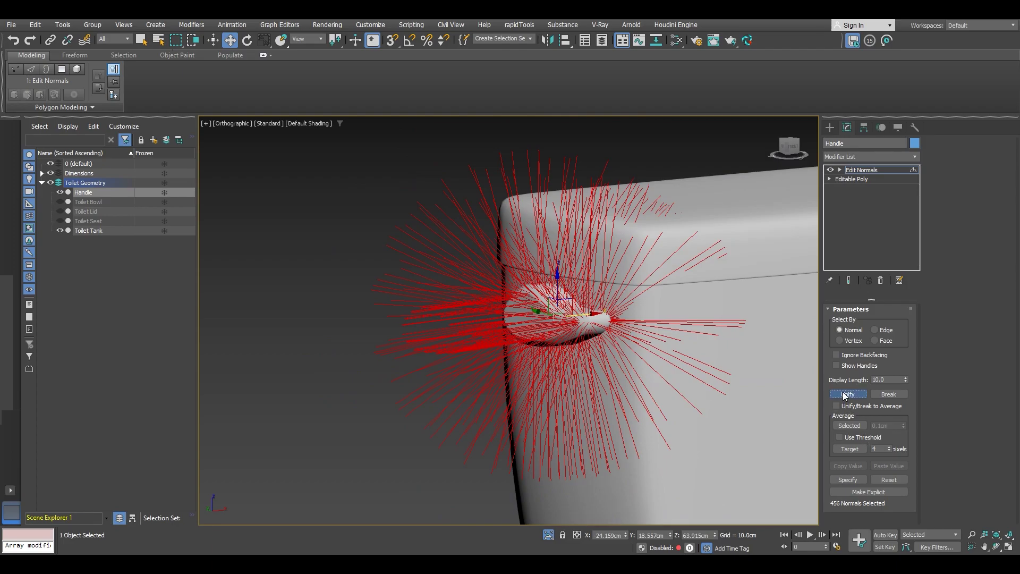
{"action": "right_click", "coordinate": [573, 293]}
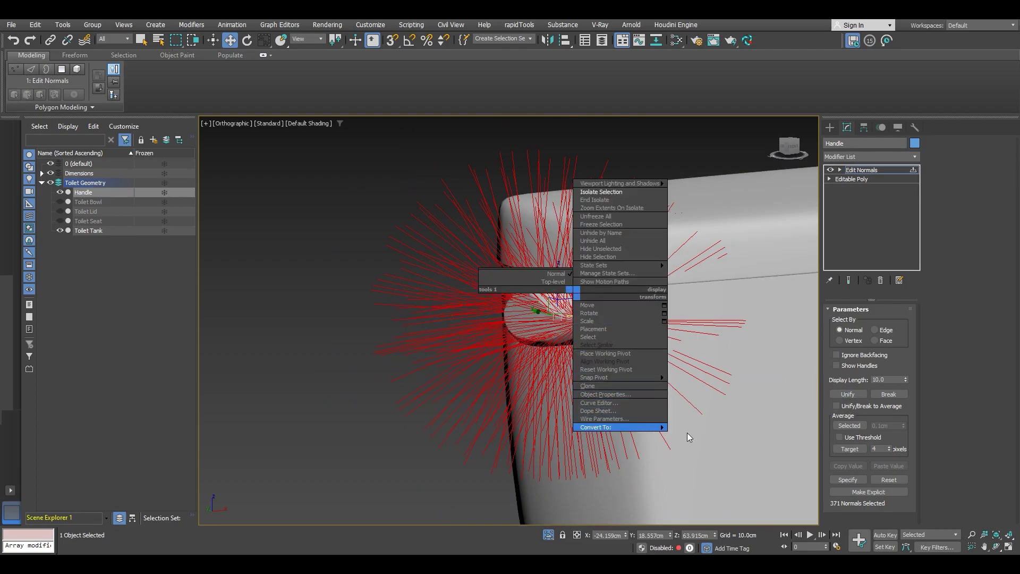
{"action": "left_click", "coordinate": [702, 435]}
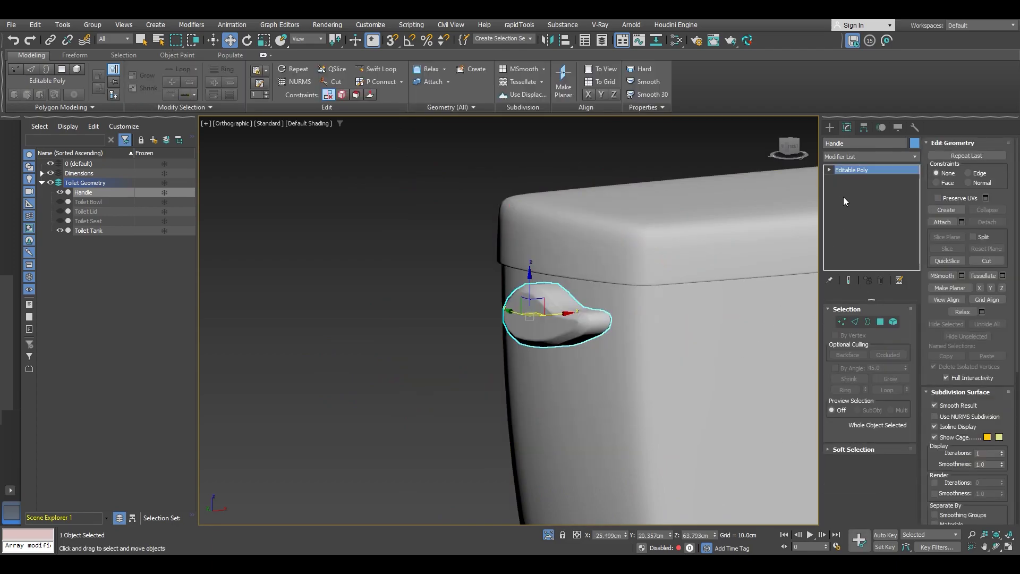
- Add a Smooth modifier to the Handle, assign smoothing group 1, and collapse it to an Editable Poly
{"action": "left_click", "coordinate": [868, 158]}
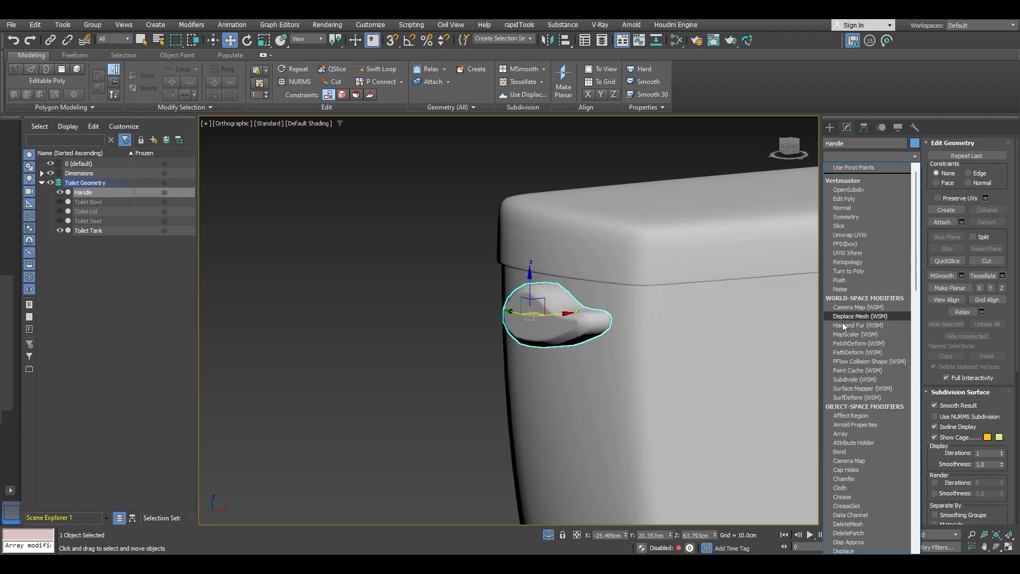
{"action": "key", "text": "s"}
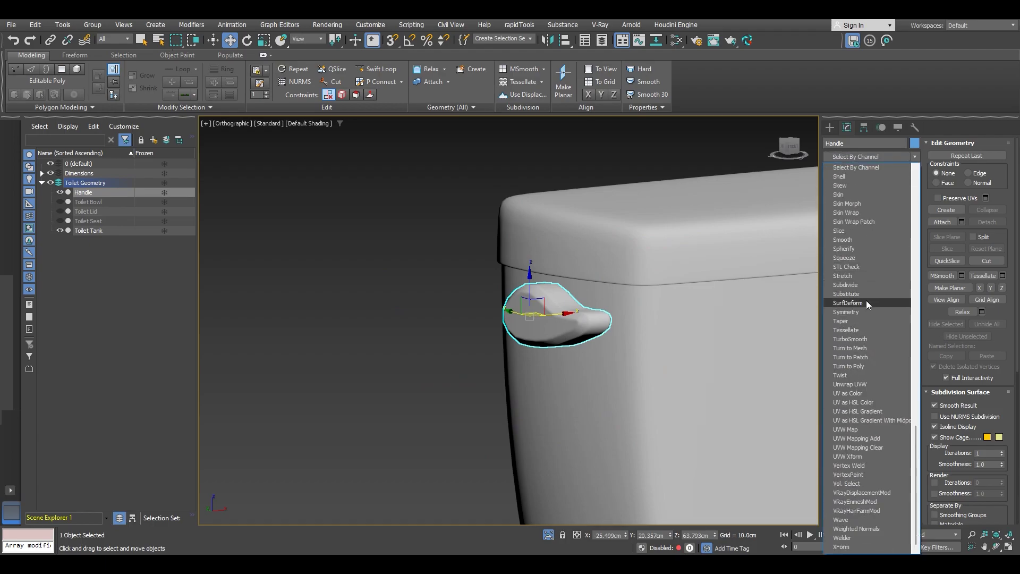
{"action": "left_click", "coordinate": [845, 240]}
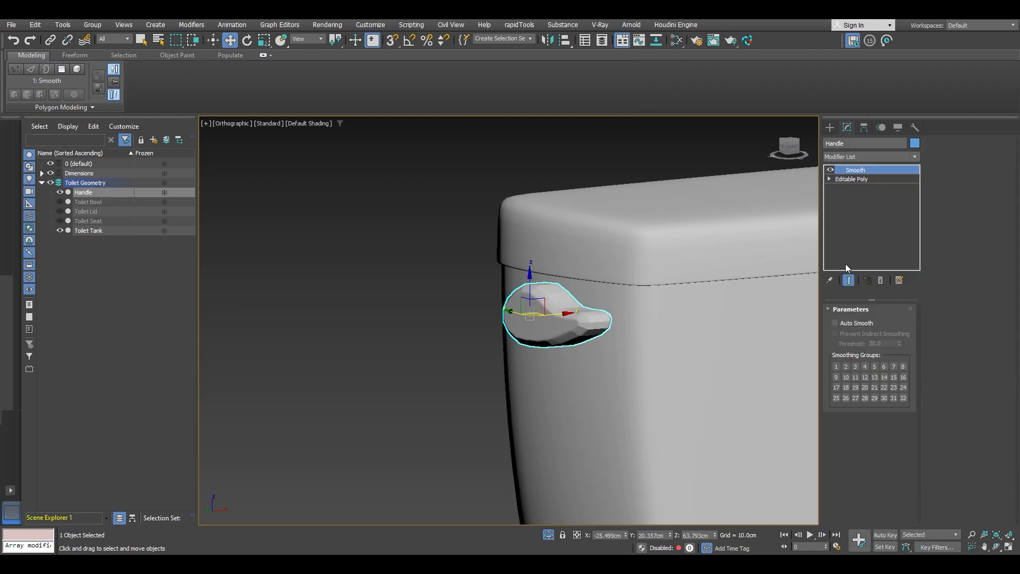
{"action": "left_click", "coordinate": [836, 366]}
{"action": "right_click", "coordinate": [579, 319]}
{"action": "mouse_move", "coordinate": [640, 459]}
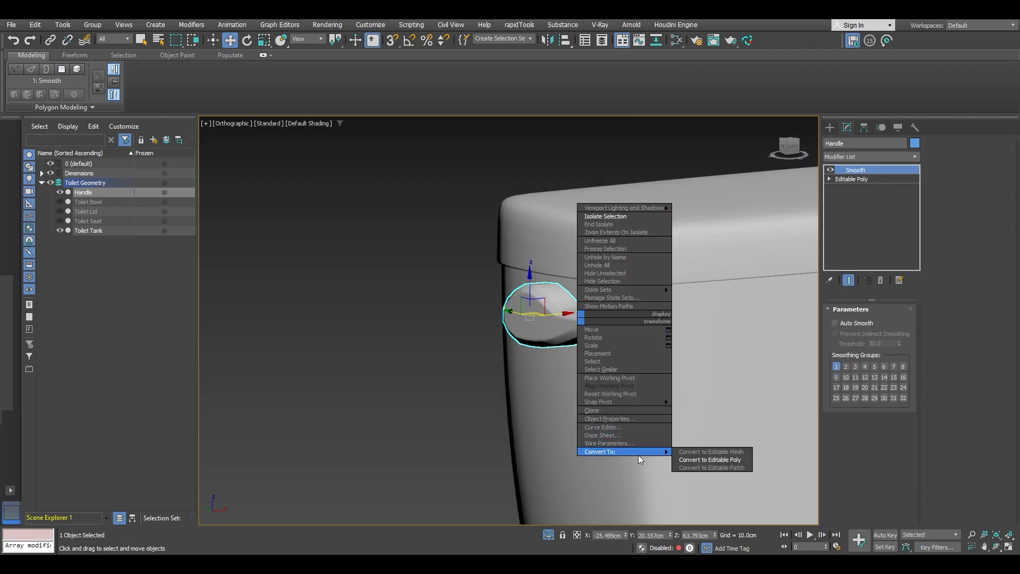
{"action": "left_click", "coordinate": [710, 460]}
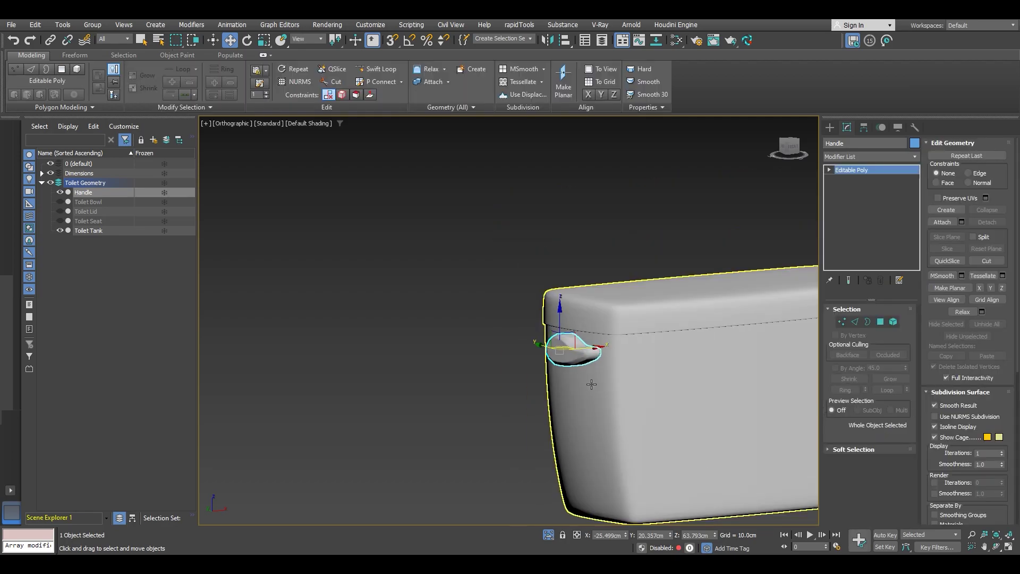
- Check the Handle's smoothed shading against the tank and convert the Handle to an Editable Poly once more
{"action": "scroll", "coordinate": [613, 389], "scroll_direction": "down", "scroll_amount": 5}
{"action": "middle_click_drag", "start_coordinate": [613, 389], "coordinate": [473, 326], "text": "alt"}
{"action": "scroll", "coordinate": [561, 353], "scroll_direction": "up", "scroll_amount": 5}
{"action": "scroll", "coordinate": [470, 325], "scroll_direction": "up", "scroll_amount": 3}
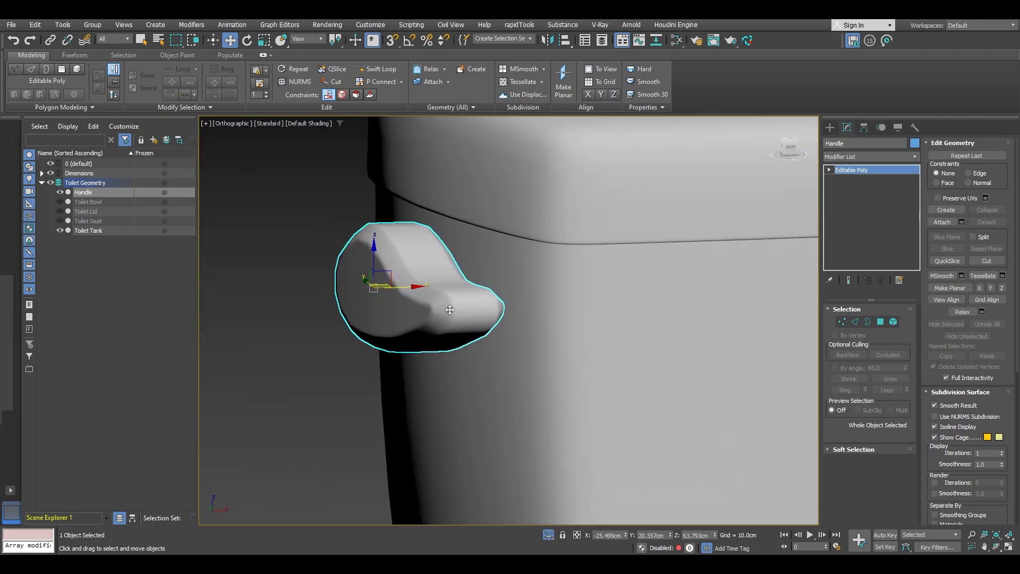
{"action": "right_click", "coordinate": [449, 309]}
{"action": "mouse_move", "coordinate": [510, 435]}
{"action": "left_click", "coordinate": [569, 444]}
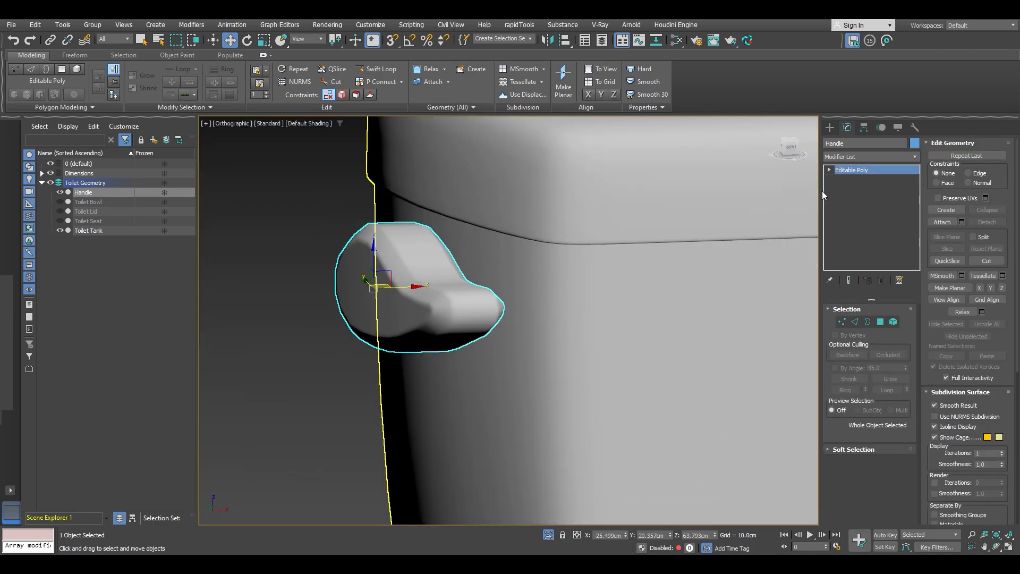
- Apply TurboSmooth with 1 iteration to the Handle and examine the subdivided mesh with edged faces
{"action": "left_click", "coordinate": [856, 155]}
{"action": "type", "text": "t"}
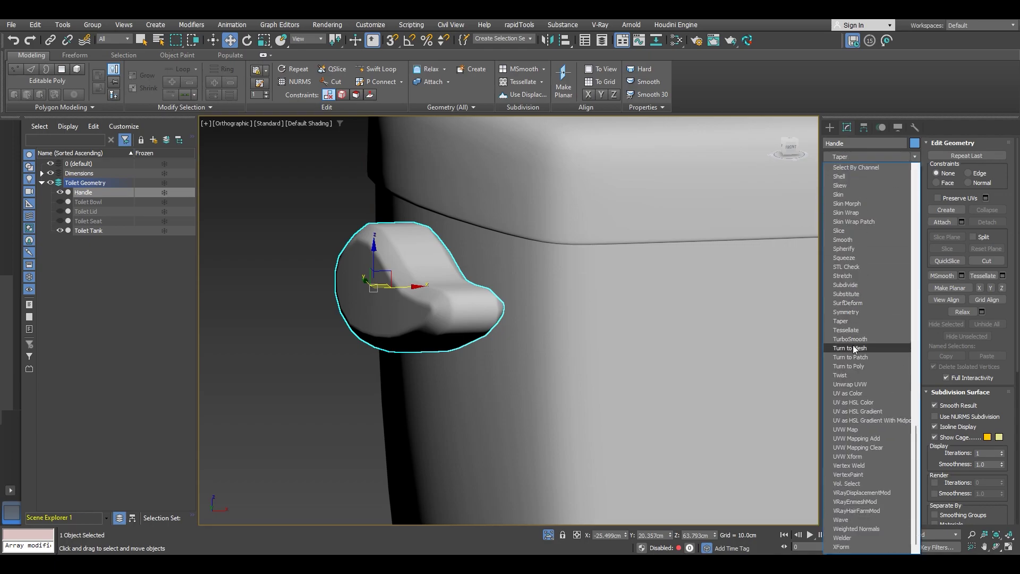
{"action": "left_click", "coordinate": [850, 339]}
{"action": "scroll", "coordinate": [464, 315], "scroll_direction": "up", "scroll_amount": 5}
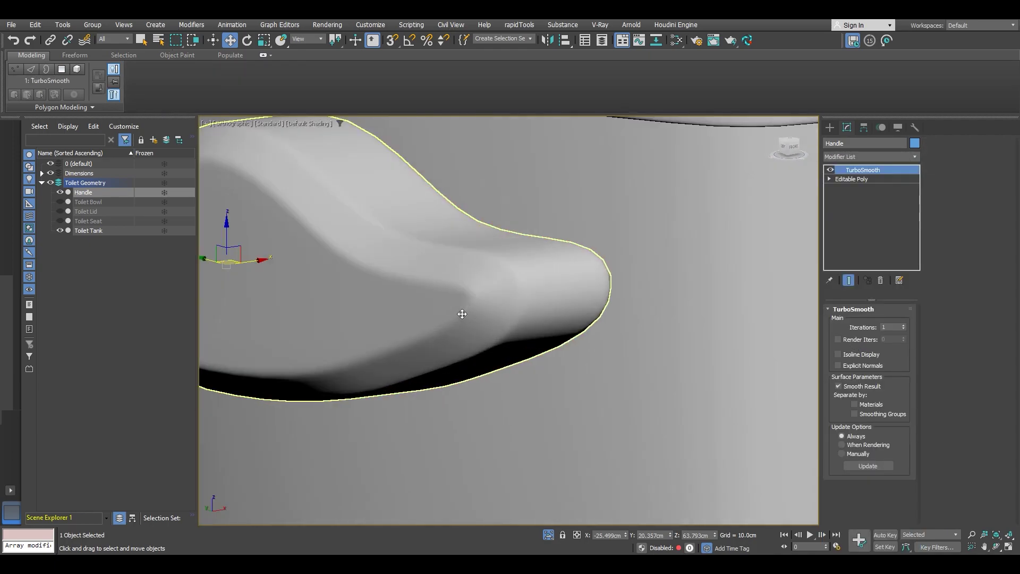
{"action": "key", "text": "F4"}
{"action": "scroll", "coordinate": [413, 310], "scroll_direction": "down", "scroll_amount": 2}
{"action": "middle_click_drag", "start_coordinate": [412, 310], "coordinate": [516, 314]}
{"action": "middle_click_drag", "start_coordinate": [706, 319], "coordinate": [639, 321], "text": "alt"}
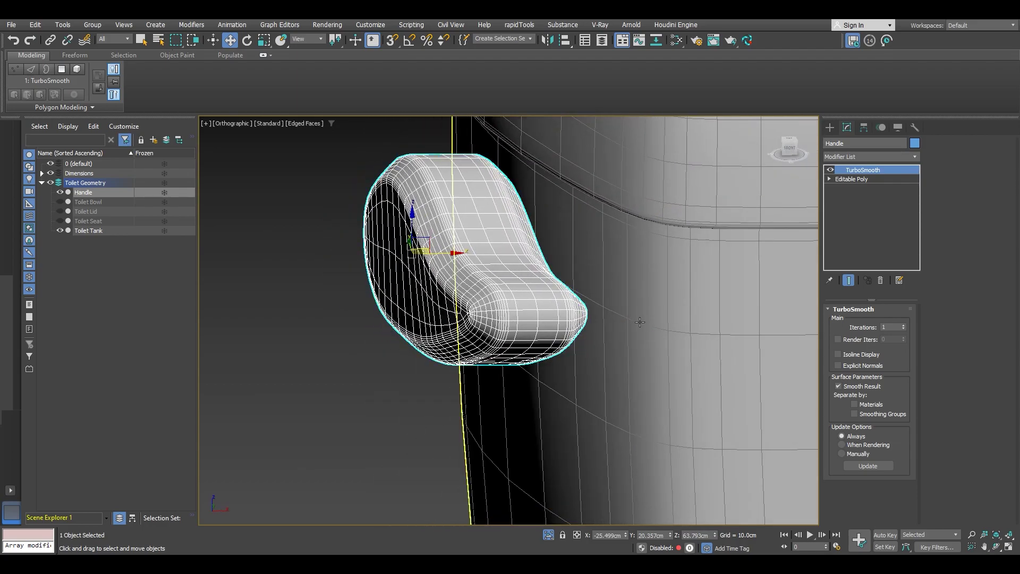
- Preview the Handle's TurboSmooth with Isoline Display, switch the option off again, and view the plain shaded surface
{"action": "left_click", "coordinate": [837, 355]}
{"action": "mouse_move", "coordinate": [528, 328]}
{"action": "middle_mouse_down", "text": "alt"}
{"action": "mouse_move", "coordinate": [555, 314]}
{"action": "mouse_move", "coordinate": [693, 319]}
{"action": "mouse_move", "coordinate": [545, 326]}
{"action": "middle_mouse_up", "text": "alt"}
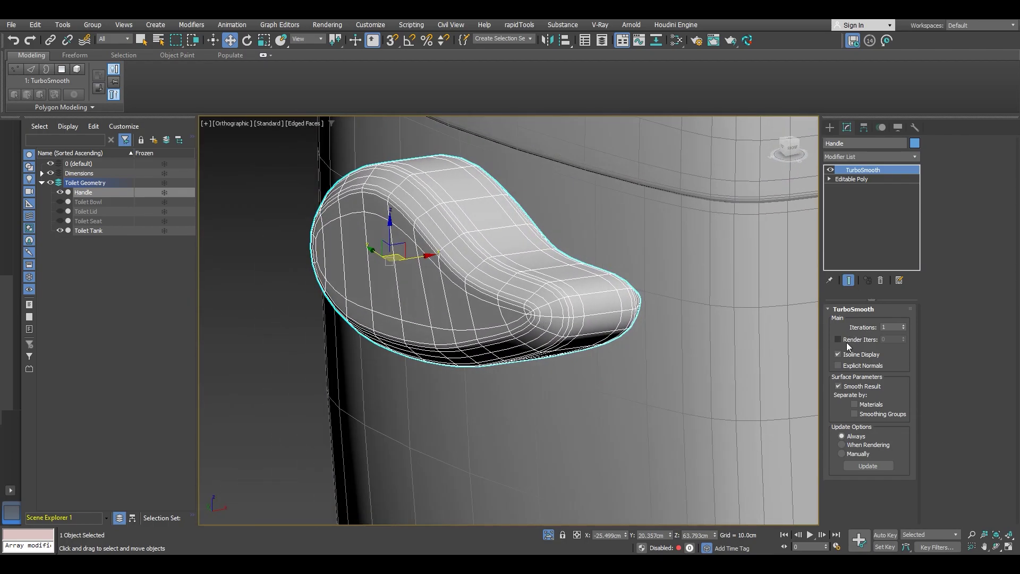
{"action": "left_click", "coordinate": [837, 354]}
{"action": "mouse_move", "coordinate": [611, 329]}
{"action": "middle_mouse_down", "text": "alt"}
{"action": "mouse_move", "coordinate": [504, 332]}
{"action": "mouse_move", "coordinate": [562, 317]}
{"action": "middle_mouse_up", "text": "alt"}
{"action": "key", "text": "F4"}
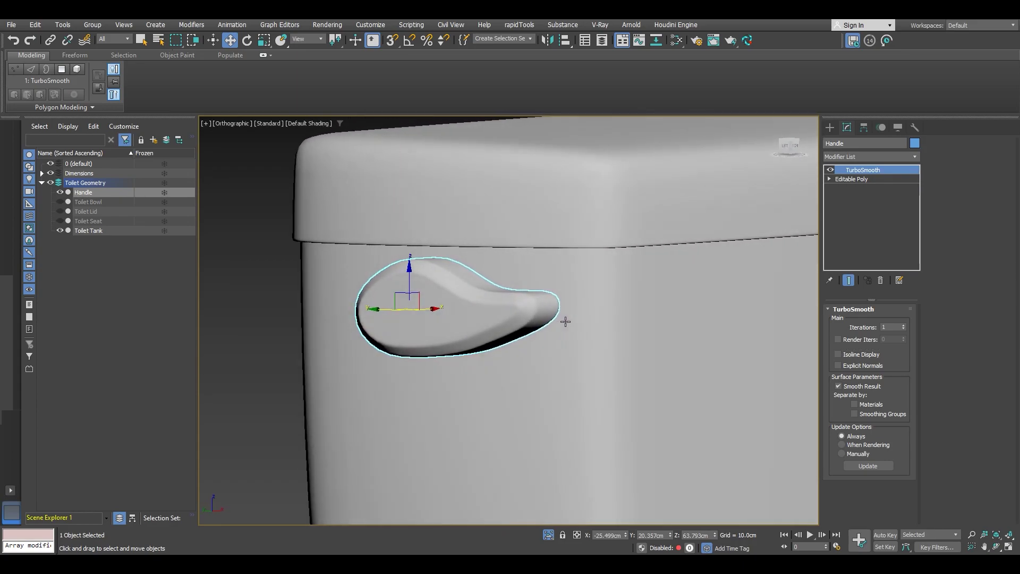
- Delete the TurboSmooth modifiers from the Toilet Tank and the Handle
{"action": "left_click", "coordinate": [627, 291]}
{"action": "right_click", "coordinate": [859, 171]}
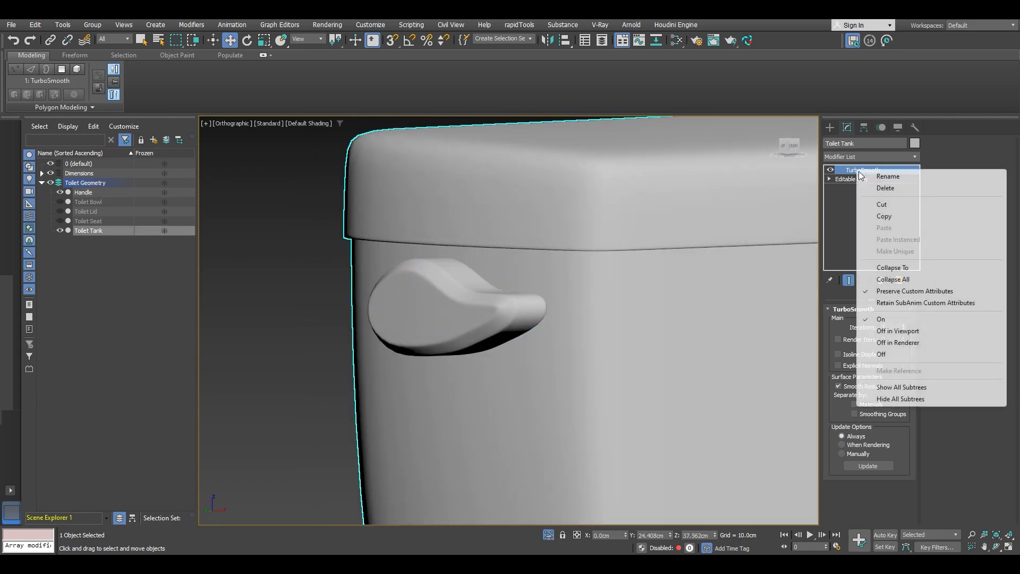
{"action": "left_click", "coordinate": [878, 186]}
{"action": "middle_click_drag", "start_coordinate": [531, 262], "coordinate": [503, 264], "text": "alt"}
{"action": "scroll", "coordinate": [564, 267], "scroll_direction": "down", "scroll_amount": 3}
{"action": "left_click", "coordinate": [460, 278]}
{"action": "right_click", "coordinate": [866, 172]}
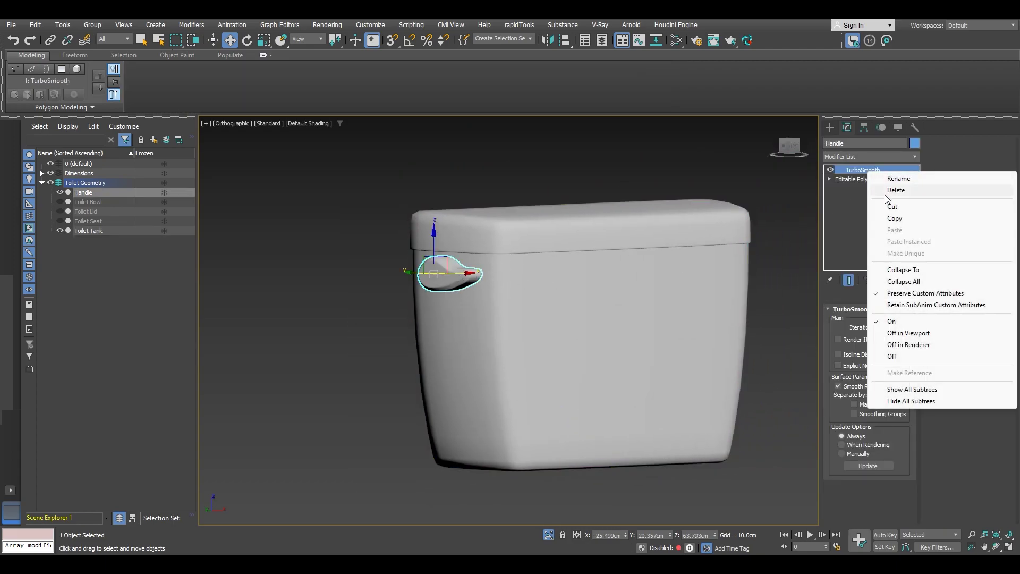
{"action": "left_click", "coordinate": [887, 191]}
- Unhide the Toilet Bowl, Toilet Lid and Toilet Seat, rename the Handle as Toilet Handle, and clear the selection
{"action": "key", "text": "F4"}
{"action": "middle_click_drag", "start_coordinate": [603, 335], "coordinate": [530, 337], "text": "alt"}
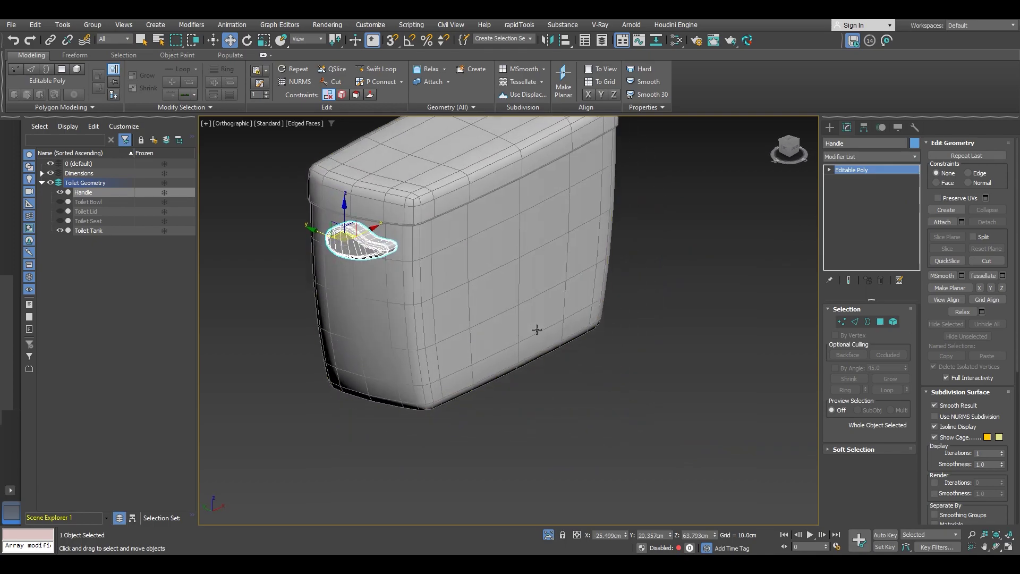
{"action": "left_click", "coordinate": [60, 202]}
{"action": "left_click", "coordinate": [60, 211]}
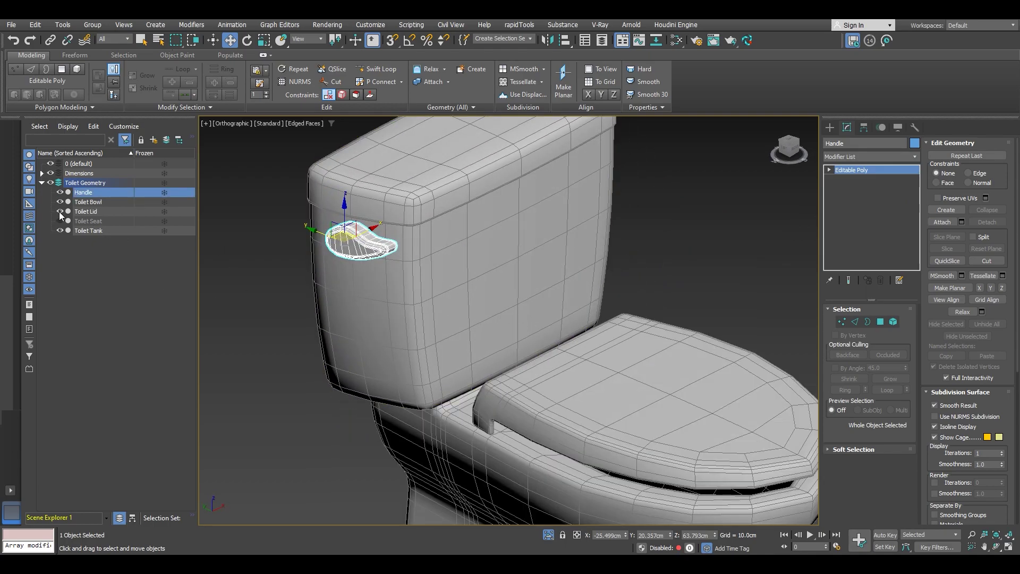
{"action": "left_click", "coordinate": [60, 221]}
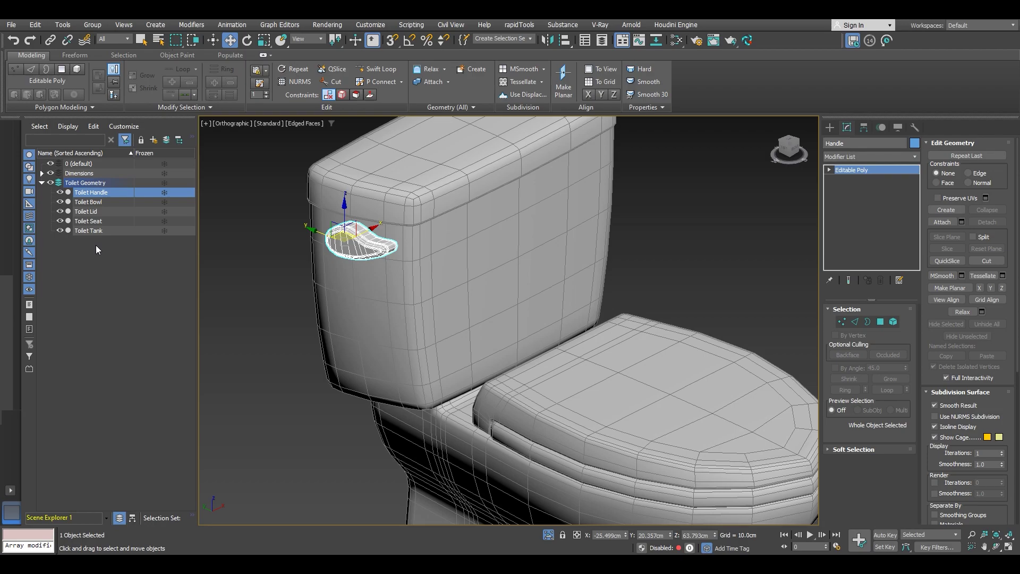
{"action": "left_click", "coordinate": [247, 263]}
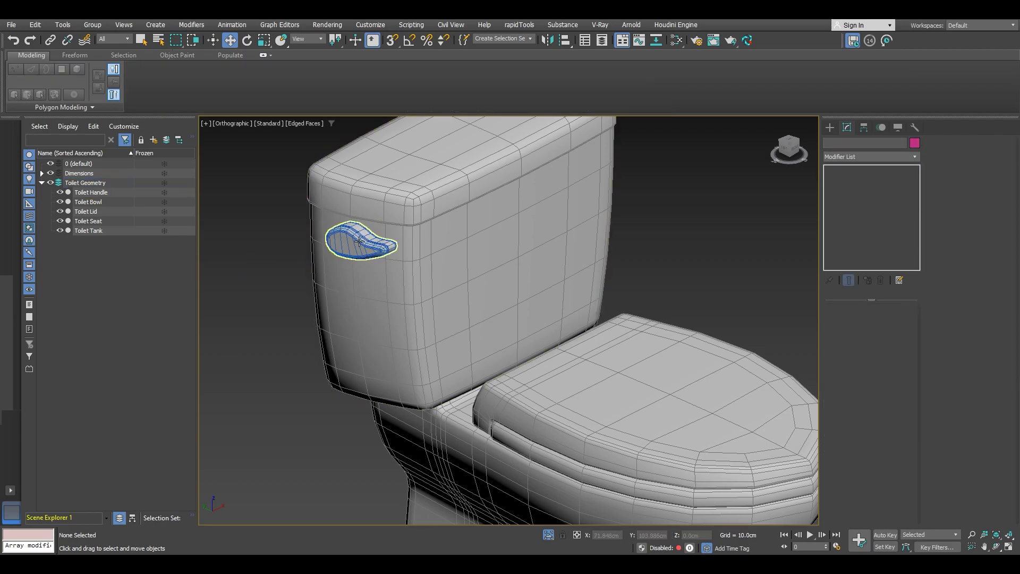
- Set the Toilet Handle's object color to the light grey custom color of the other toilet parts and deselect it
{"action": "scroll", "coordinate": [360, 240], "scroll_direction": "up", "scroll_amount": 3}
{"action": "left_click", "coordinate": [365, 249]}
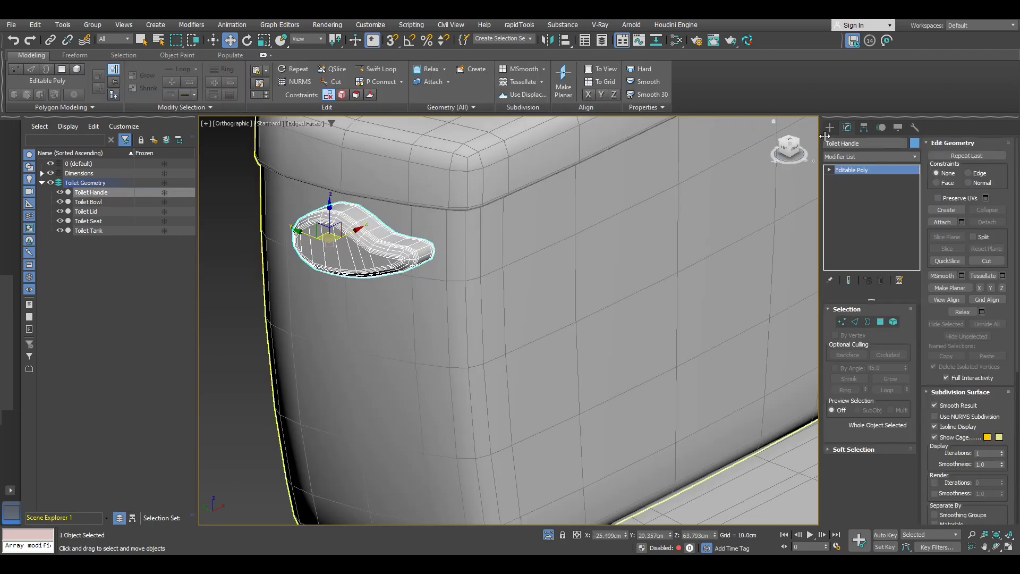
{"action": "left_click", "coordinate": [913, 143]}
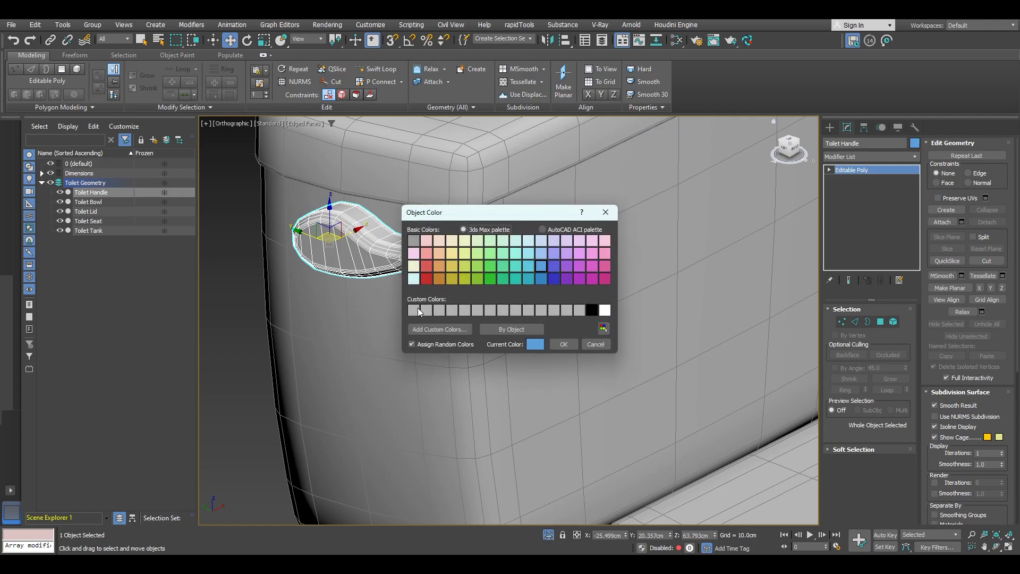
{"action": "left_click", "coordinate": [565, 349]}
{"action": "scroll", "coordinate": [487, 284], "scroll_direction": "down", "scroll_amount": 5}
{"action": "middle_click_drag", "start_coordinate": [502, 311], "coordinate": [511, 273], "text": "alt"}
{"action": "left_click", "coordinate": [689, 273]}
- Frame the complete toilet and examine it from several angles, with and without edged faces
{"action": "scroll", "coordinate": [689, 273], "scroll_direction": "down", "scroll_amount": 3}
{"action": "middle_click_drag", "start_coordinate": [703, 318], "coordinate": [610, 269], "text": "alt"}
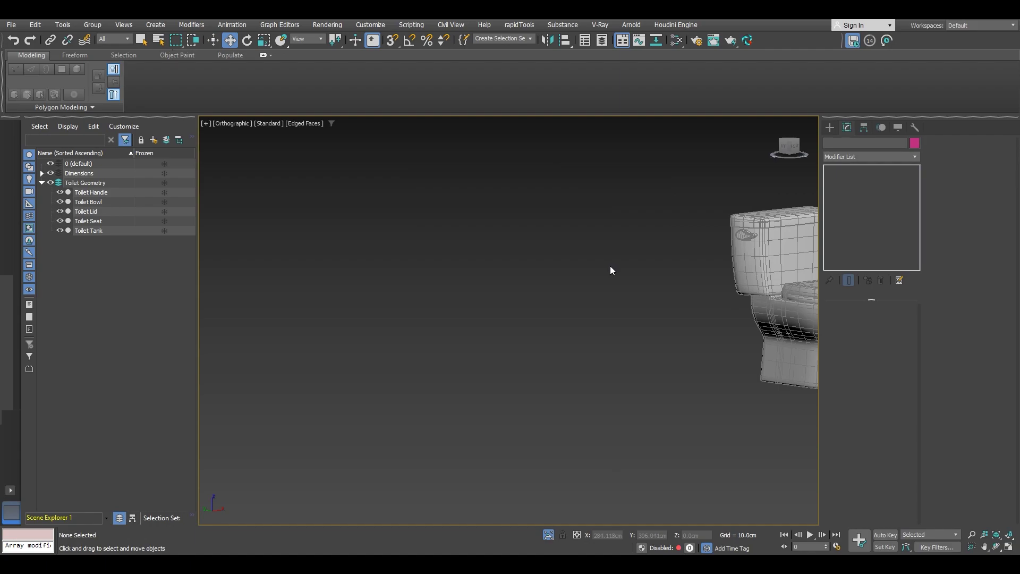
{"action": "key", "text": "z"}
{"action": "left_click", "coordinate": [544, 312]}
{"action": "left_click", "coordinate": [666, 408]}
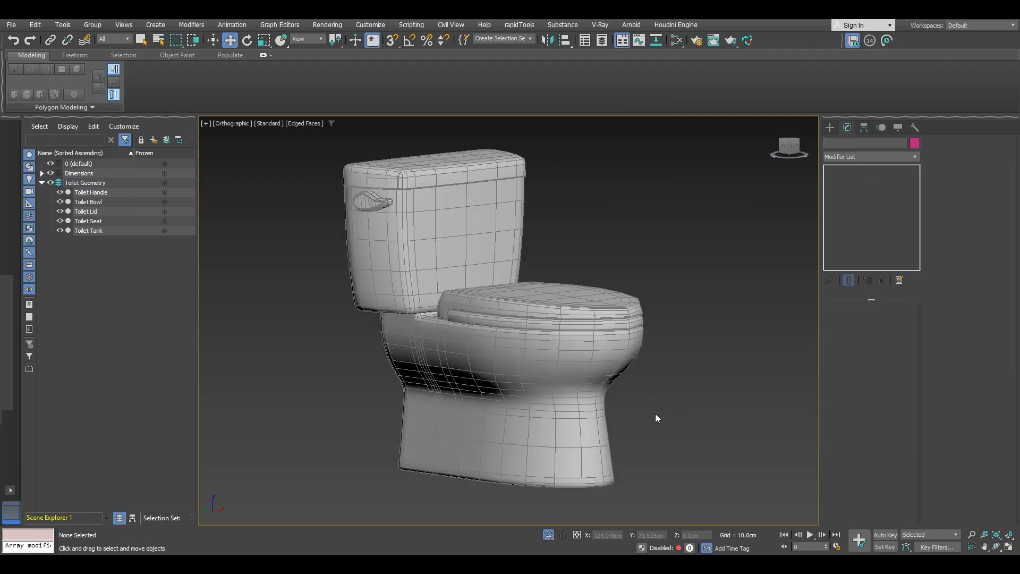
{"action": "key", "text": "F4"}
{"action": "left_click", "coordinate": [589, 419]}
{"action": "middle_click_drag", "start_coordinate": [589, 419], "coordinate": [636, 443], "text": "alt"}
{"action": "left_click", "coordinate": [636, 443]}
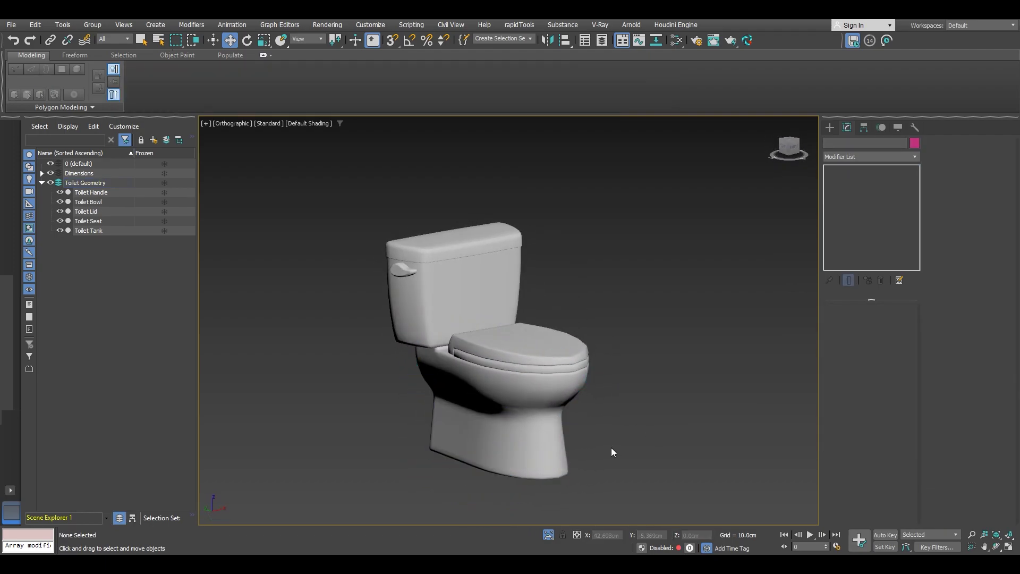
{"action": "key", "text": "F4"}
{"action": "mouse_move", "coordinate": [538, 414]}
{"action": "middle_mouse_down", "text": "alt"}
{"action": "mouse_move", "coordinate": [590, 377]}
{"action": "mouse_move", "coordinate": [544, 364]}
{"action": "mouse_move", "coordinate": [594, 339]}
{"action": "mouse_move", "coordinate": [774, 366]}
{"action": "mouse_move", "coordinate": [892, 361]}
{"action": "mouse_move", "coordinate": [922, 323]}
{"action": "mouse_move", "coordinate": [906, 298]}
{"action": "mouse_move", "coordinate": [910, 367]}
{"action": "mouse_move", "coordinate": [888, 368]}
{"action": "middle_mouse_up", "text": "alt"}
- Inspect the edge flow of the Toilet Bowl, seat and lid up close
{"action": "left_click", "coordinate": [591, 377]}
{"action": "scroll", "coordinate": [608, 314], "scroll_direction": "up", "scroll_amount": 5}
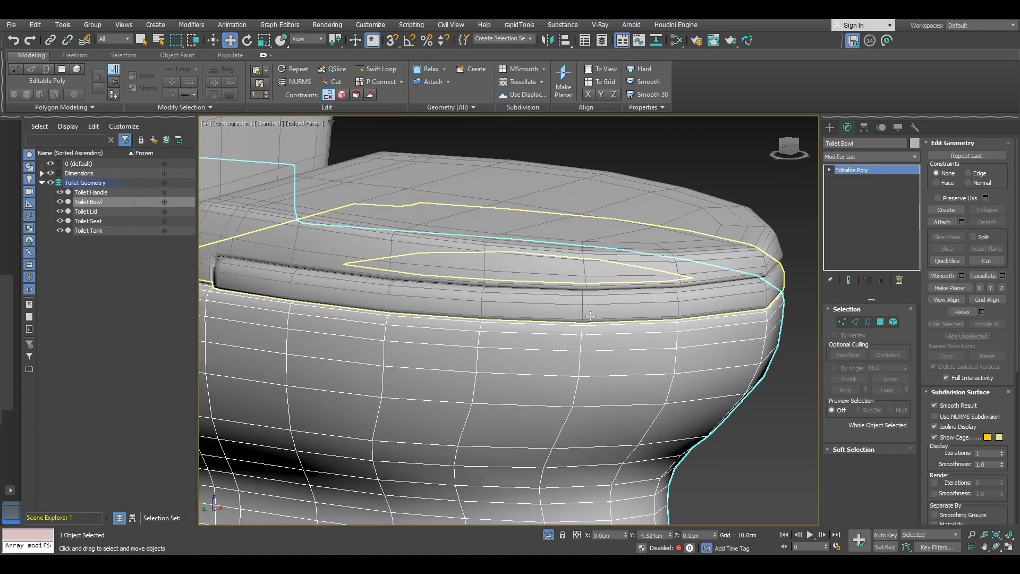
{"action": "left_click", "coordinate": [588, 311]}
{"action": "middle_click_drag", "start_coordinate": [528, 328], "coordinate": [412, 331], "text": "alt"}
{"action": "left_click", "coordinate": [558, 253]}
{"action": "scroll", "coordinate": [557, 261], "scroll_direction": "down", "scroll_amount": 2}
{"action": "middle_click_drag", "start_coordinate": [557, 261], "coordinate": [609, 320], "text": "alt"}
{"action": "scroll", "coordinate": [609, 320], "scroll_direction": "down", "scroll_amount": 2}
{"action": "middle_click_drag", "start_coordinate": [372, 234], "coordinate": [569, 332]}
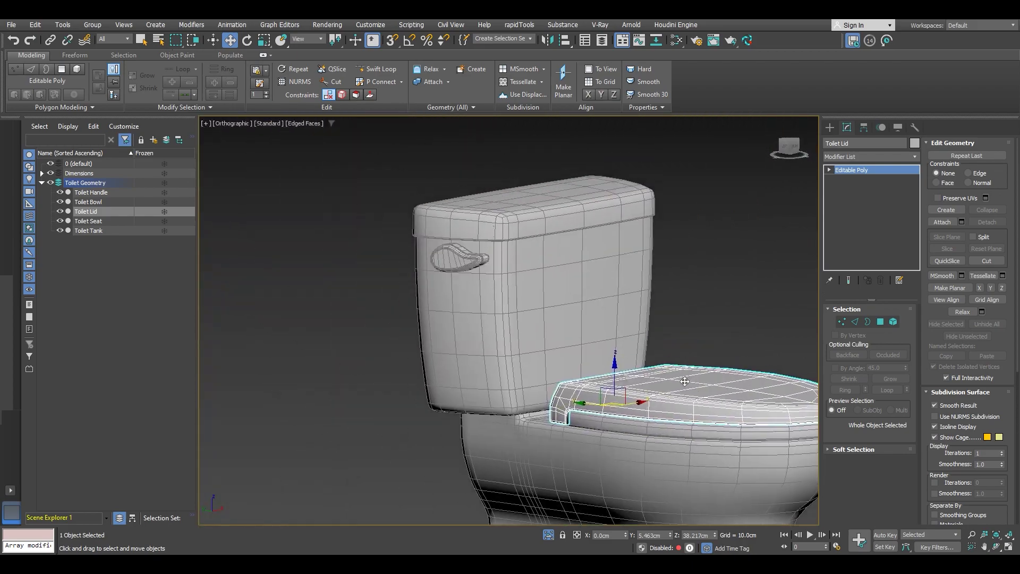
- Inspect the Toilet Tank's edge flow around its upper corner, switching briefly to wireframe display
{"action": "middle_click_drag", "start_coordinate": [499, 319], "coordinate": [778, 336], "text": "alt"}
{"action": "left_click", "coordinate": [521, 323]}
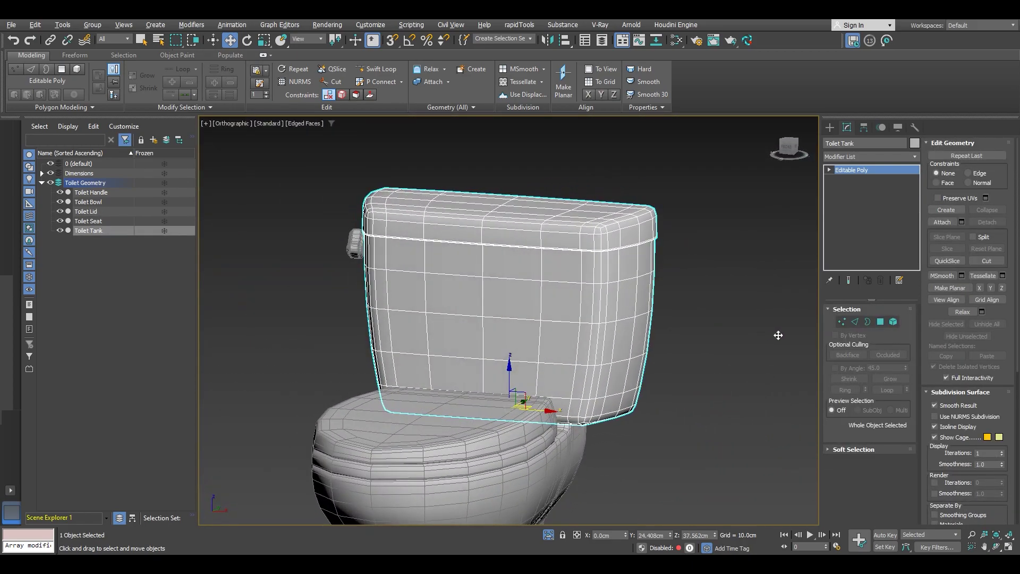
{"action": "scroll", "coordinate": [608, 222], "scroll_direction": "up", "scroll_amount": 6}
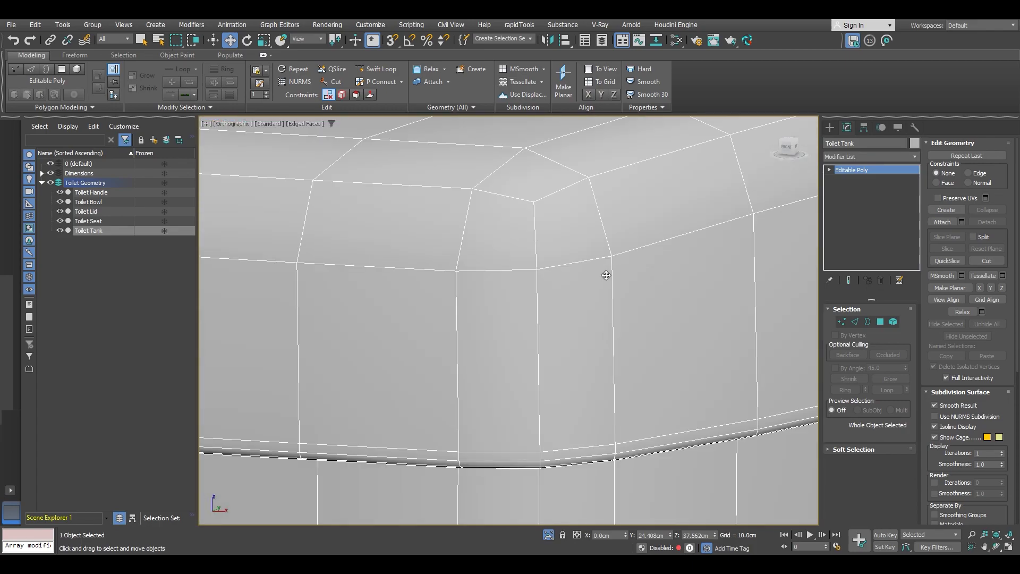
{"action": "key", "text": "F3"}
{"action": "scroll", "coordinate": [600, 271], "scroll_direction": "down", "scroll_amount": 8}
{"action": "key", "text": "F3"}
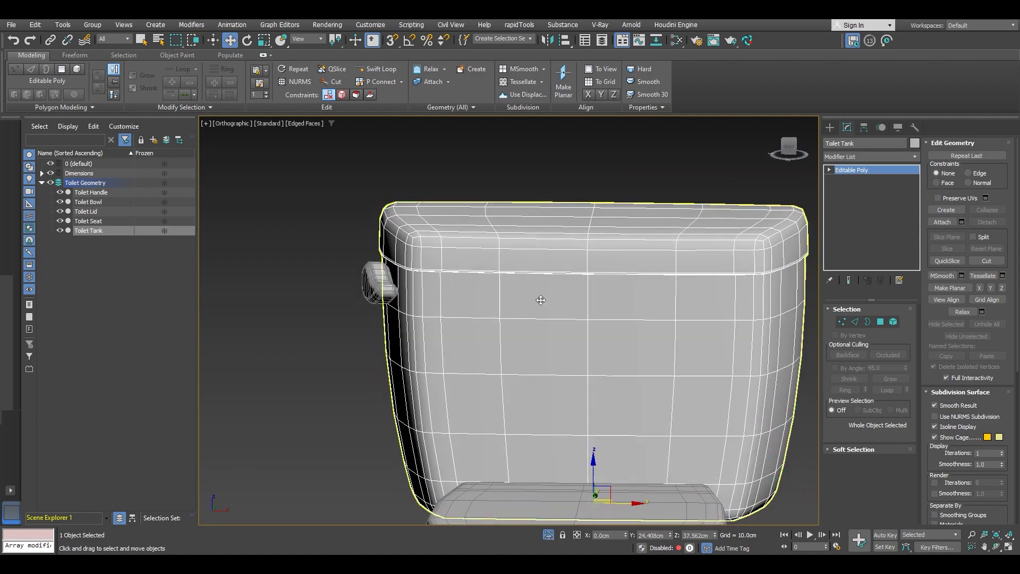
- Inspect the Toilet Handle's edge flow up close, view the complete toilet at an angle and clear the selection
{"action": "scroll", "coordinate": [378, 275], "scroll_direction": "up", "scroll_amount": 7}
{"action": "left_click", "coordinate": [381, 290]}
{"action": "scroll", "coordinate": [446, 314], "scroll_direction": "down", "scroll_amount": 6}
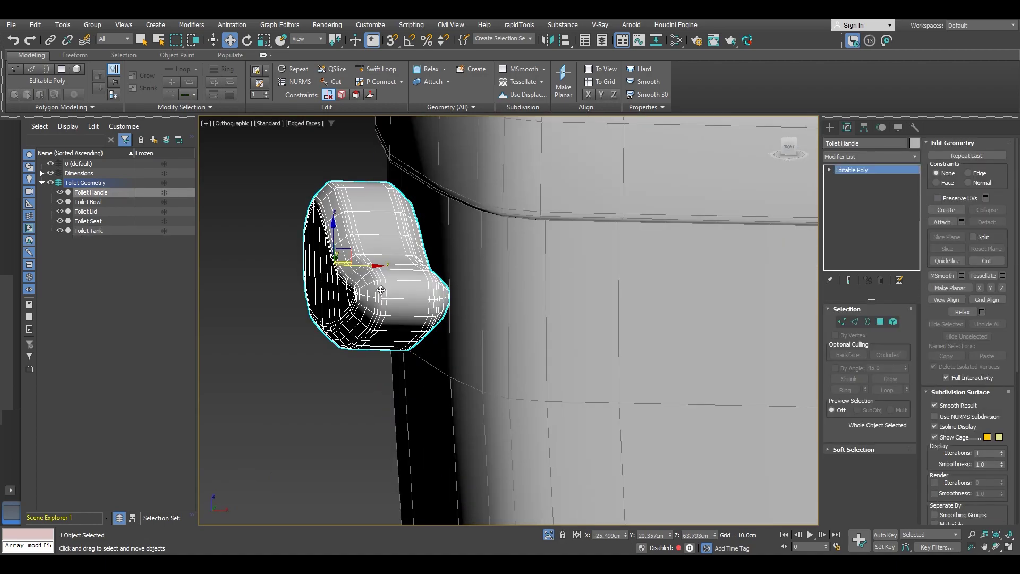
{"action": "scroll", "coordinate": [574, 352], "scroll_direction": "down", "scroll_amount": 3}
{"action": "middle_click_drag", "start_coordinate": [574, 351], "coordinate": [482, 287]}
{"action": "middle_click_drag", "start_coordinate": [483, 288], "coordinate": [514, 270], "text": "alt"}
{"action": "scroll", "coordinate": [569, 330], "scroll_direction": "down", "scroll_amount": 1}
{"action": "middle_click_drag", "start_coordinate": [514, 271], "coordinate": [561, 289], "text": "alt"}
{"action": "scroll", "coordinate": [558, 303], "scroll_direction": "down", "scroll_amount": 2}
{"action": "left_click", "coordinate": [678, 430]}
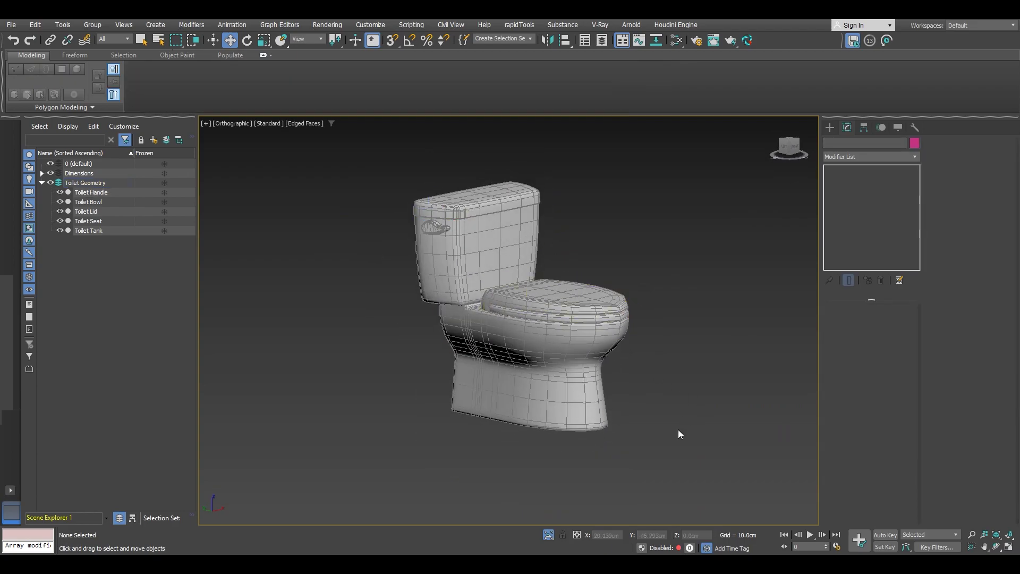
- Apply a TurboSmooth modifier with 2 iterations to all five toilet parts and deselect them
{"action": "left_click_drag", "start_coordinate": [403, 166], "coordinate": [437, 210]}
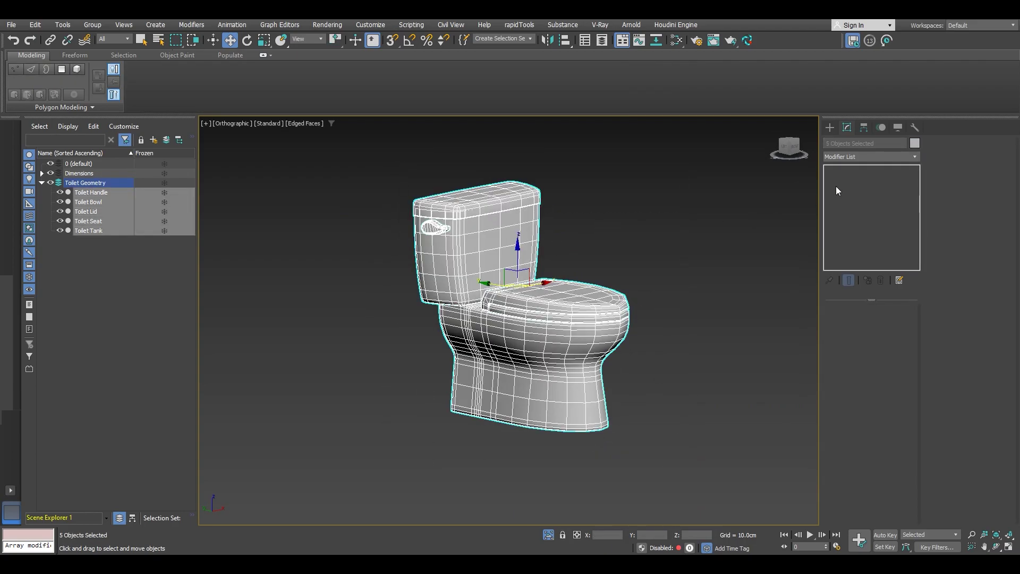
{"action": "left_click", "coordinate": [860, 157]}
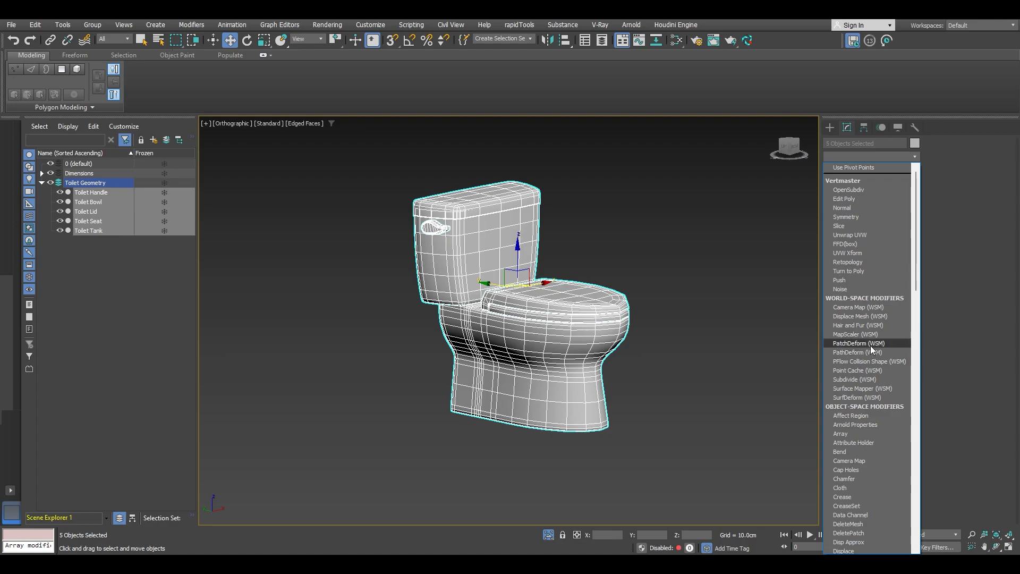
{"action": "key", "text": "t"}
{"action": "left_click", "coordinate": [856, 340]}
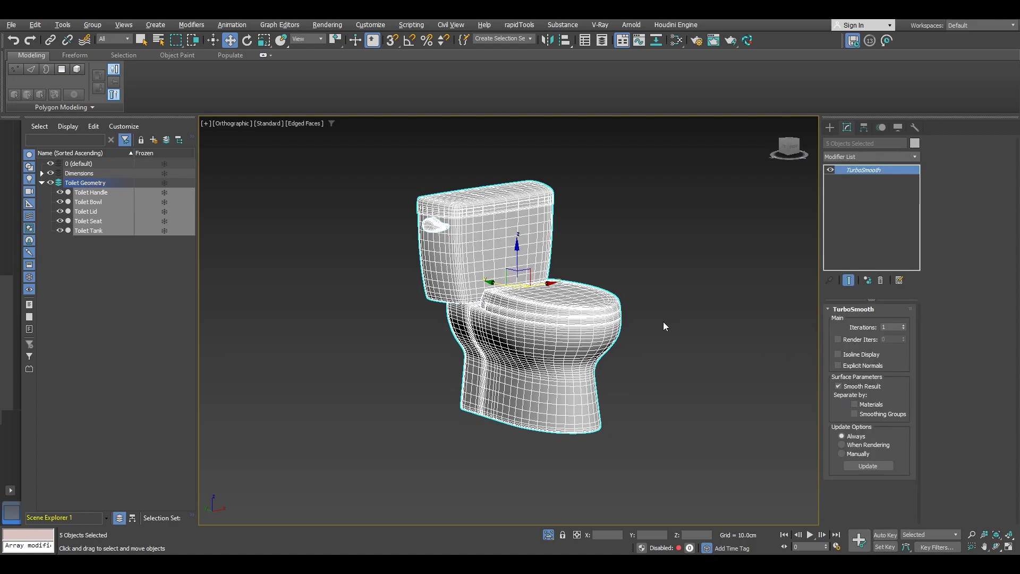
{"action": "left_click", "coordinate": [902, 325]}
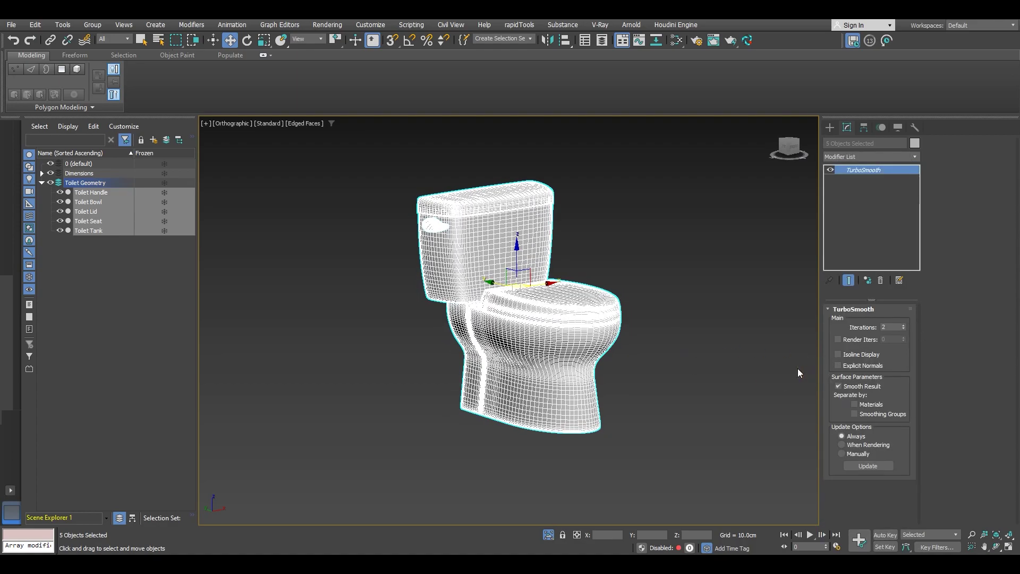
{"action": "left_click", "coordinate": [719, 363]}
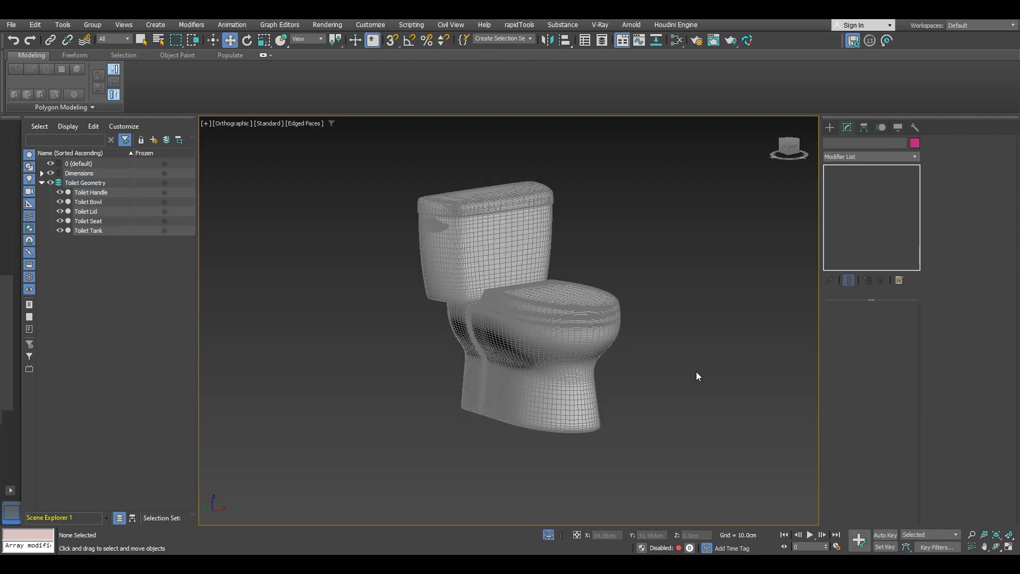
- Examine the smoothed toilet's shading without edged faces, from the whole model to the tank and seat area
{"action": "key", "text": "F4"}
{"action": "middle_click_drag", "start_coordinate": [529, 360], "coordinate": [582, 334], "text": "alt"}
{"action": "scroll", "coordinate": [616, 307], "scroll_direction": "up", "scroll_amount": 5}
{"action": "scroll", "coordinate": [514, 336], "scroll_direction": "down", "scroll_amount": 3}
{"action": "middle_click_drag", "start_coordinate": [687, 289], "coordinate": [493, 335]}
{"action": "scroll", "coordinate": [493, 336], "scroll_direction": "down", "scroll_amount": 4}
{"action": "middle_click_drag", "start_coordinate": [424, 323], "coordinate": [574, 334]}
{"action": "scroll", "coordinate": [367, 268], "scroll_direction": "up", "scroll_amount": 5}
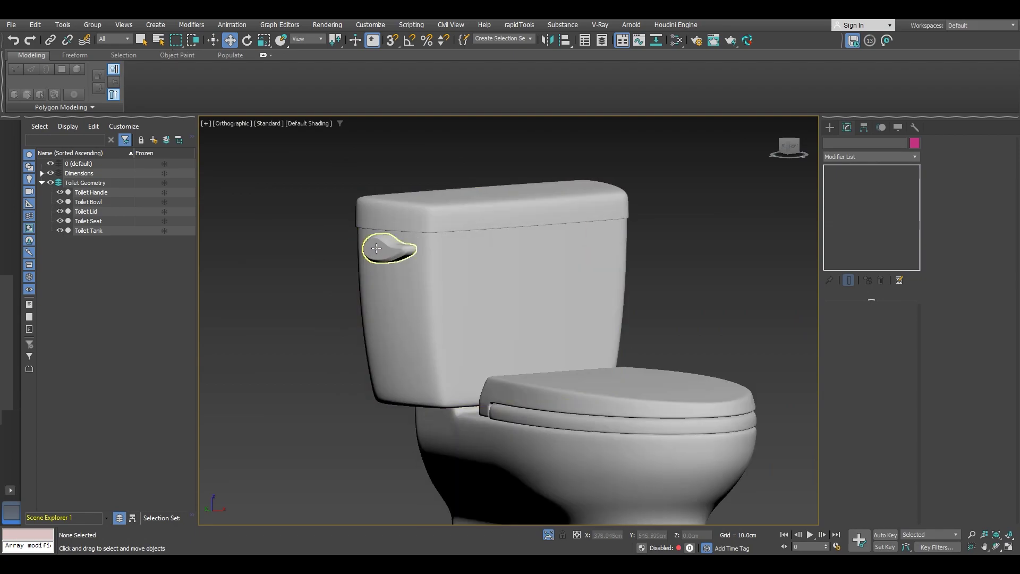
- Select the Toilet Handle and inspect its smoothed shape against the tank's corner from several angles
{"action": "left_click", "coordinate": [376, 248]}
{"action": "middle_click_drag", "start_coordinate": [503, 320], "coordinate": [523, 331], "text": "alt"}
{"action": "scroll", "coordinate": [397, 252], "scroll_direction": "up", "scroll_amount": 6}
{"action": "scroll", "coordinate": [395, 252], "scroll_direction": "down", "scroll_amount": 3}
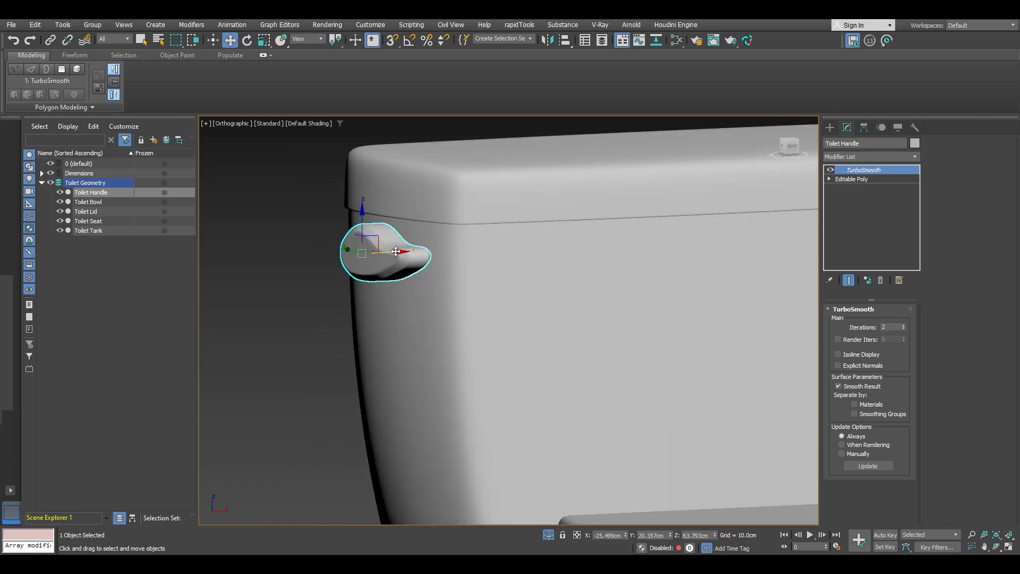
{"action": "scroll", "coordinate": [396, 251], "scroll_direction": "down", "scroll_amount": 6}
{"action": "middle_click_drag", "start_coordinate": [451, 280], "coordinate": [481, 318], "text": "alt"}
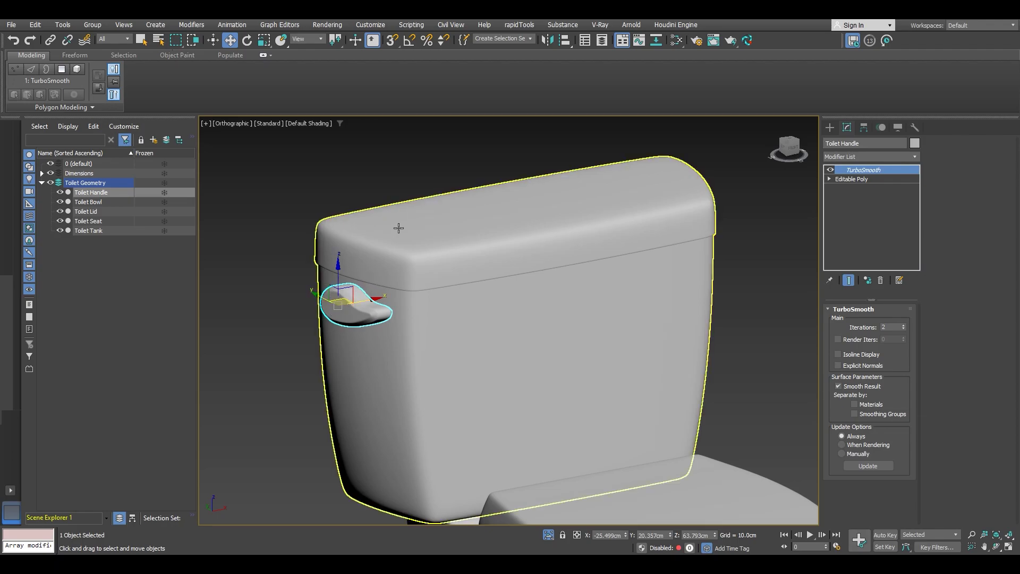
{"action": "middle_click_drag", "start_coordinate": [527, 302], "coordinate": [453, 307], "text": "alt"}
{"action": "scroll", "coordinate": [351, 295], "scroll_direction": "up", "scroll_amount": 3}
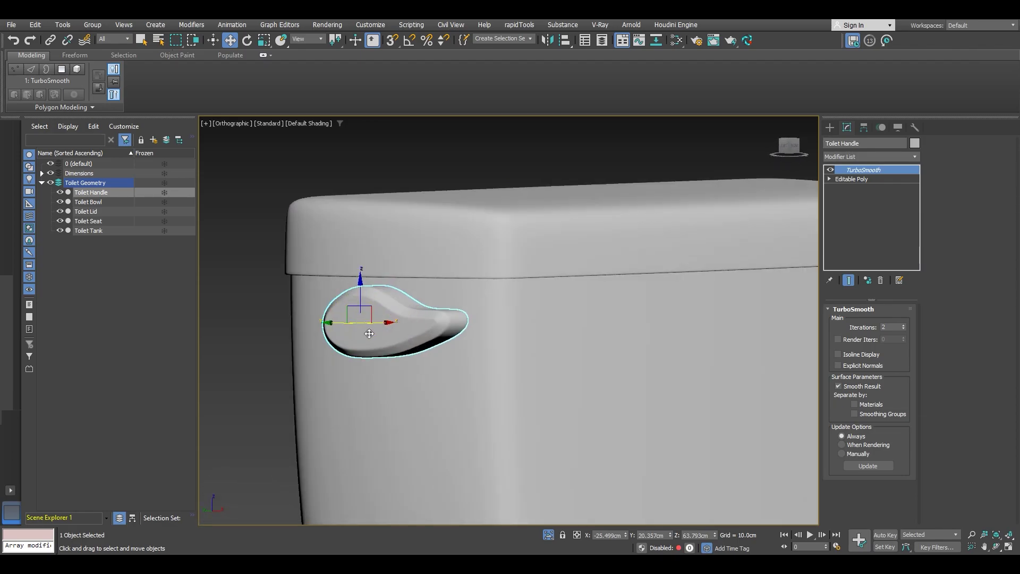
- Move the Toilet Handle slightly along X toward the tank, to X -25.348 cm, checking the gap behind it
{"action": "middle_click_drag", "start_coordinate": [354, 313], "coordinate": [385, 231], "text": "alt"}
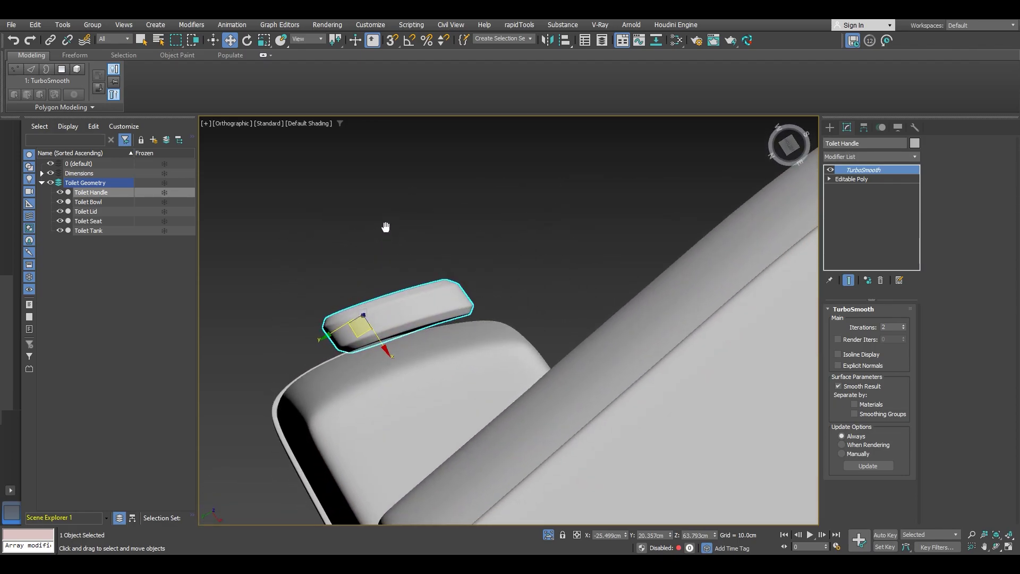
{"action": "scroll", "coordinate": [393, 310], "scroll_direction": "up", "scroll_amount": 5}
{"action": "middle_click_drag", "start_coordinate": [408, 309], "coordinate": [428, 238], "text": "alt"}
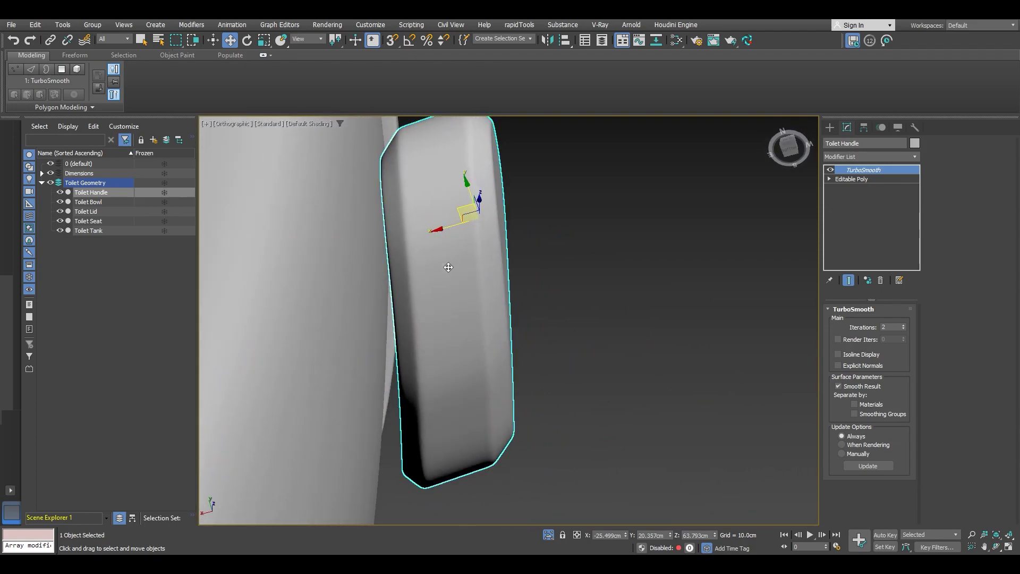
{"action": "left_click_drag", "start_coordinate": [449, 226], "coordinate": [442, 227]}
{"action": "scroll", "coordinate": [376, 164], "scroll_direction": "up", "scroll_amount": 5}
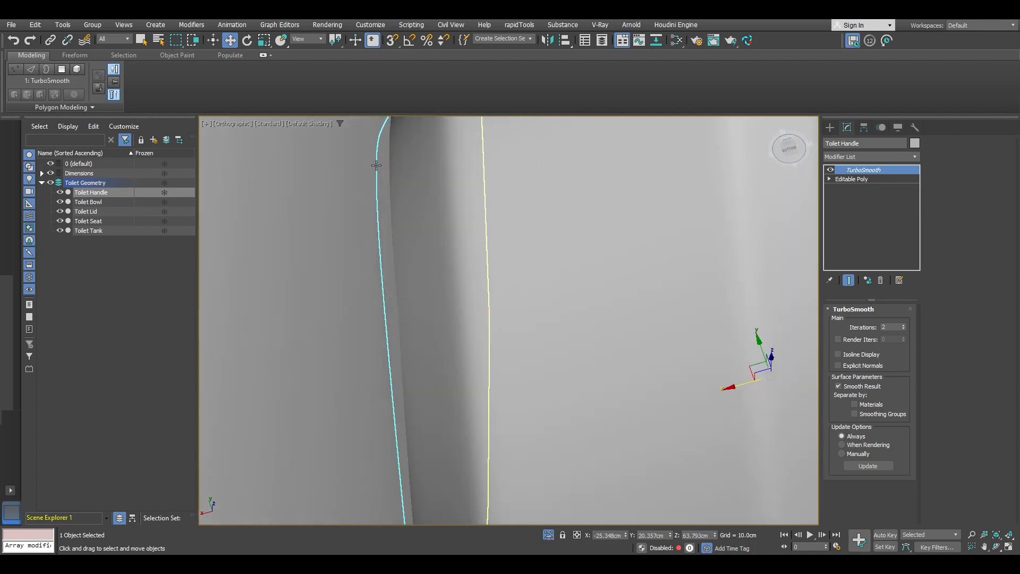
{"action": "scroll", "coordinate": [382, 162], "scroll_direction": "down", "scroll_amount": 8}
{"action": "middle_click_drag", "start_coordinate": [455, 248], "coordinate": [637, 242], "text": "alt"}
{"action": "scroll", "coordinate": [650, 274], "scroll_direction": "down", "scroll_amount": 6}
{"action": "middle_click_drag", "start_coordinate": [644, 286], "coordinate": [515, 273], "text": "alt"}
{"action": "scroll", "coordinate": [607, 289], "scroll_direction": "down", "scroll_amount": 3}
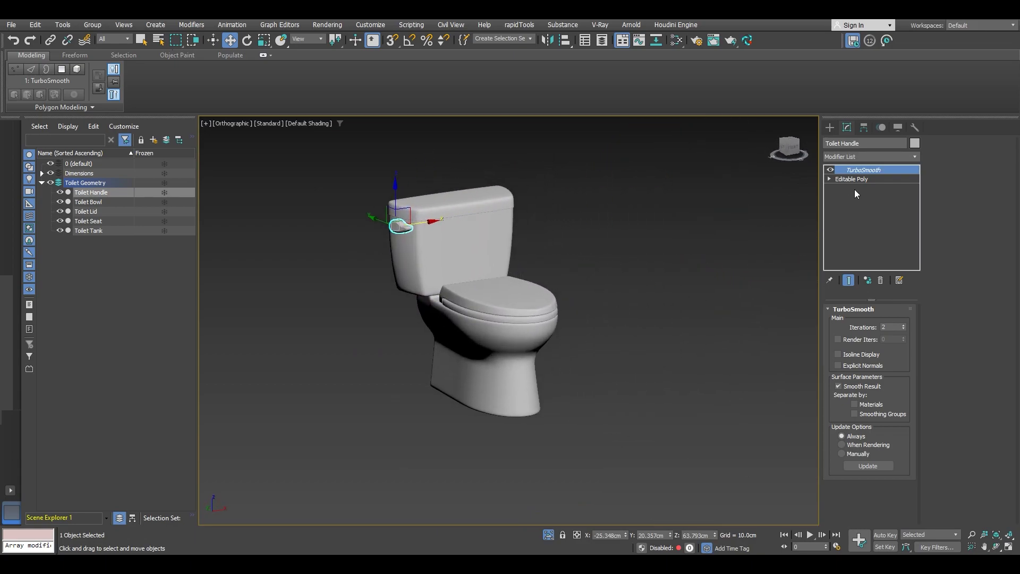
- Delete the TurboSmooth modifier from all five toilet parts and deselect them
{"action": "left_click_drag", "start_coordinate": [629, 471], "coordinate": [394, 183]}
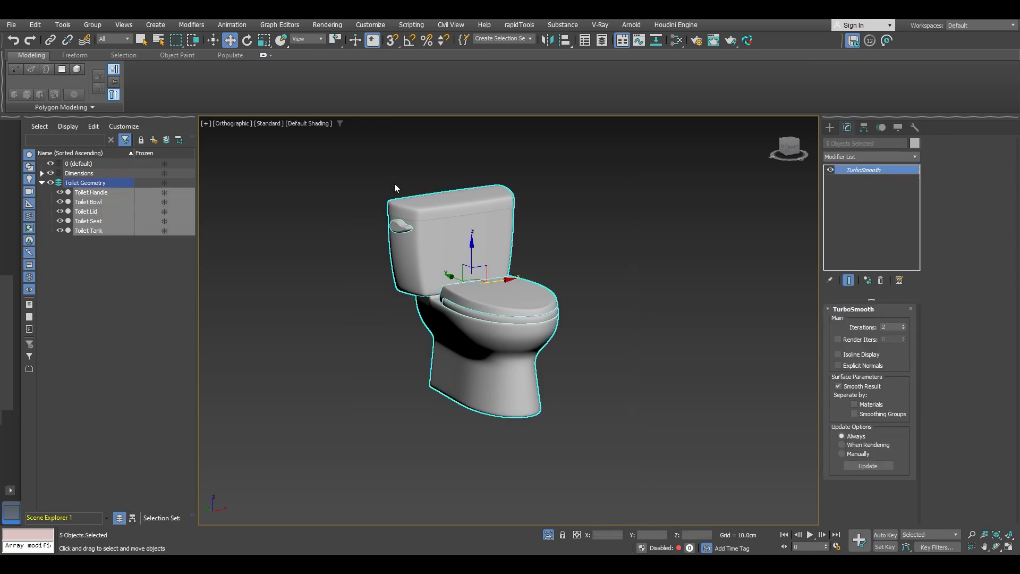
{"action": "right_click", "coordinate": [877, 169]}
{"action": "left_click", "coordinate": [883, 187]}
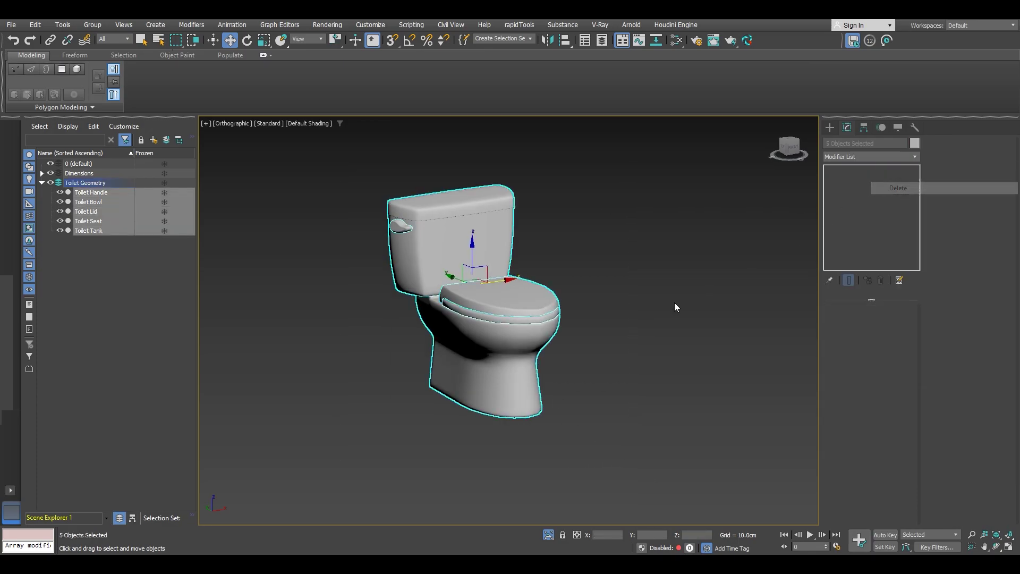
{"action": "left_click", "coordinate": [674, 302]}
- Check the handle, bowl, lid, seat and tank one by one, then display the unselected model with edged faces
{"action": "left_click", "coordinate": [91, 196]}
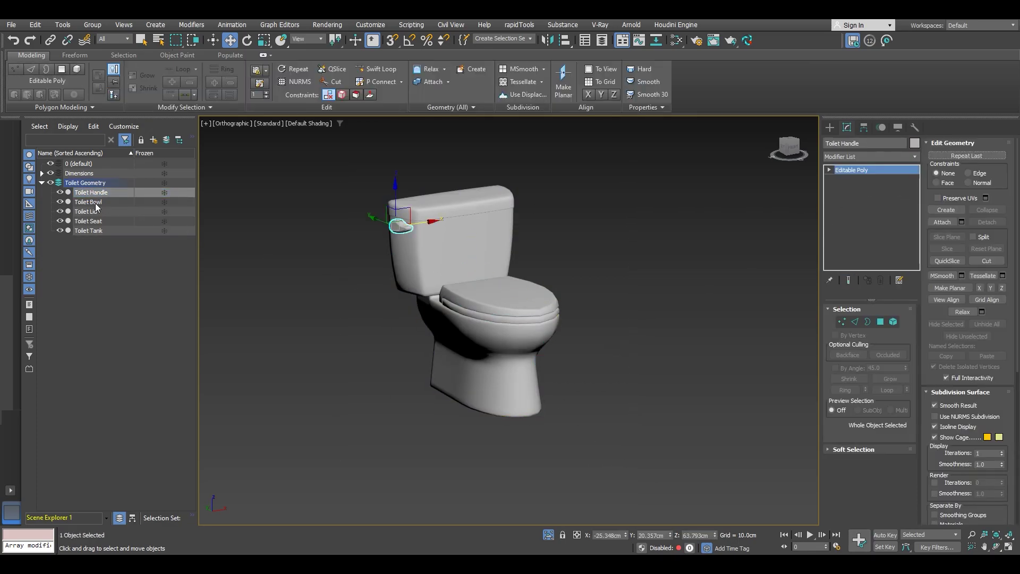
{"action": "left_click", "coordinate": [90, 202]}
{"action": "left_click", "coordinate": [88, 211]}
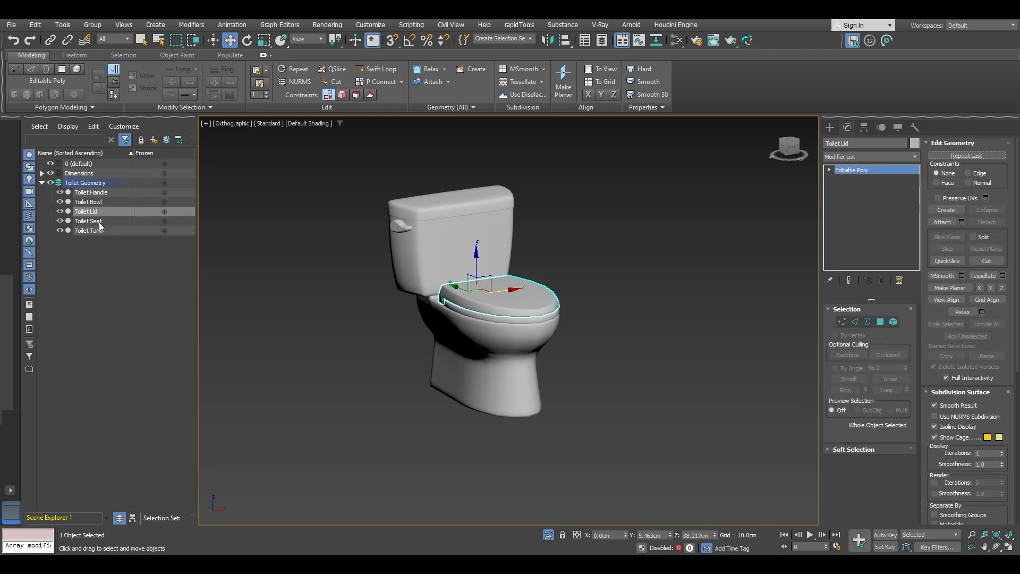
{"action": "left_click", "coordinate": [99, 223]}
{"action": "left_click", "coordinate": [103, 231]}
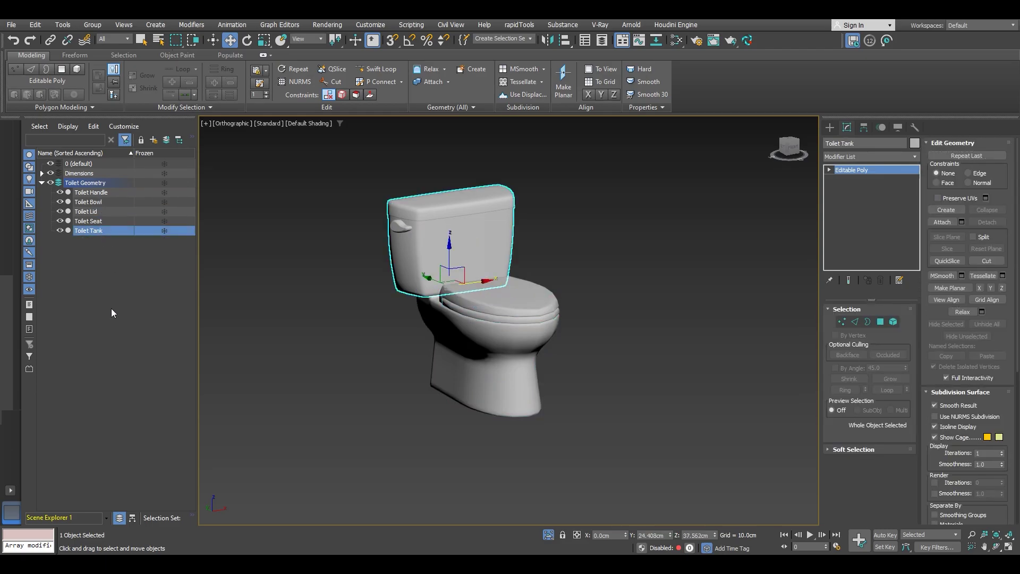
{"action": "left_click", "coordinate": [111, 312]}
{"action": "key", "text": "F4"}
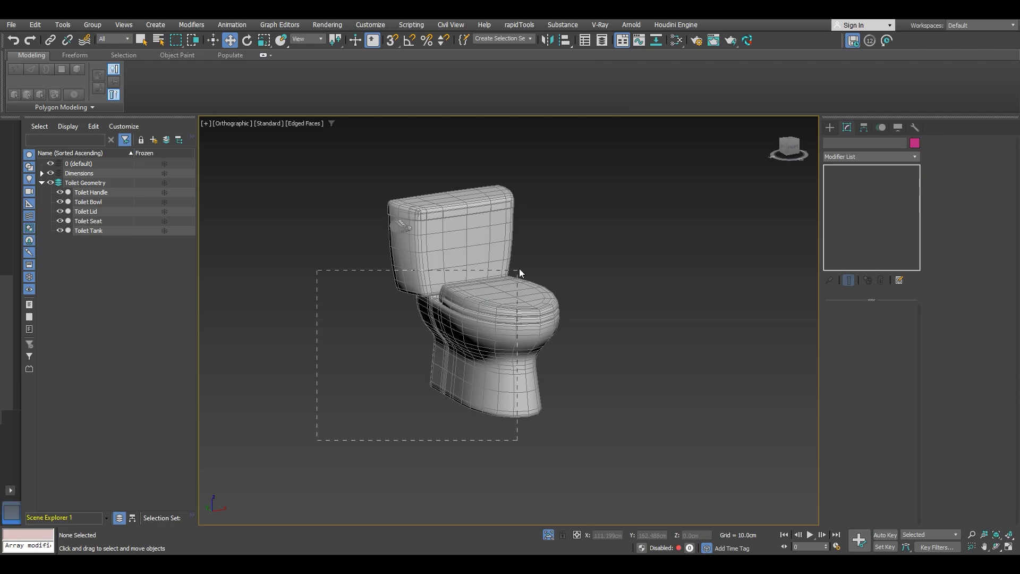
- Center the pivots of all five toilet parts to their own objects
{"action": "left_click_drag", "start_coordinate": [591, 158], "coordinate": [587, 189]}
{"action": "middle_click_drag", "start_coordinate": [530, 282], "coordinate": [543, 282], "text": "alt"}
{"action": "left_click", "coordinate": [864, 128]}
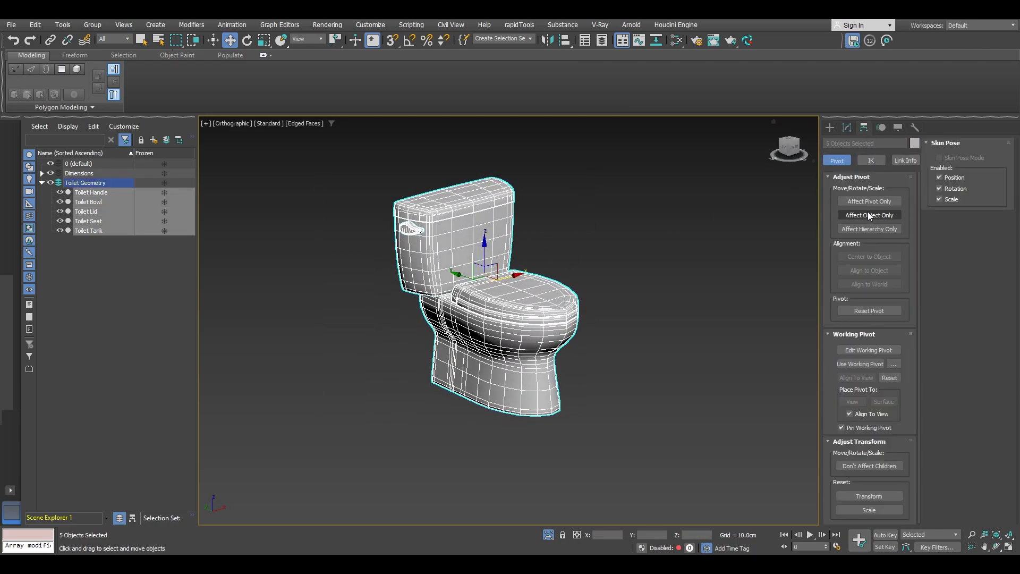
{"action": "left_click", "coordinate": [868, 202]}
{"action": "left_click", "coordinate": [871, 257]}
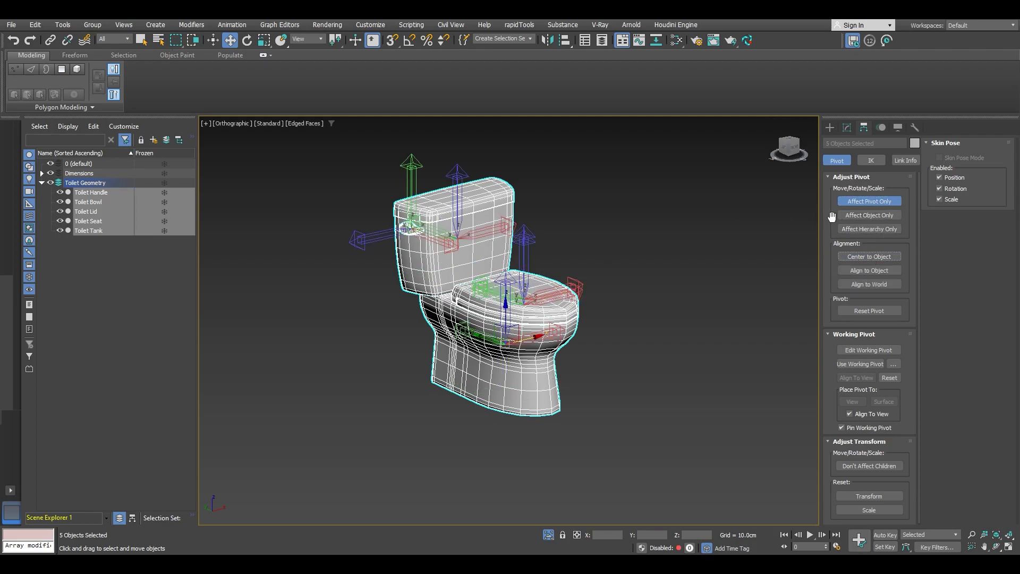
{"action": "left_click", "coordinate": [875, 203]}
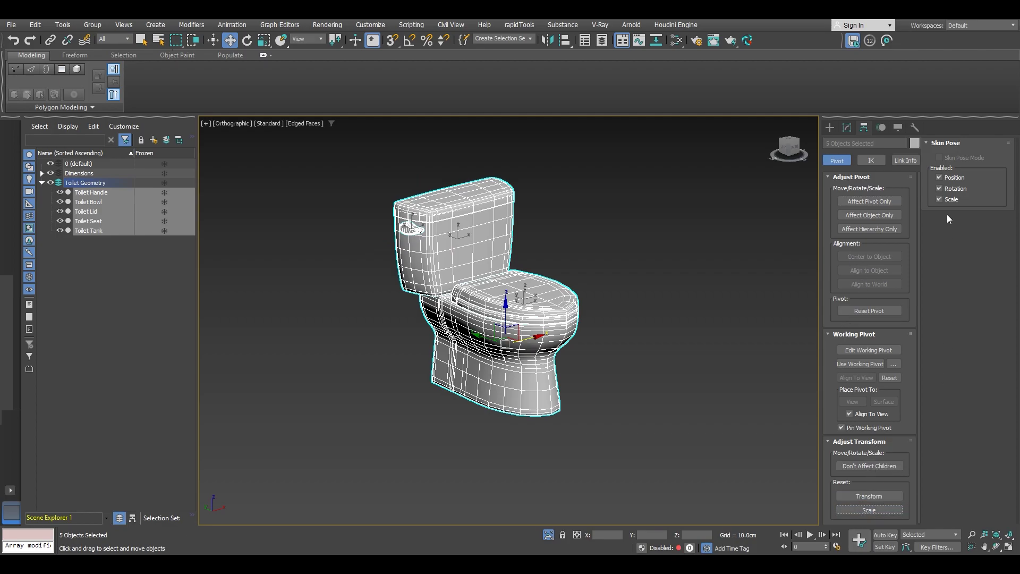
- Reset the XForm of all five toilet parts, convert them to Editable Poly and deselect them
{"action": "left_click", "coordinate": [914, 128]}
{"action": "left_click", "coordinate": [878, 257]}
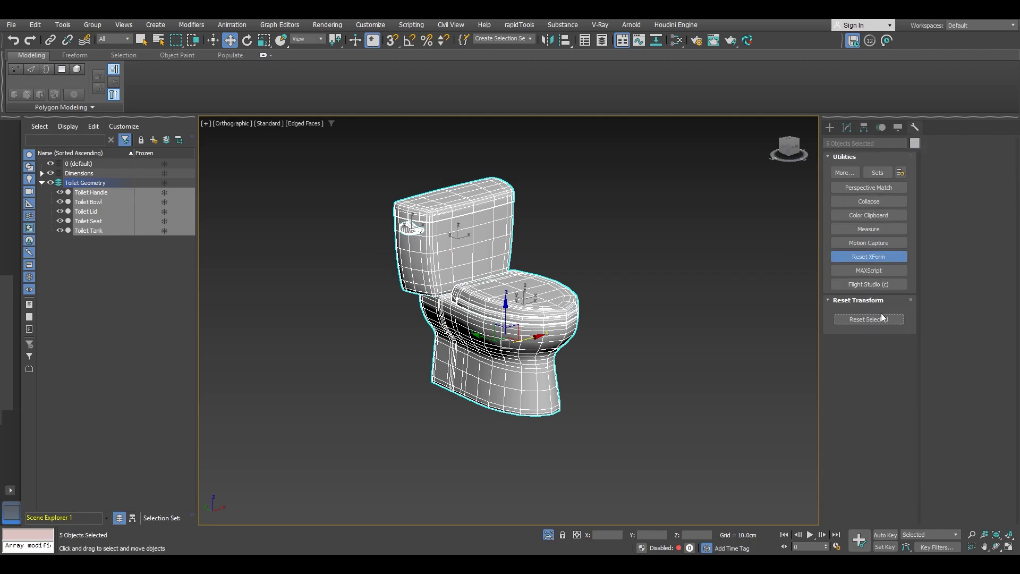
{"action": "right_click", "coordinate": [602, 290]}
{"action": "mouse_move", "coordinate": [653, 416]}
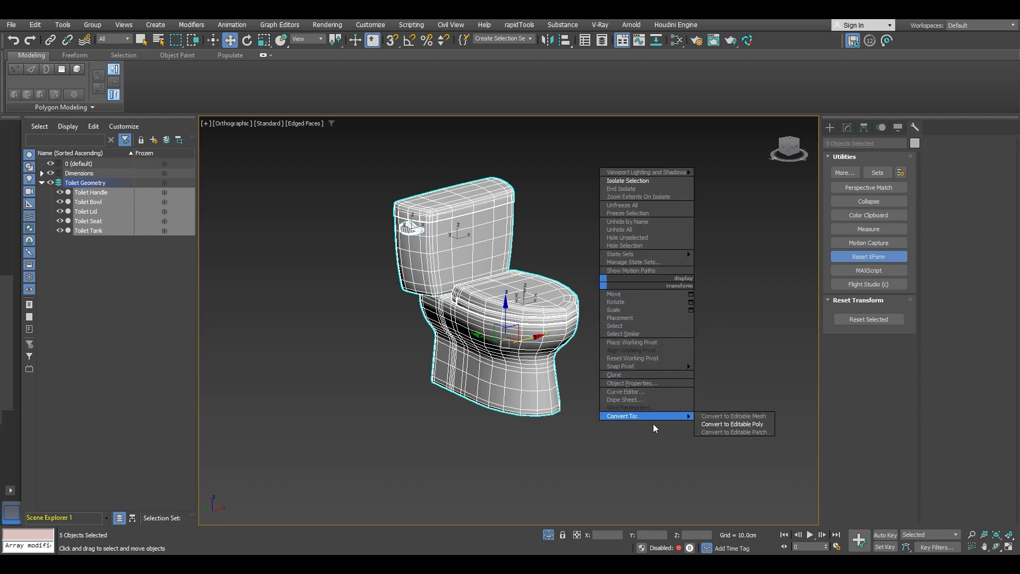
{"action": "left_click", "coordinate": [721, 423]}
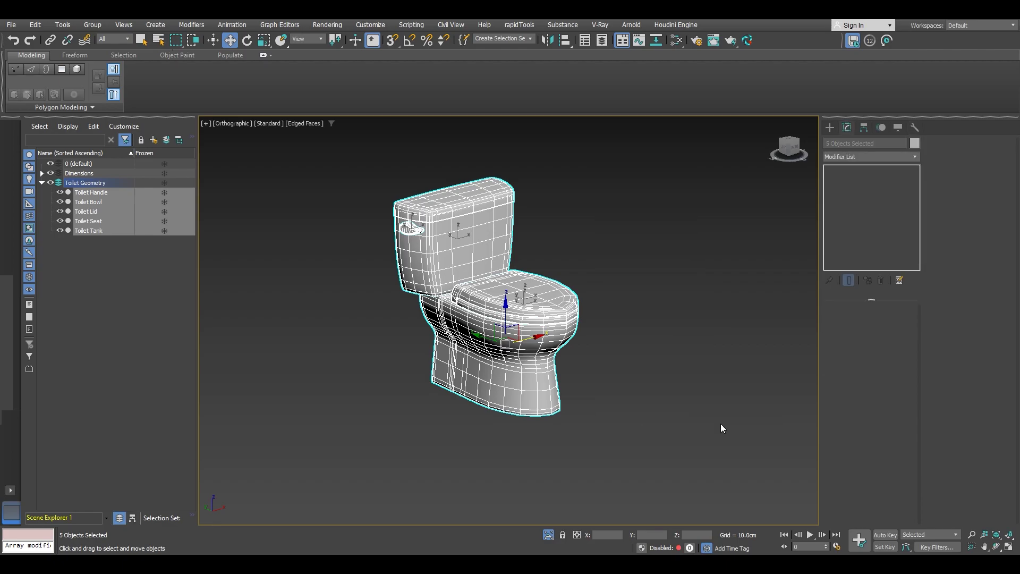
{"action": "left_click", "coordinate": [633, 406]}
- Hide edged faces, add an Edit Normals modifier to all five toilet parts and unify all their normals
{"action": "middle_click_drag", "start_coordinate": [536, 357], "coordinate": [503, 355], "text": "alt"}
{"action": "key", "text": "F4"}
{"action": "mouse_move", "coordinate": [550, 322]}
{"action": "middle_mouse_down", "text": "alt"}
{"action": "mouse_move", "coordinate": [523, 317]}
{"action": "mouse_move", "coordinate": [557, 340]}
{"action": "middle_mouse_up", "text": "alt"}
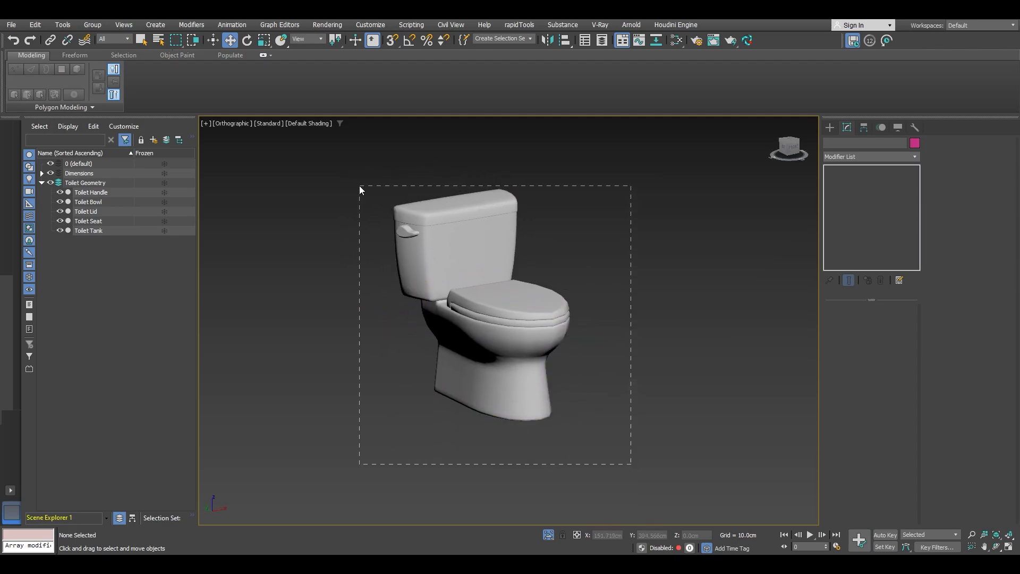
{"action": "left_click_drag", "start_coordinate": [360, 190], "coordinate": [359, 186]}
{"action": "left_click", "coordinate": [868, 157]}
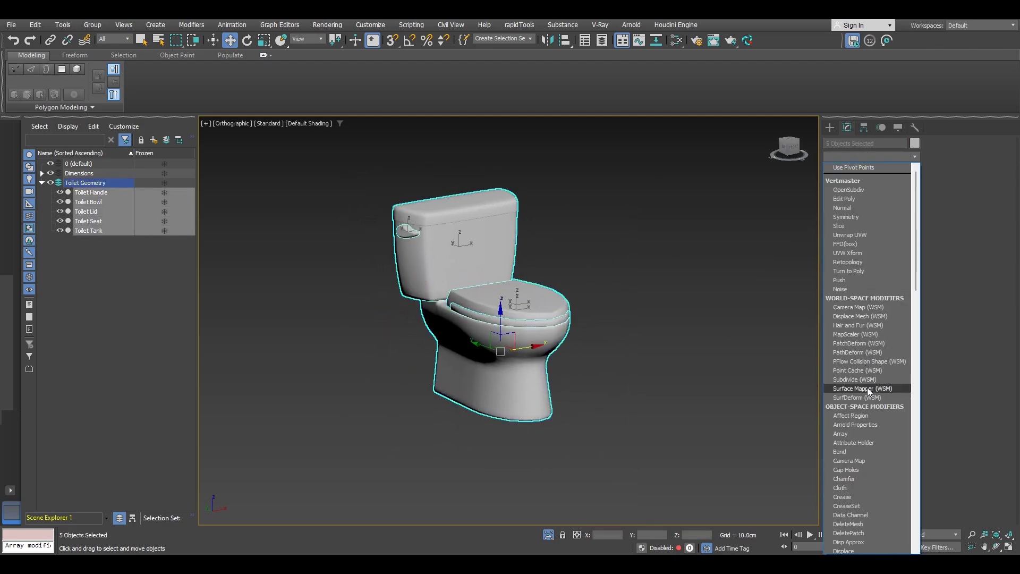
{"action": "key", "text": "e"}
{"action": "left_click", "coordinate": [855, 176]}
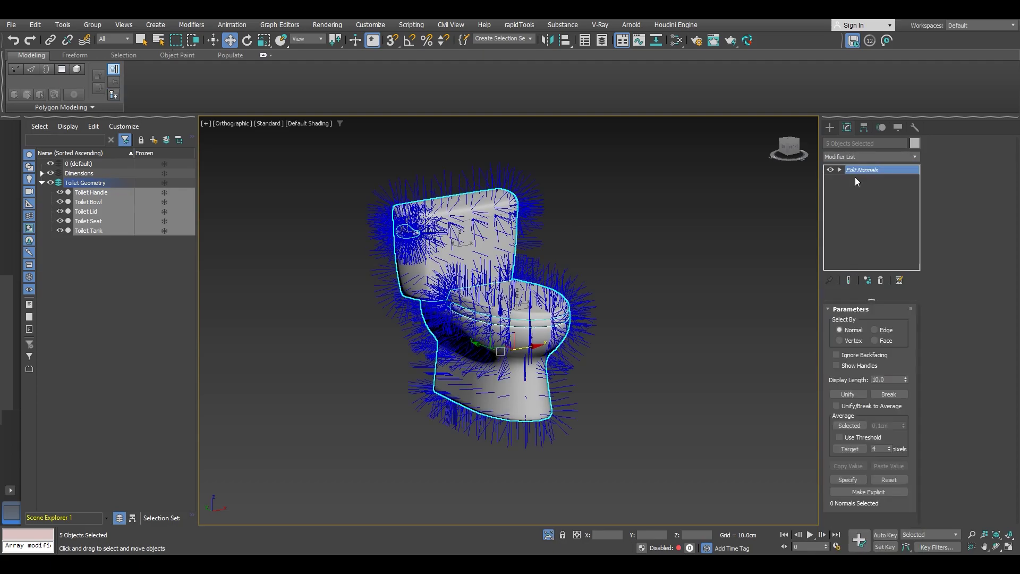
{"action": "key", "text": "1"}
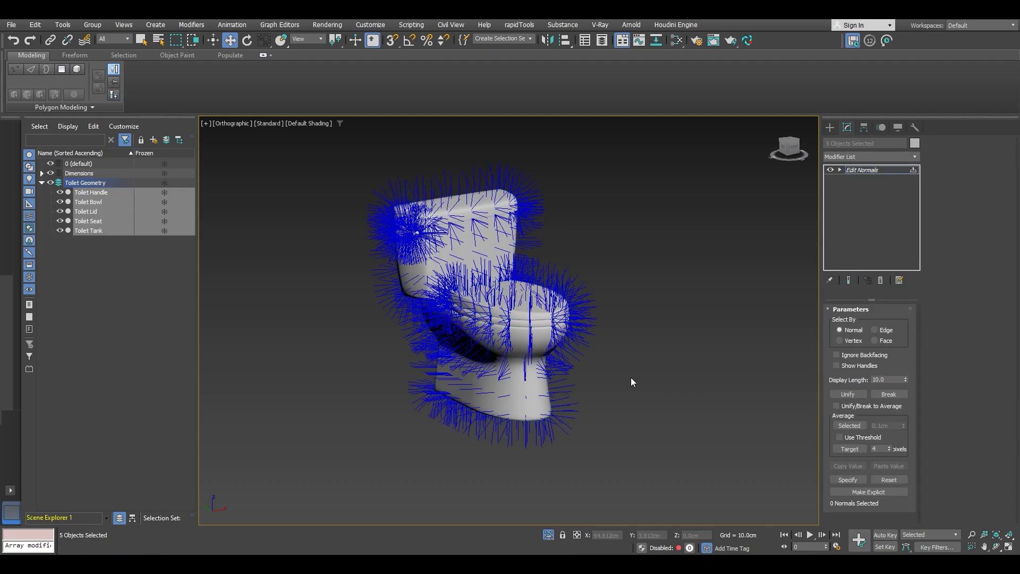
{"action": "key", "text": "ctrl+a"}
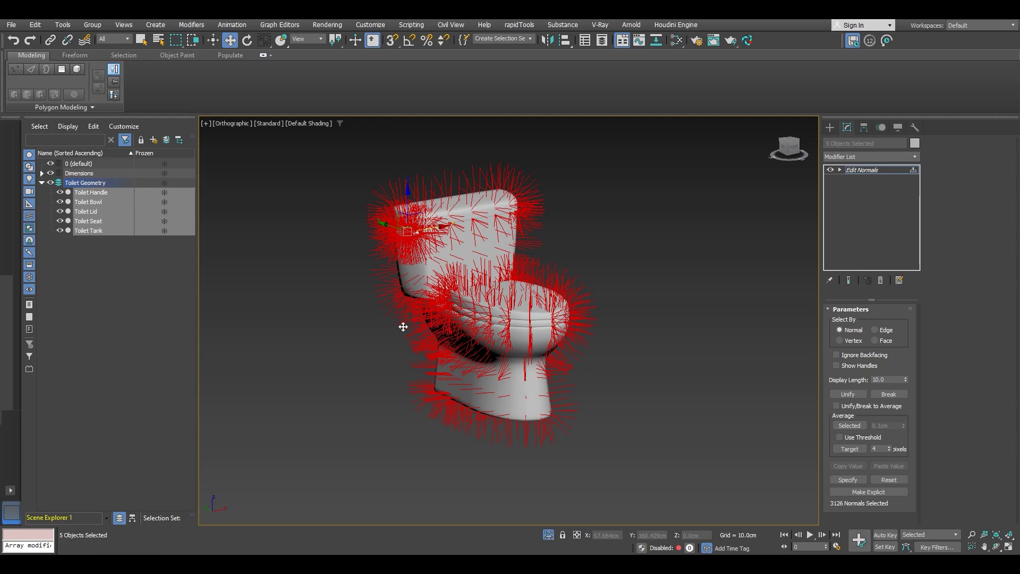
{"action": "left_click", "coordinate": [844, 394]}
- Convert the five parts with unified normals to Editable Poly and deselect them
{"action": "right_click", "coordinate": [612, 274]}
{"action": "mouse_move", "coordinate": [660, 407]}
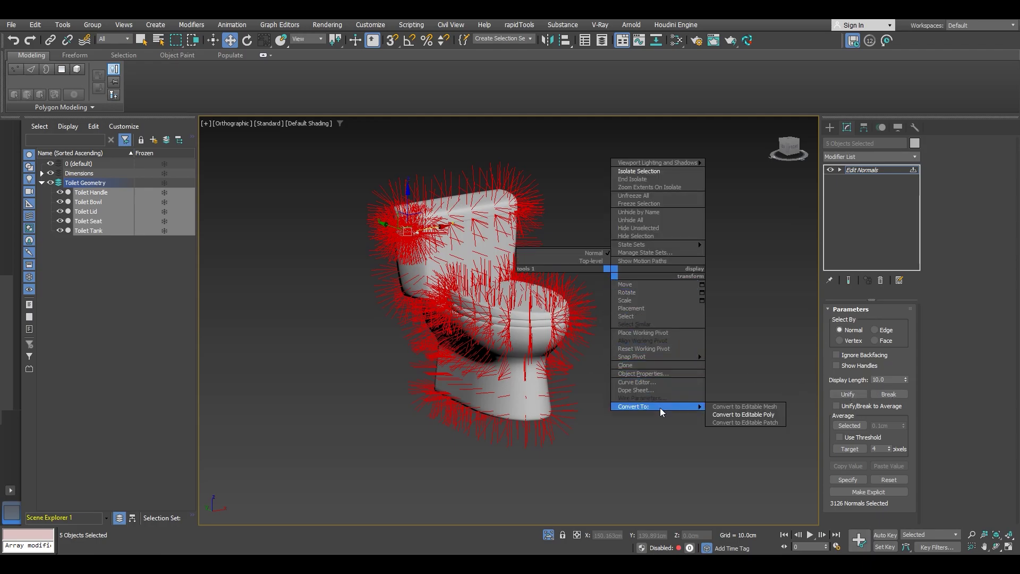
{"action": "left_click", "coordinate": [743, 414]}
{"action": "left_click", "coordinate": [623, 414]}
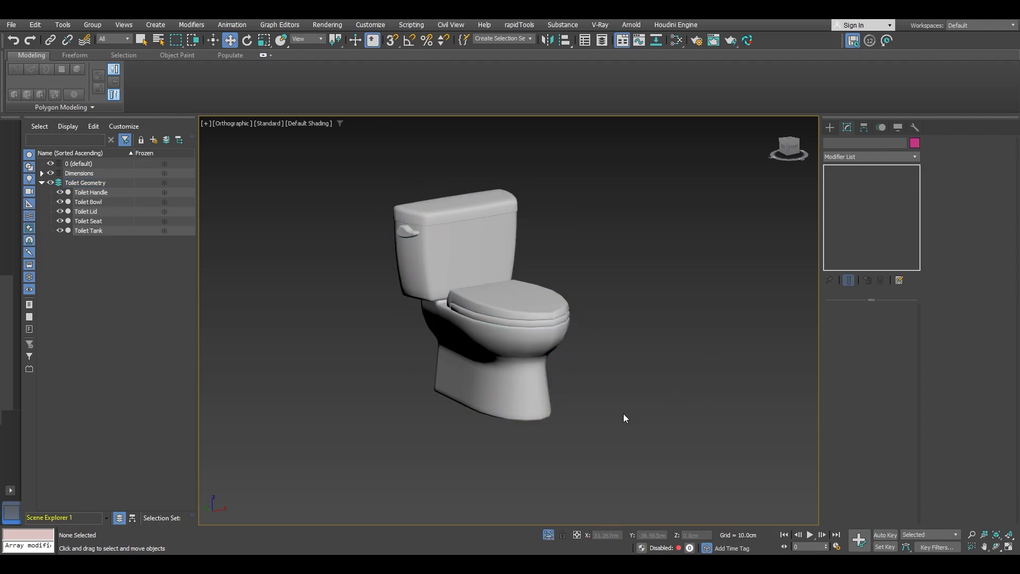
- End the isolation to bring back the dimension reference images and inspect the toilet's side profile, handle and seat hinge area against them
{"action": "right_click", "coordinate": [447, 160]}
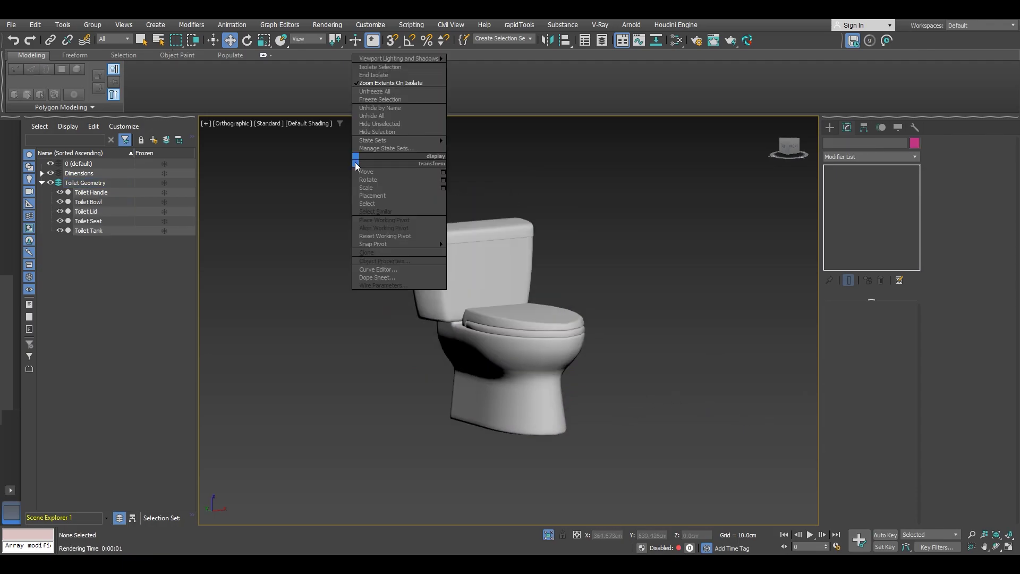
{"action": "left_click", "coordinate": [372, 75]}
{"action": "scroll", "coordinate": [387, 289], "scroll_direction": "down", "scroll_amount": 5}
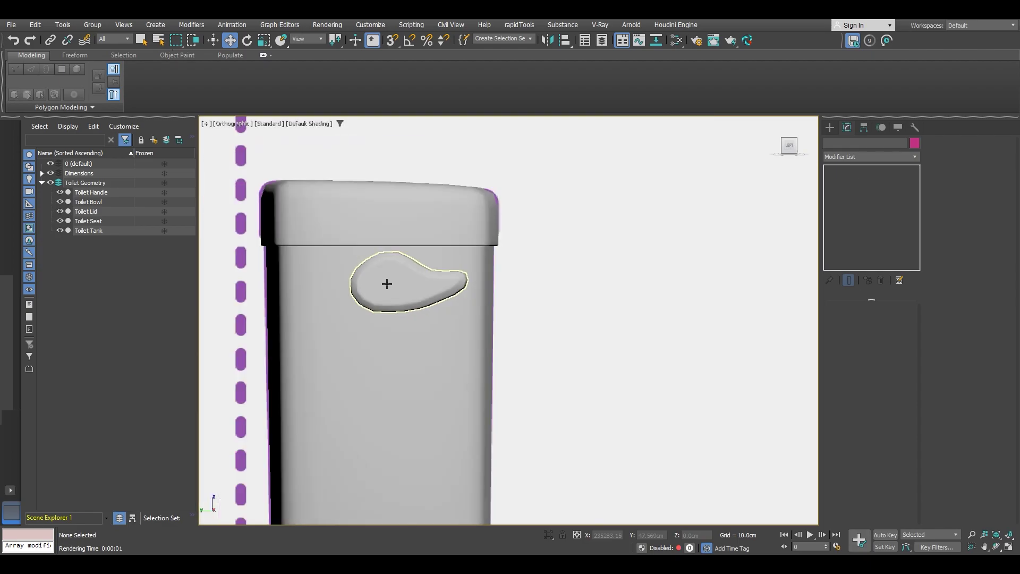
{"action": "scroll", "coordinate": [535, 298], "scroll_direction": "down", "scroll_amount": 4}
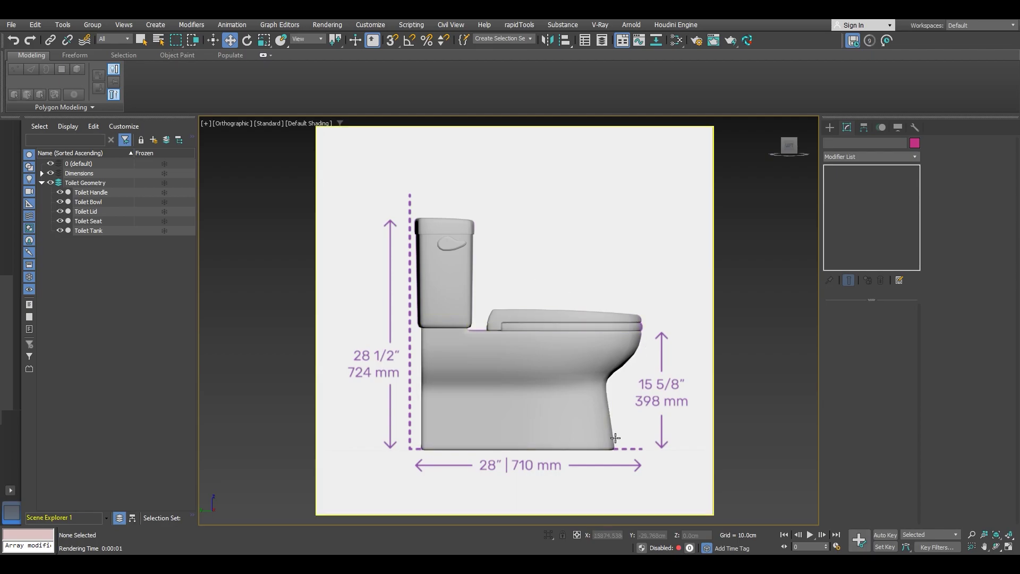
{"action": "scroll", "coordinate": [529, 327], "scroll_direction": "up", "scroll_amount": 7}
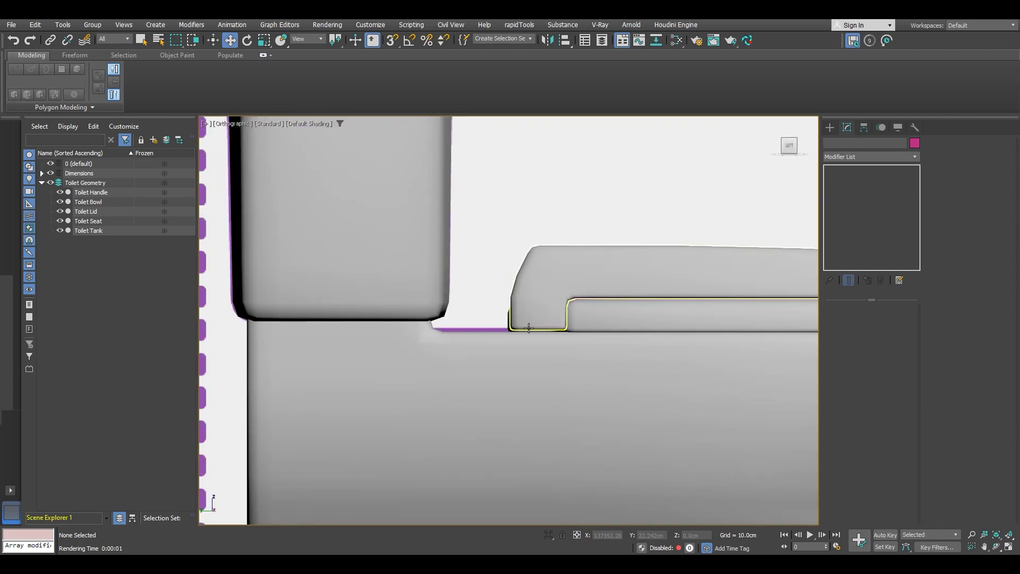
{"action": "scroll", "coordinate": [608, 337], "scroll_direction": "down", "scroll_amount": 8}
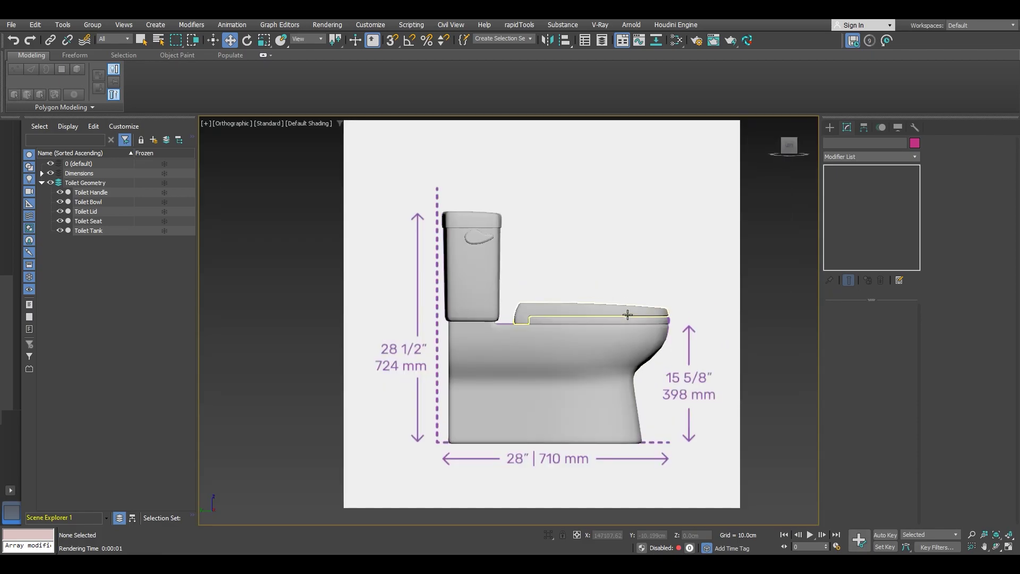
{"action": "middle_click_drag", "start_coordinate": [628, 314], "coordinate": [592, 324]}
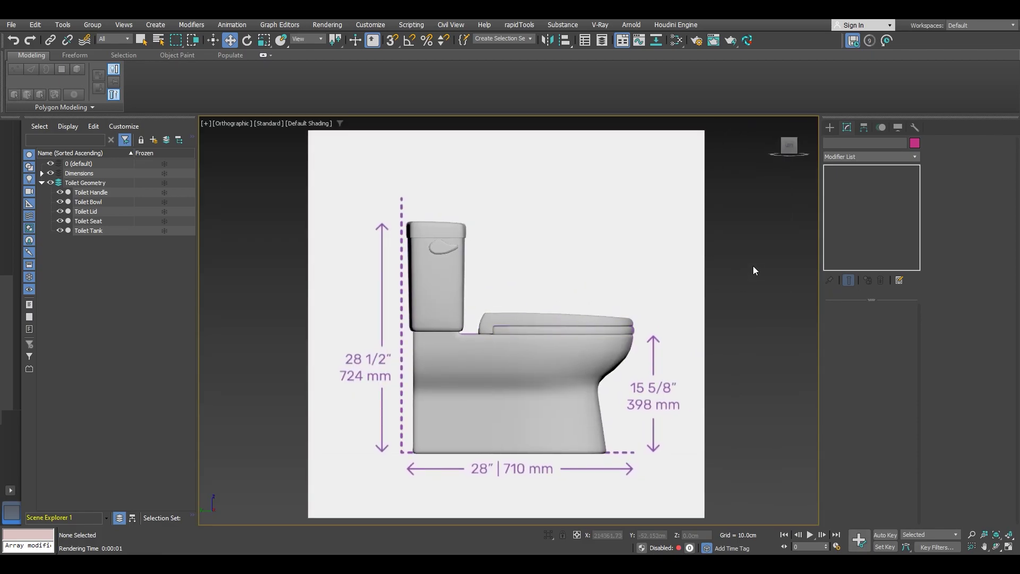
- Compare the toilet's proportions with the dimension reference images in the front, top and left views
{"action": "left_click", "coordinate": [800, 145]}
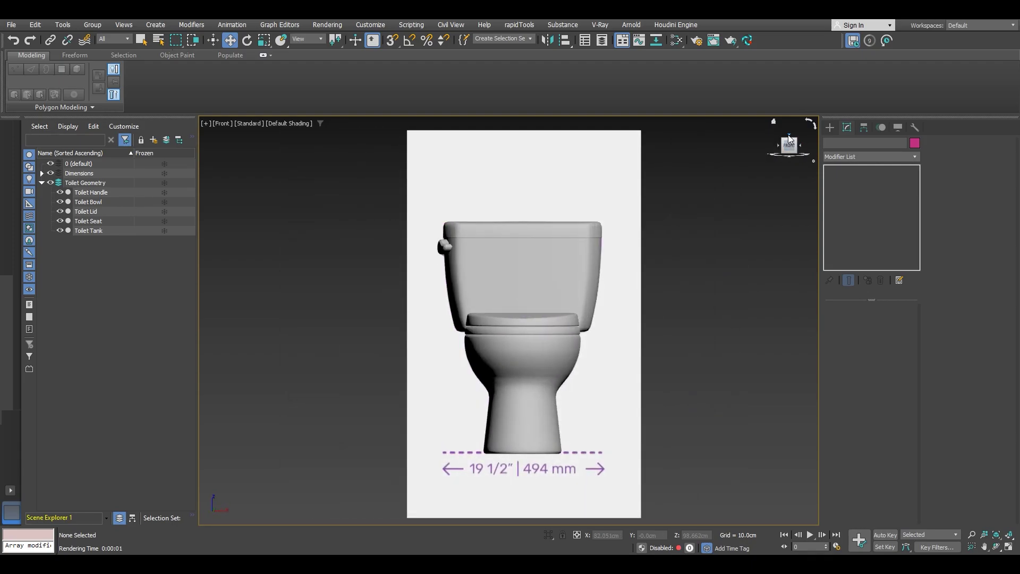
{"action": "left_click", "coordinate": [788, 135]}
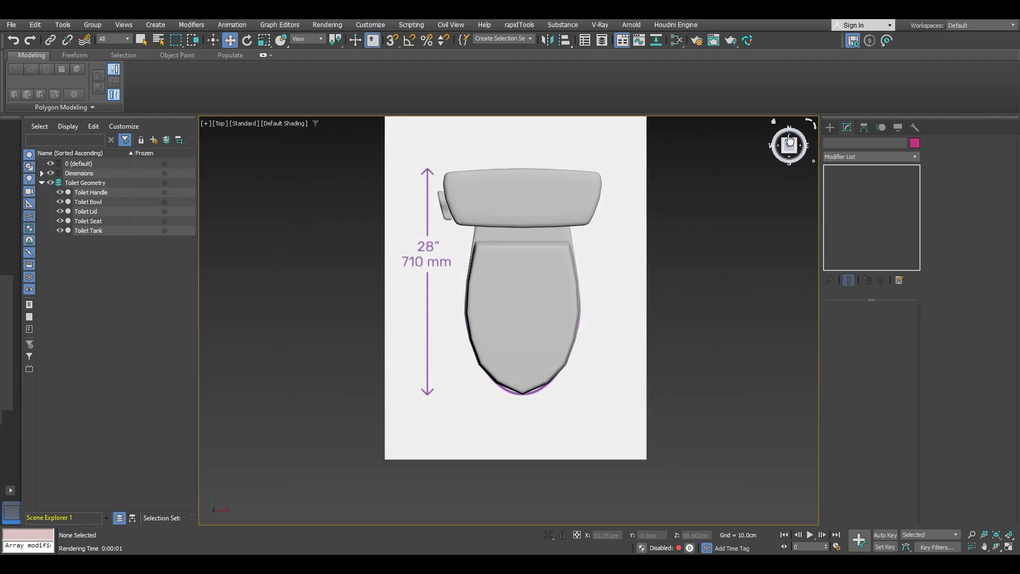
{"action": "left_click", "coordinate": [787, 161]}
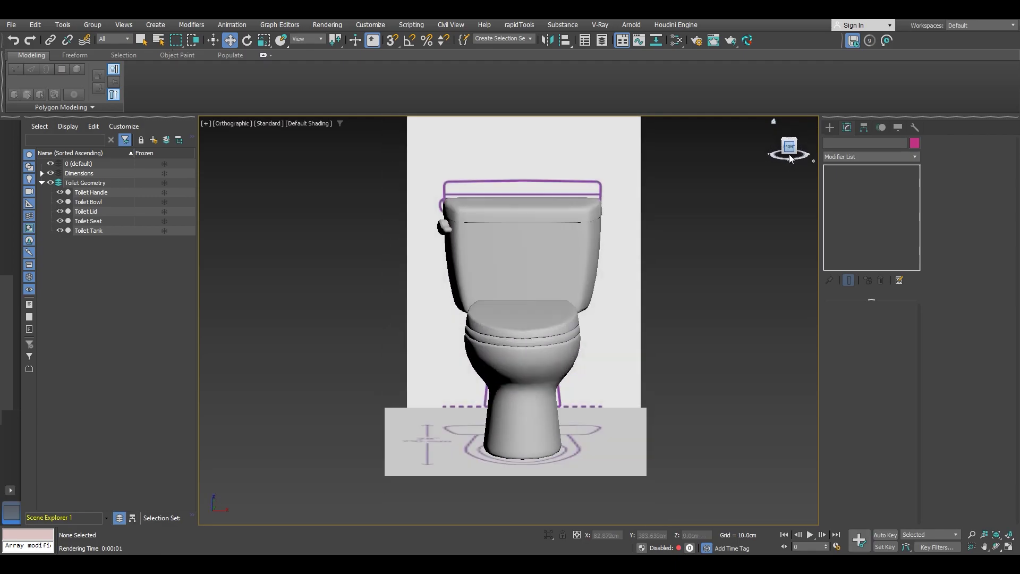
{"action": "left_click", "coordinate": [779, 145]}
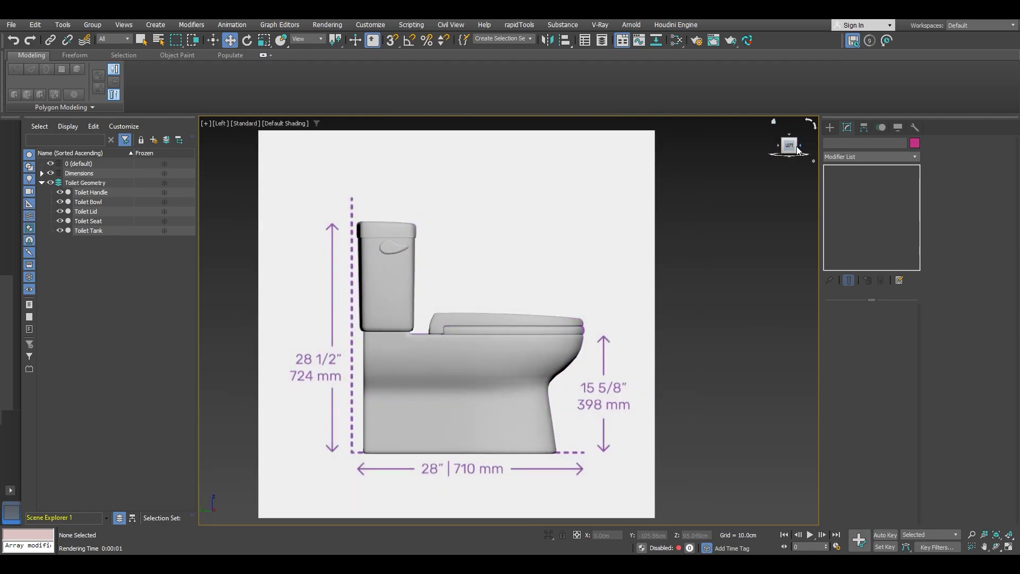
{"action": "left_click", "coordinate": [802, 145]}
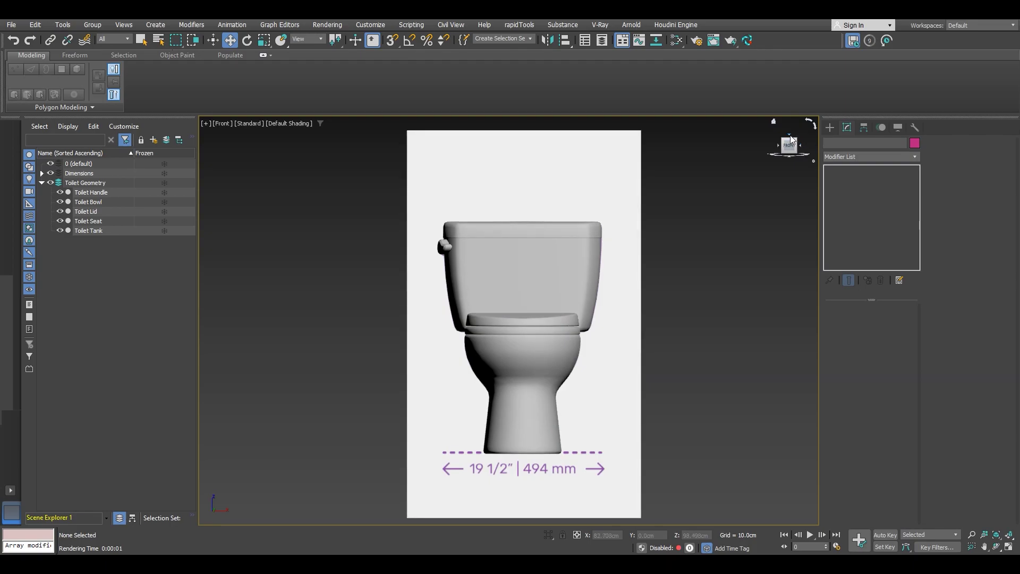
{"action": "left_click", "coordinate": [790, 136]}
{"action": "left_click", "coordinate": [789, 155]}
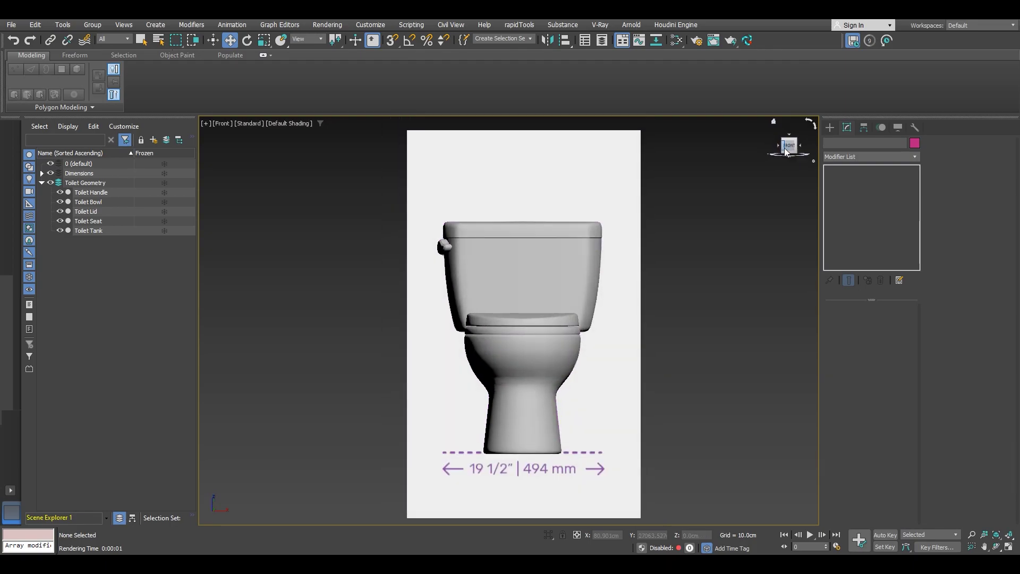
{"action": "left_click", "coordinate": [780, 150]}
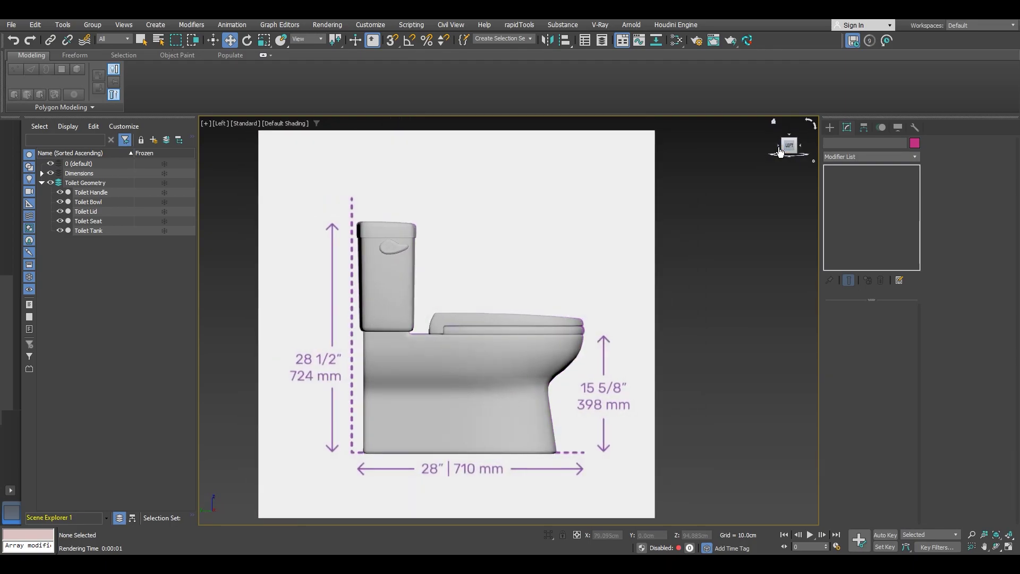